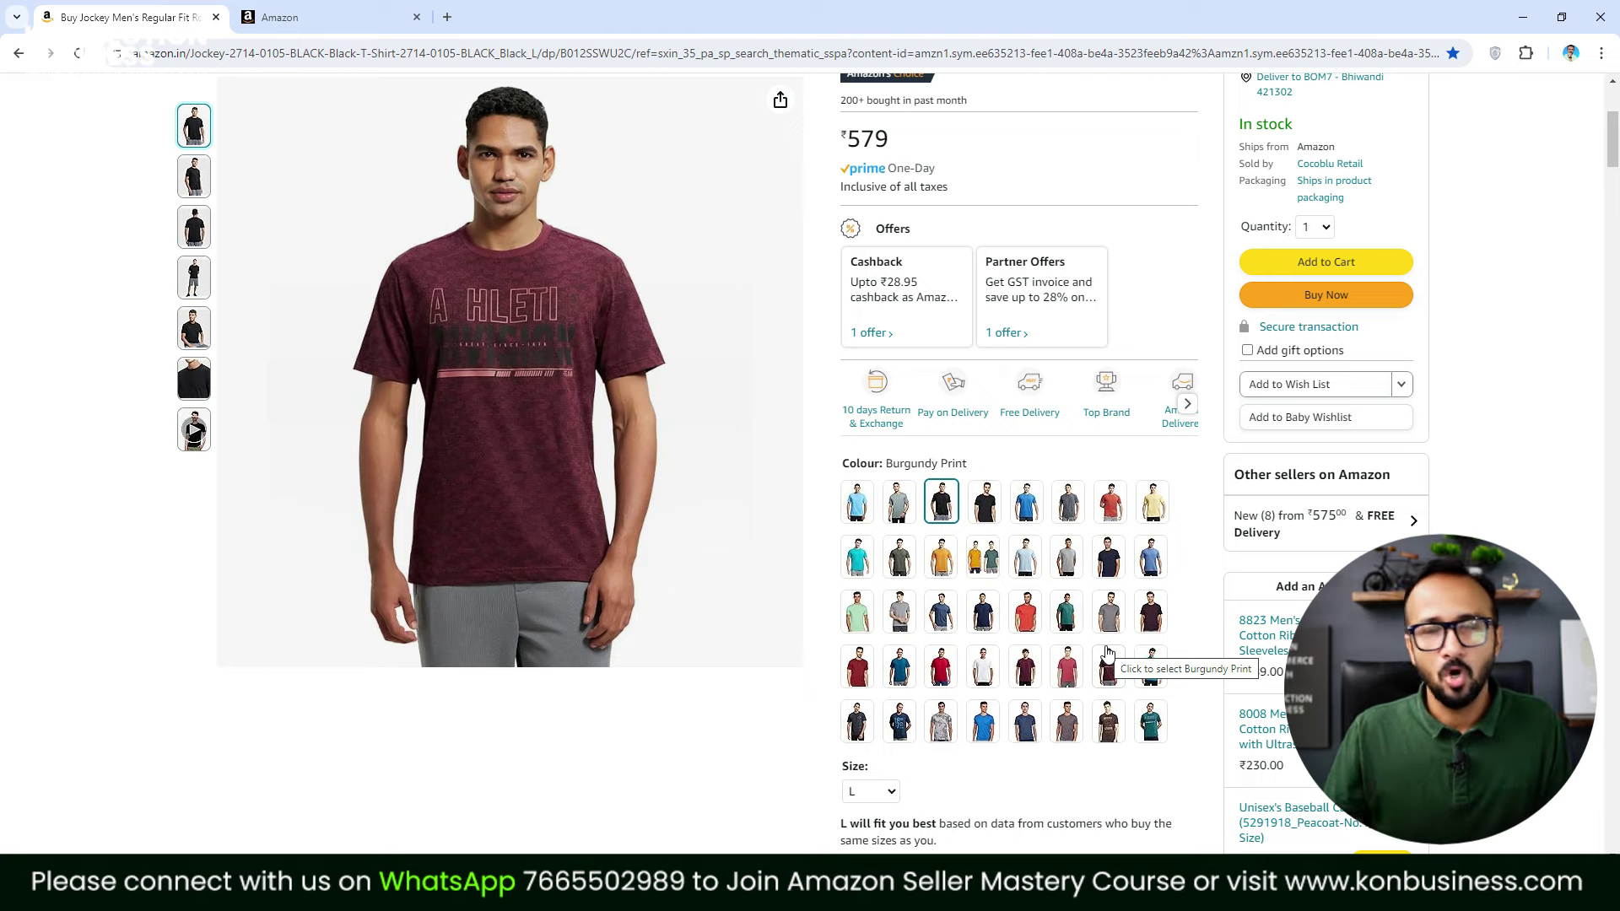
# Scroll through the Jockey 2714 round-neck T-shirt page to review its colours and sizes
pyautogui.scroll(4, 1198, 599)
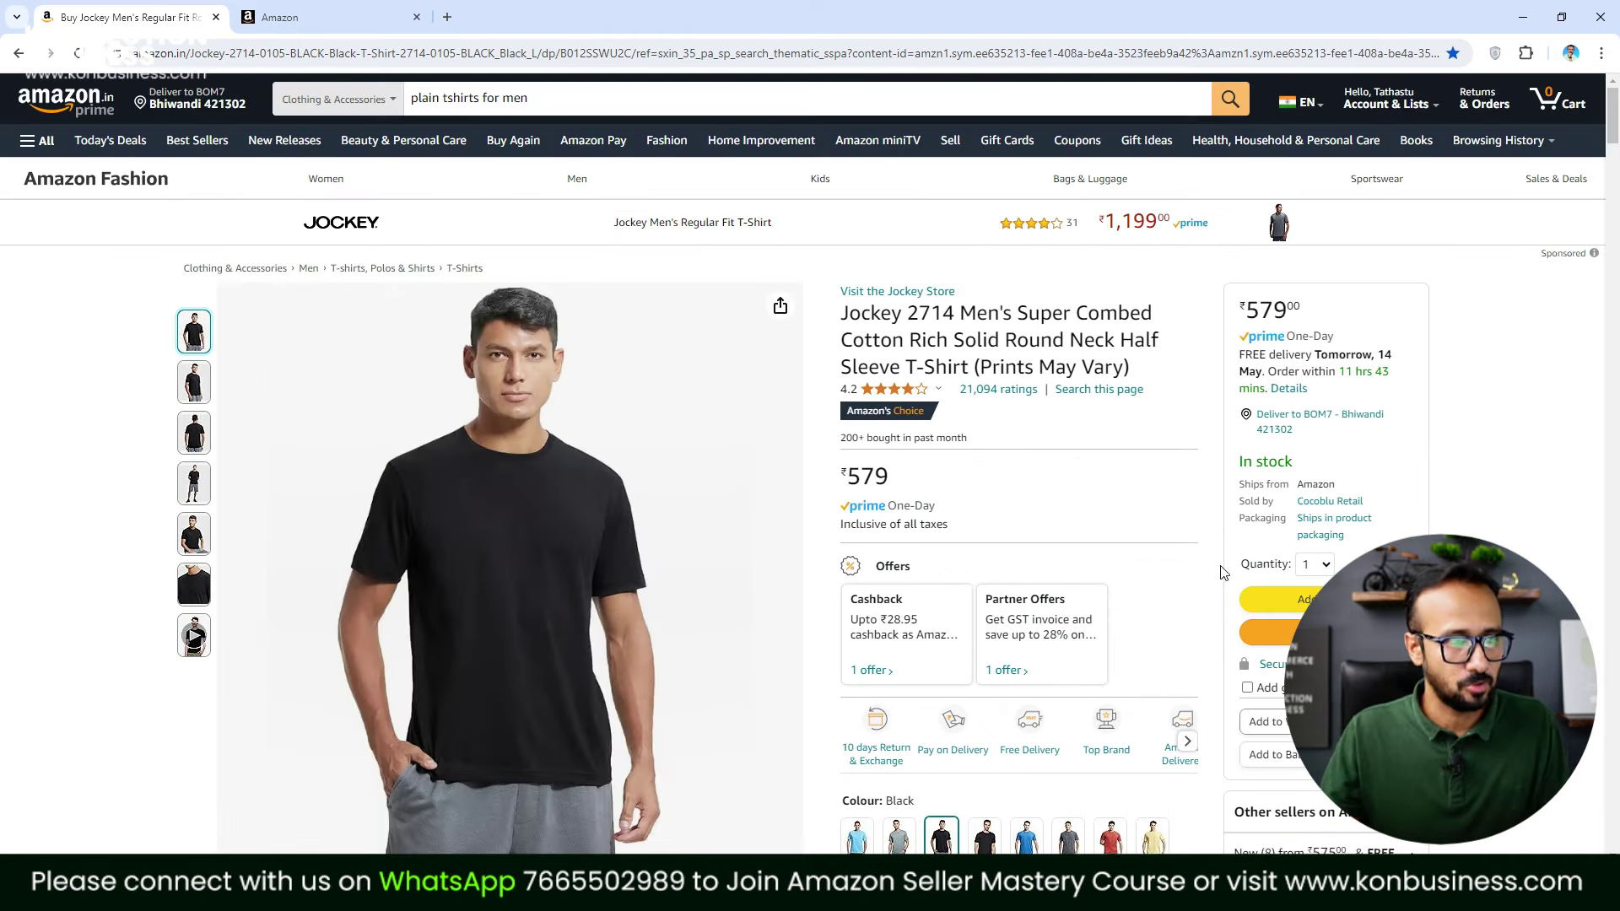
pyautogui.scroll(-2, 1232, 557)
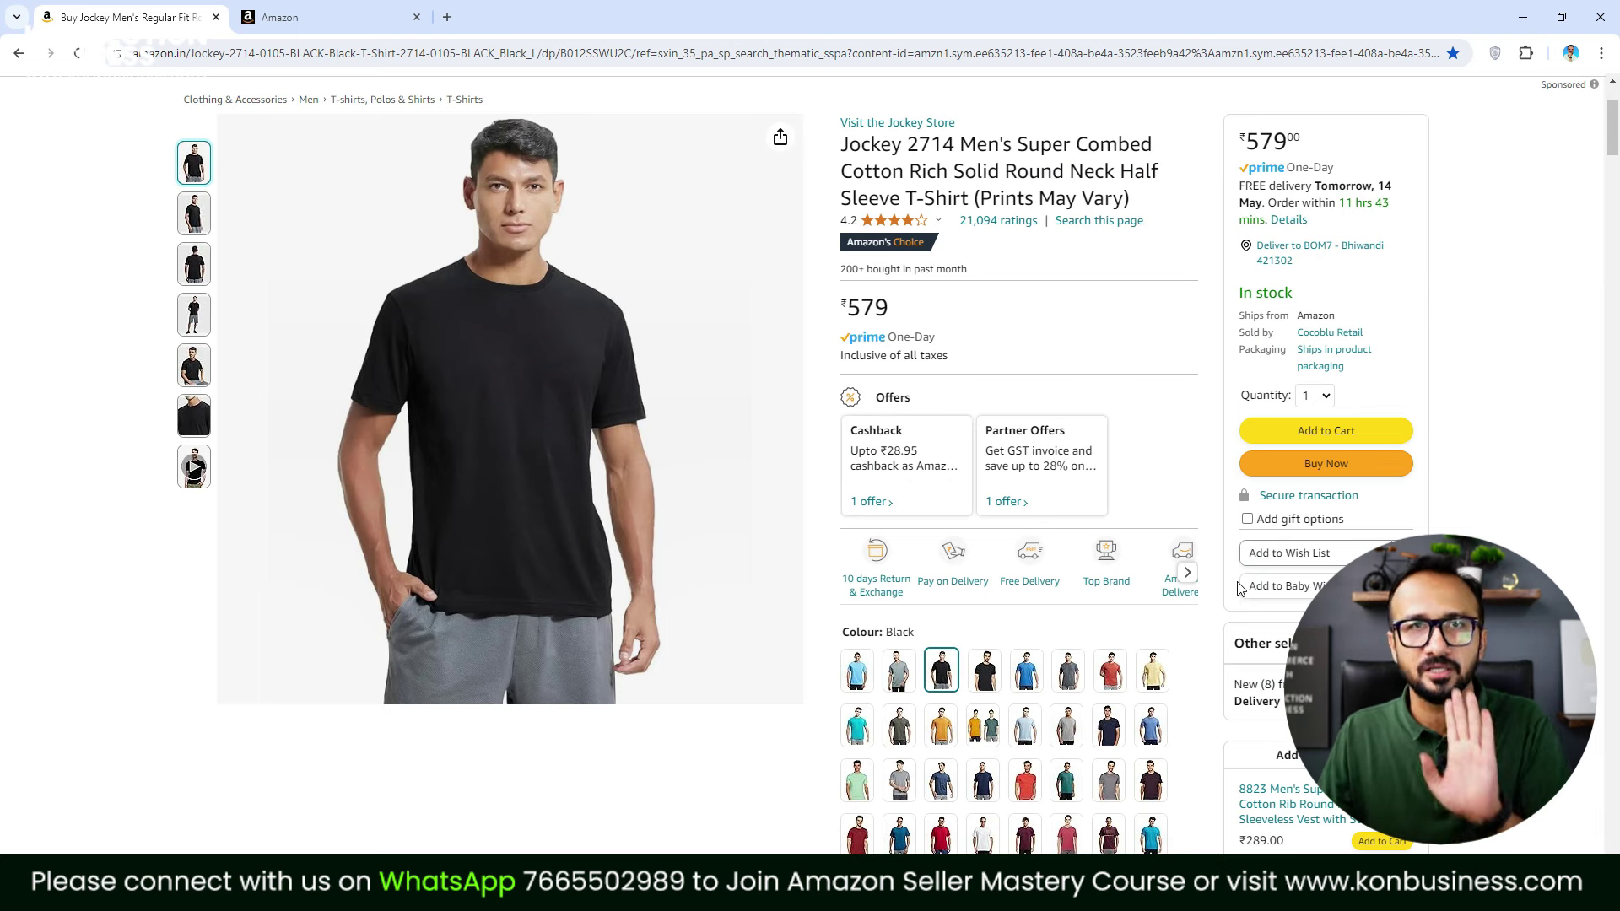
pyautogui.scroll(-2, 1238, 616)
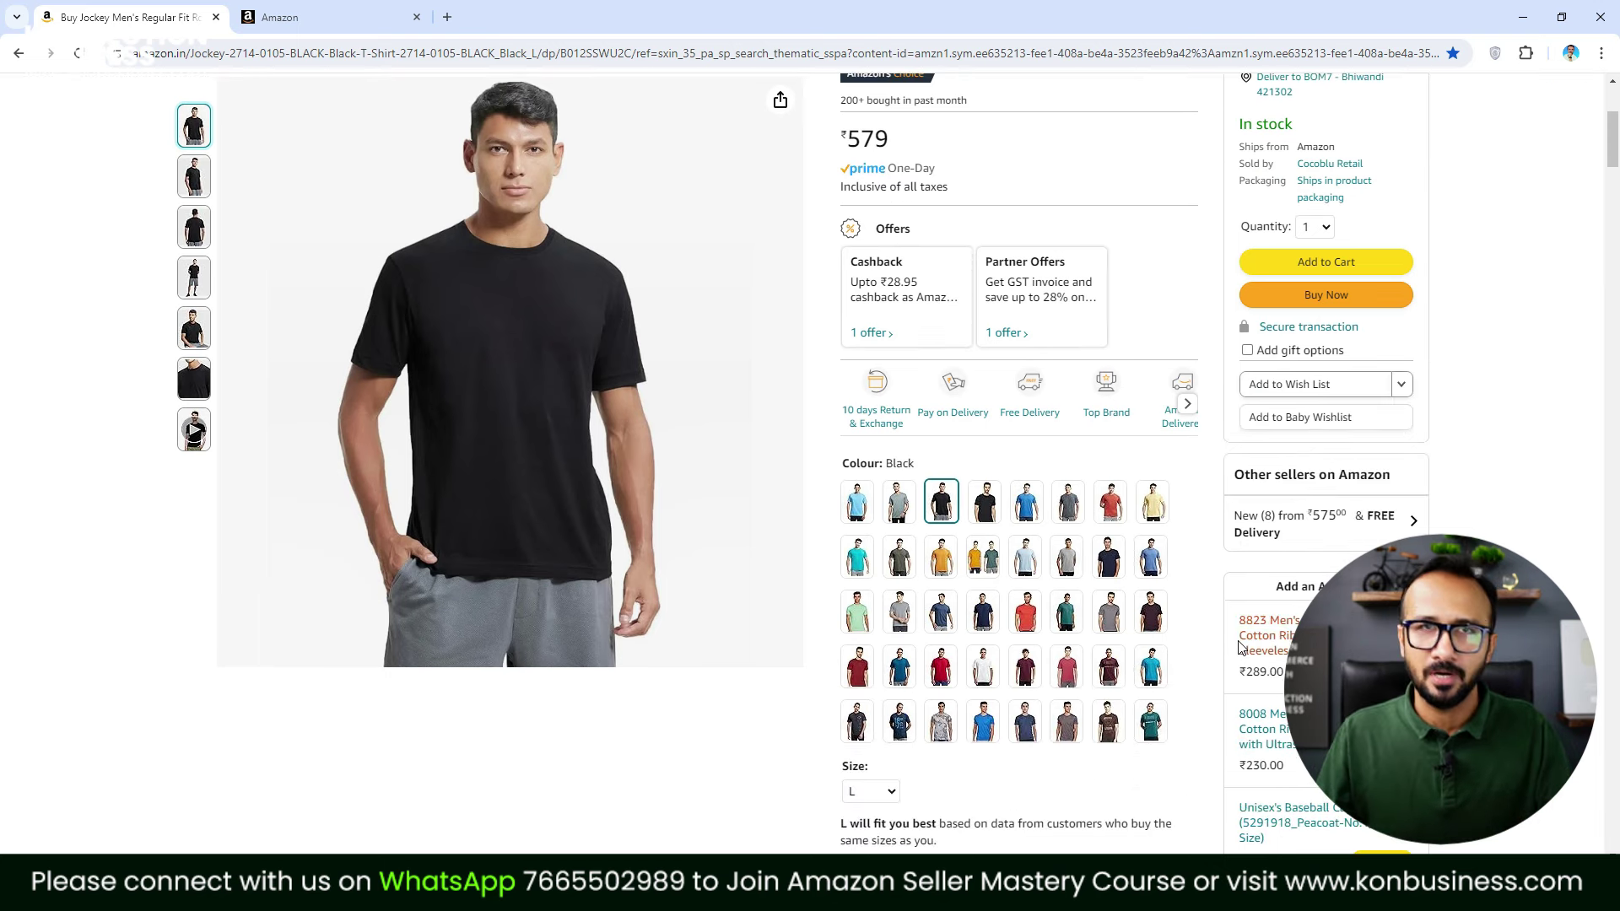
pyautogui.scroll(5, 1234, 644)
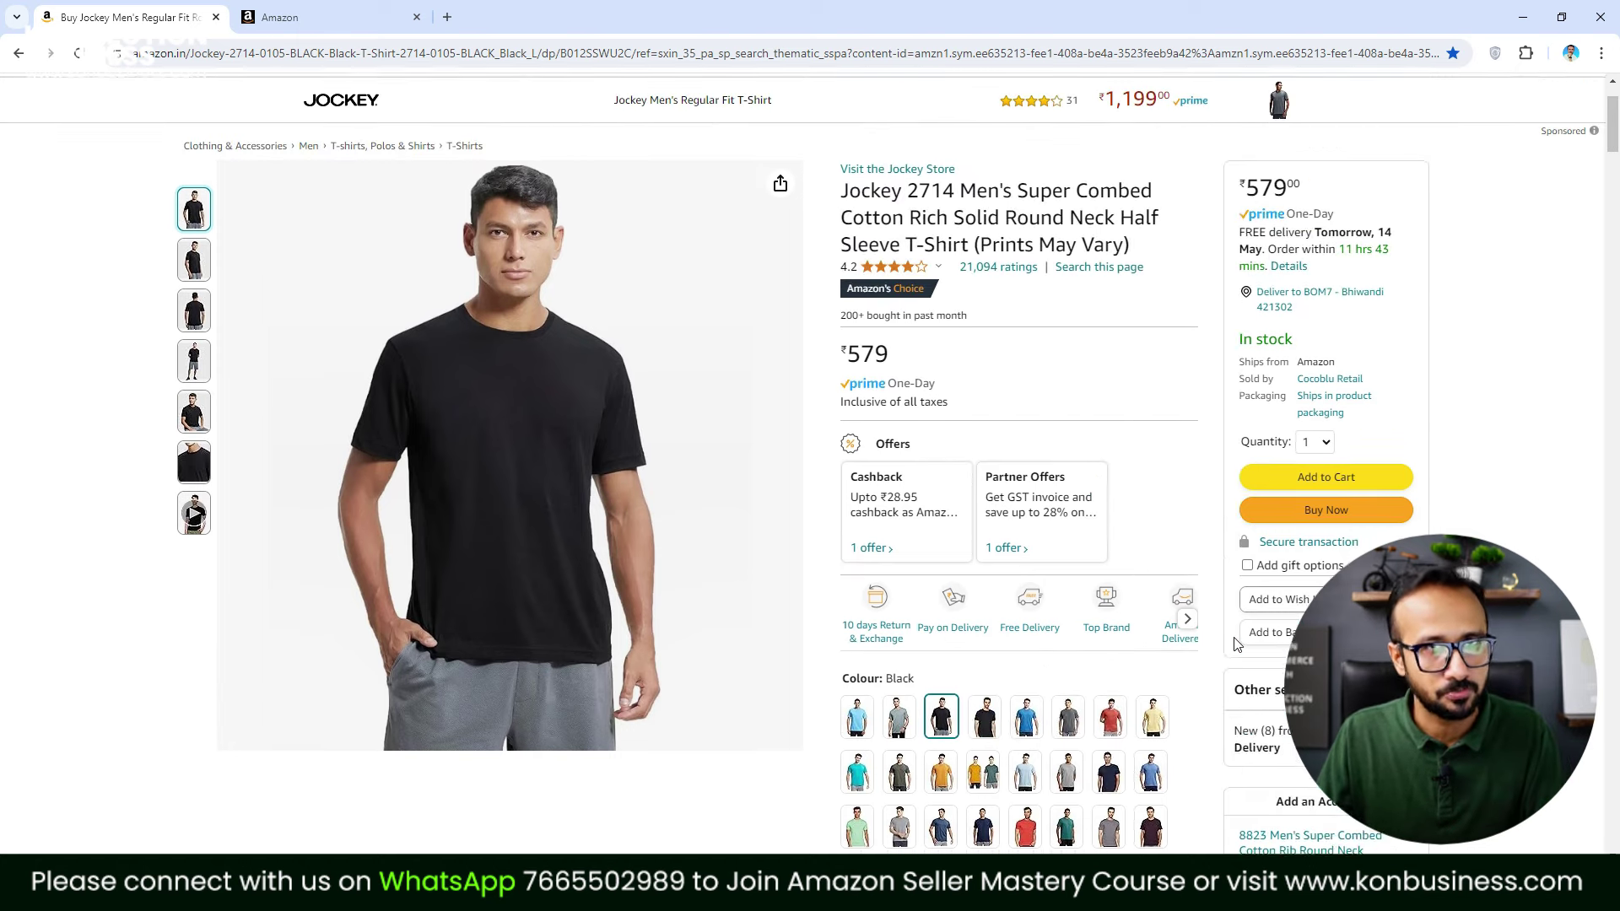
pyautogui.scroll(-4, 1234, 644)
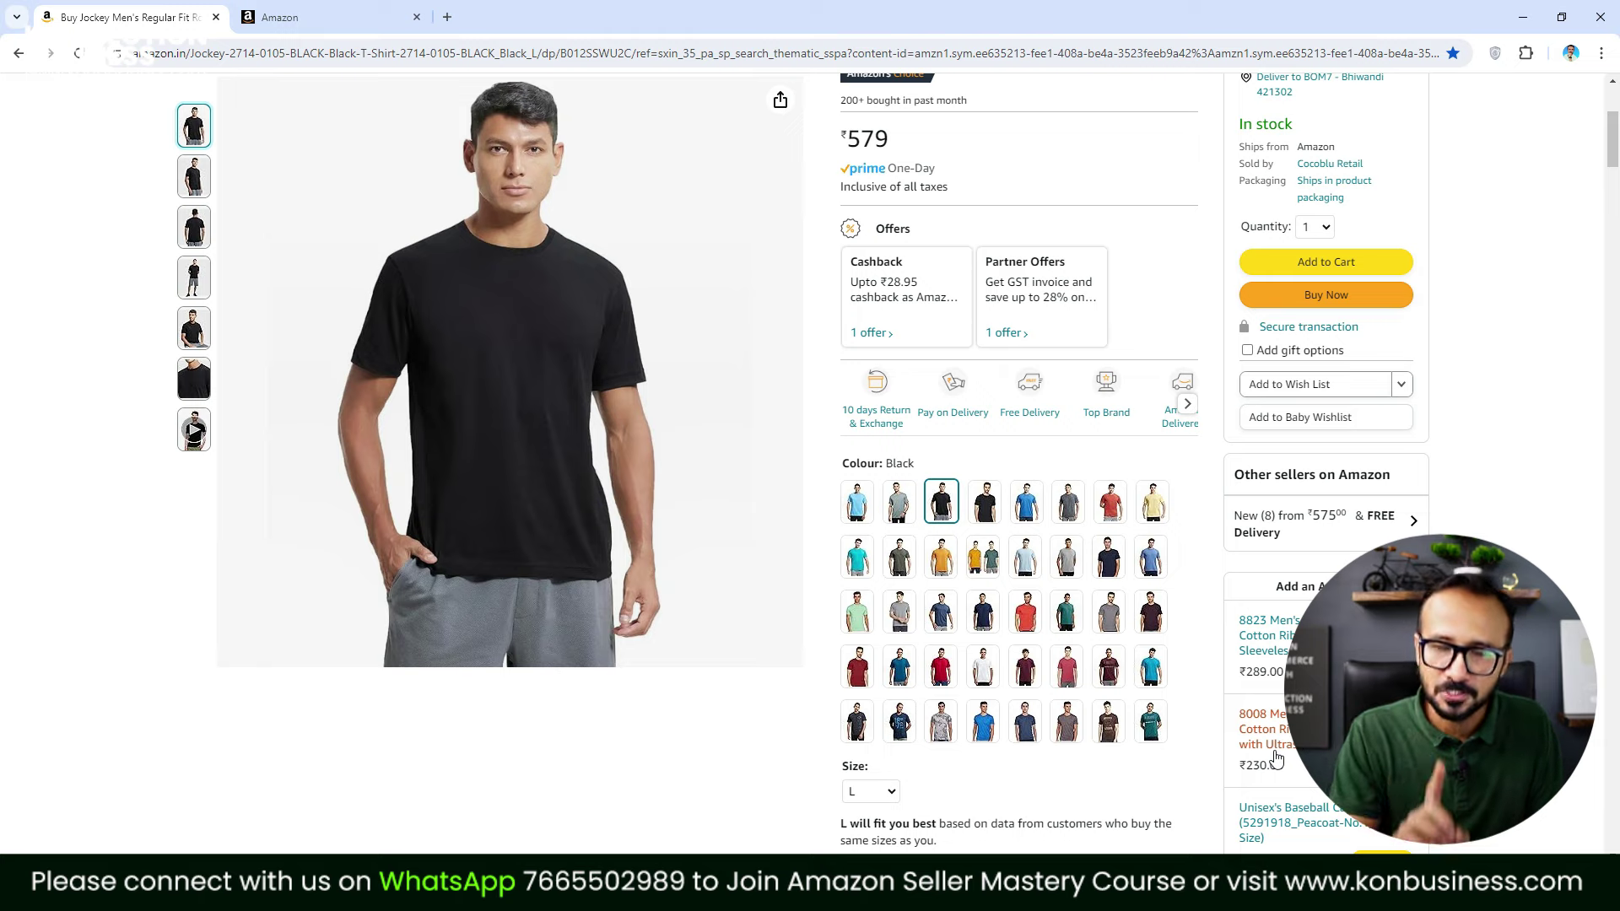
# In Seller Central, go to Catalogue > Add Products
pyautogui.click(337, 13)
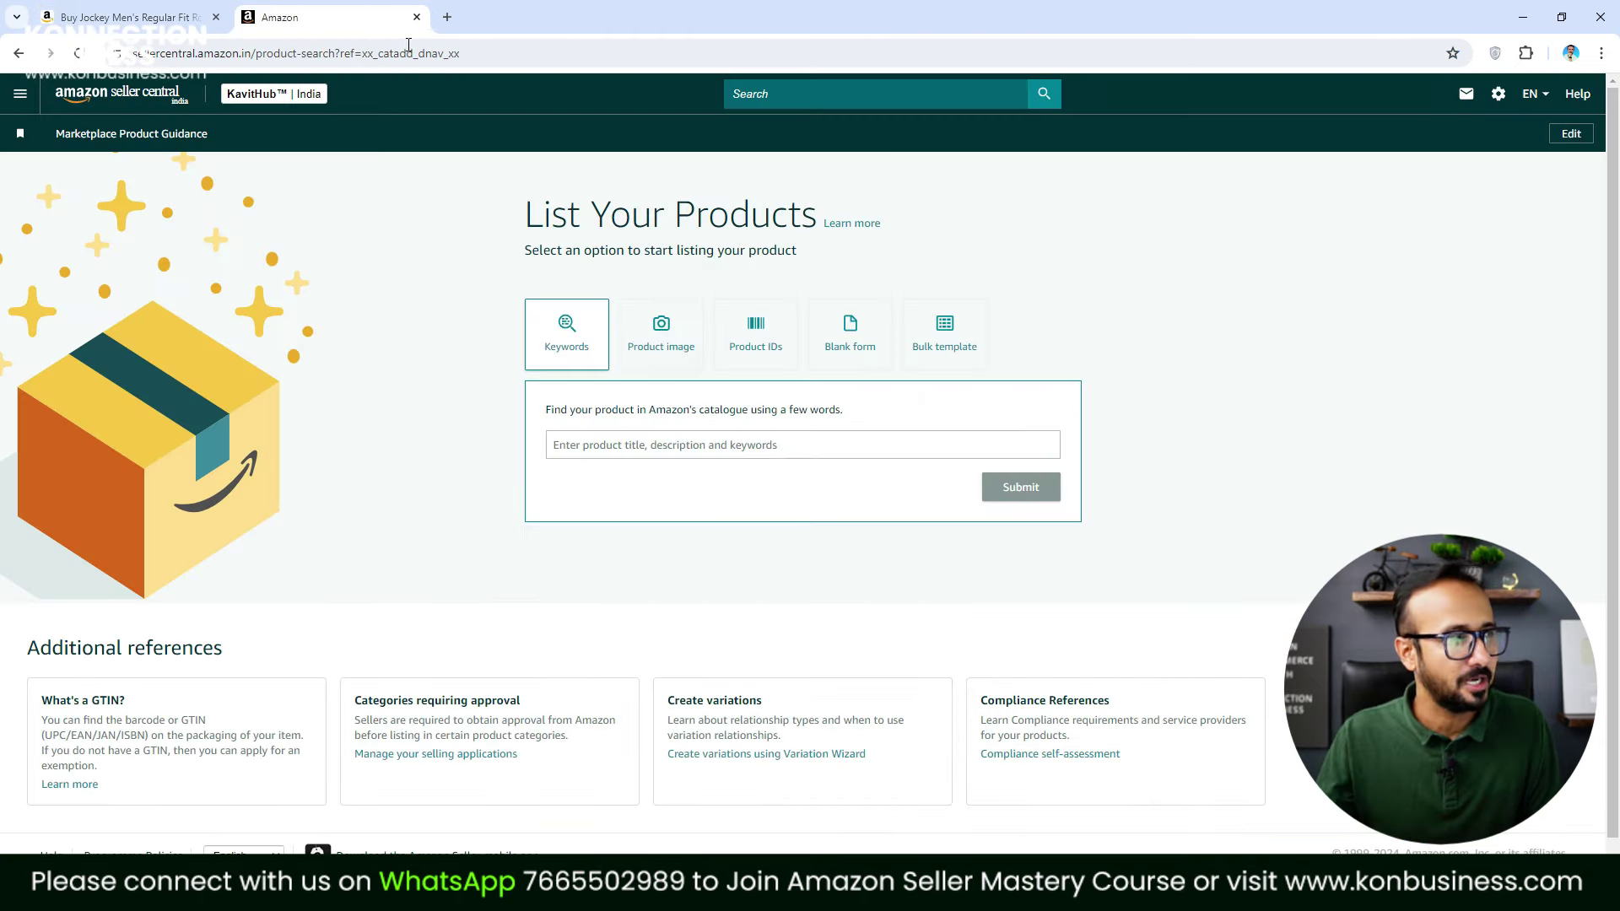
pyautogui.click(22, 96)
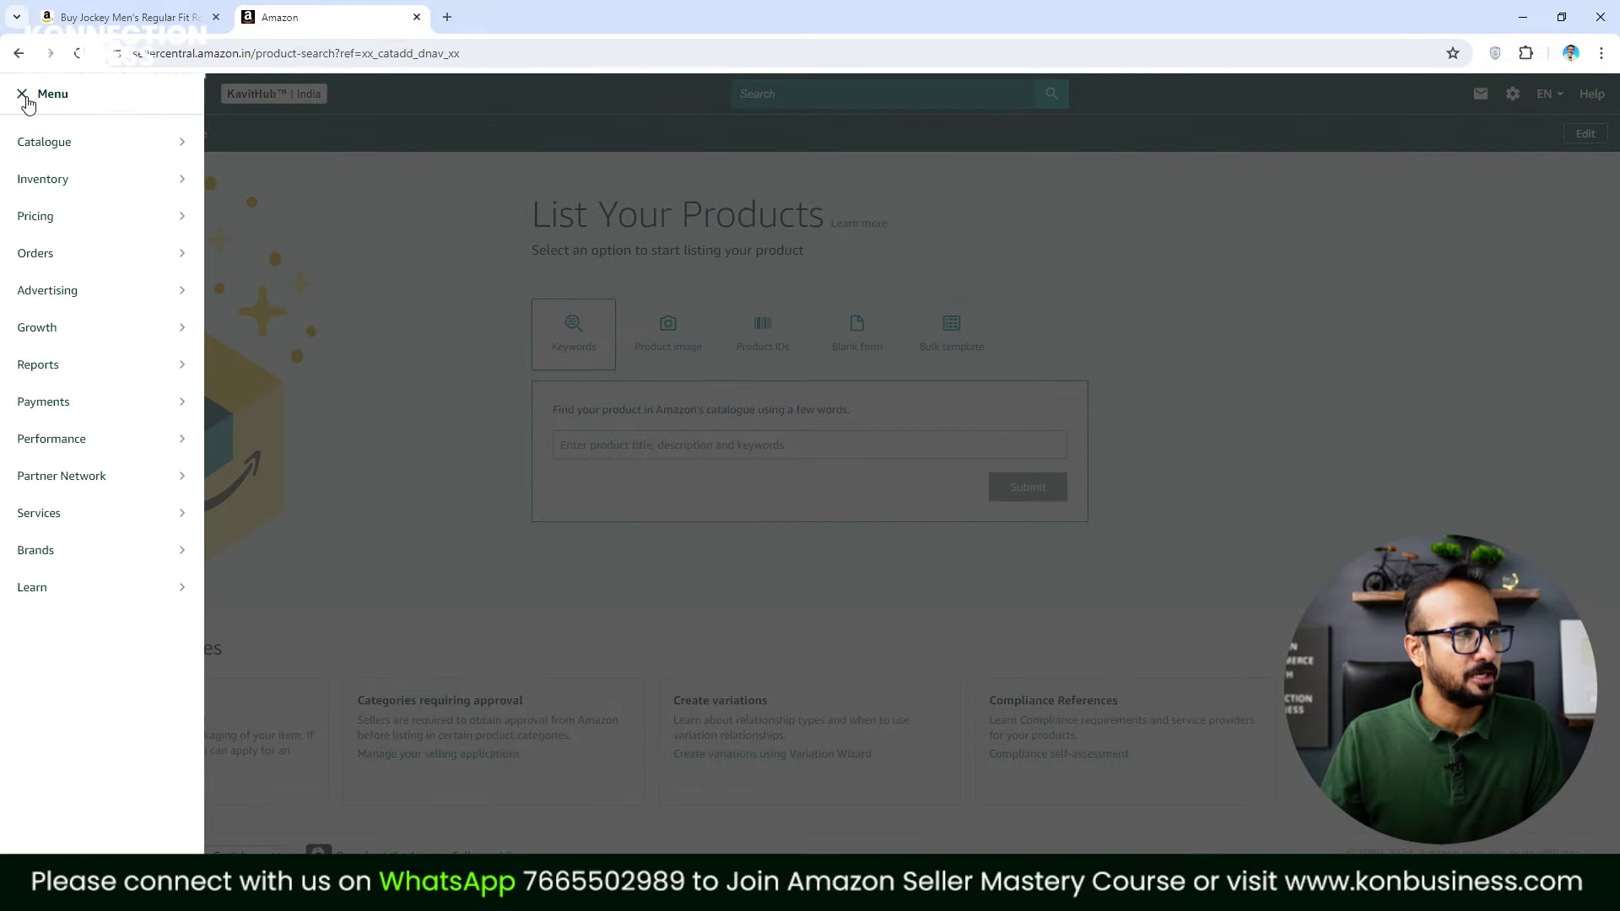
pyautogui.moveTo(42, 148)
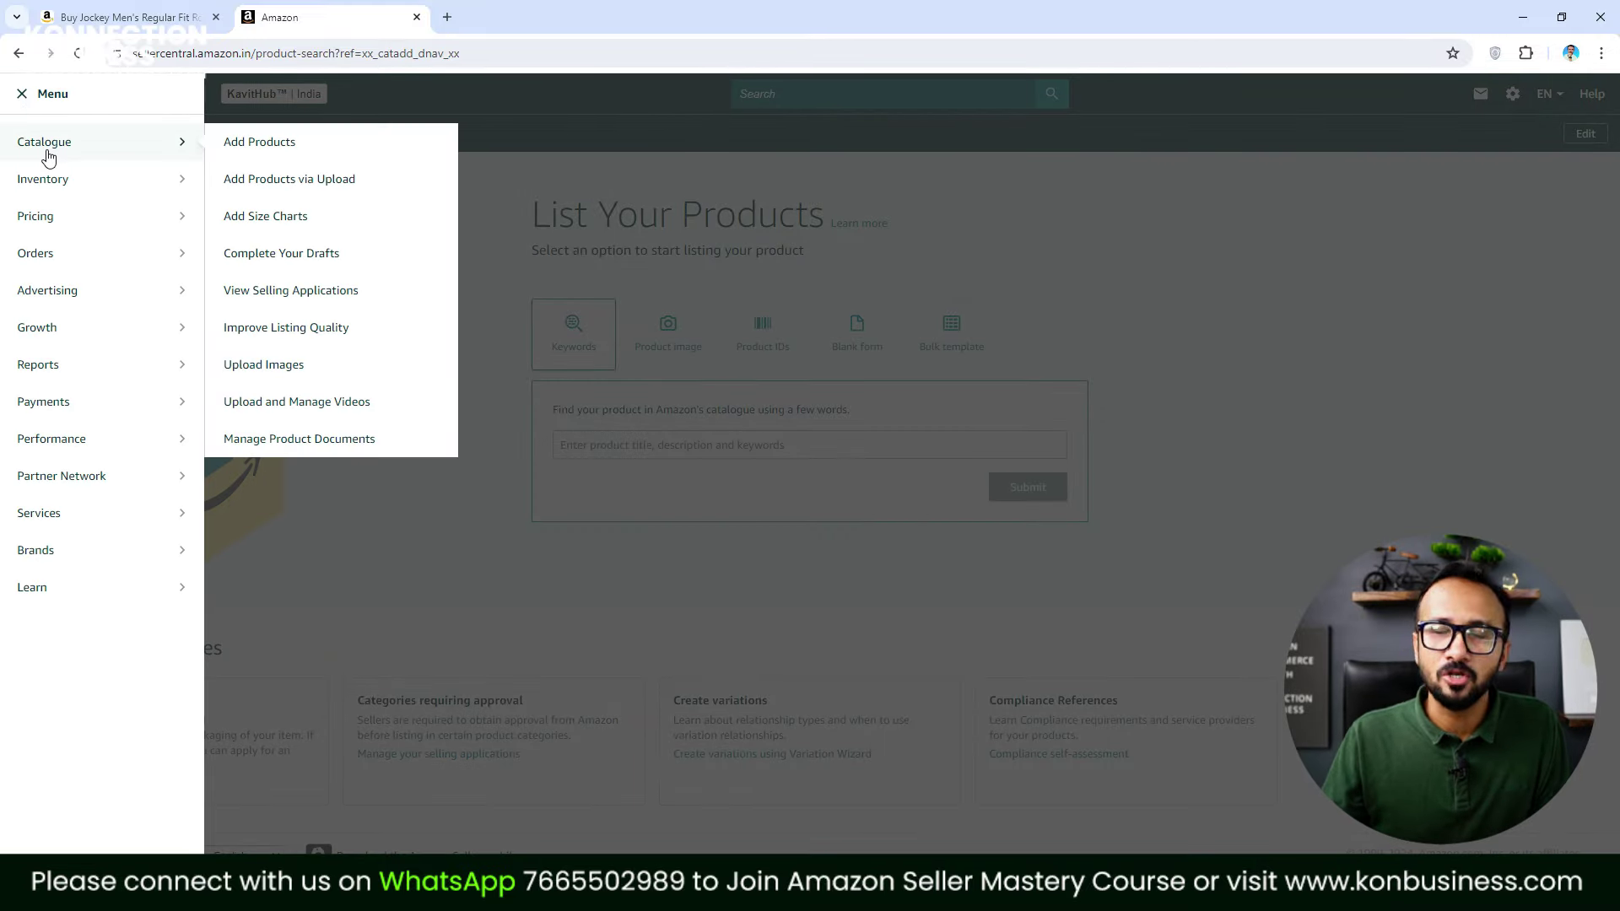
pyautogui.click(268, 150)
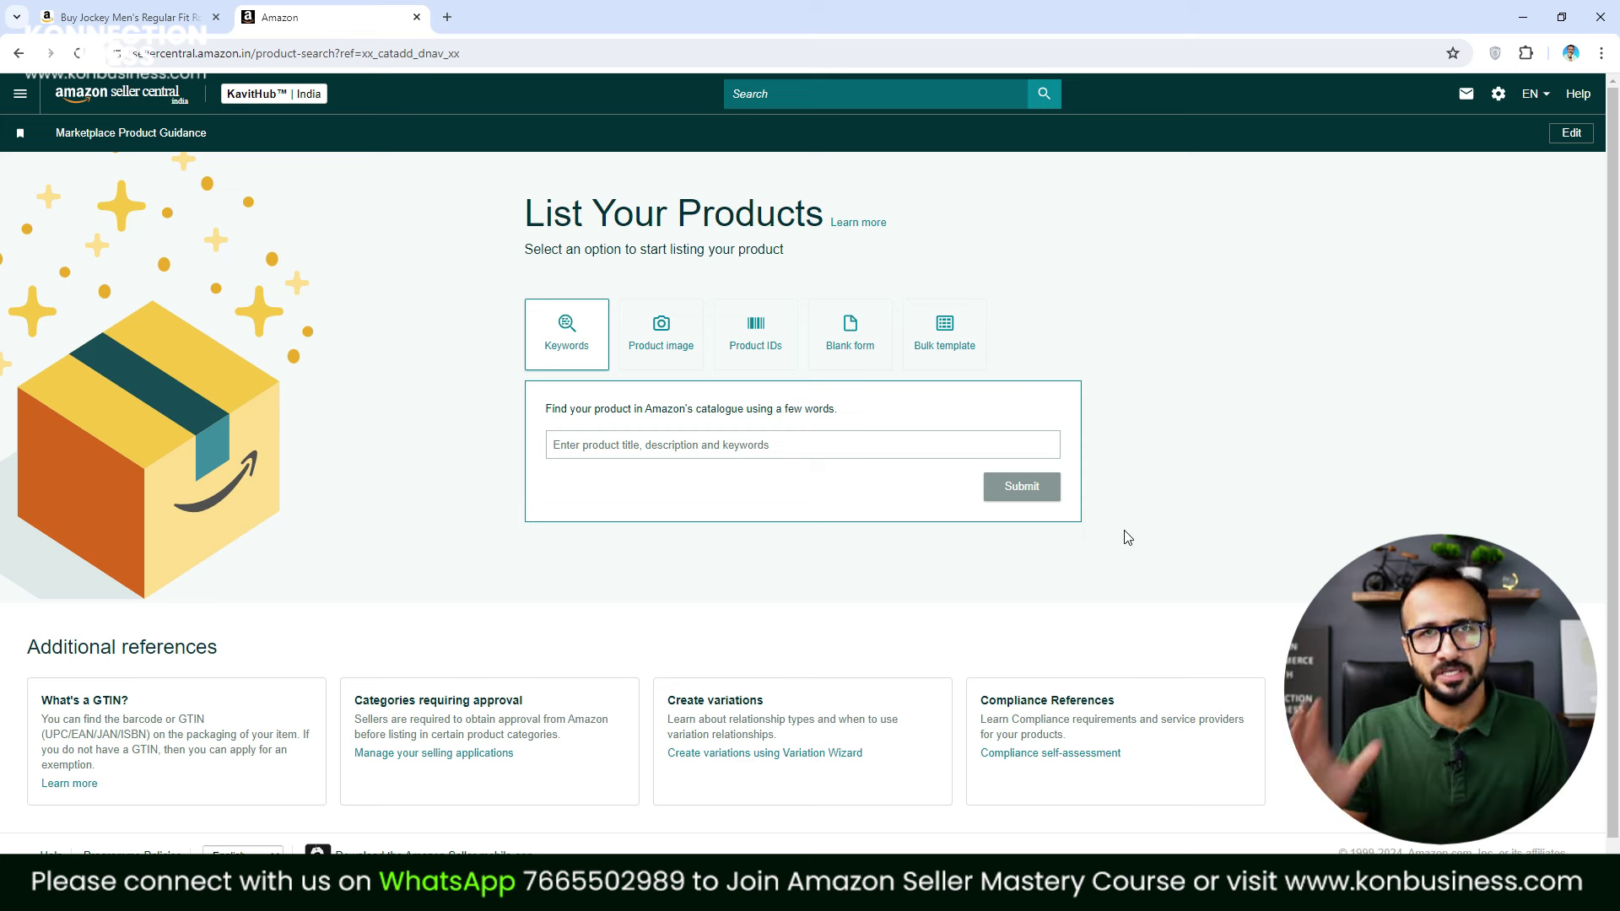
# Search the catalogue for 'round neck t shirts for men'
pyautogui.click(688, 455)
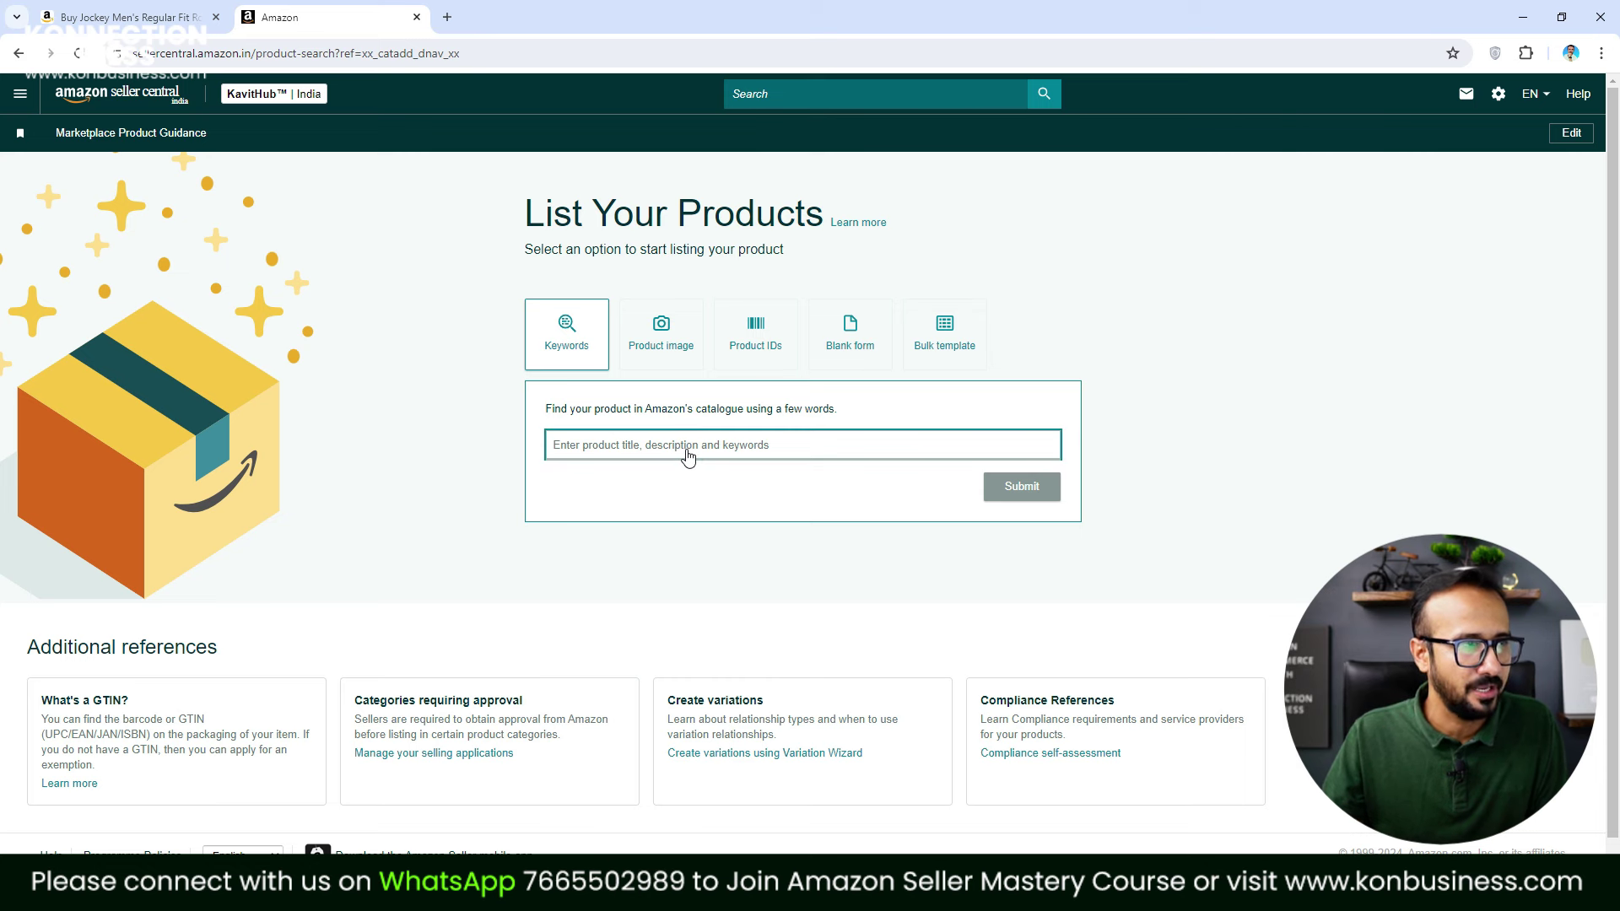
pyautogui.write('Round Neck')
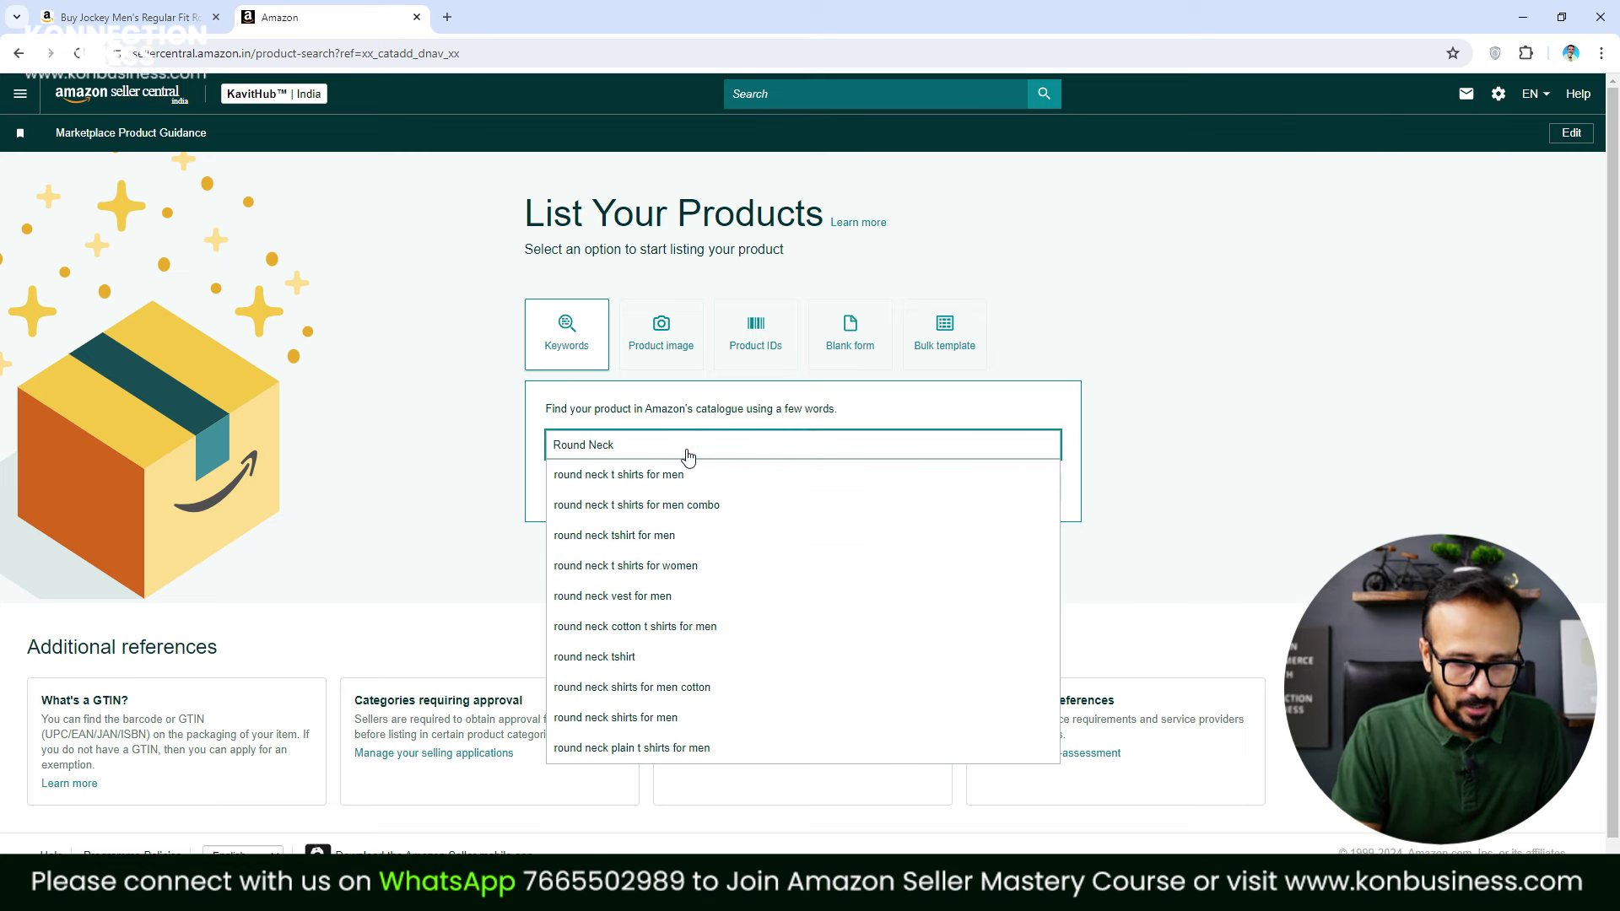
pyautogui.click(682, 477)
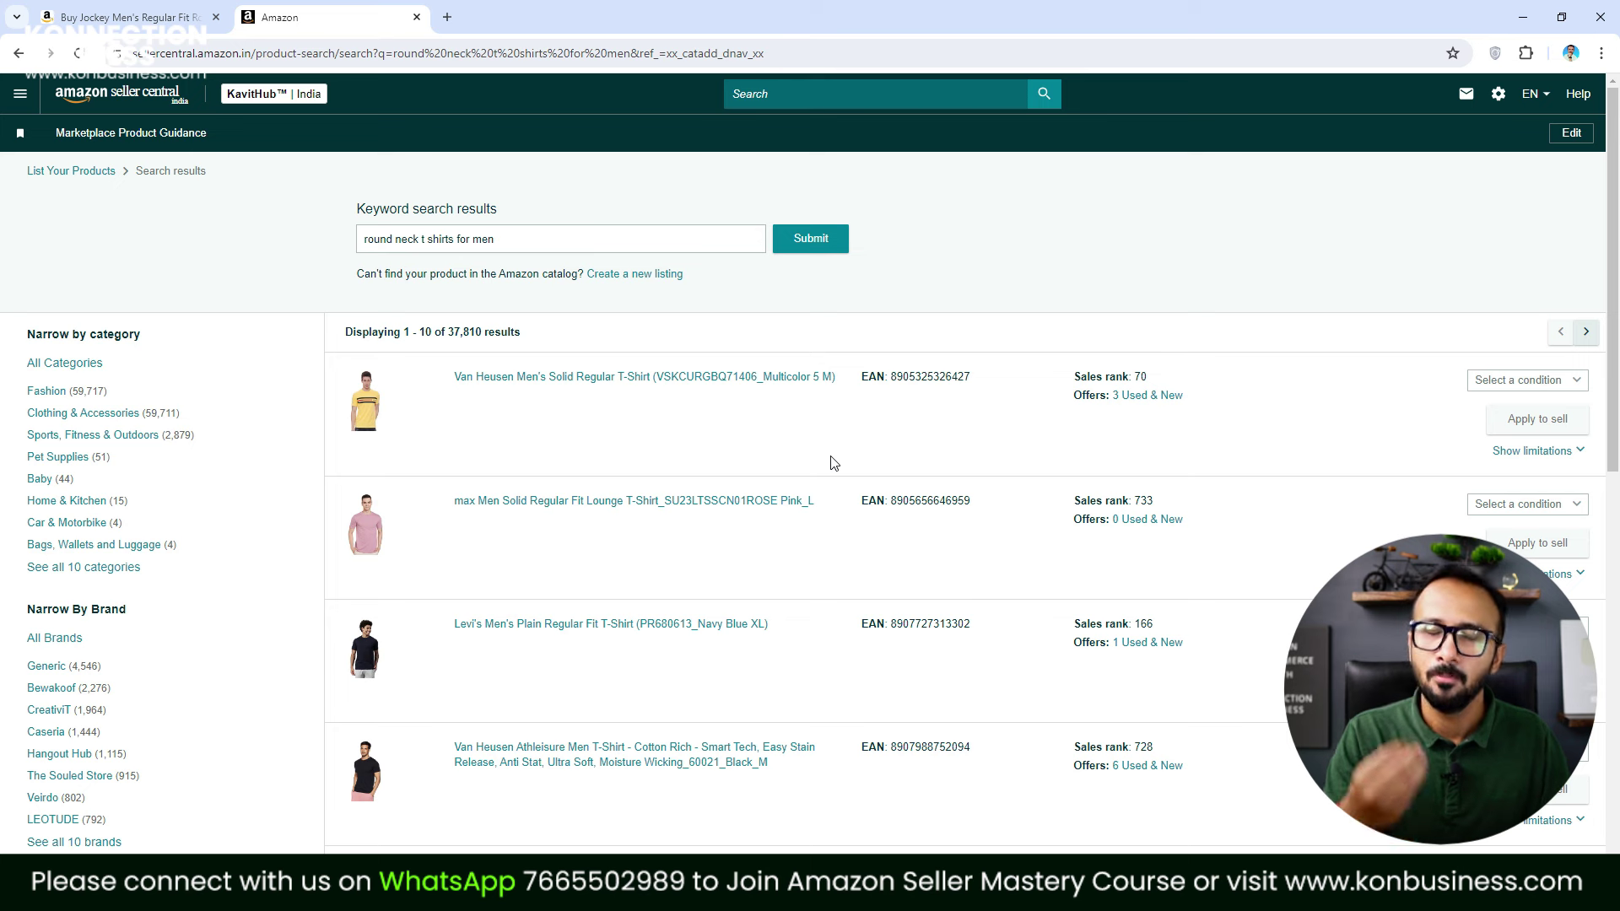
# Create a new listing and generate content from the prompt with 'Cotton' added
pyautogui.click(631, 275)
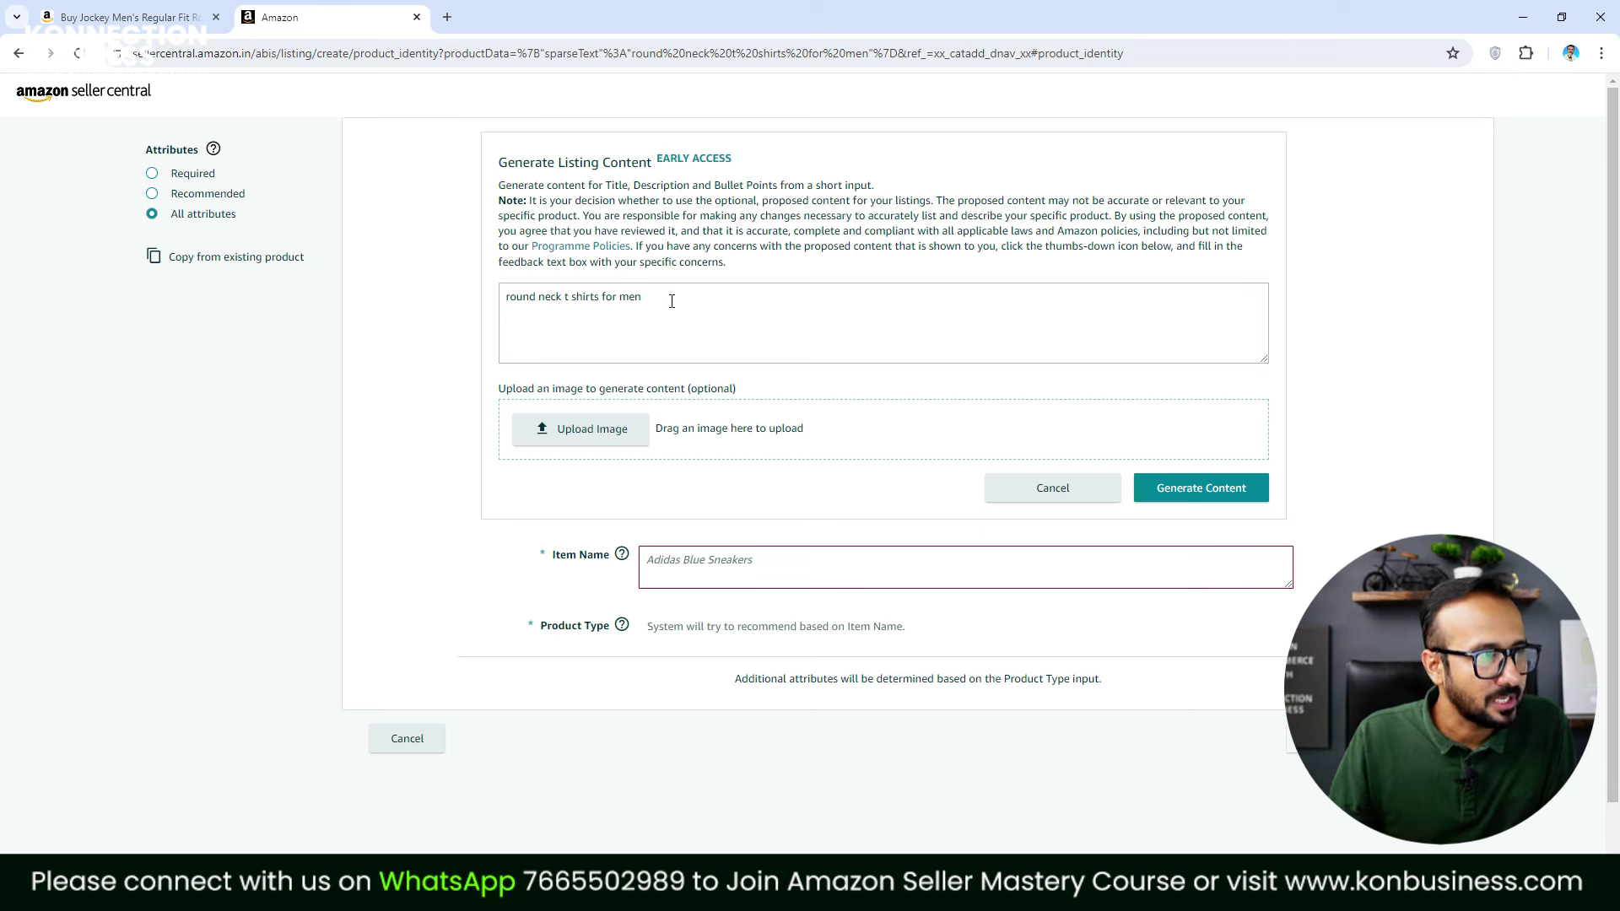
pyautogui.click(508, 297)
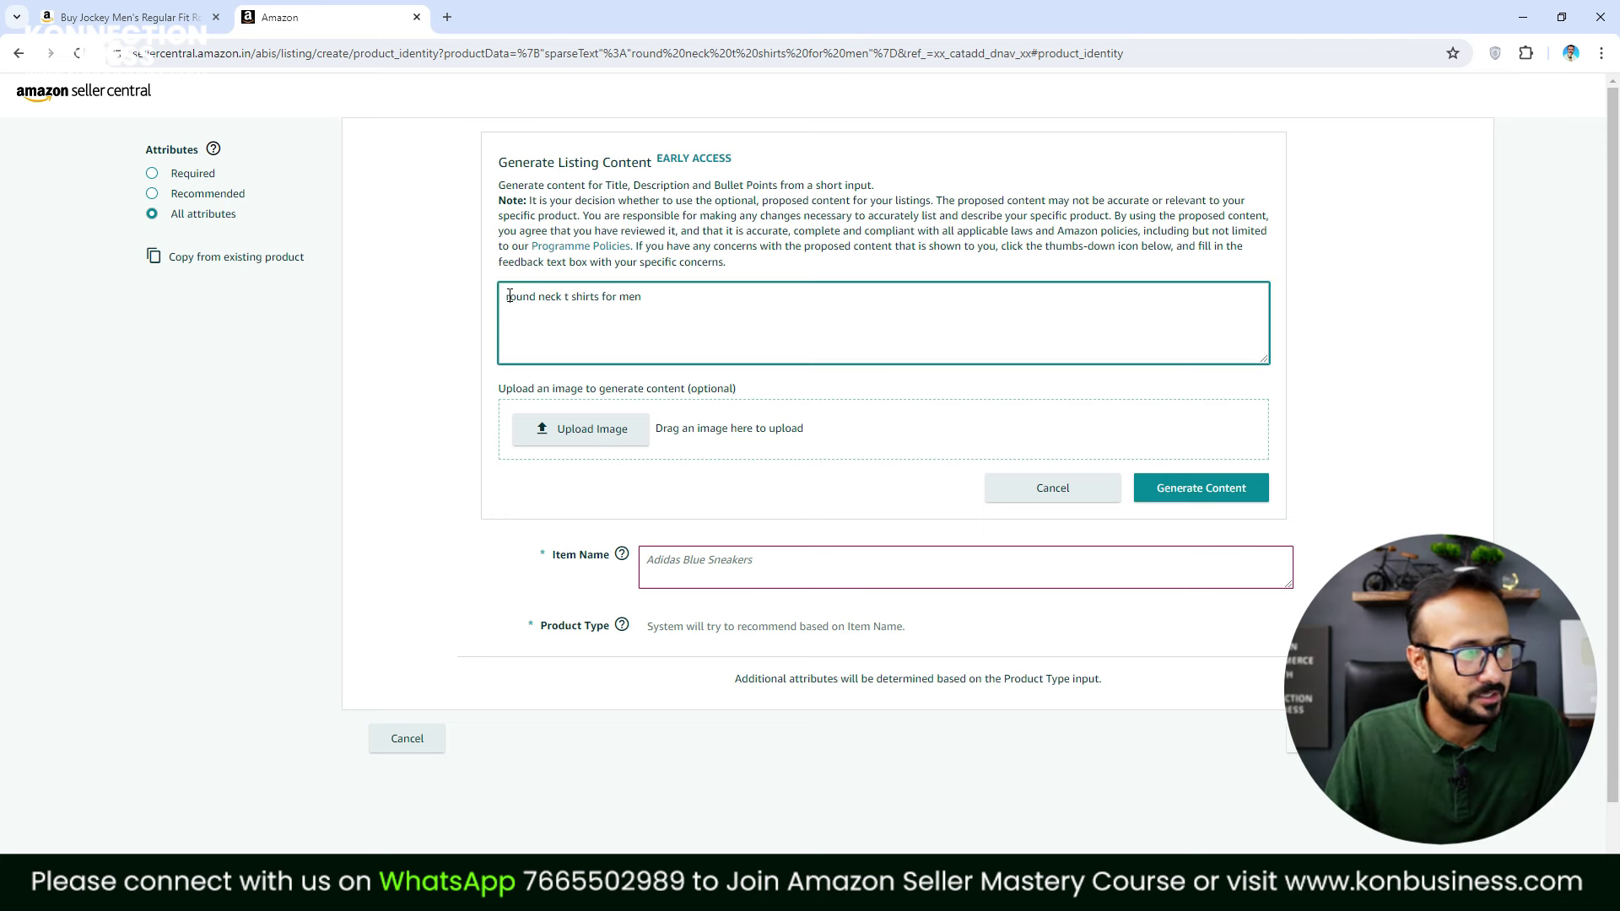
pyautogui.write('Cotton')
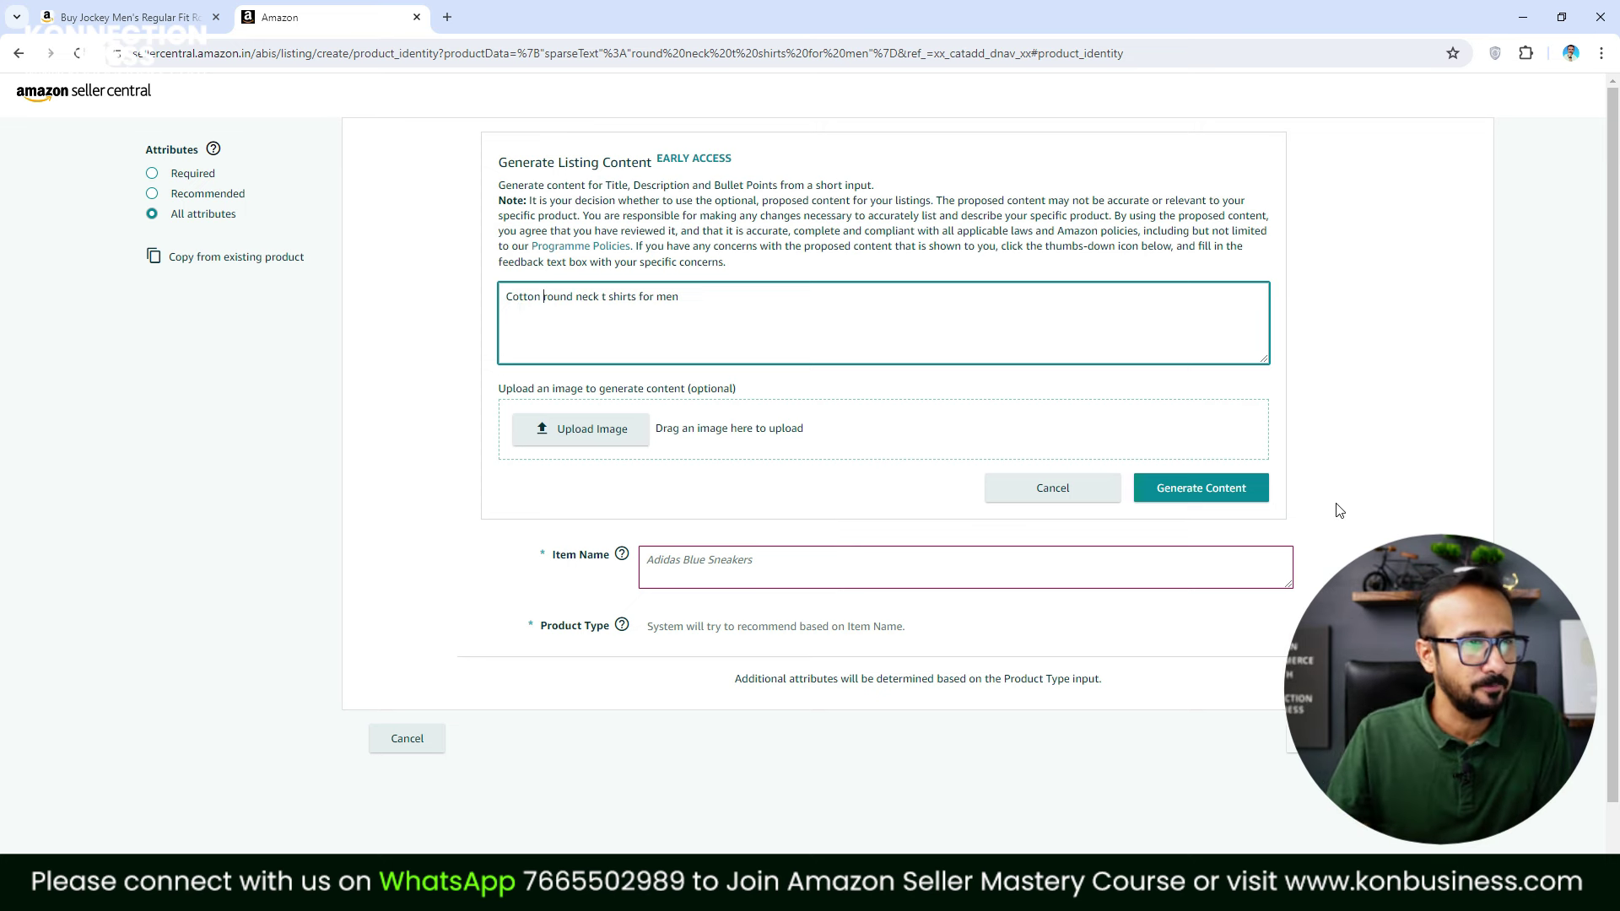
pyautogui.click(1232, 498)
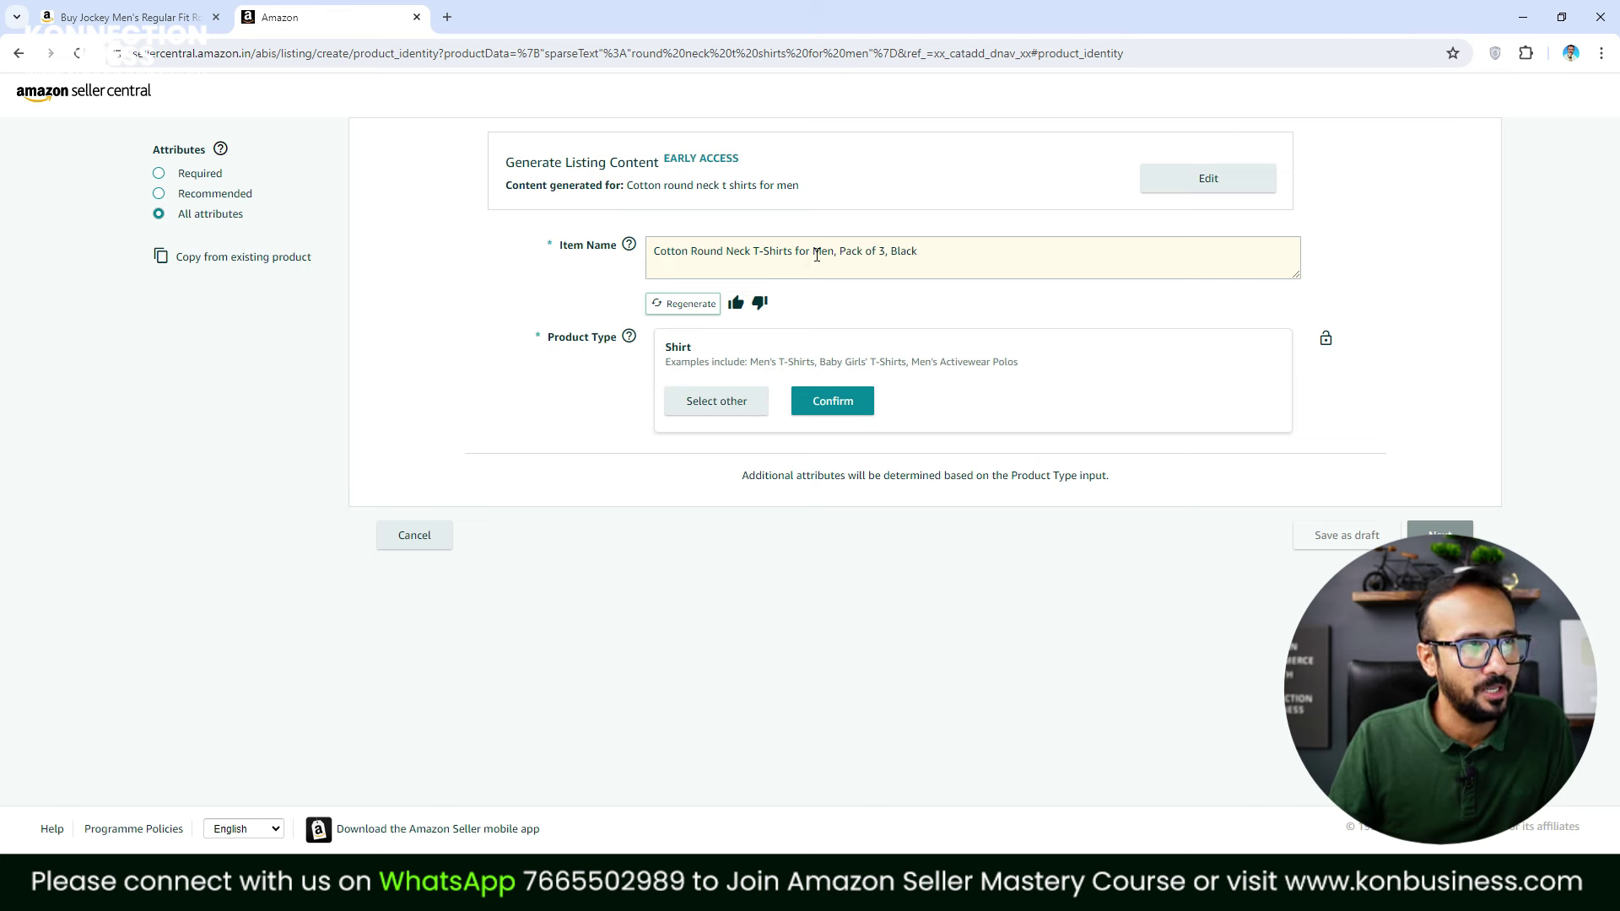
# Remove ', Pack of 3, Black' from the item name and prefix it with 'Konnection'
pyautogui.moveTo(834, 254); pyautogui.dragTo(995, 263)
pyautogui.press('BackSpace')
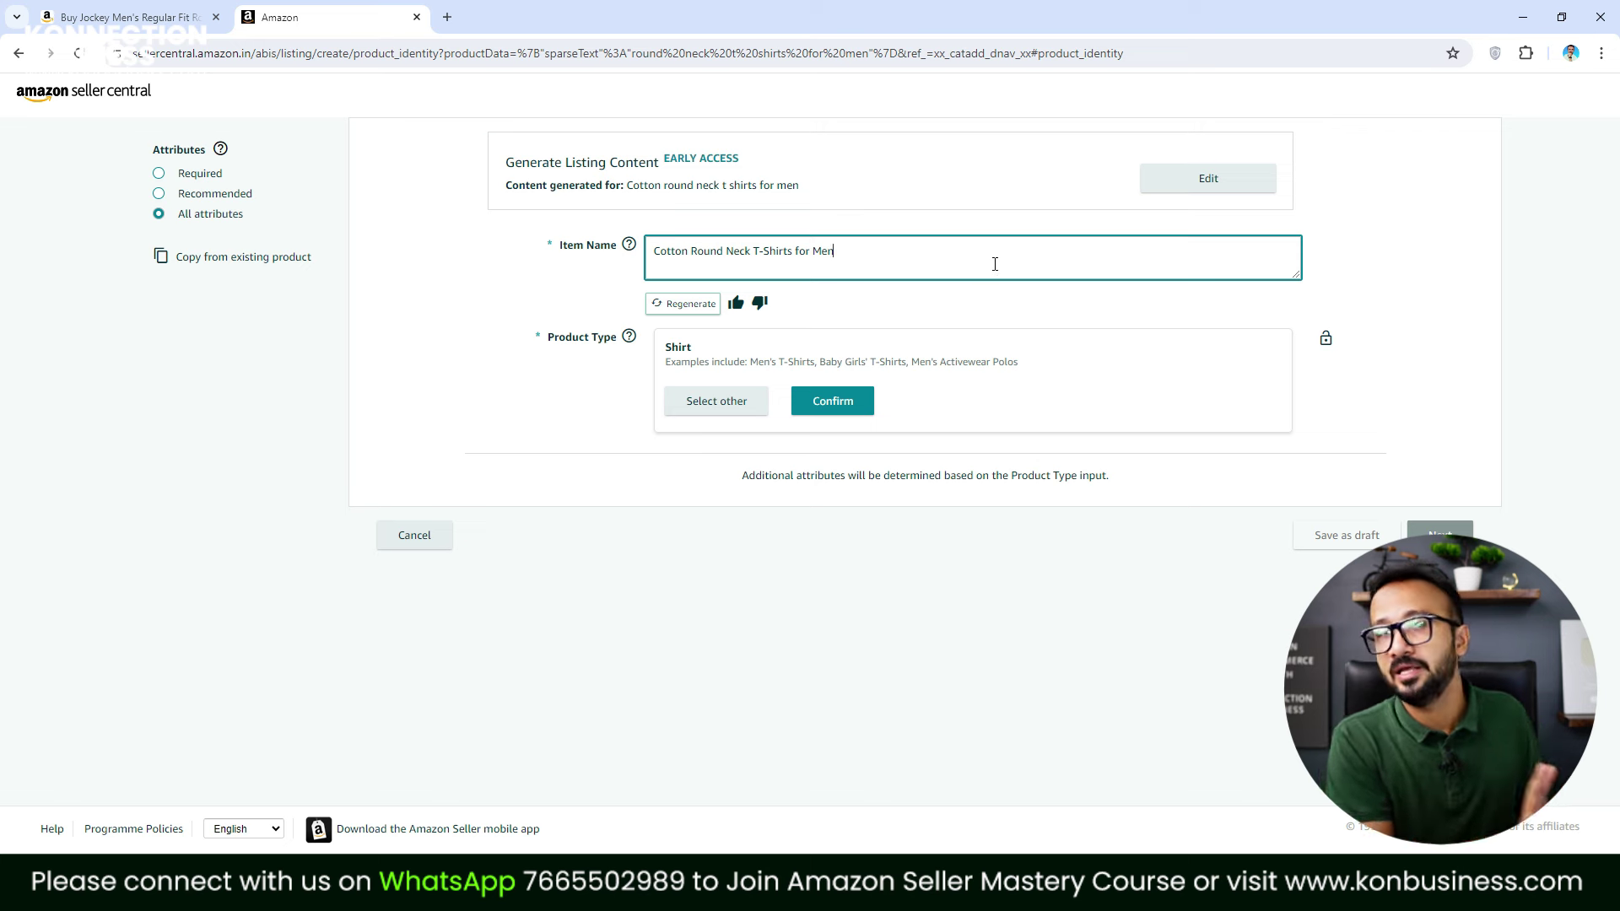
pyautogui.press('Home')
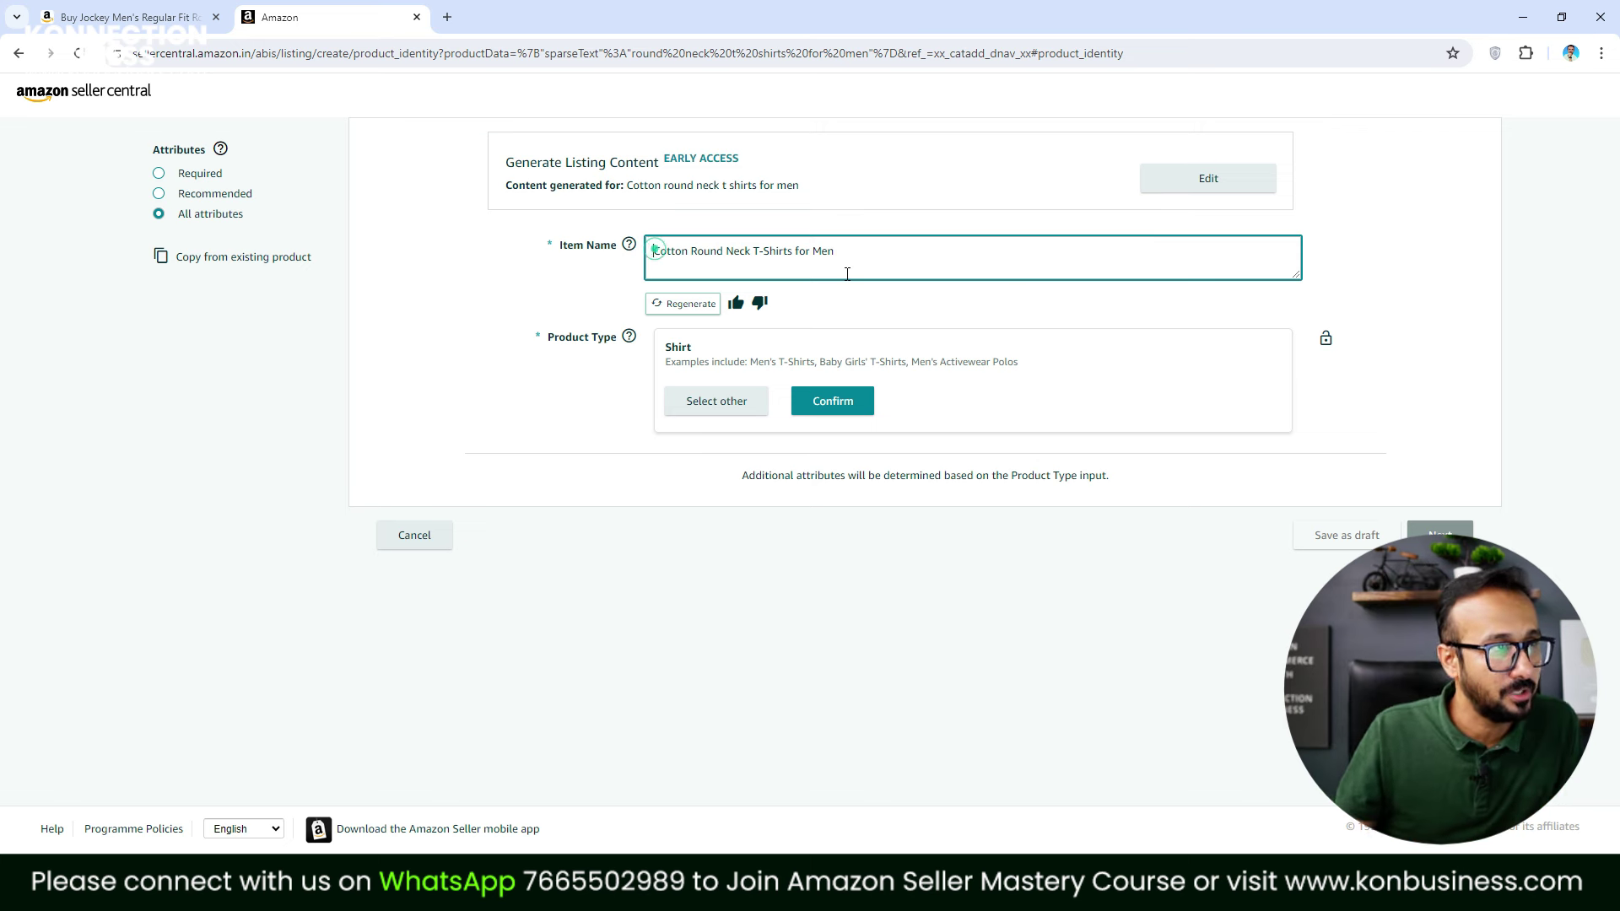
pyautogui.write('Konnection')
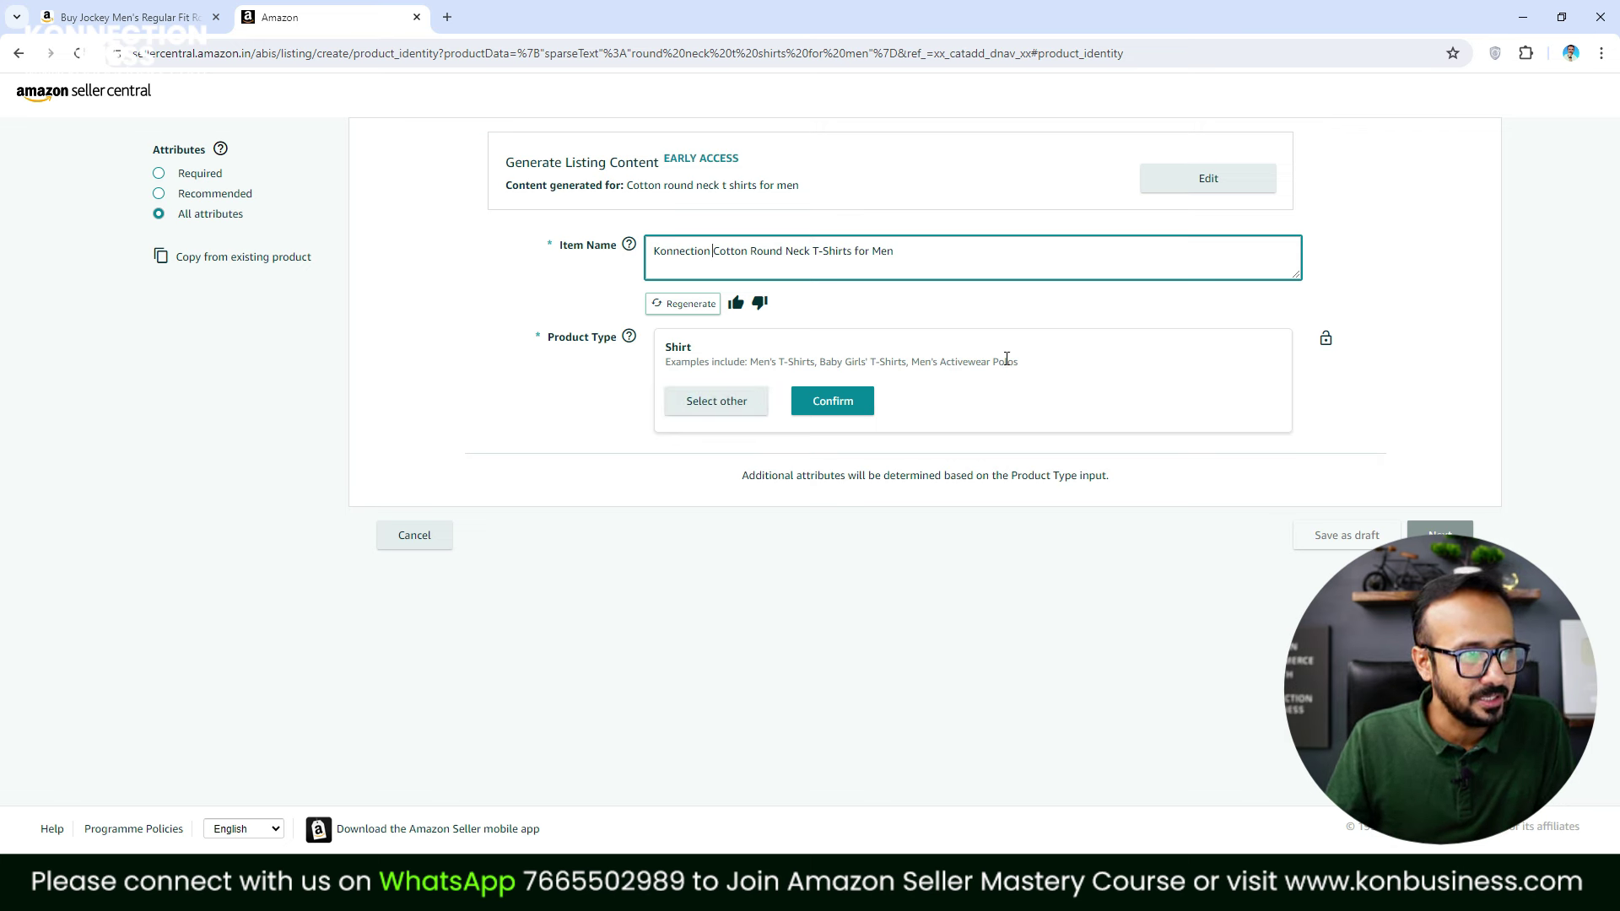
# Choose a different product type and browse into Fashion > Men
pyautogui.click(747, 413)
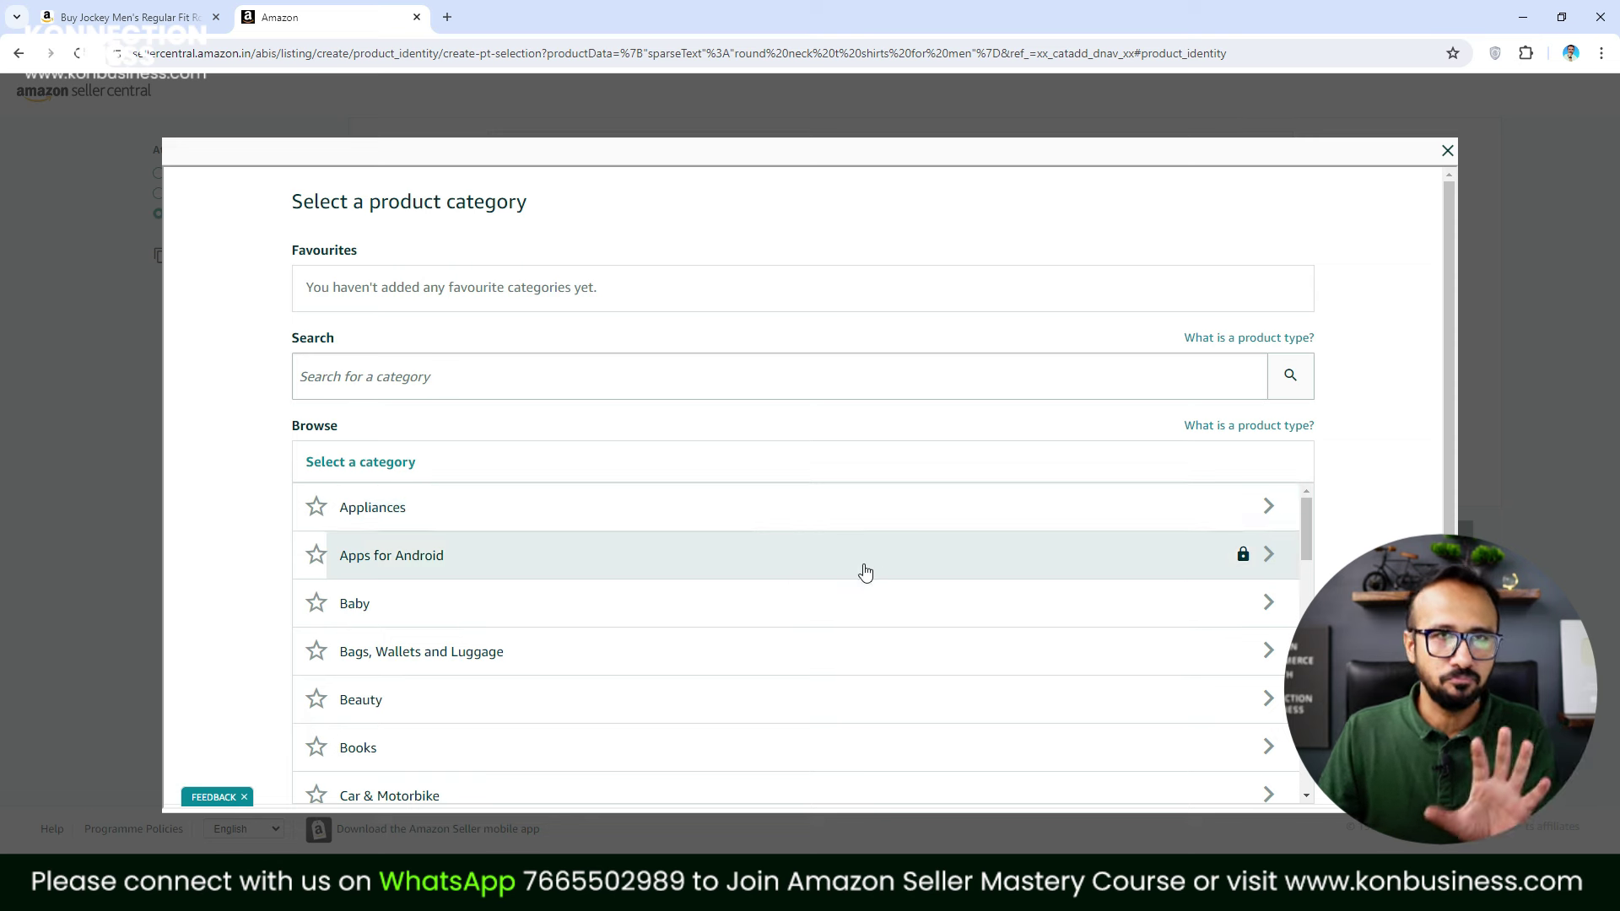
pyautogui.scroll(-1, 645, 597)
pyautogui.scroll(-2, 888, 659)
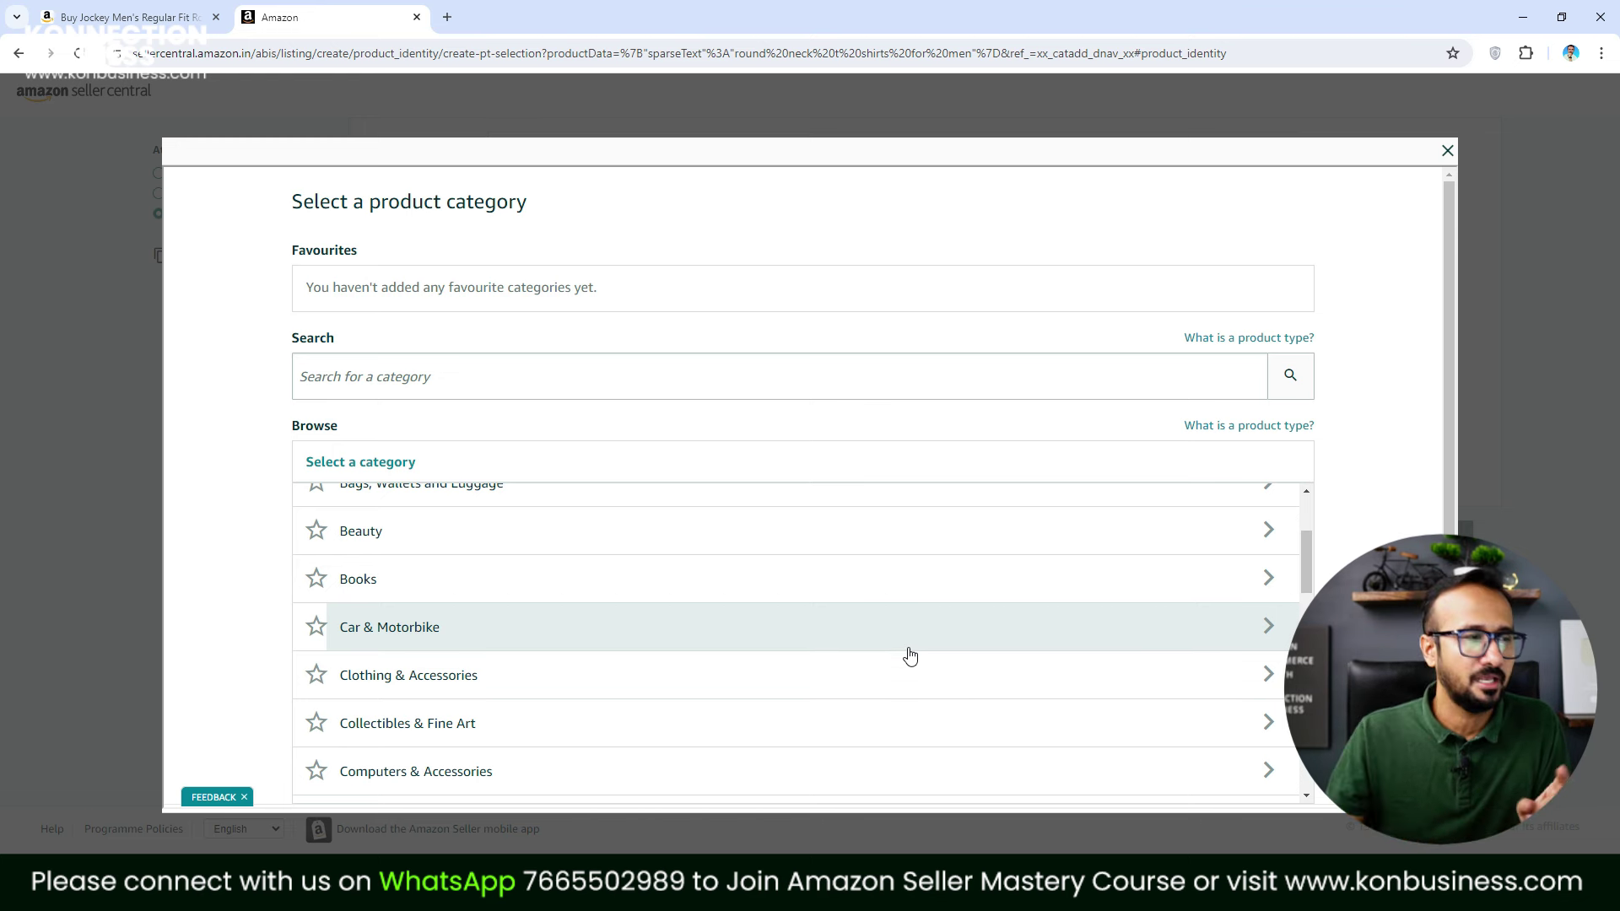
pyautogui.scroll(-4, 900, 690)
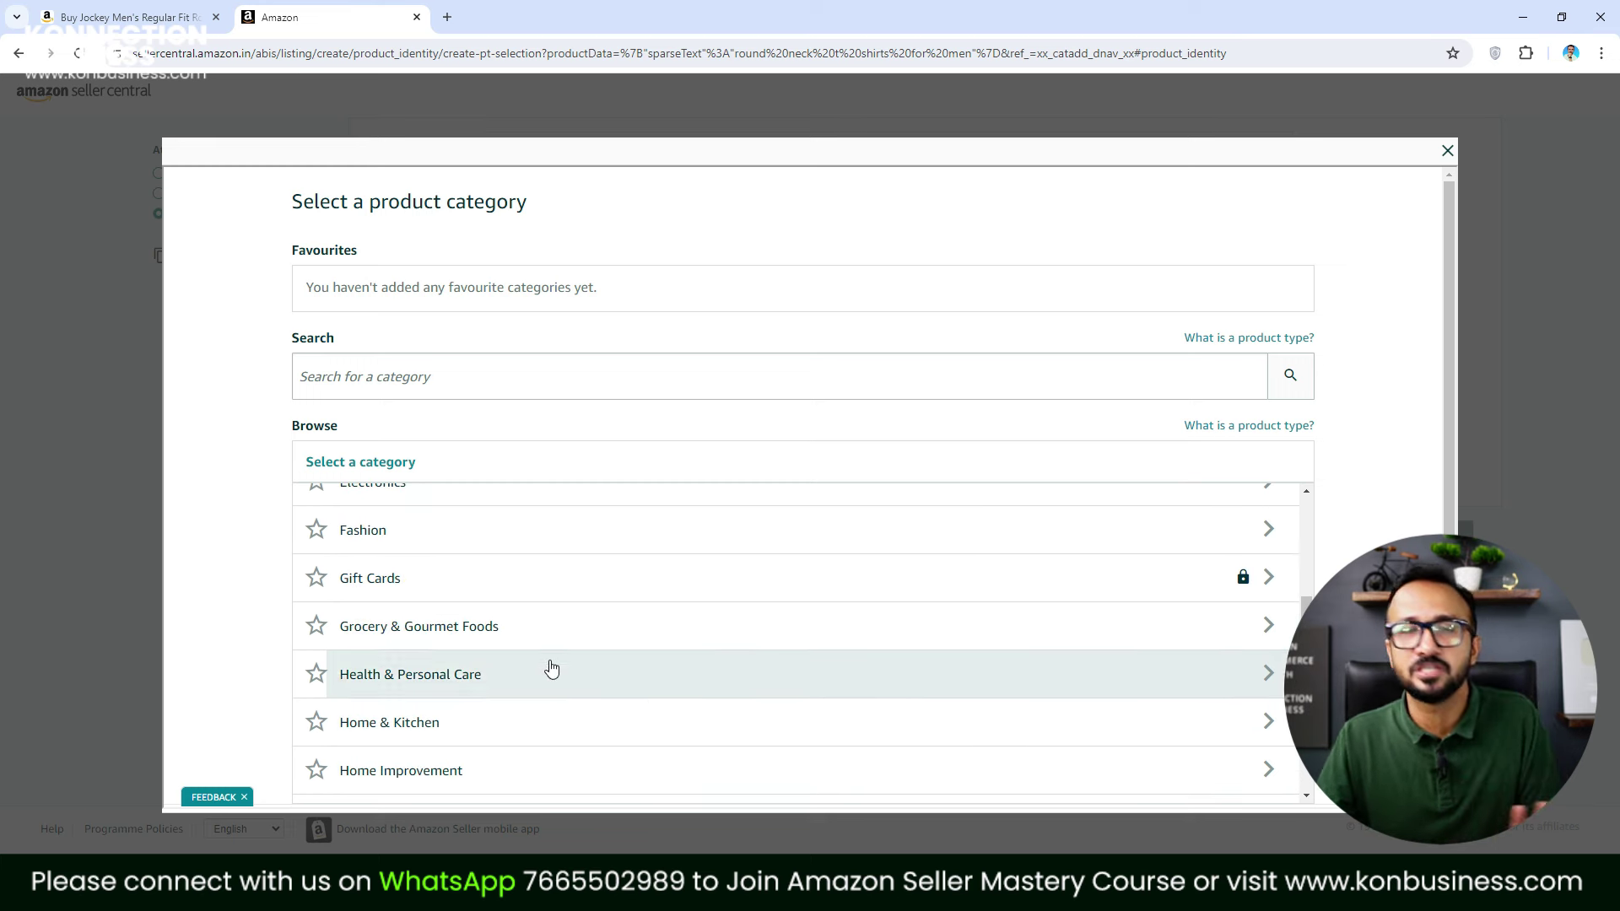
pyautogui.click(409, 540)
pyautogui.scroll(-3, 922, 698)
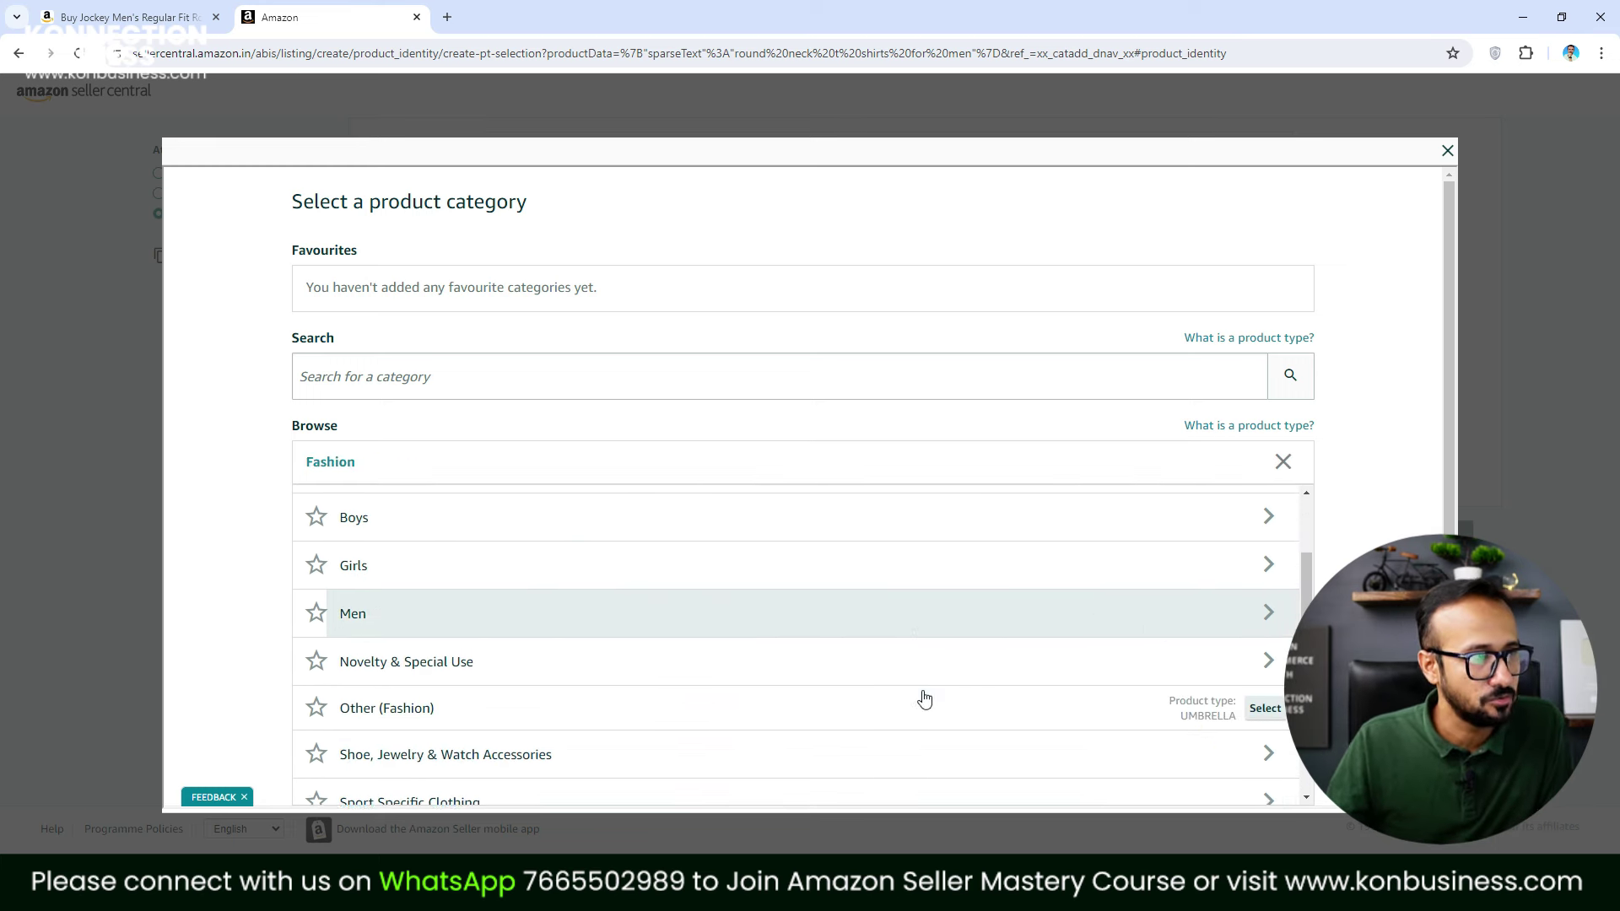
pyautogui.click(430, 551)
# Browse Clothing > T-shirts, Polos & Shirts and select T-Shirts as the product type
pyautogui.scroll(-1, 640, 615)
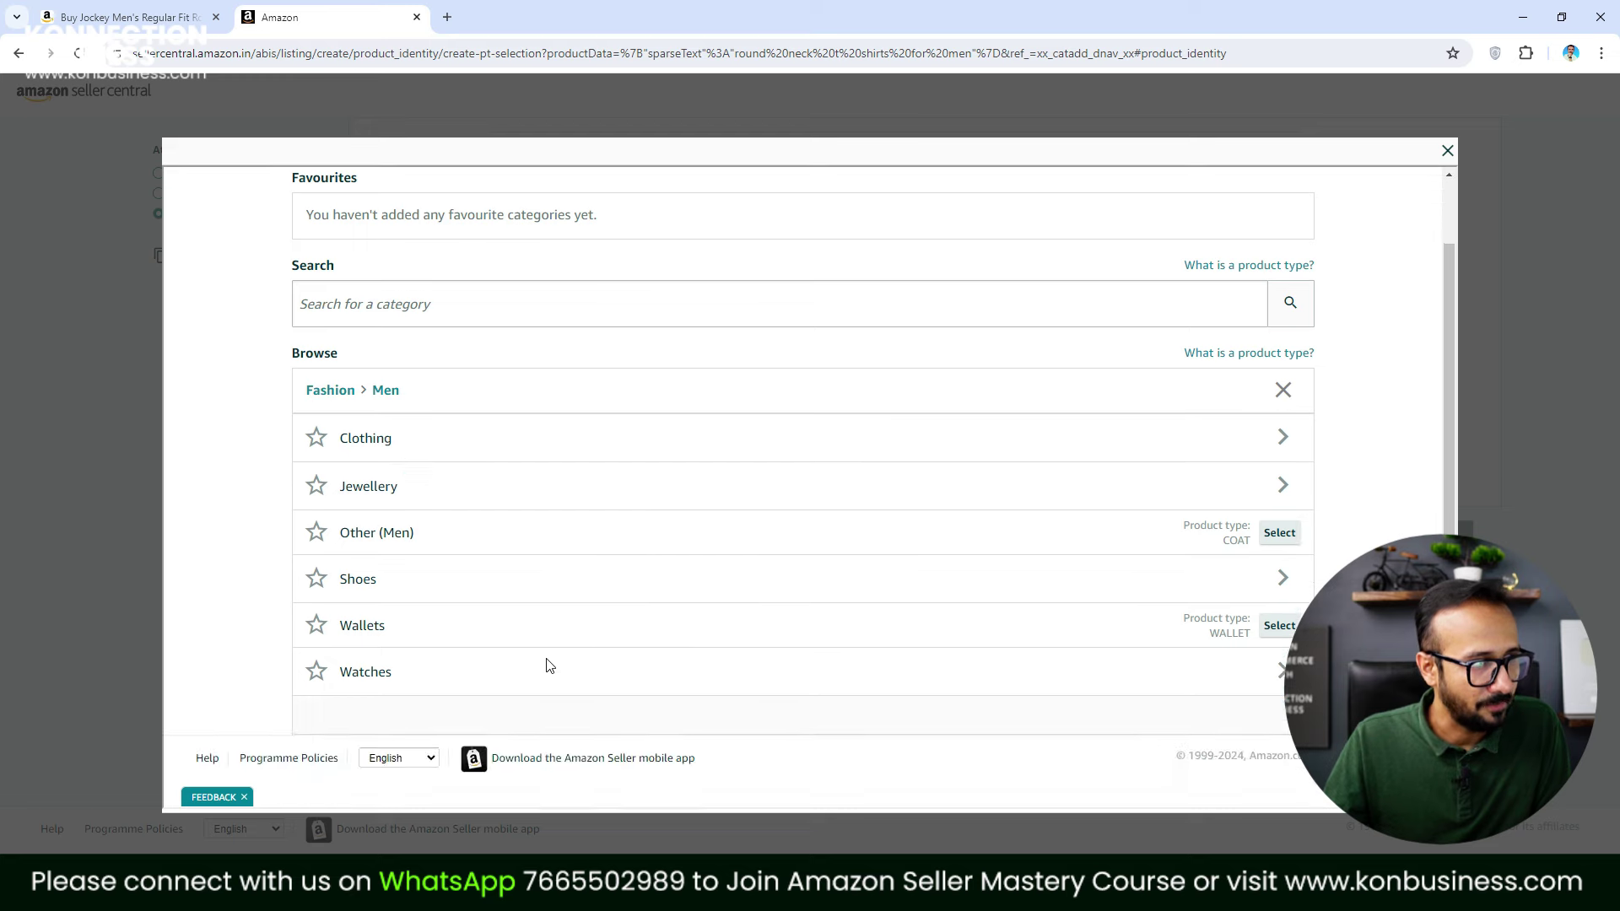
pyautogui.scroll(1, 388, 574)
pyautogui.click(398, 516)
pyautogui.scroll(-3, 540, 658)
pyautogui.scroll(-1, 472, 717)
pyautogui.scroll(3, 430, 616)
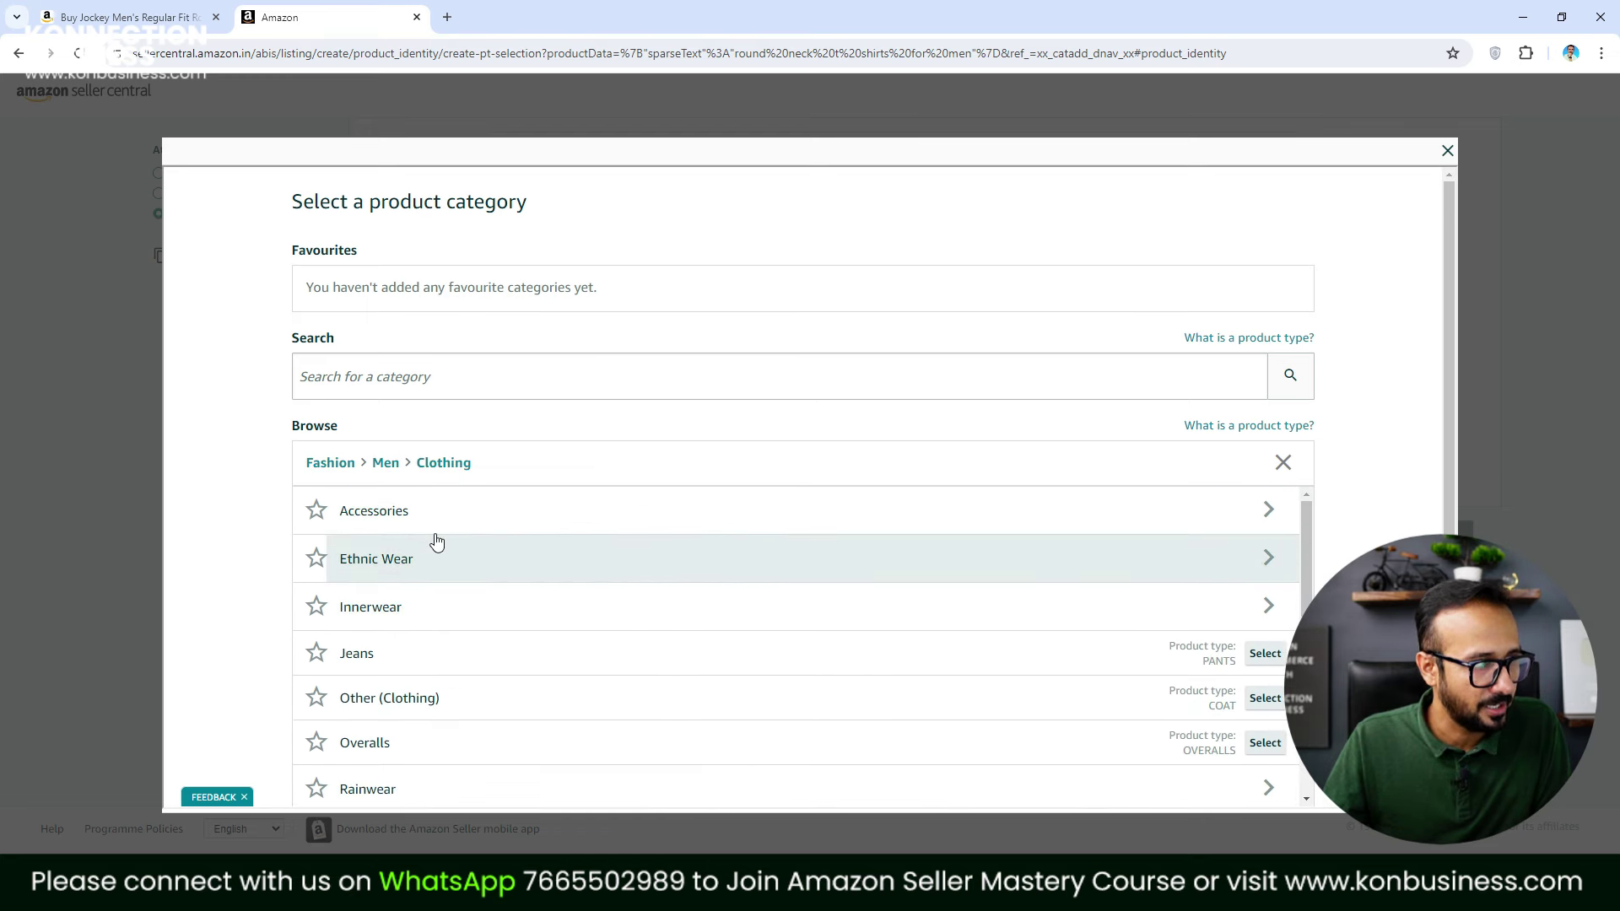
pyautogui.scroll(-5, 506, 615)
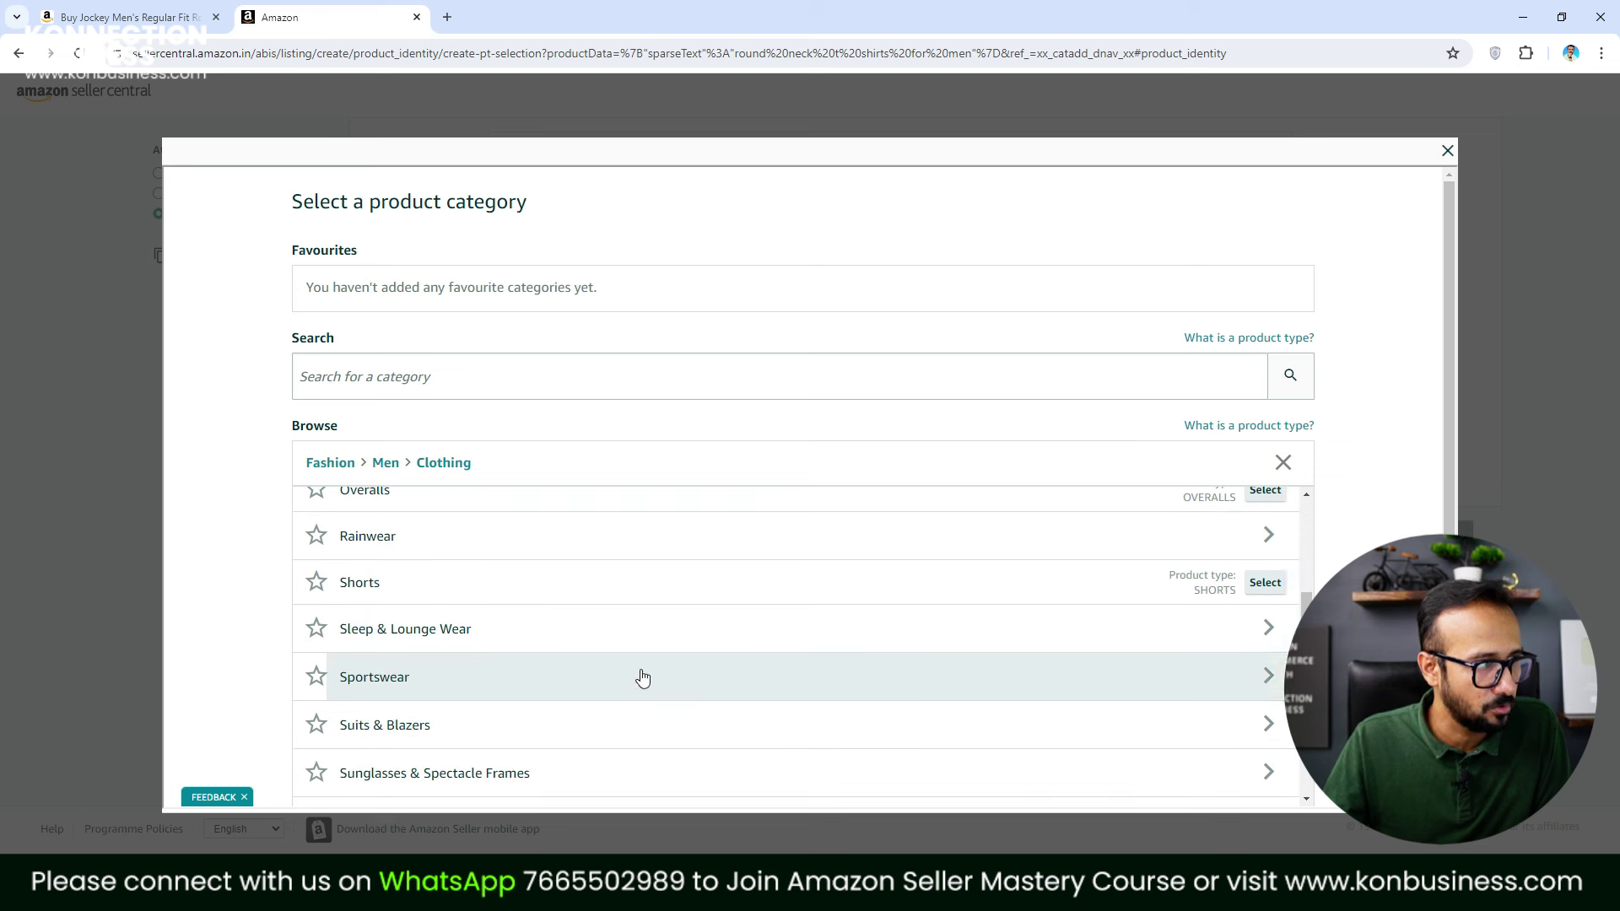
pyautogui.click(535, 707)
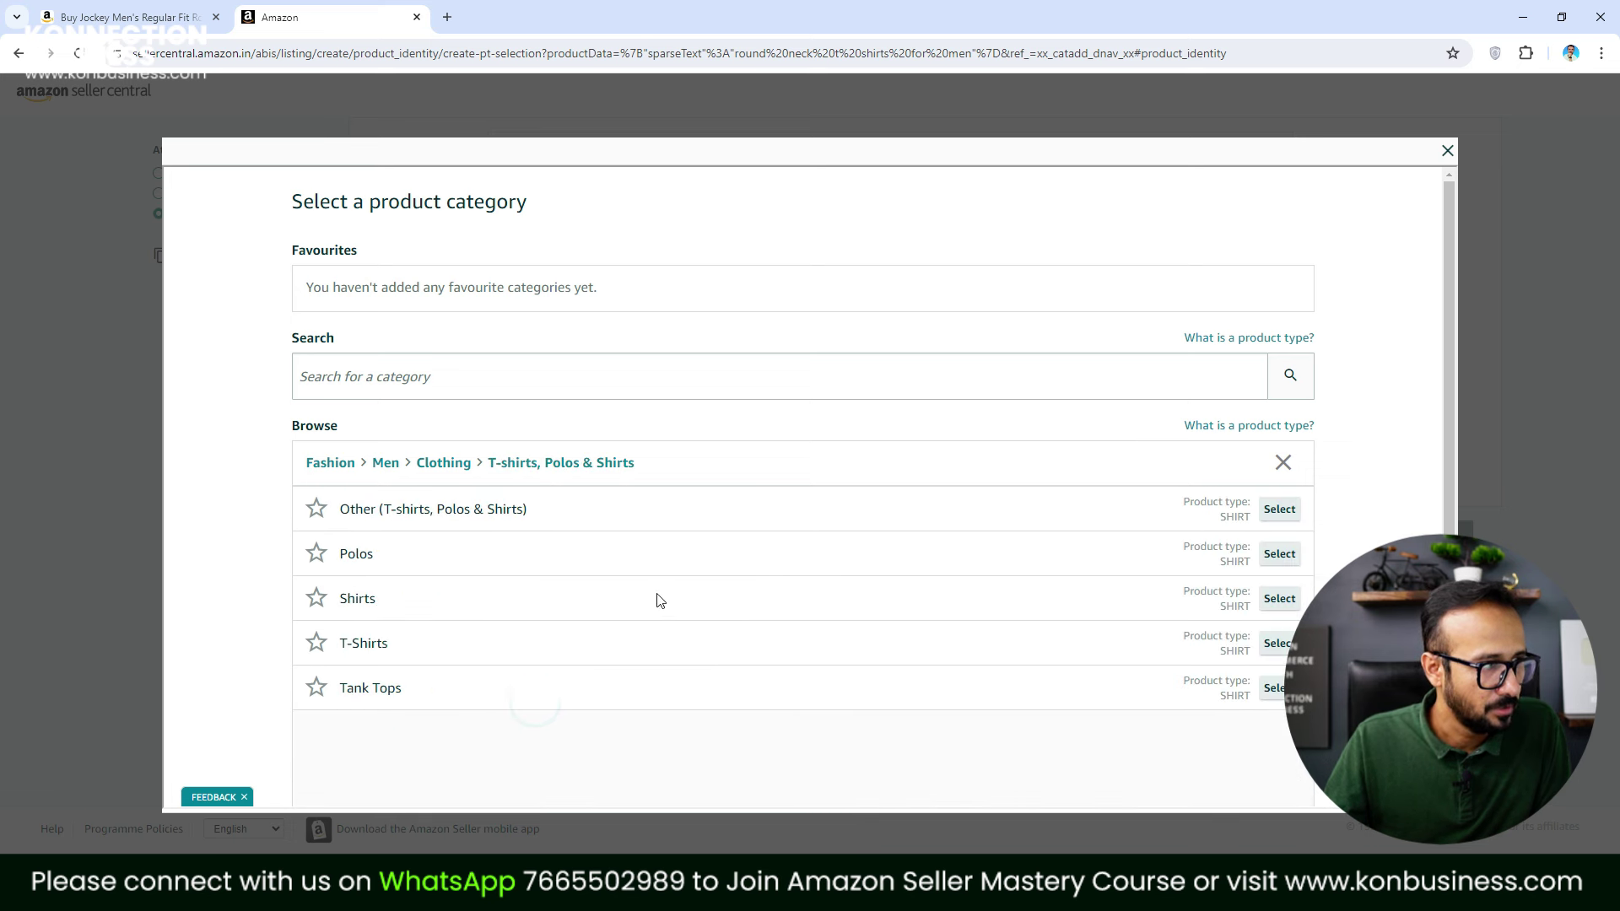
pyautogui.click(1275, 644)
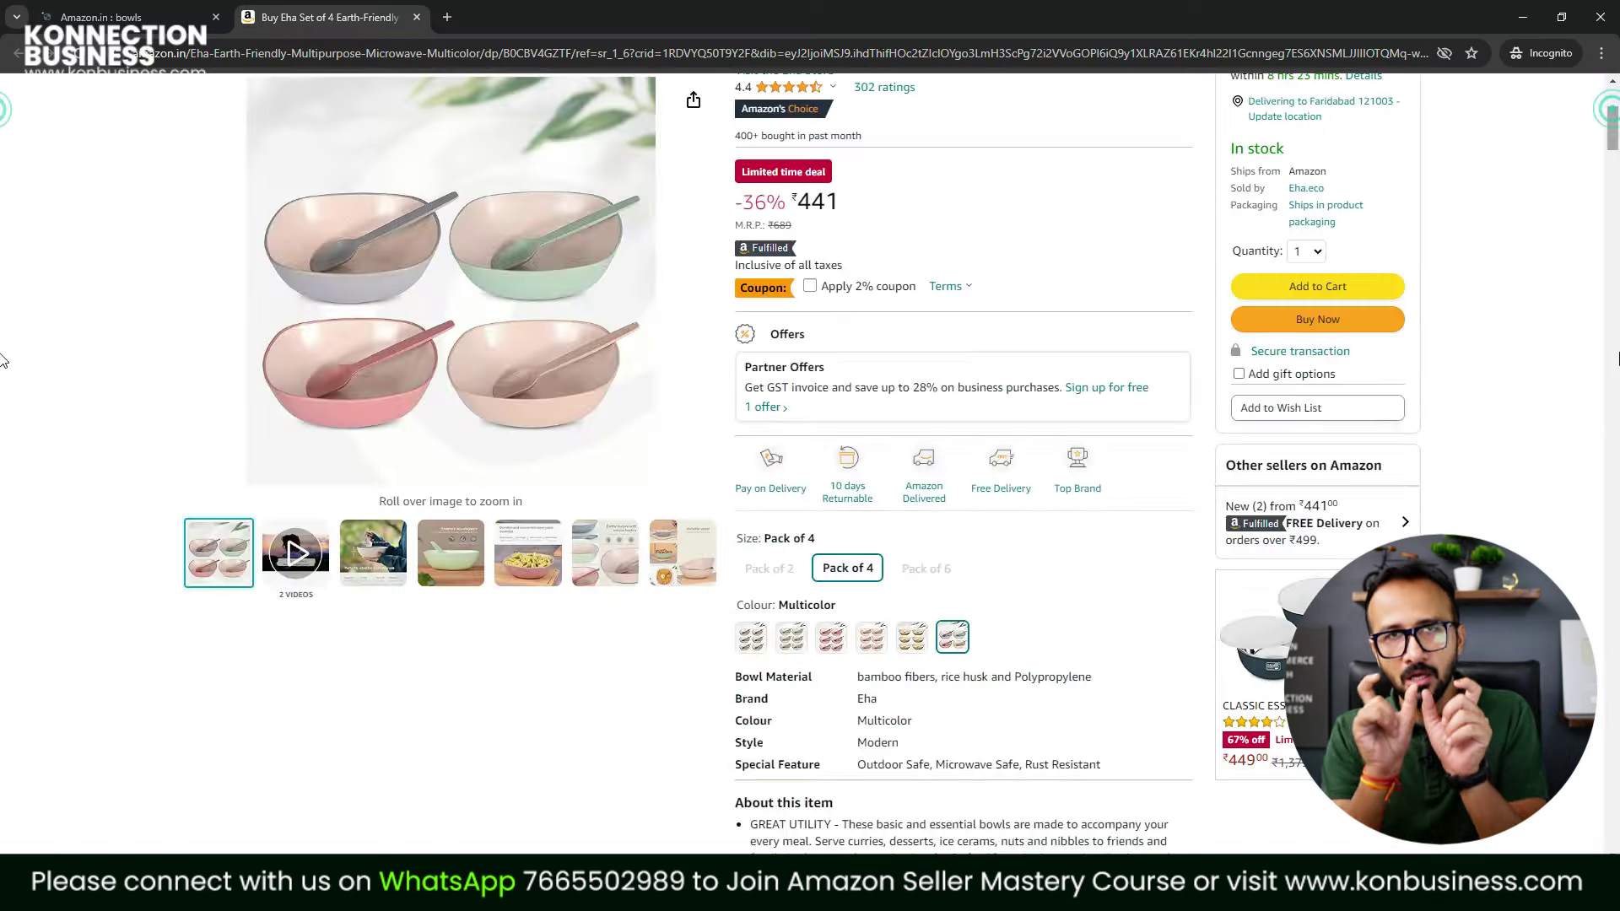
# Enter KAVIT HUB as the brand name
pyautogui.scroll(-20, 4, 553)
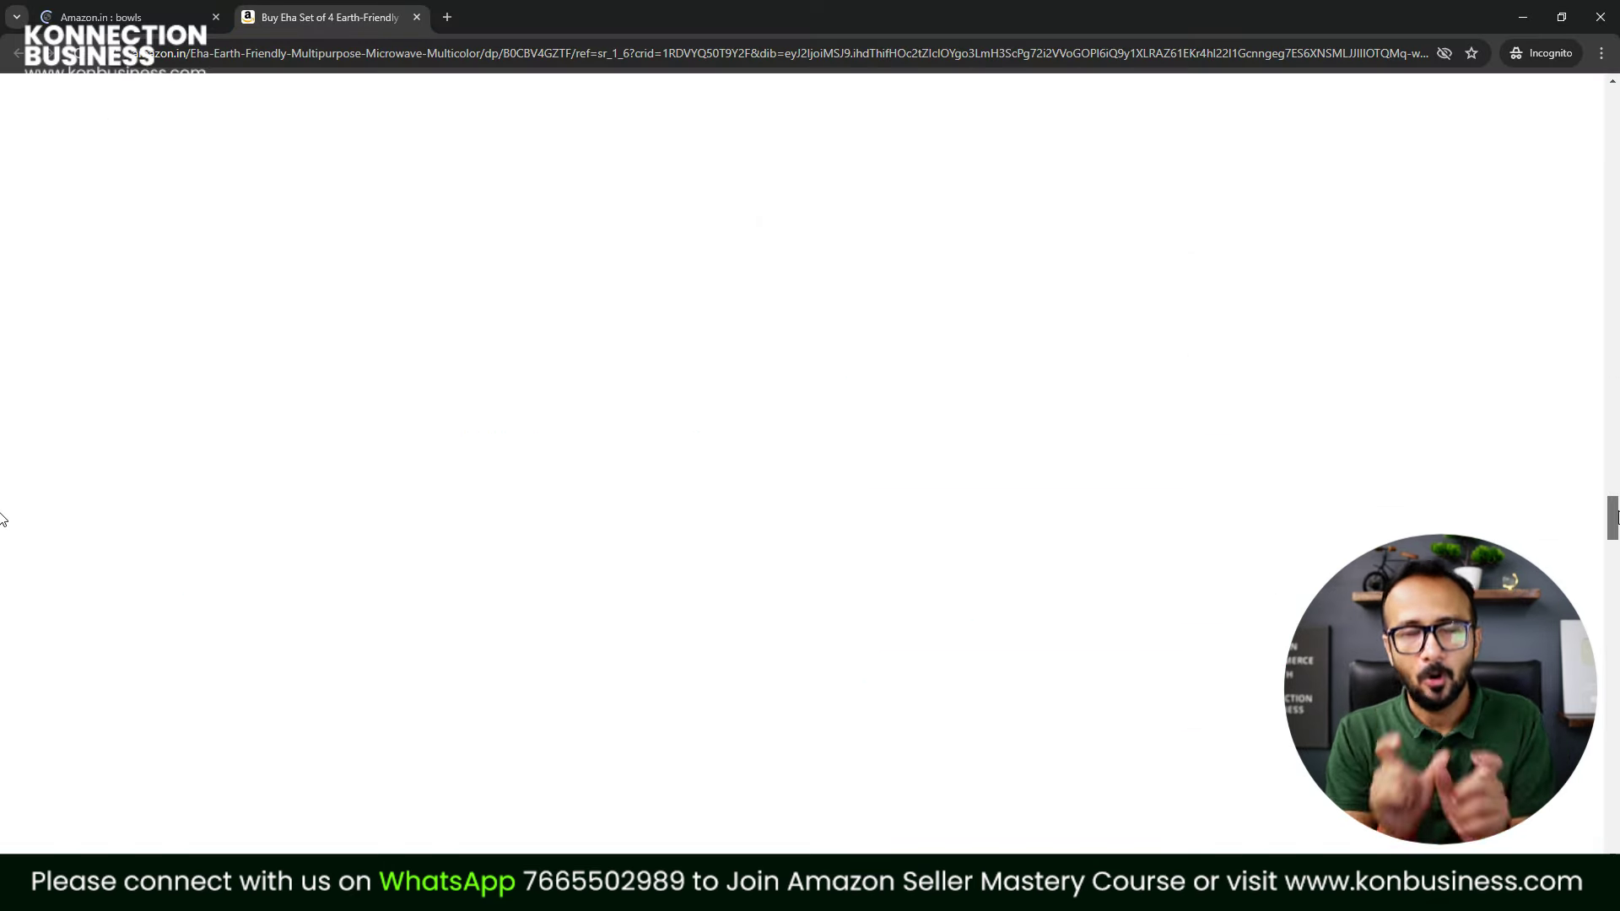
pyautogui.scroll(1, 1181, 540)
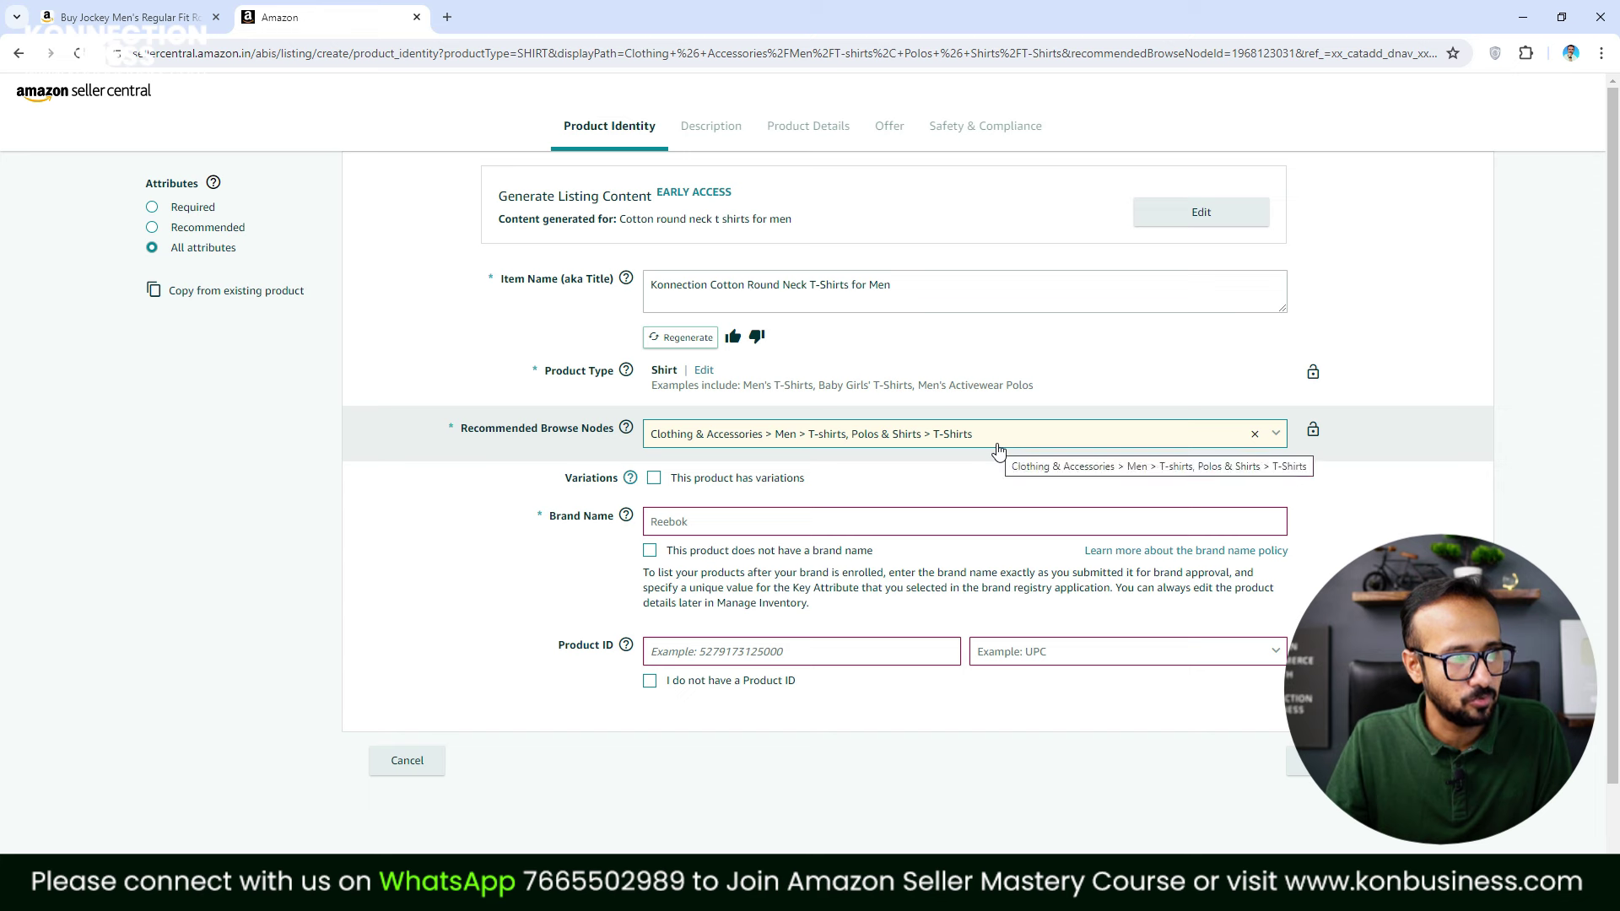
pyautogui.click(1105, 522)
pyautogui.write('KAVIT HUB')
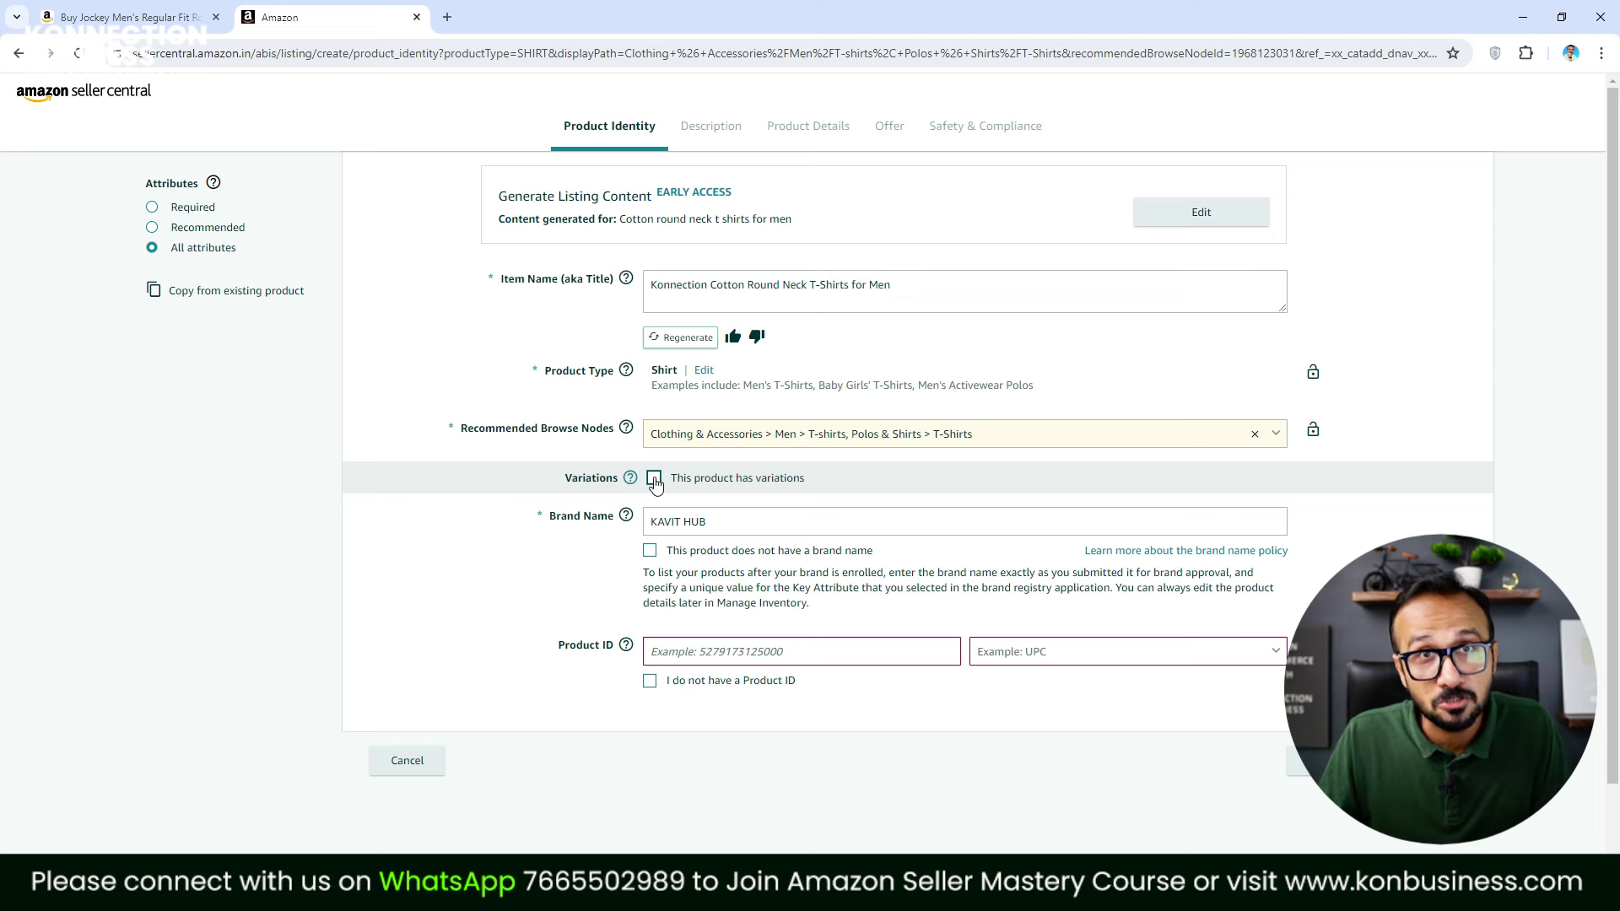
# Mark the product as having variations, varying by Size and Color
pyautogui.click(655, 479)
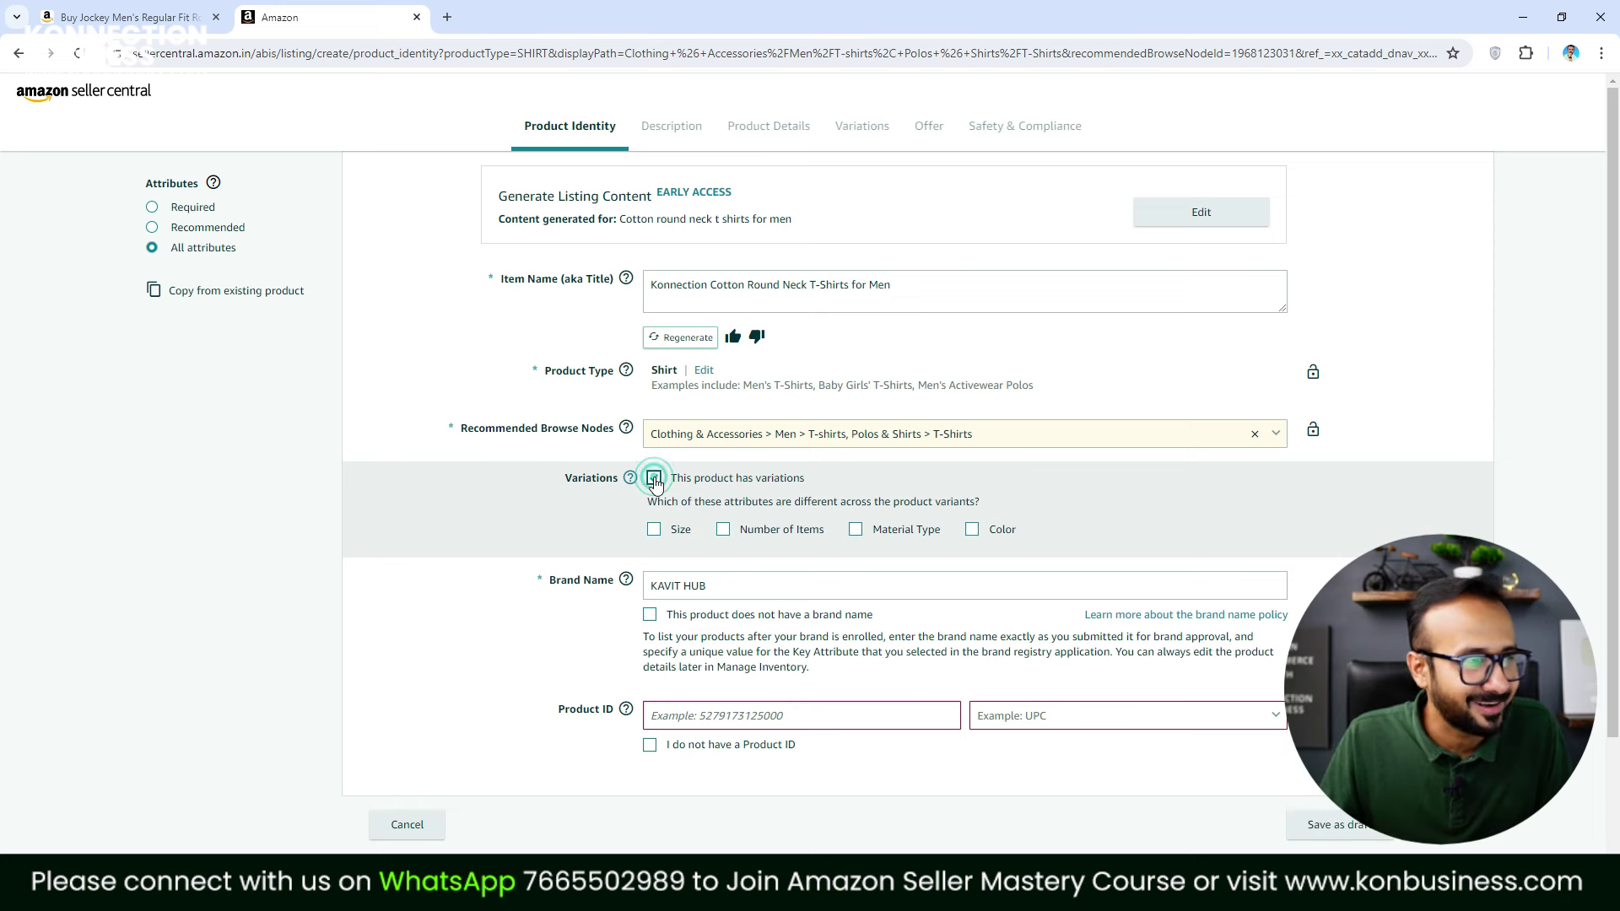
pyautogui.click(655, 531)
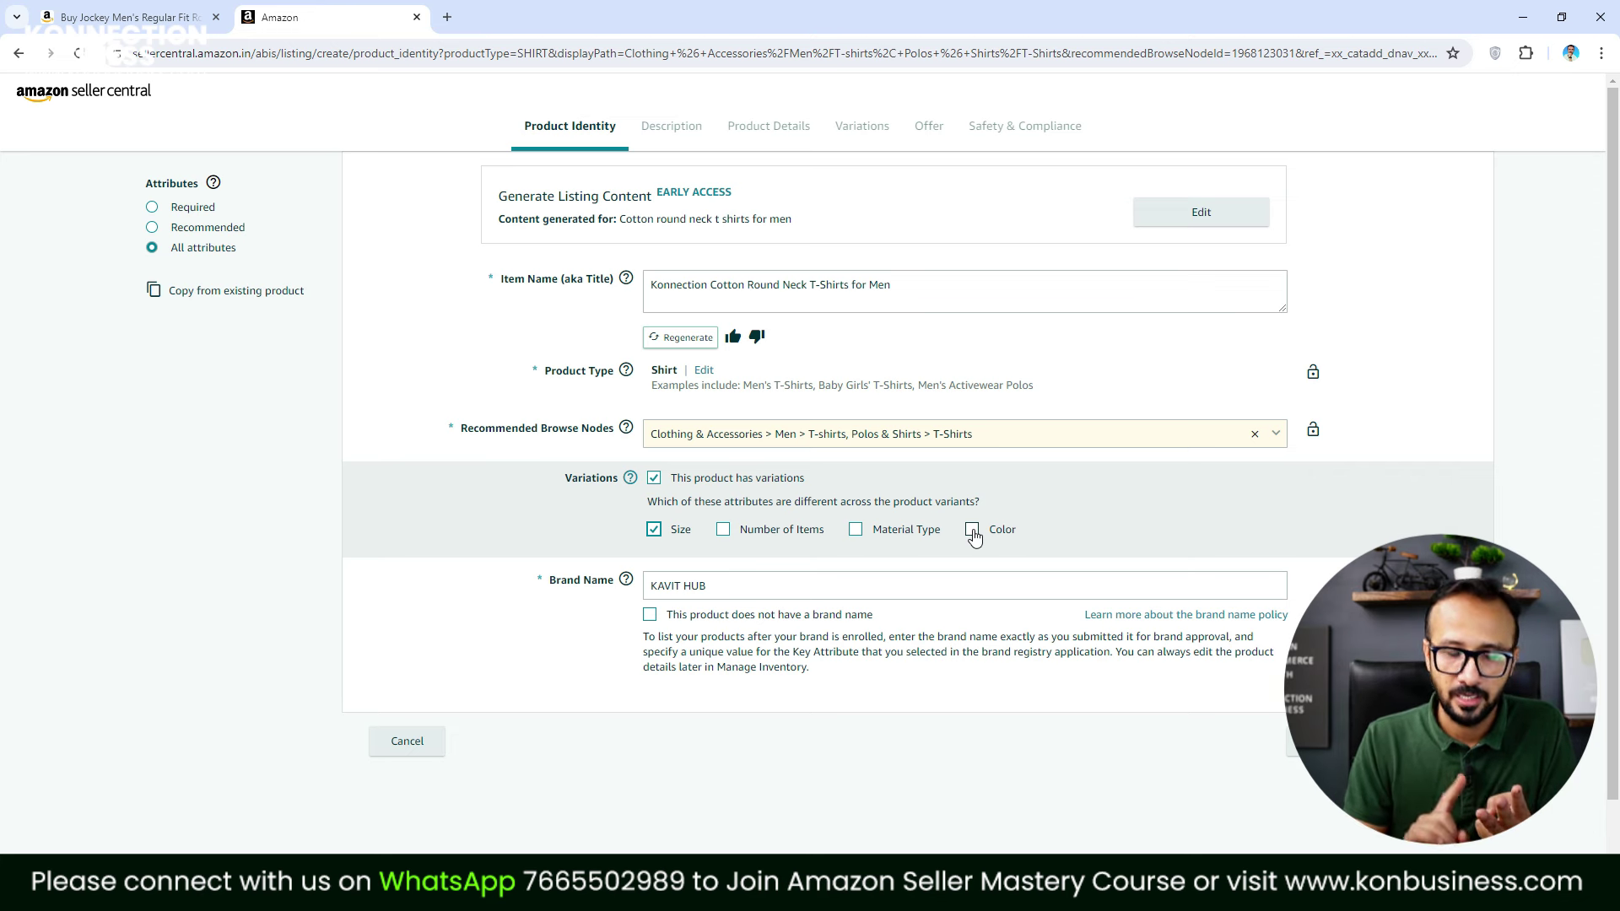
pyautogui.click(972, 530)
pyautogui.click(972, 530)
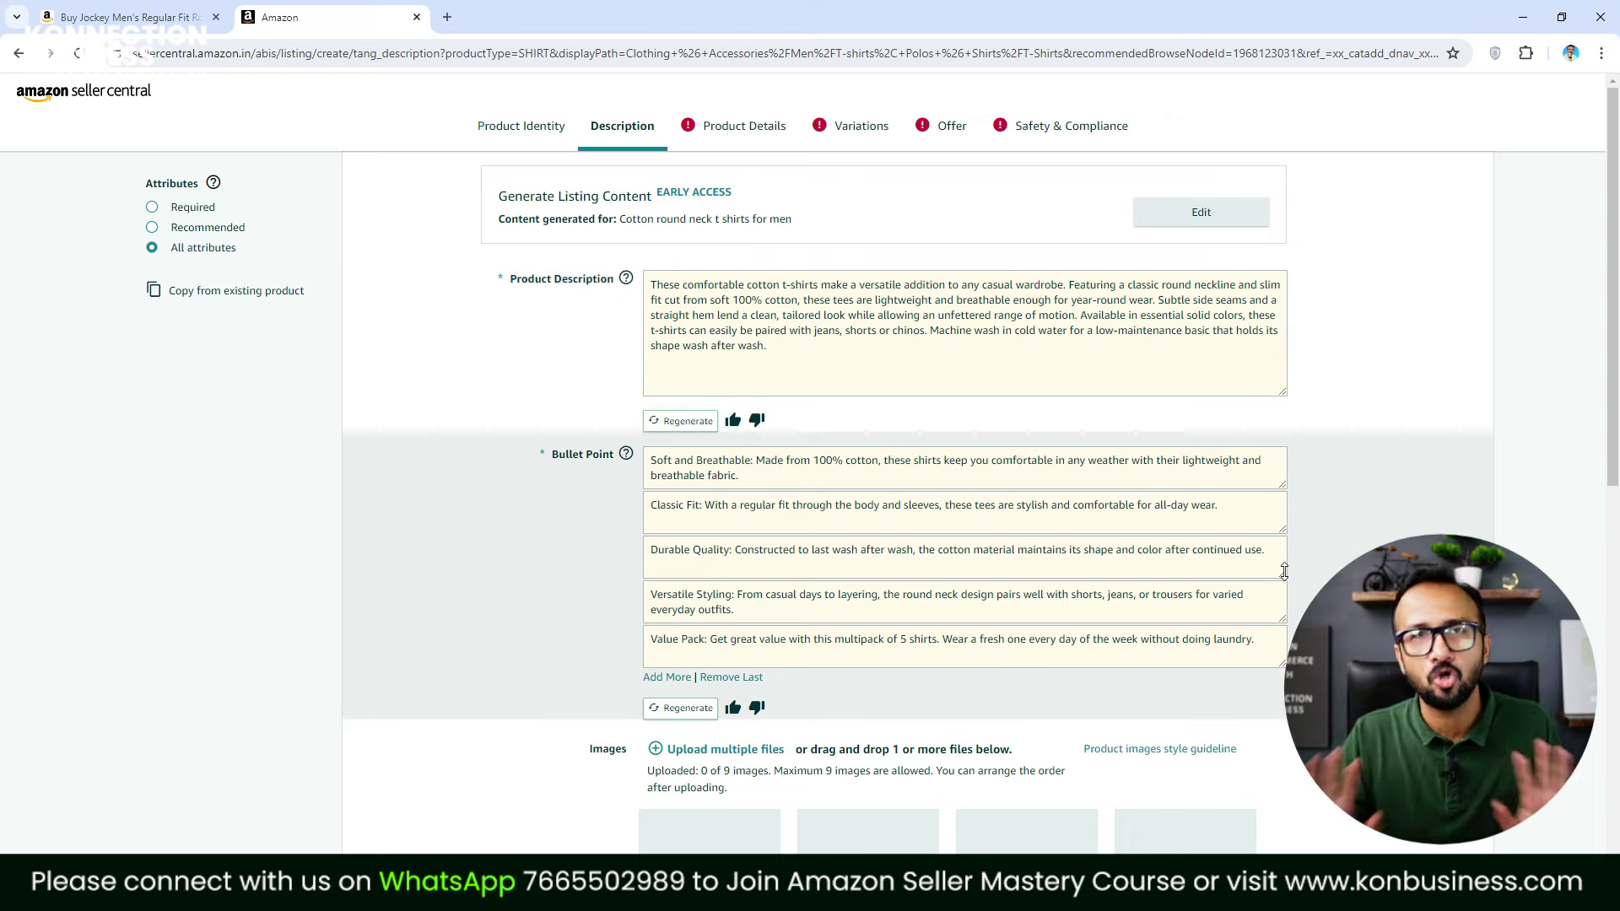
# Upload the Black 1, Black 2 and Black 3 photos together, making 3 of 9 images
pyautogui.scroll(-3, 788, 515)
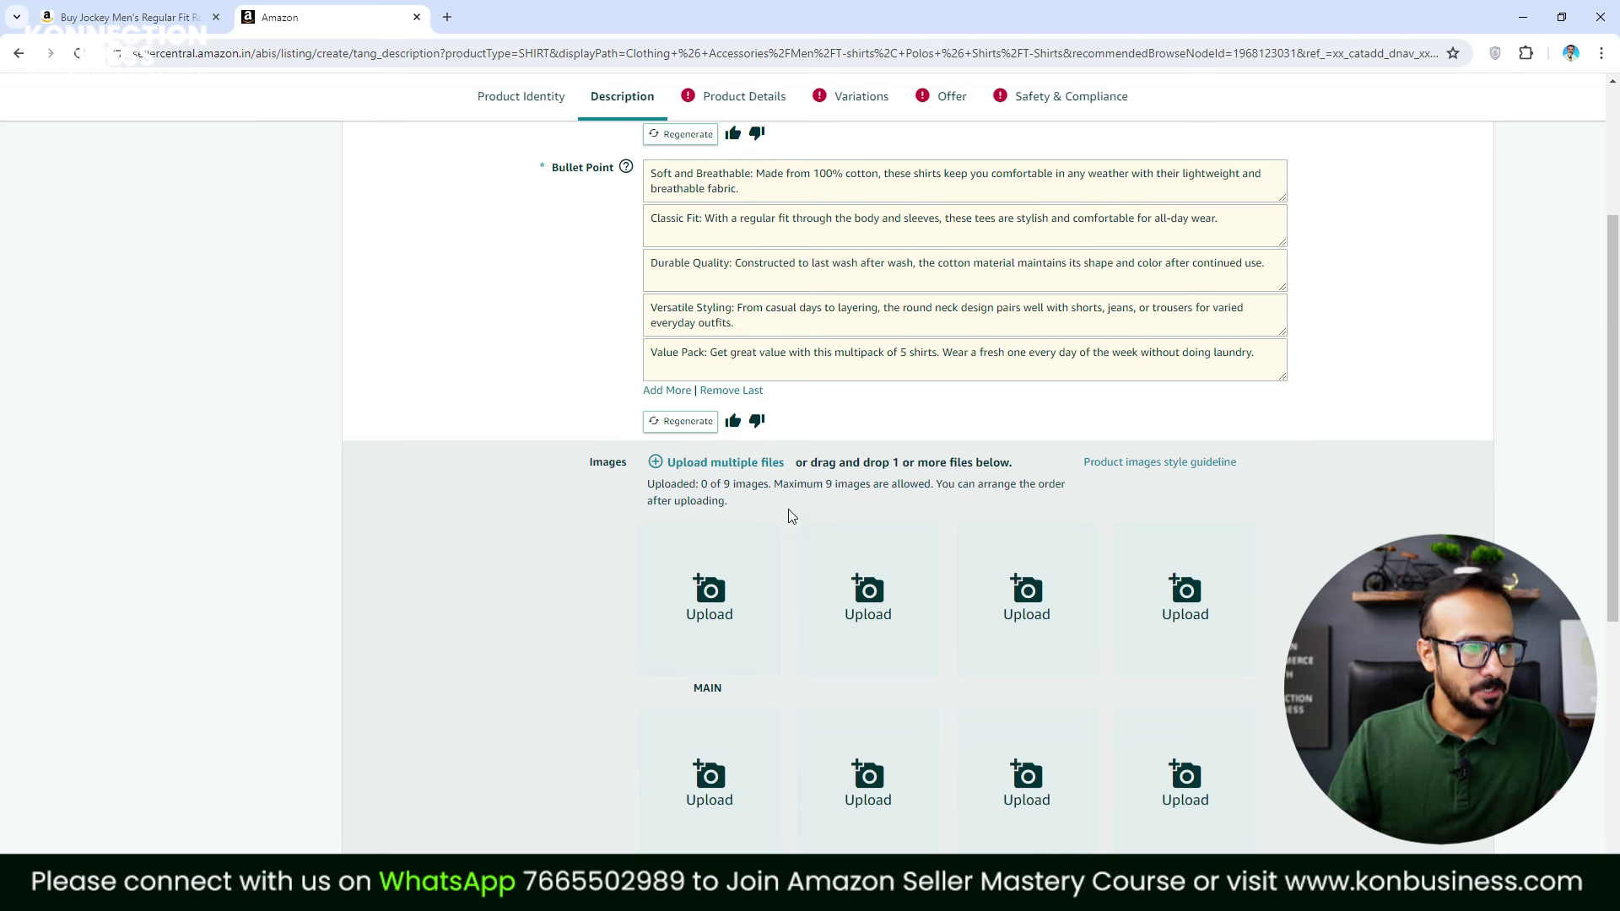
pyautogui.click(731, 462)
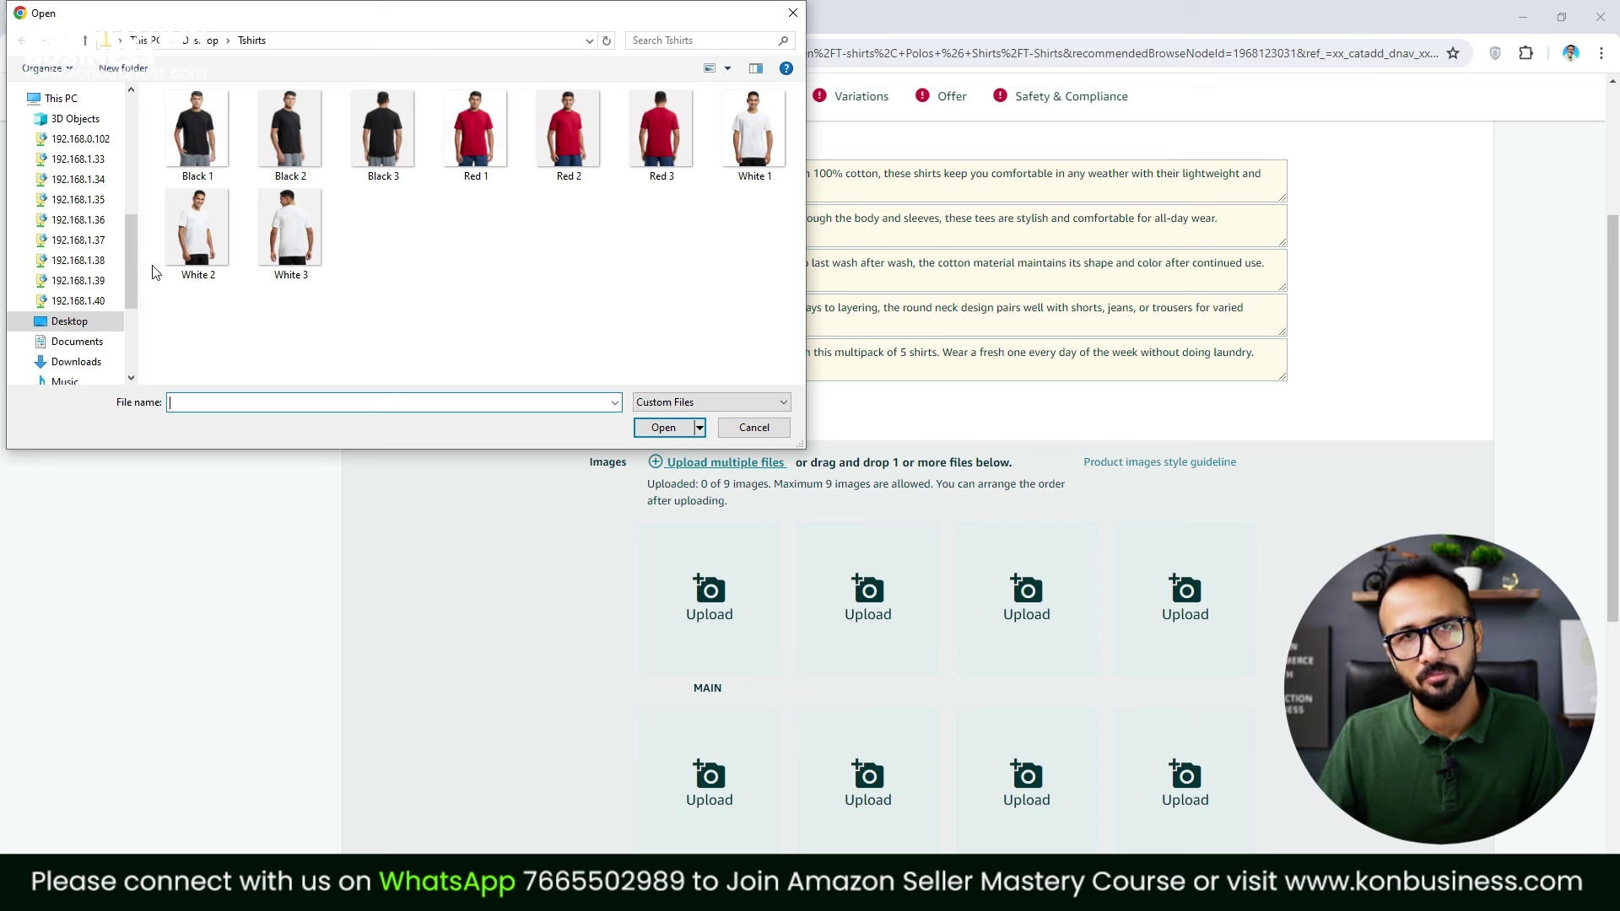
pyautogui.click(209, 133)
pyautogui.keyDown('ctrl'); pyautogui.click(287, 130); pyautogui.keyUp('ctrl')
pyautogui.keyDown('ctrl'); pyautogui.click(388, 139); pyautogui.keyUp('ctrl')
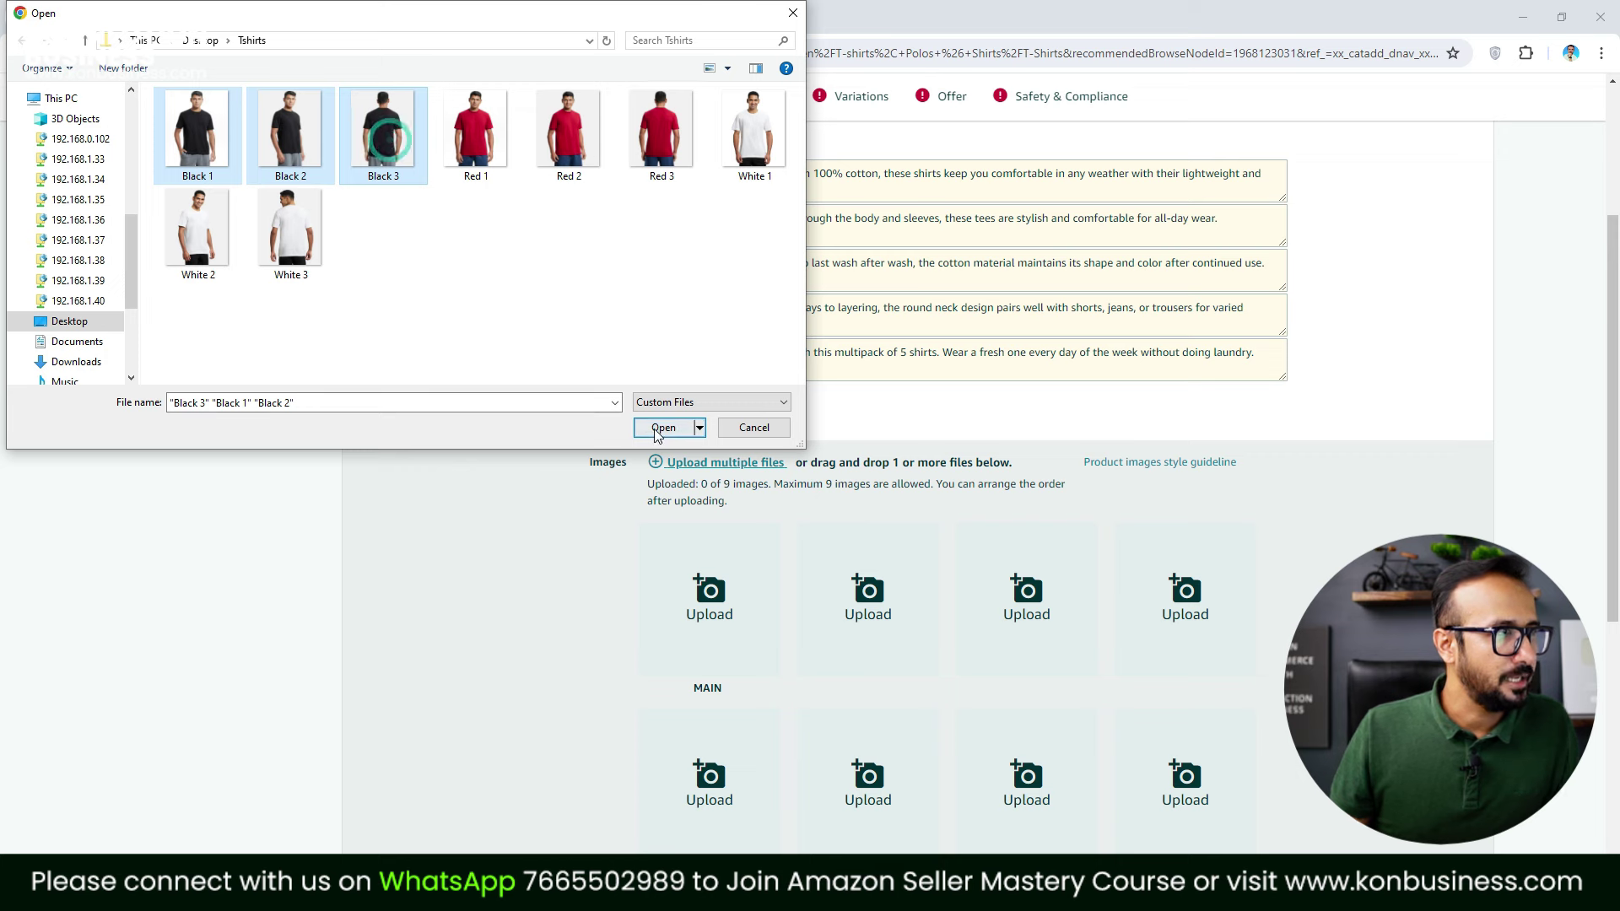
pyautogui.click(664, 427)
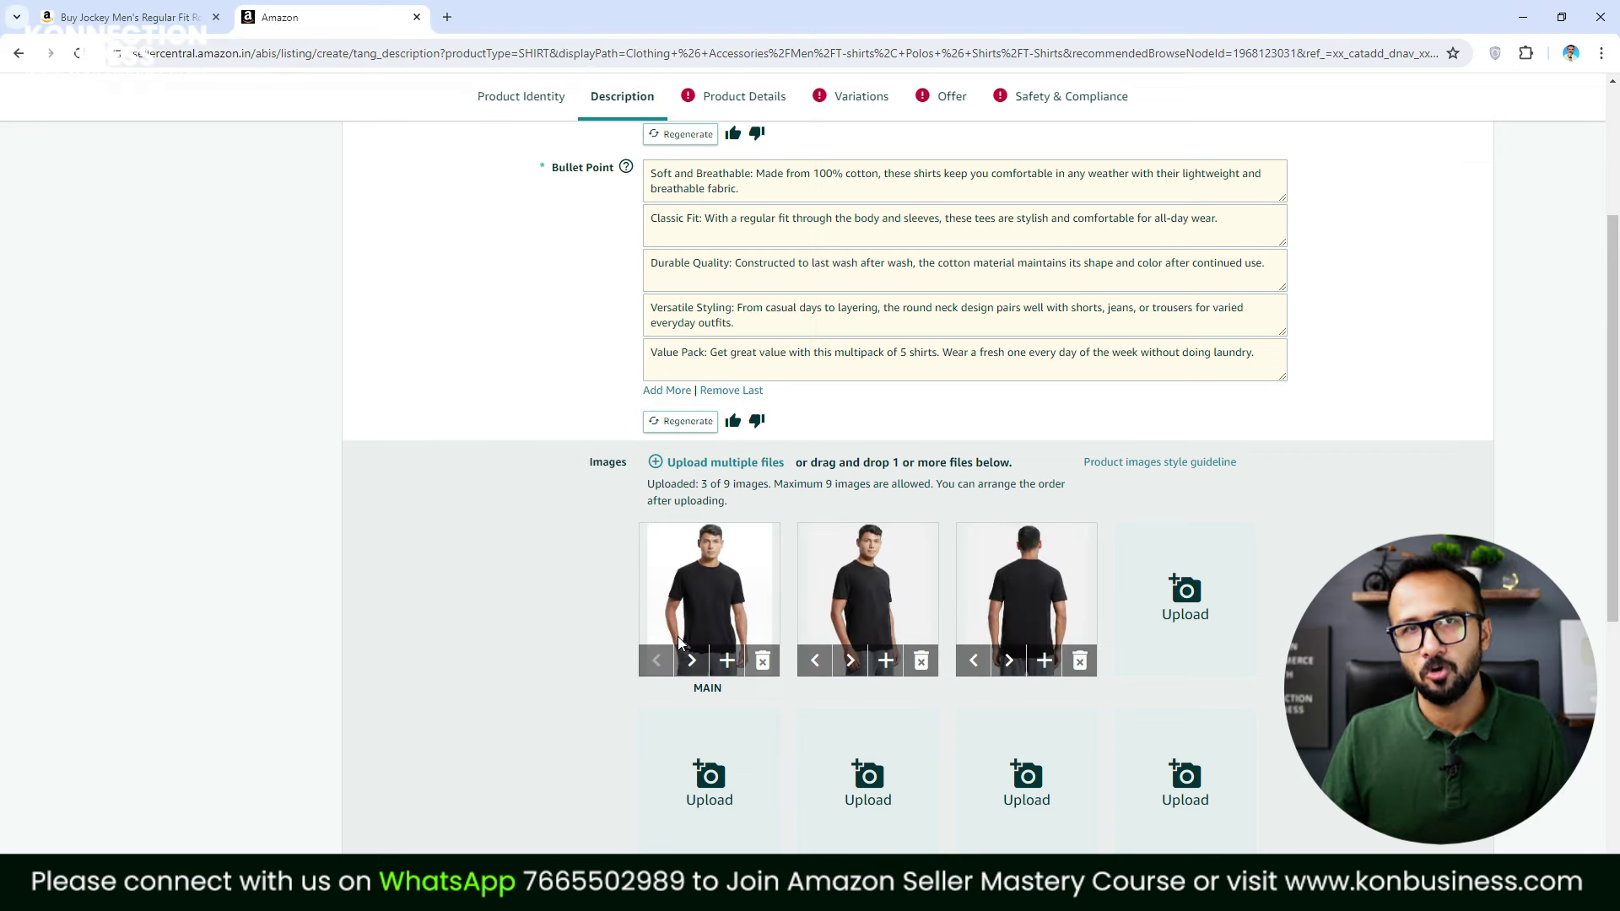
pyautogui.scroll(3, 913, 559)
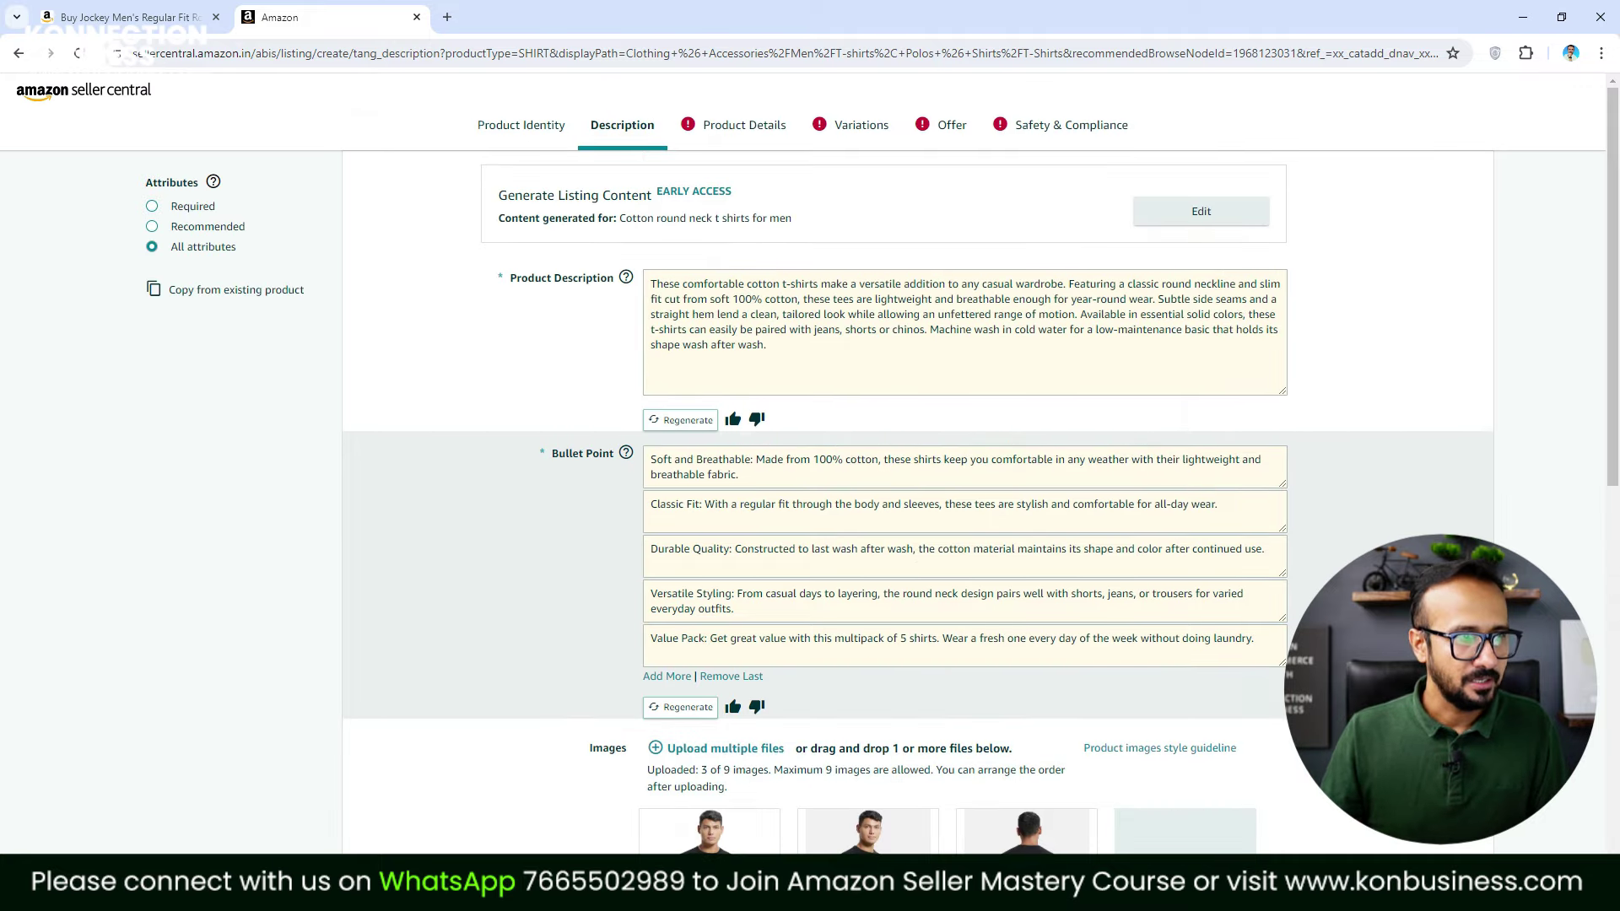
pyautogui.scroll(-9, 1144, 579)
pyautogui.scroll(6, 1145, 579)
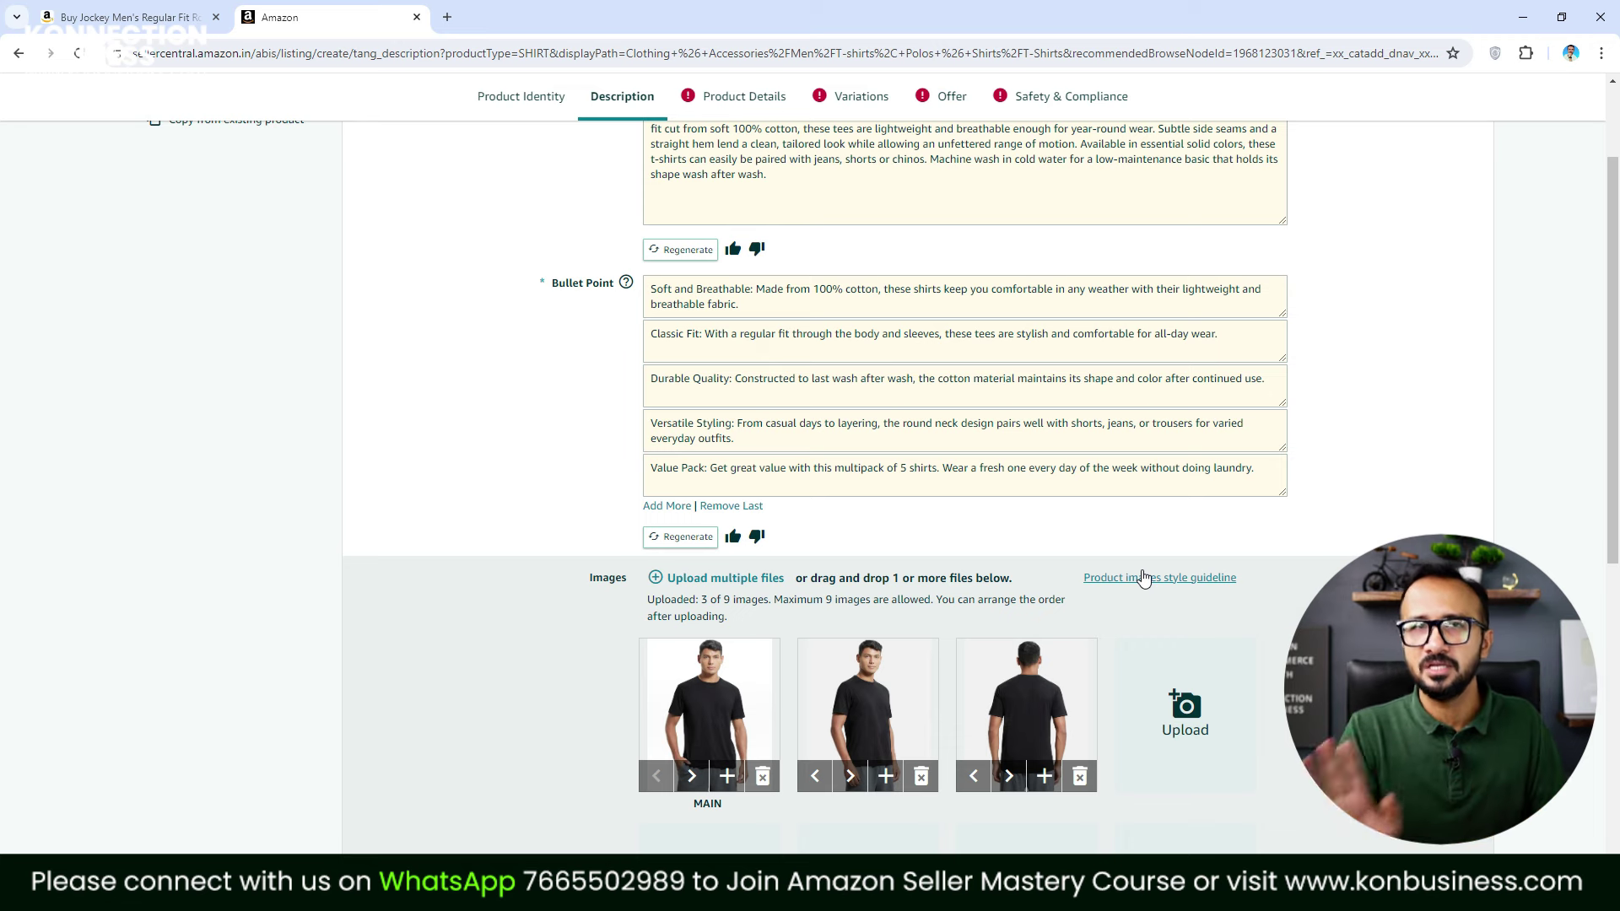
pyautogui.scroll(2, 1145, 579)
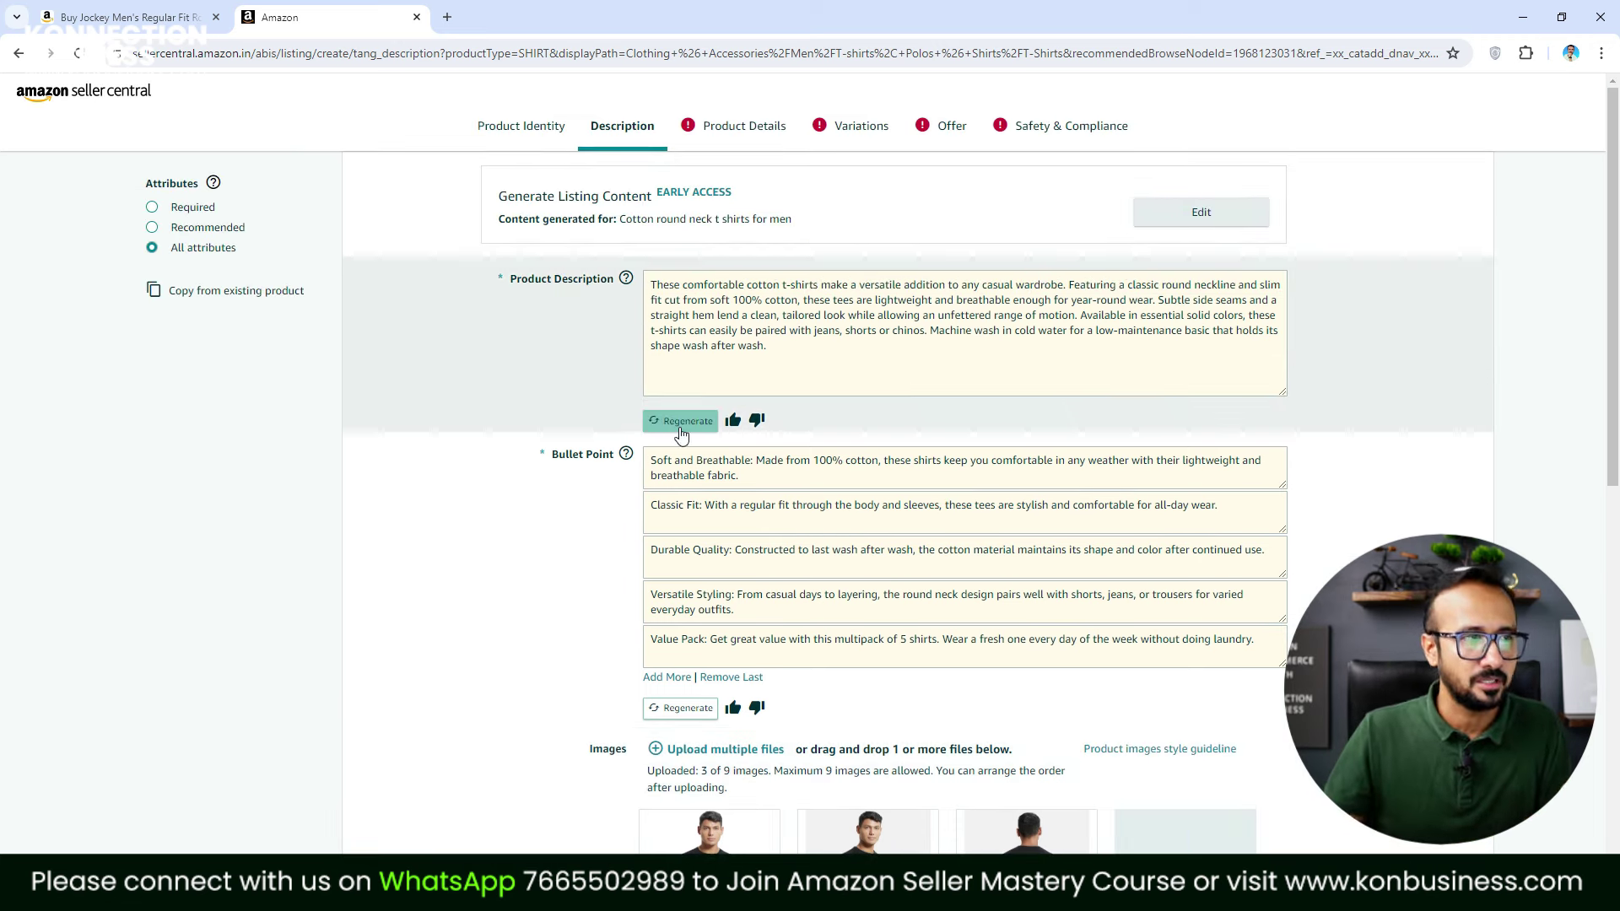
# Regenerate the Product Description to get a fresh auto-generated version
pyautogui.moveTo(709, 301); pyautogui.dragTo(751, 336)
pyautogui.hotkey('ctrl', 'a')
pyautogui.click(821, 355)
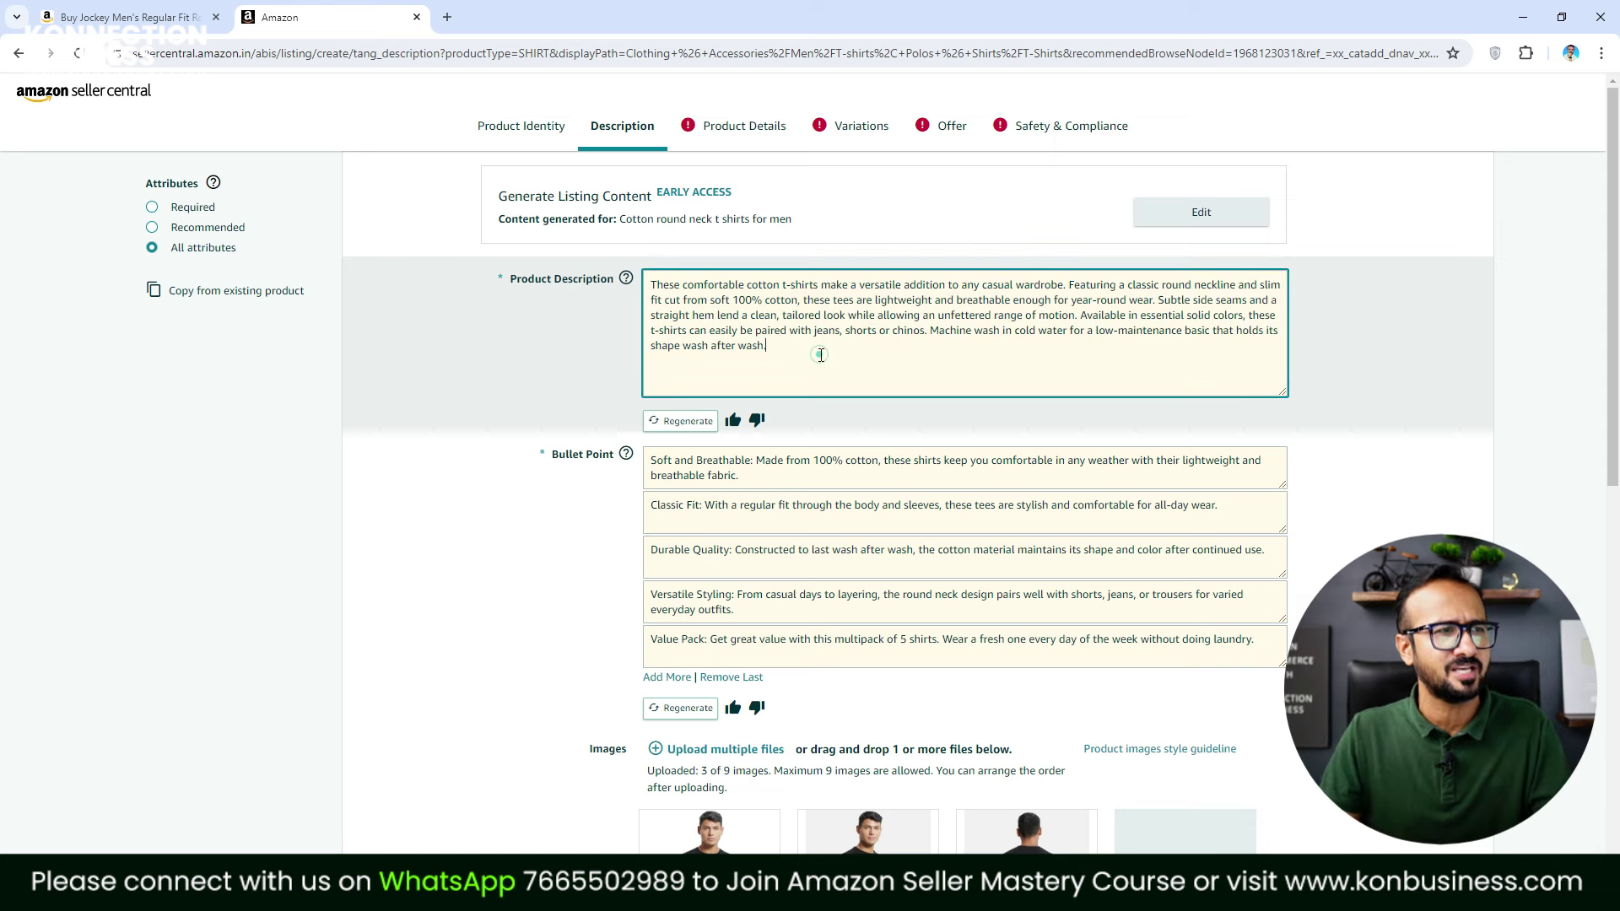
pyautogui.click(687, 422)
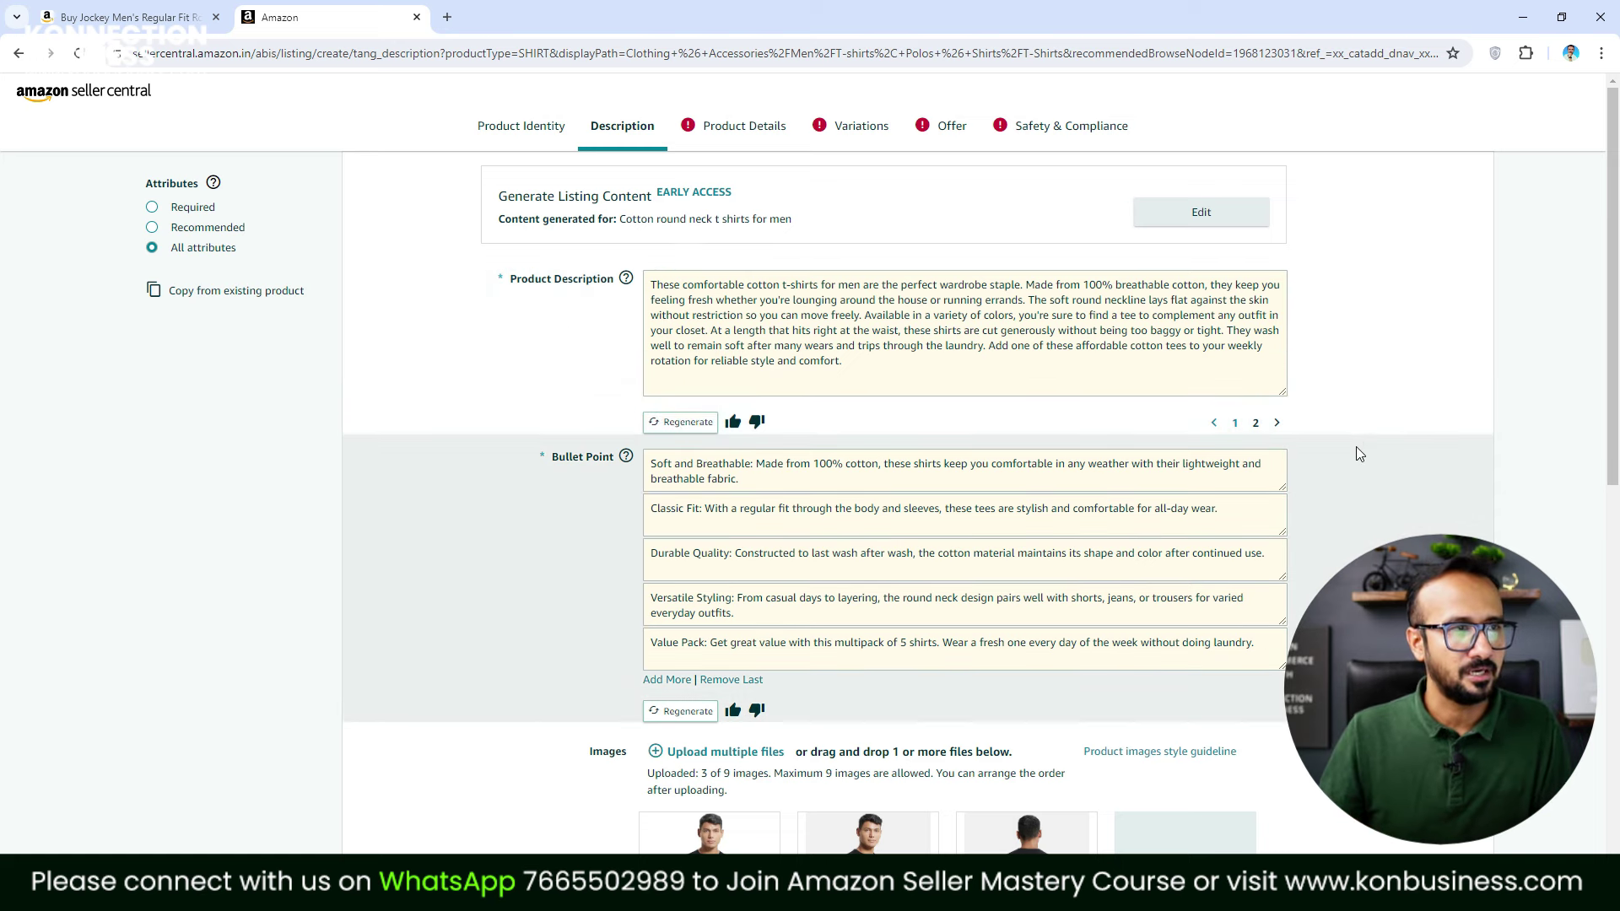
# Move on to the Product Details step of the listing
pyautogui.scroll(-5, 1355, 447)
pyautogui.scroll(5, 1335, 495)
pyautogui.click(746, 132)
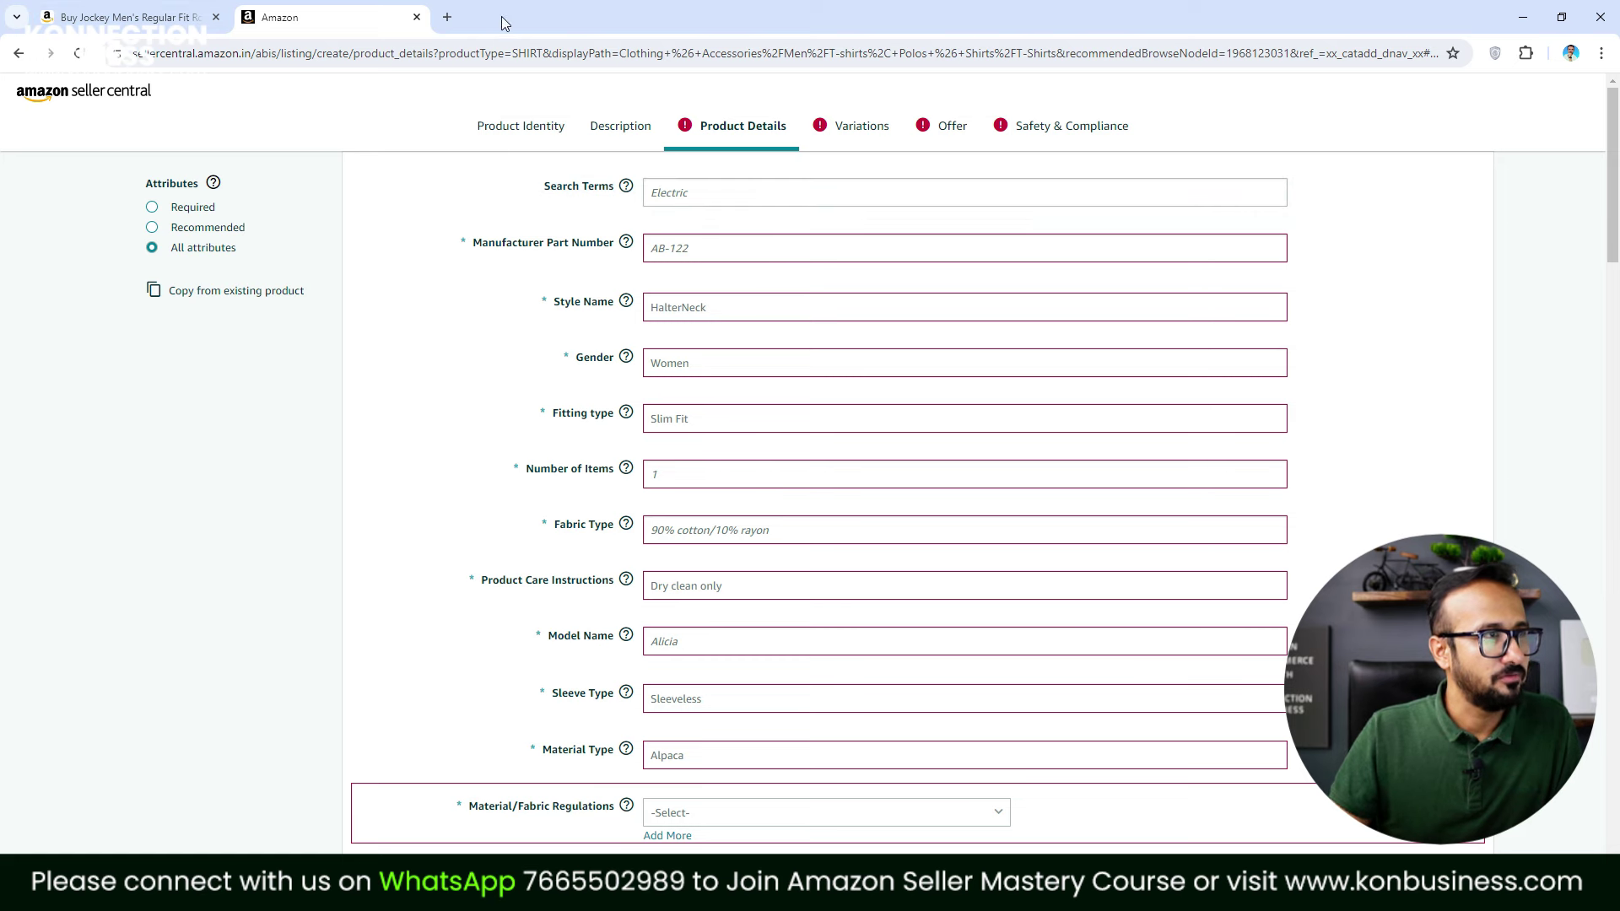
# In a new Amazon.in tab, search 'plain tshirt for men' and view its suggested phrases
pyautogui.click(448, 18)
pyautogui.click(443, 99)
pyautogui.write('plain')
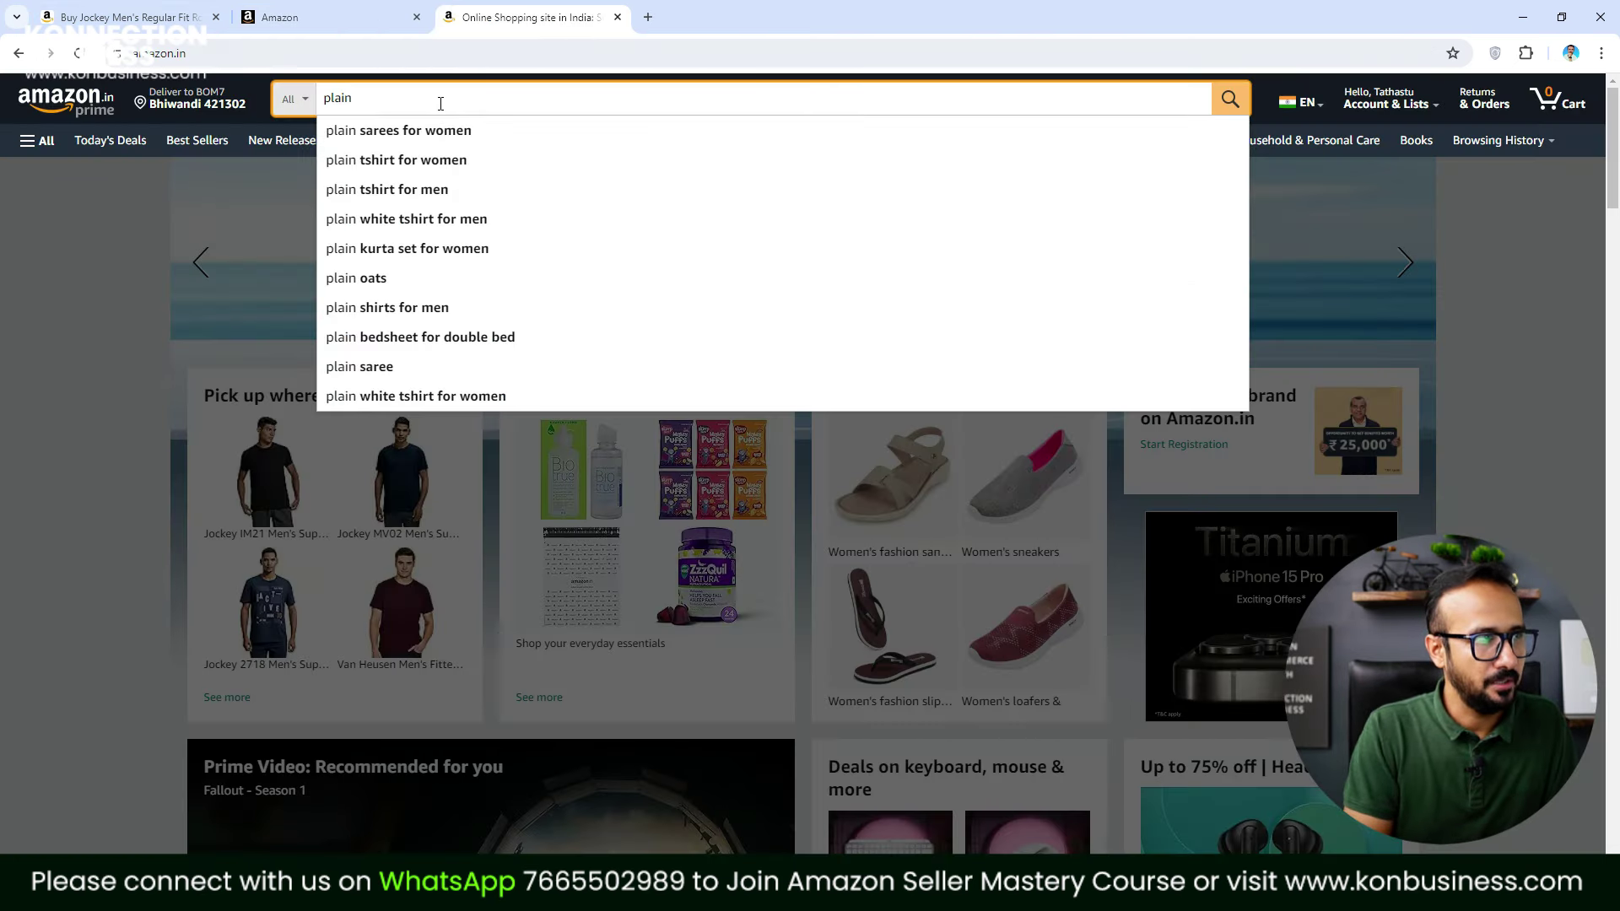
pyautogui.click(414, 189)
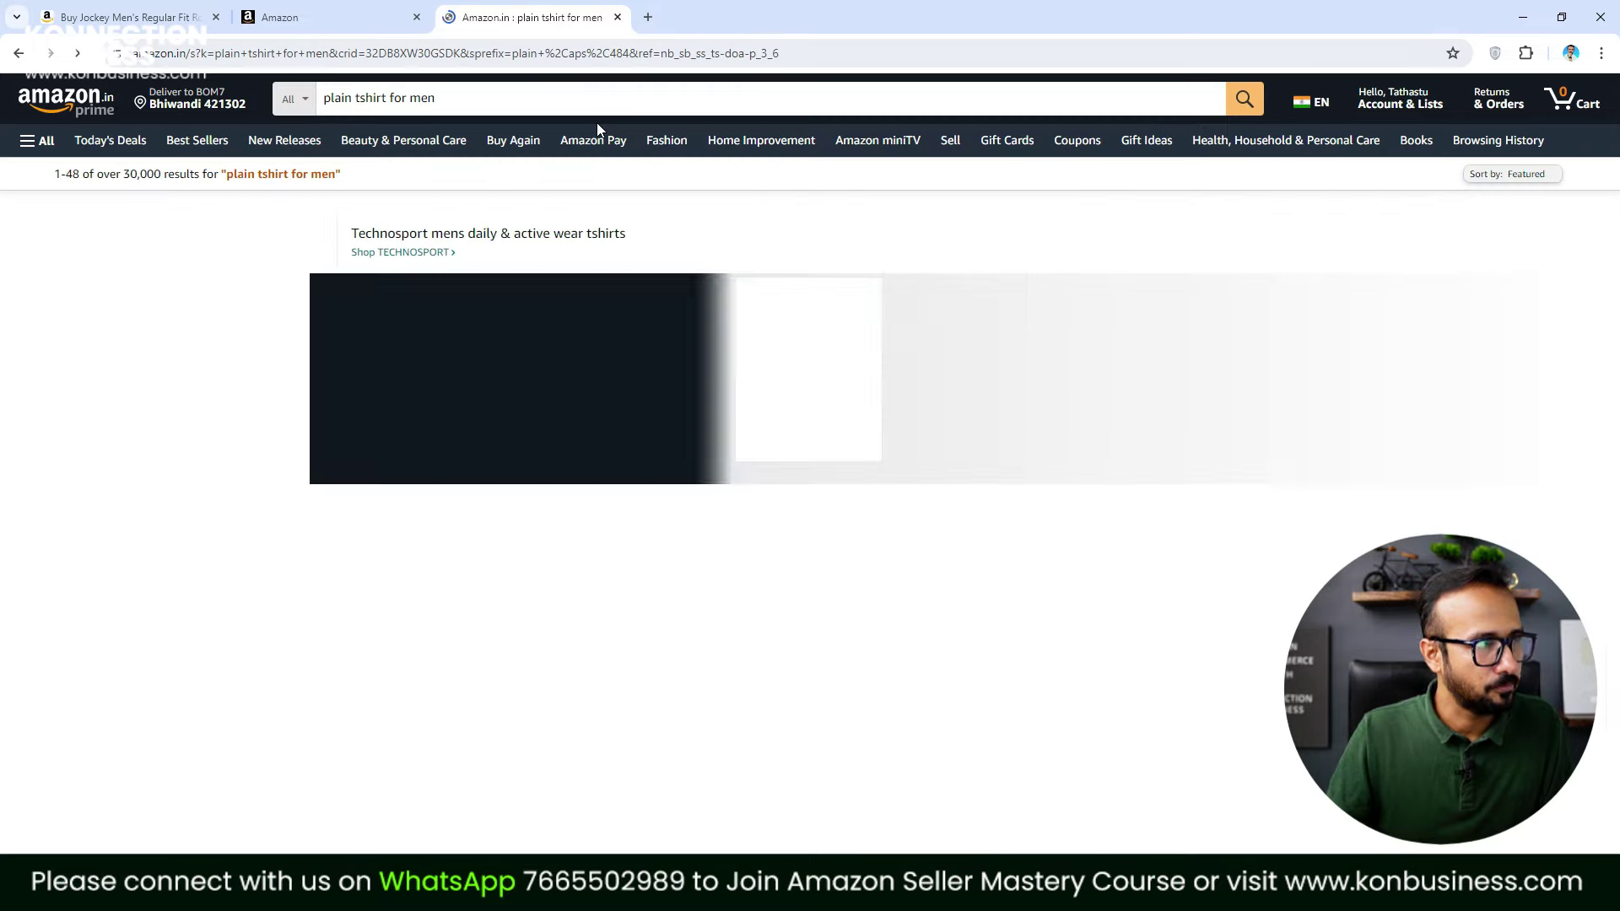
pyautogui.click(496, 102)
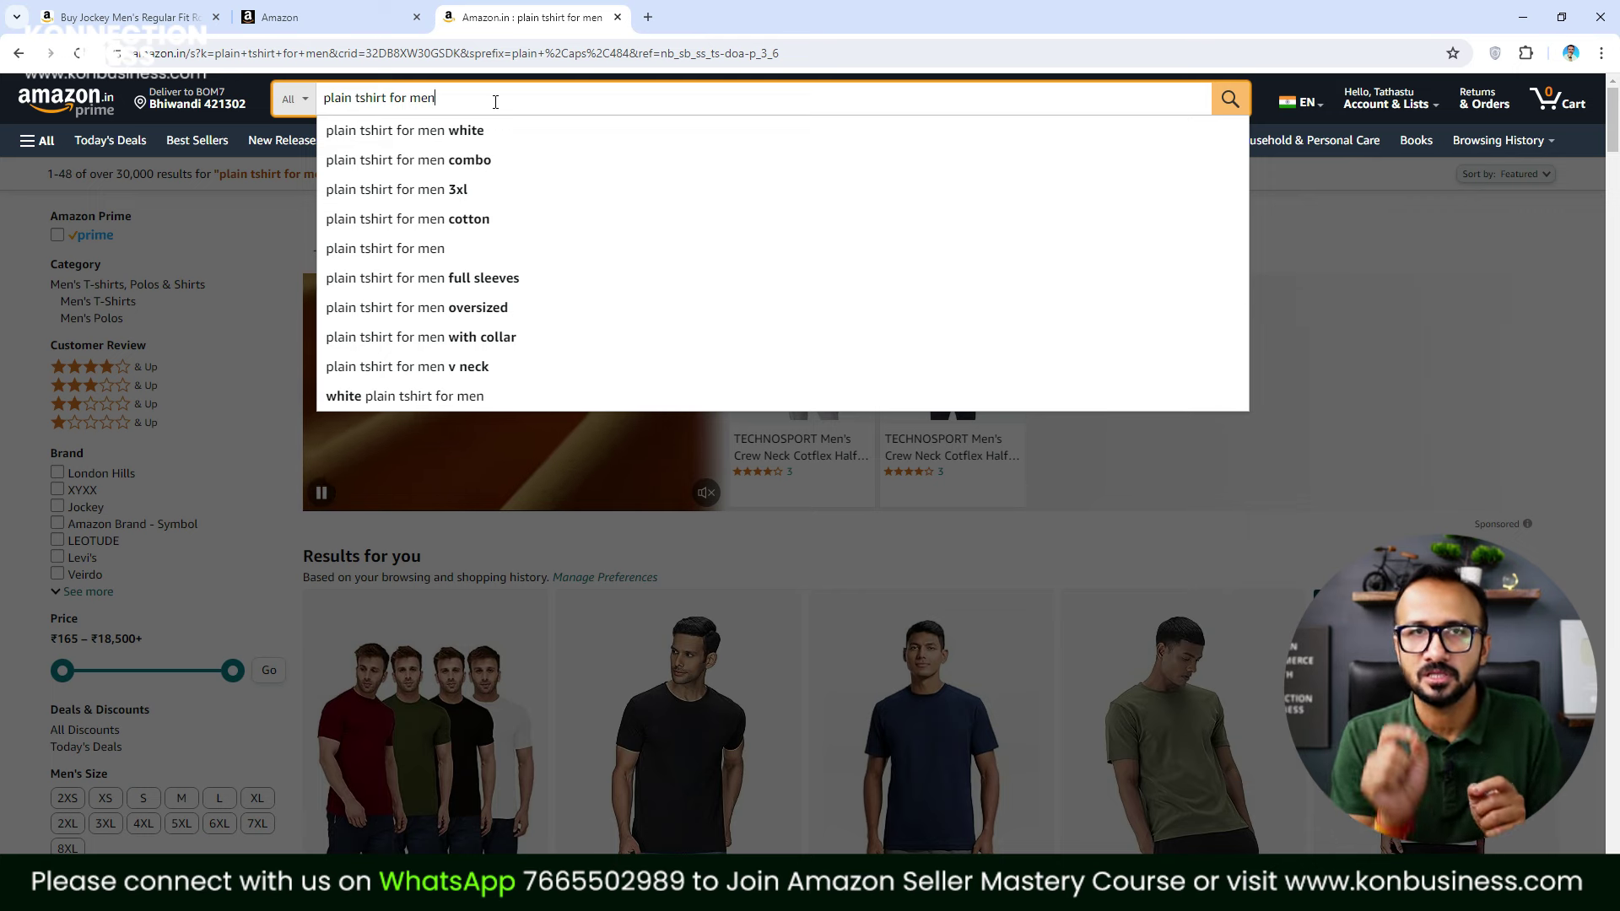
# Back in Seller Central, enter 'plain tshirt tshirts men round neck cotton black white' in Search Terms
pyautogui.click(325, 17)
pyautogui.click(690, 202)
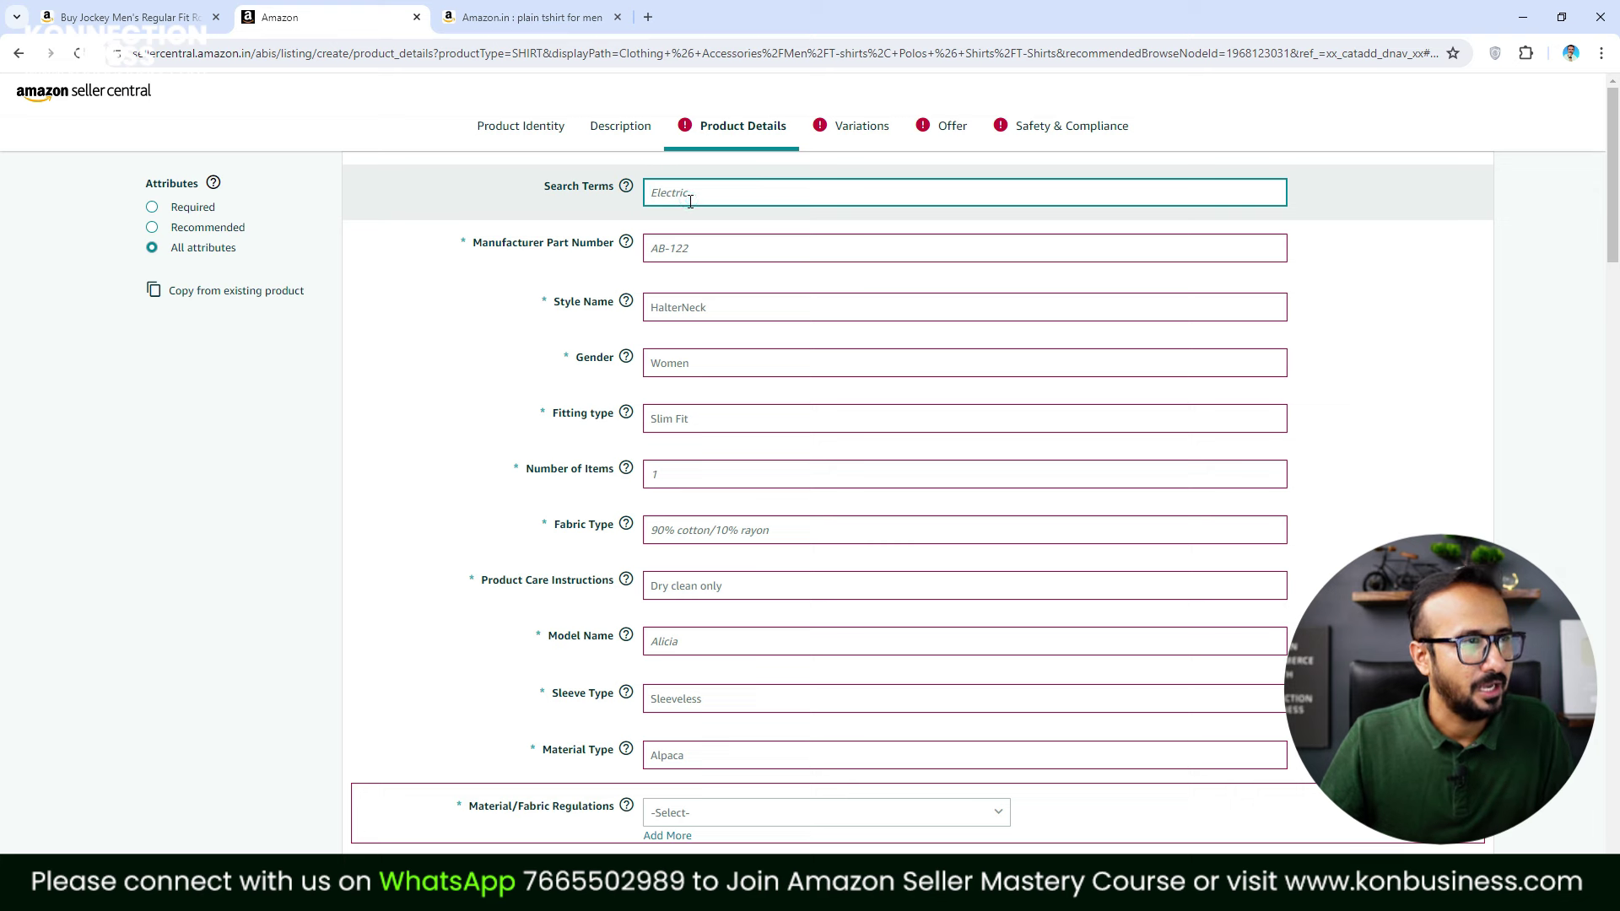
pyautogui.write('plain')
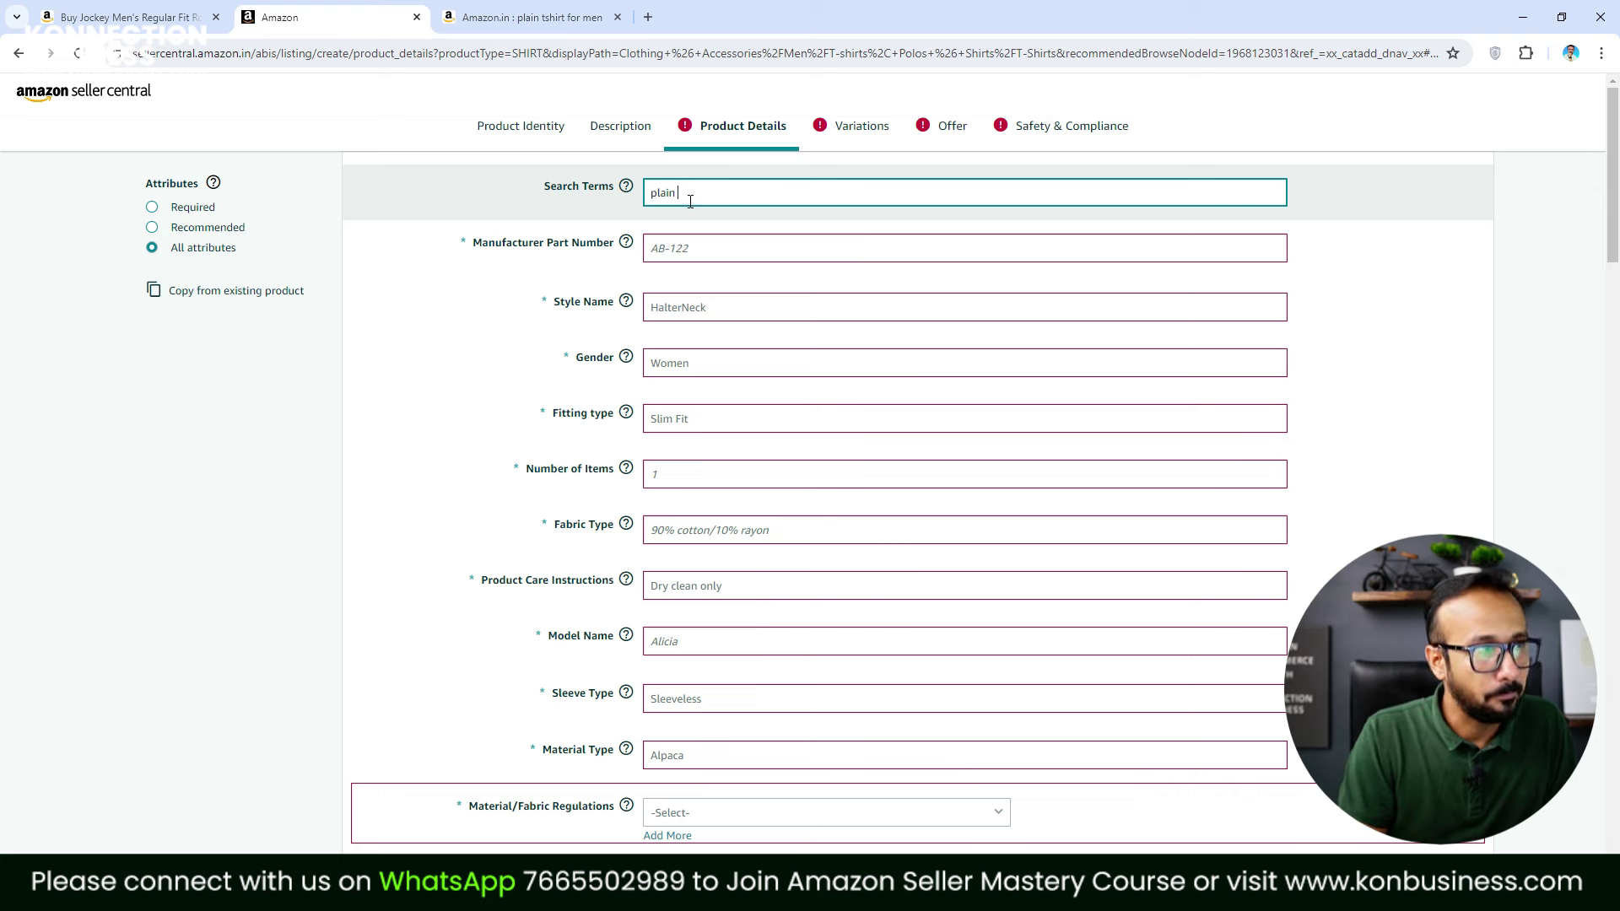
pyautogui.write(' tshirt')
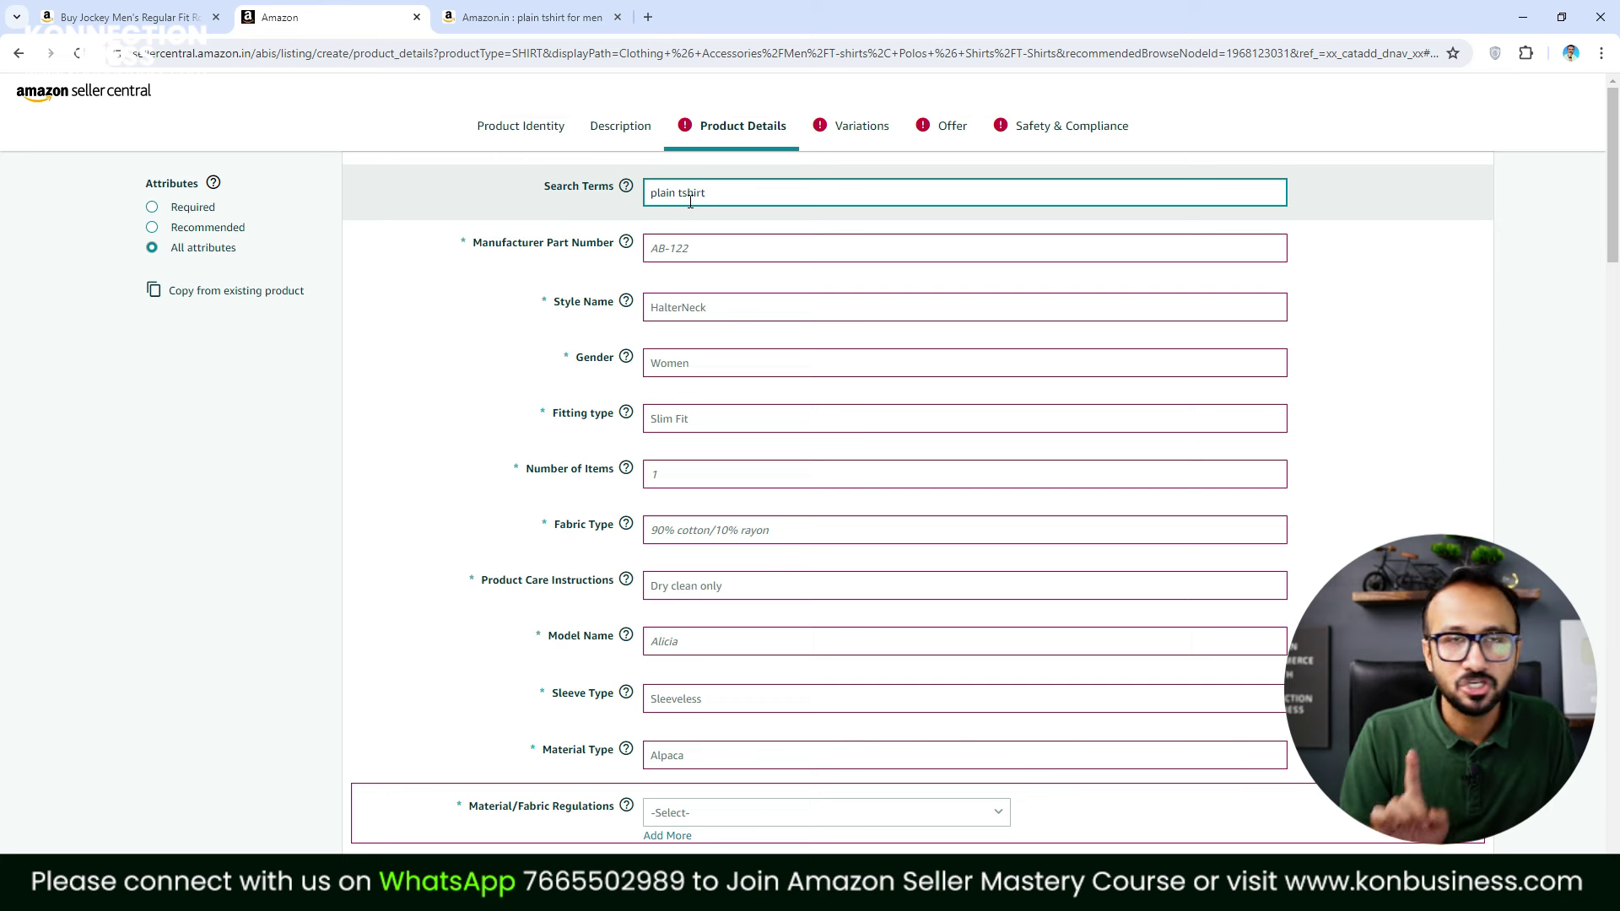
pyautogui.write(' tshirts')
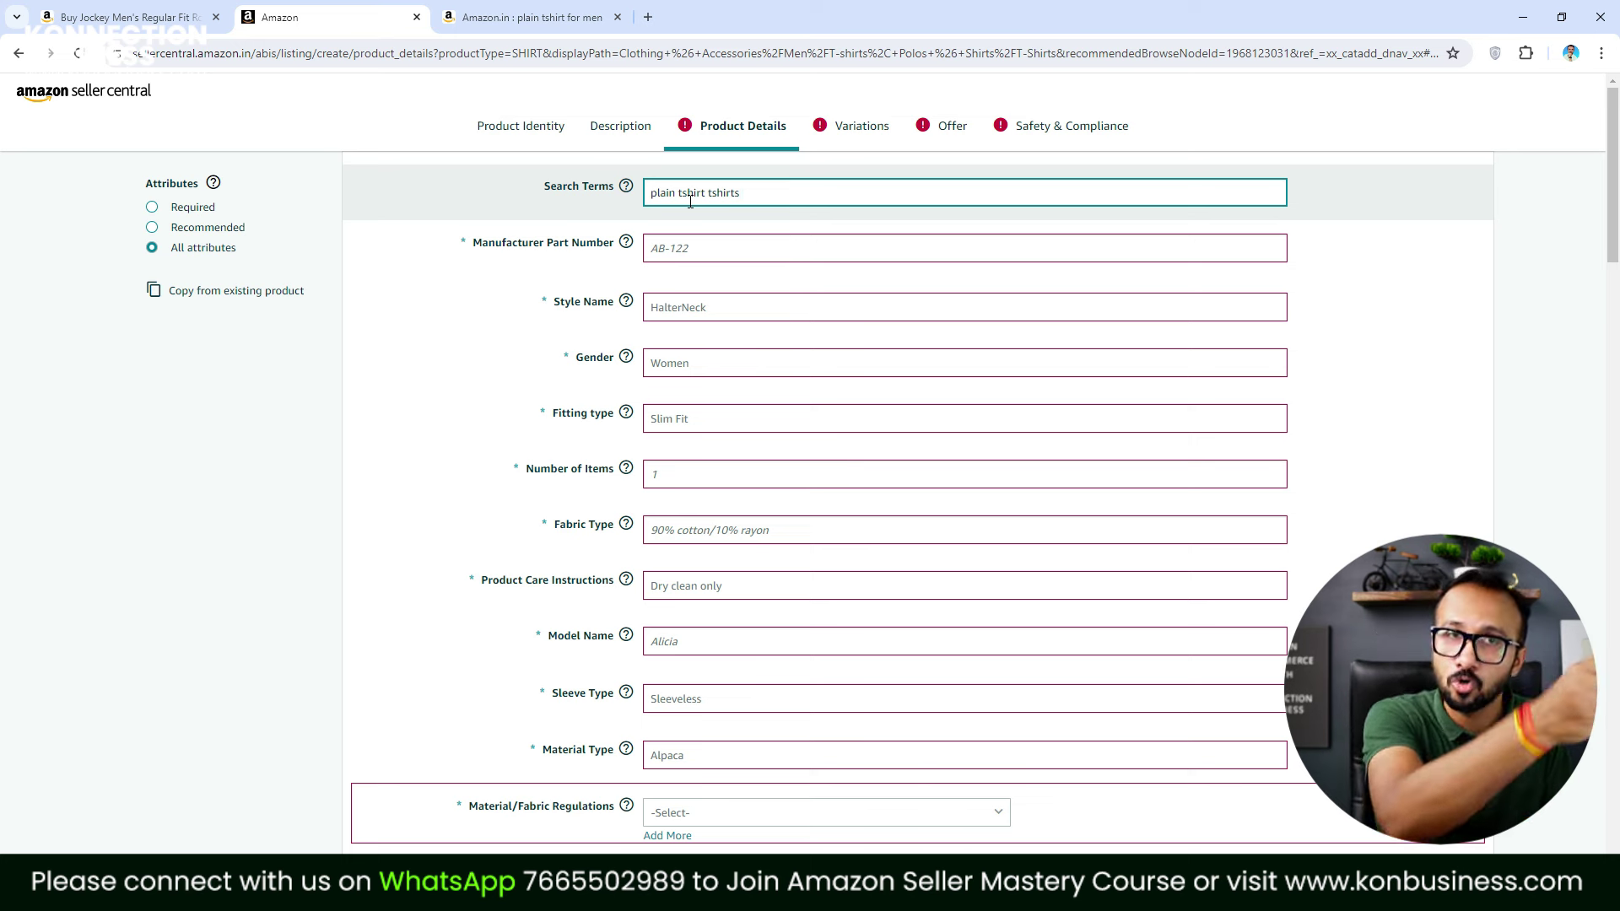
pyautogui.write('men')
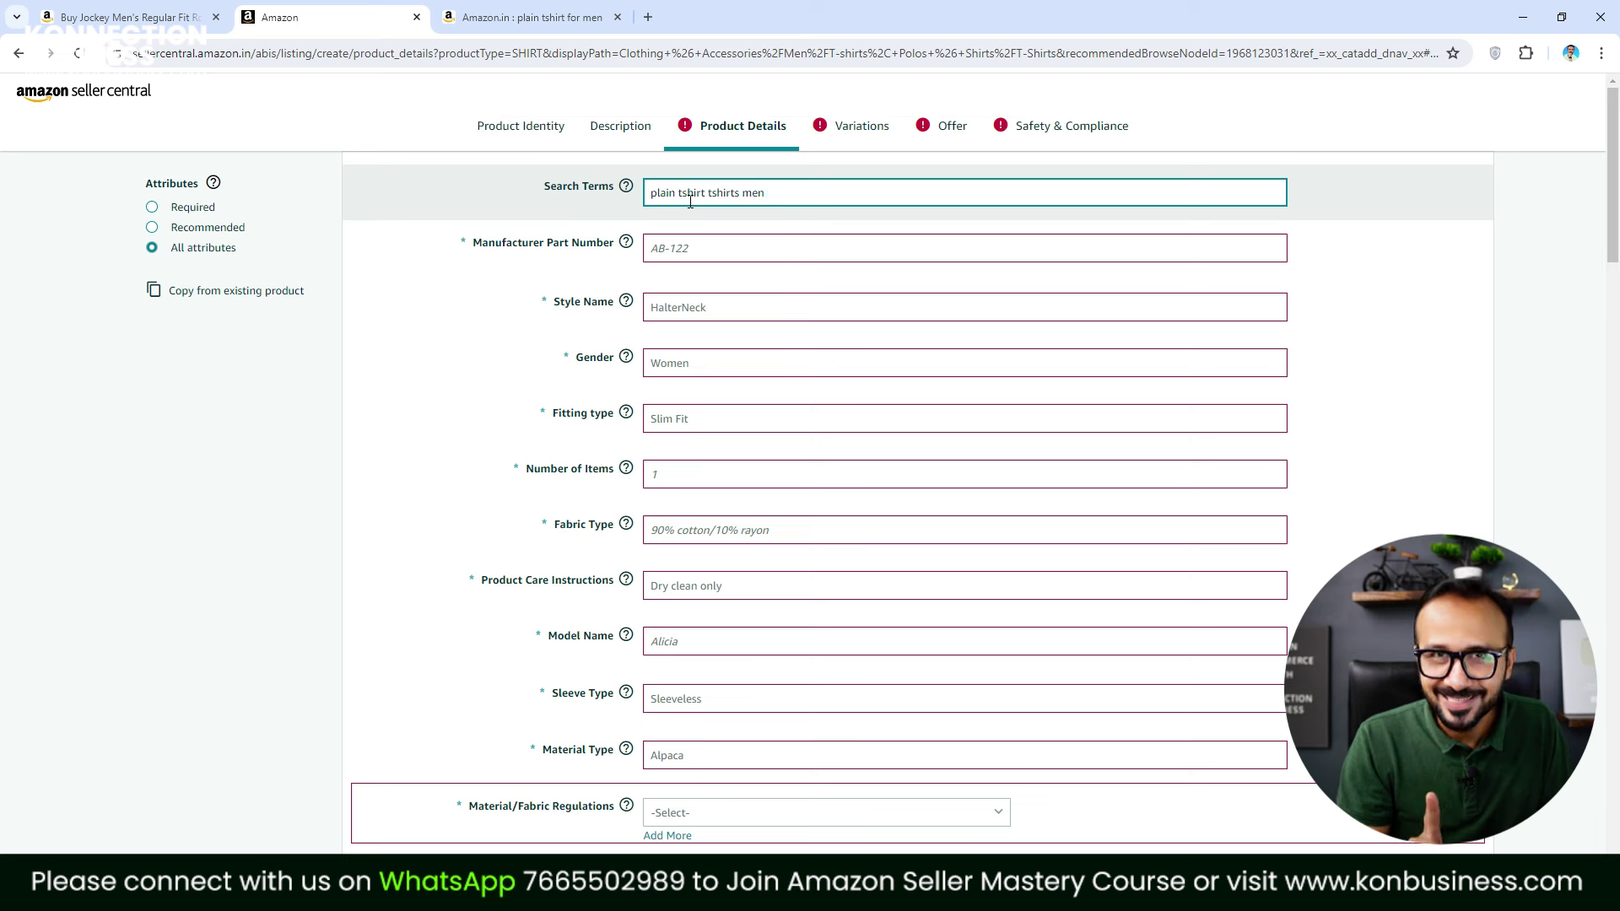
pyautogui.write(' round neck')
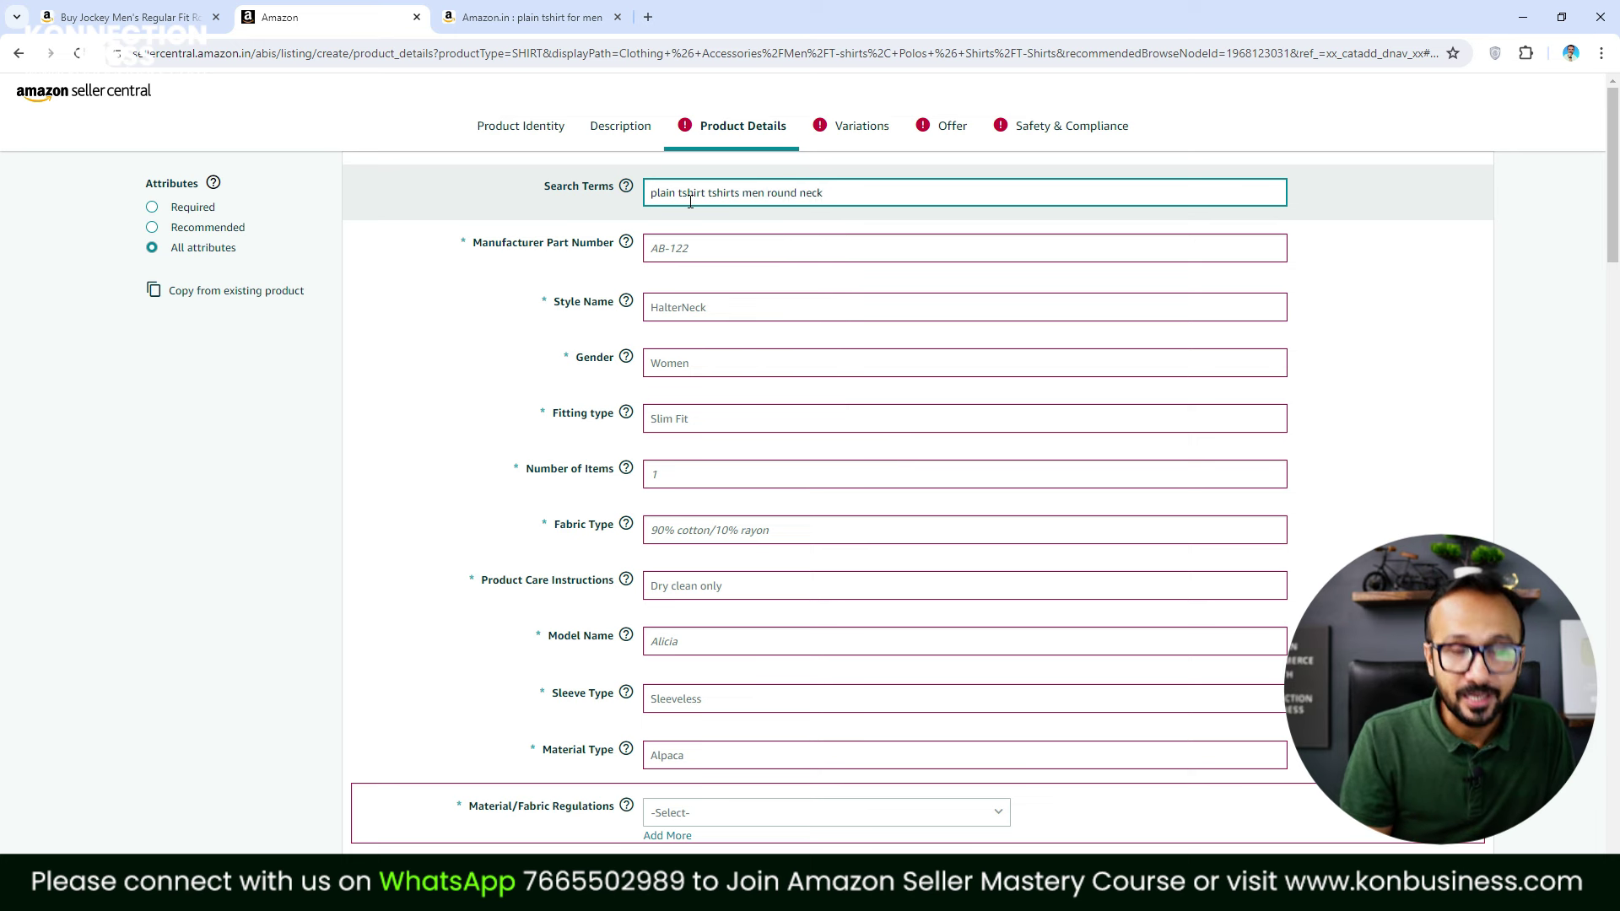
pyautogui.write(' cotton ')
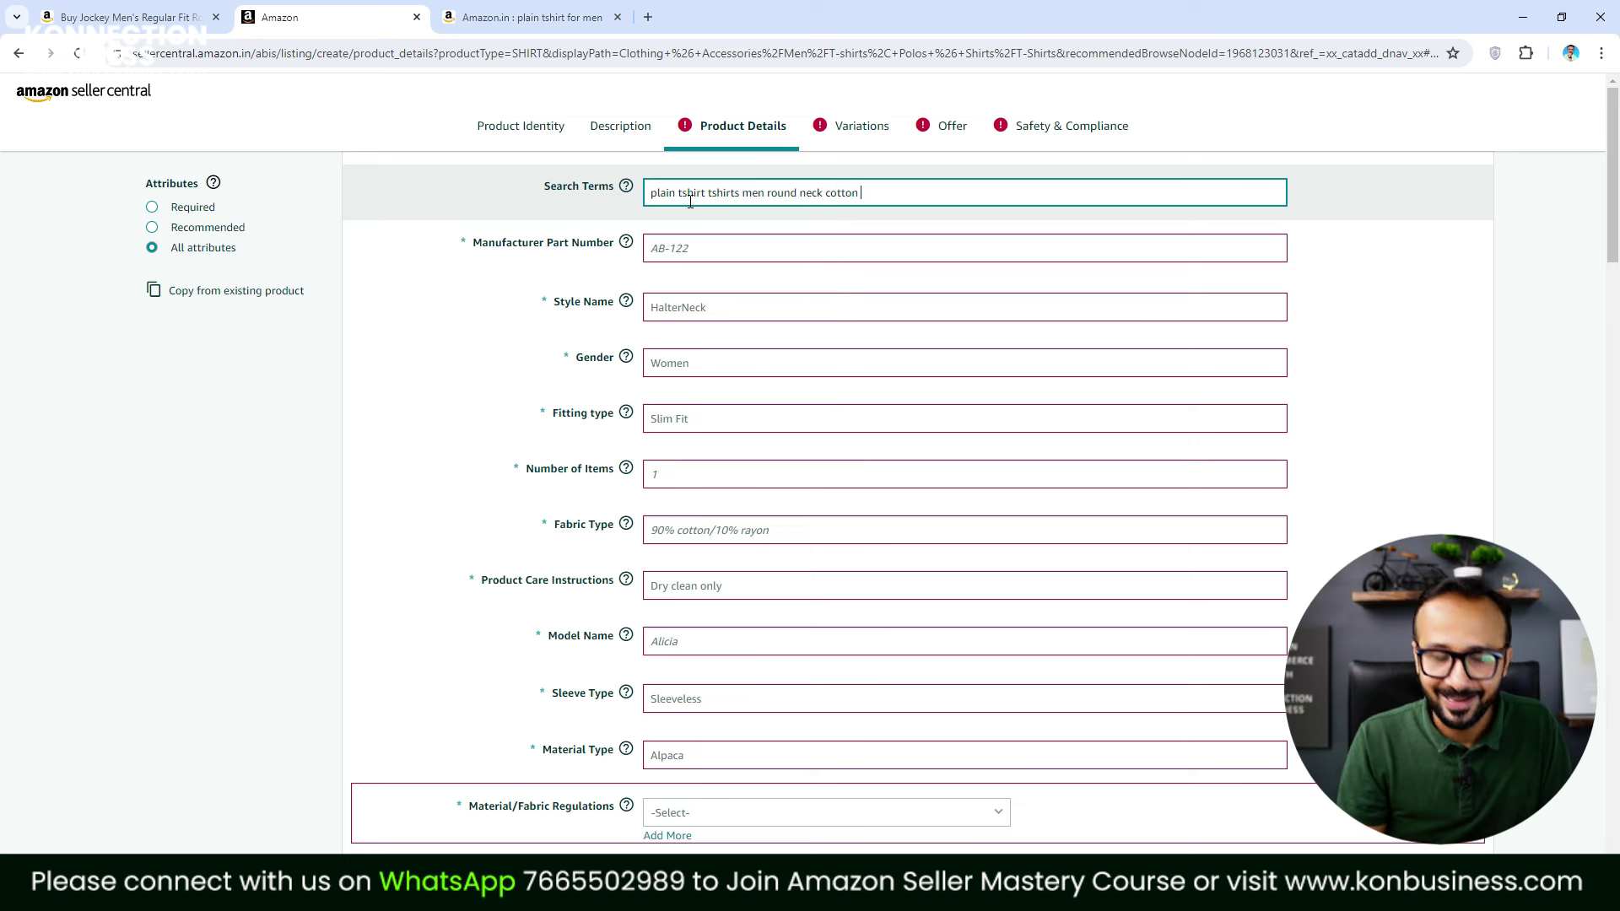
pyautogui.write('black')
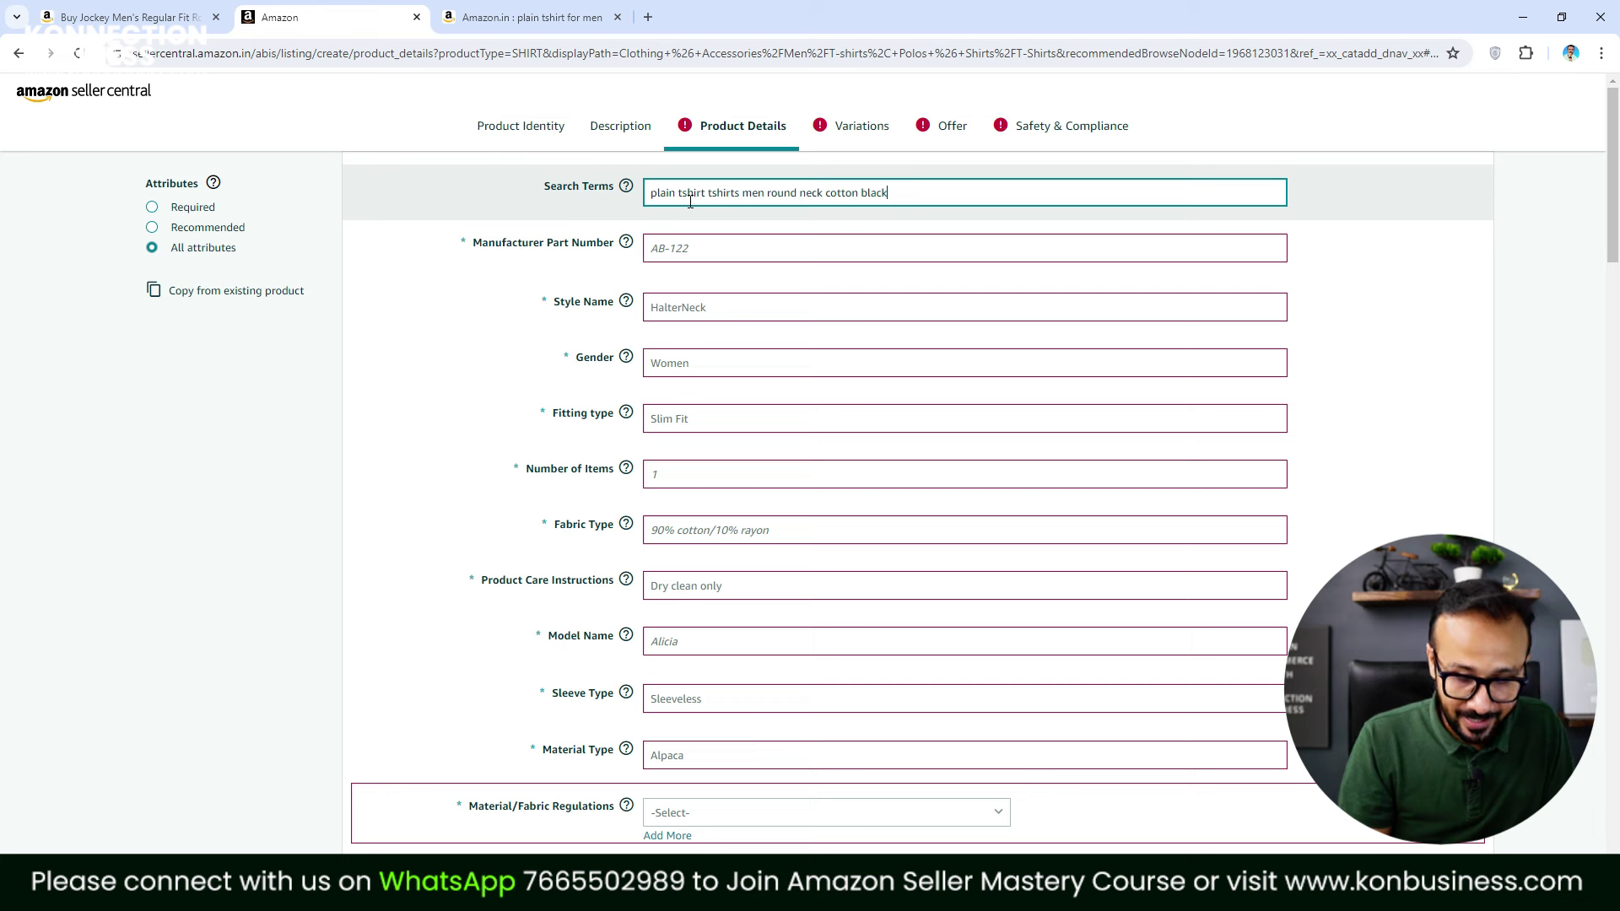
pyautogui.write(' white red')
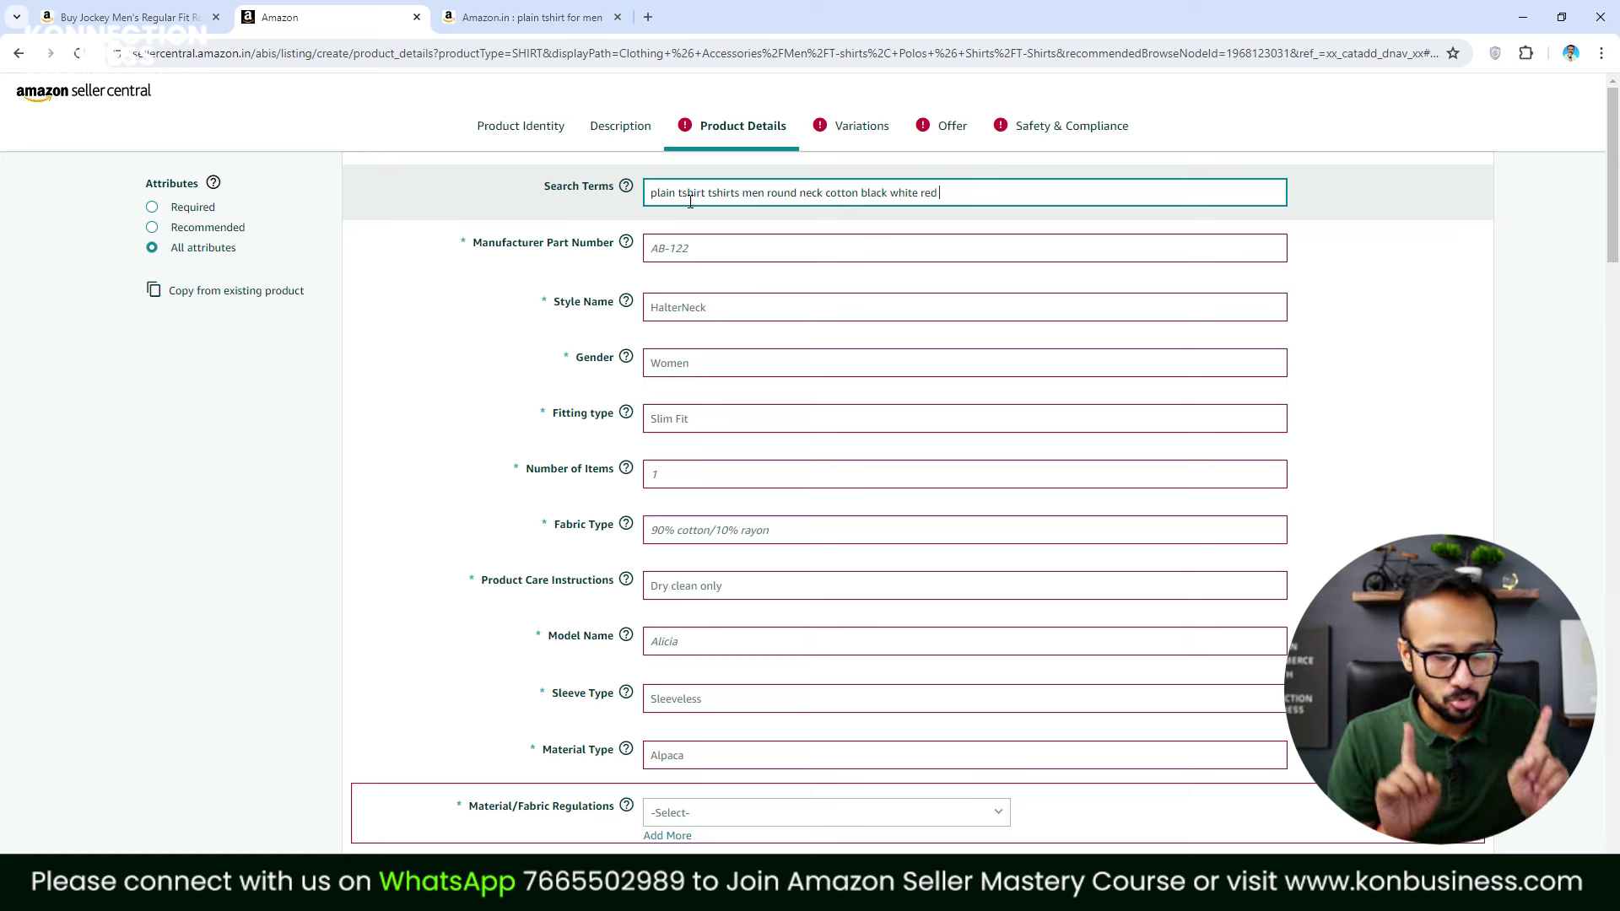
# Delete ' for men' from the Amazon.in query to see 'plain tshirt' suggestions, then return to Seller Central
pyautogui.click(523, 17)
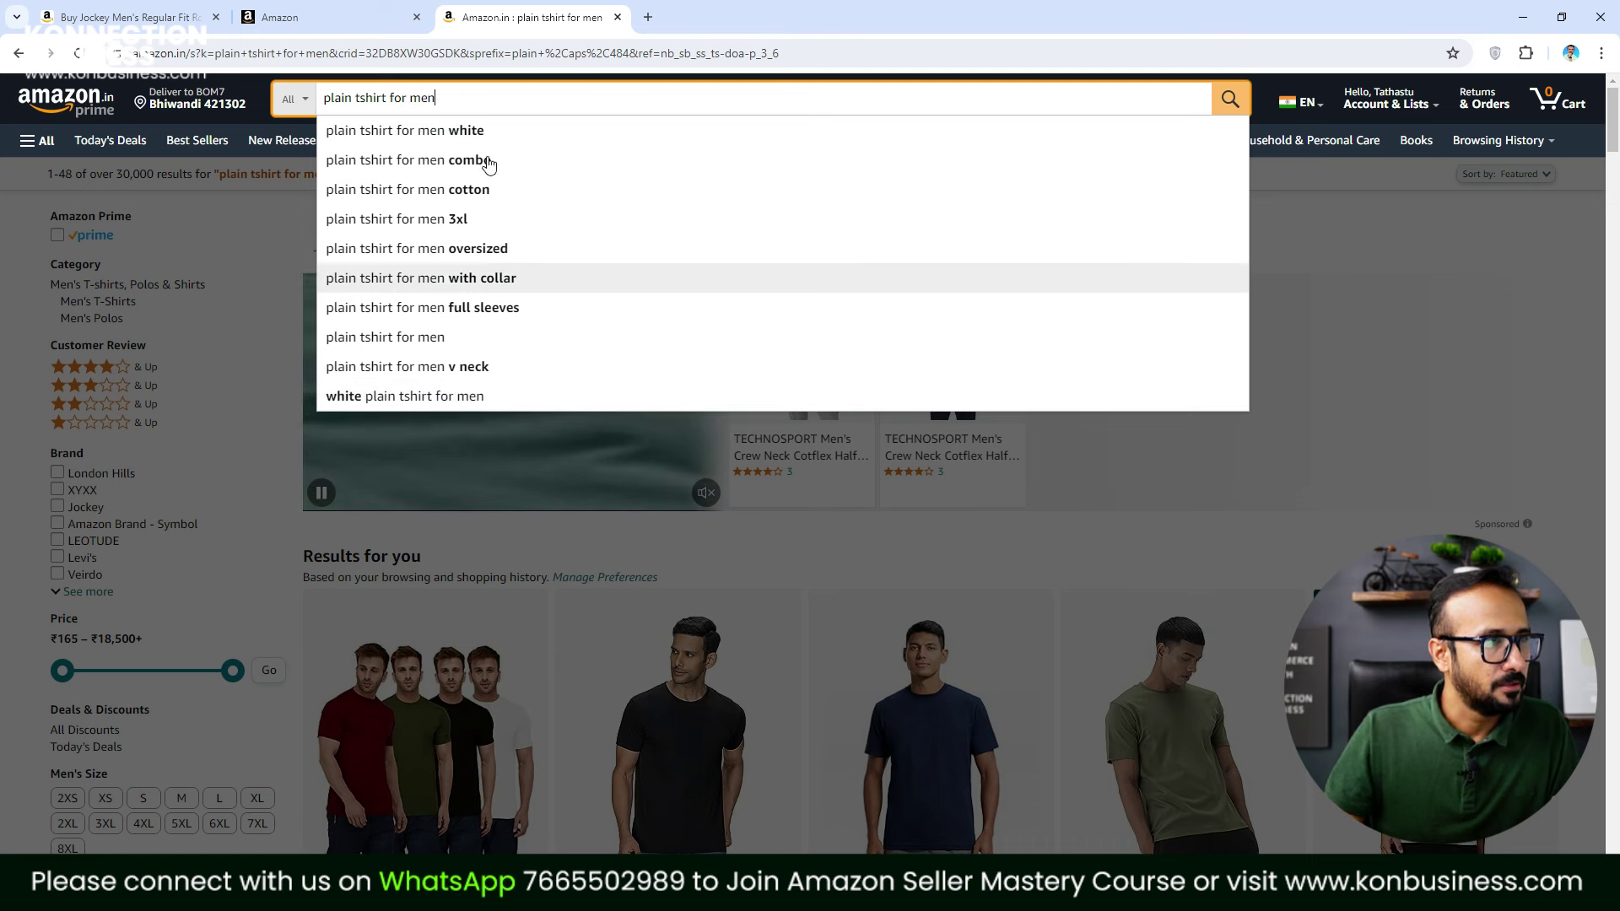
pyautogui.moveTo(386, 97); pyautogui.dragTo(547, 95)
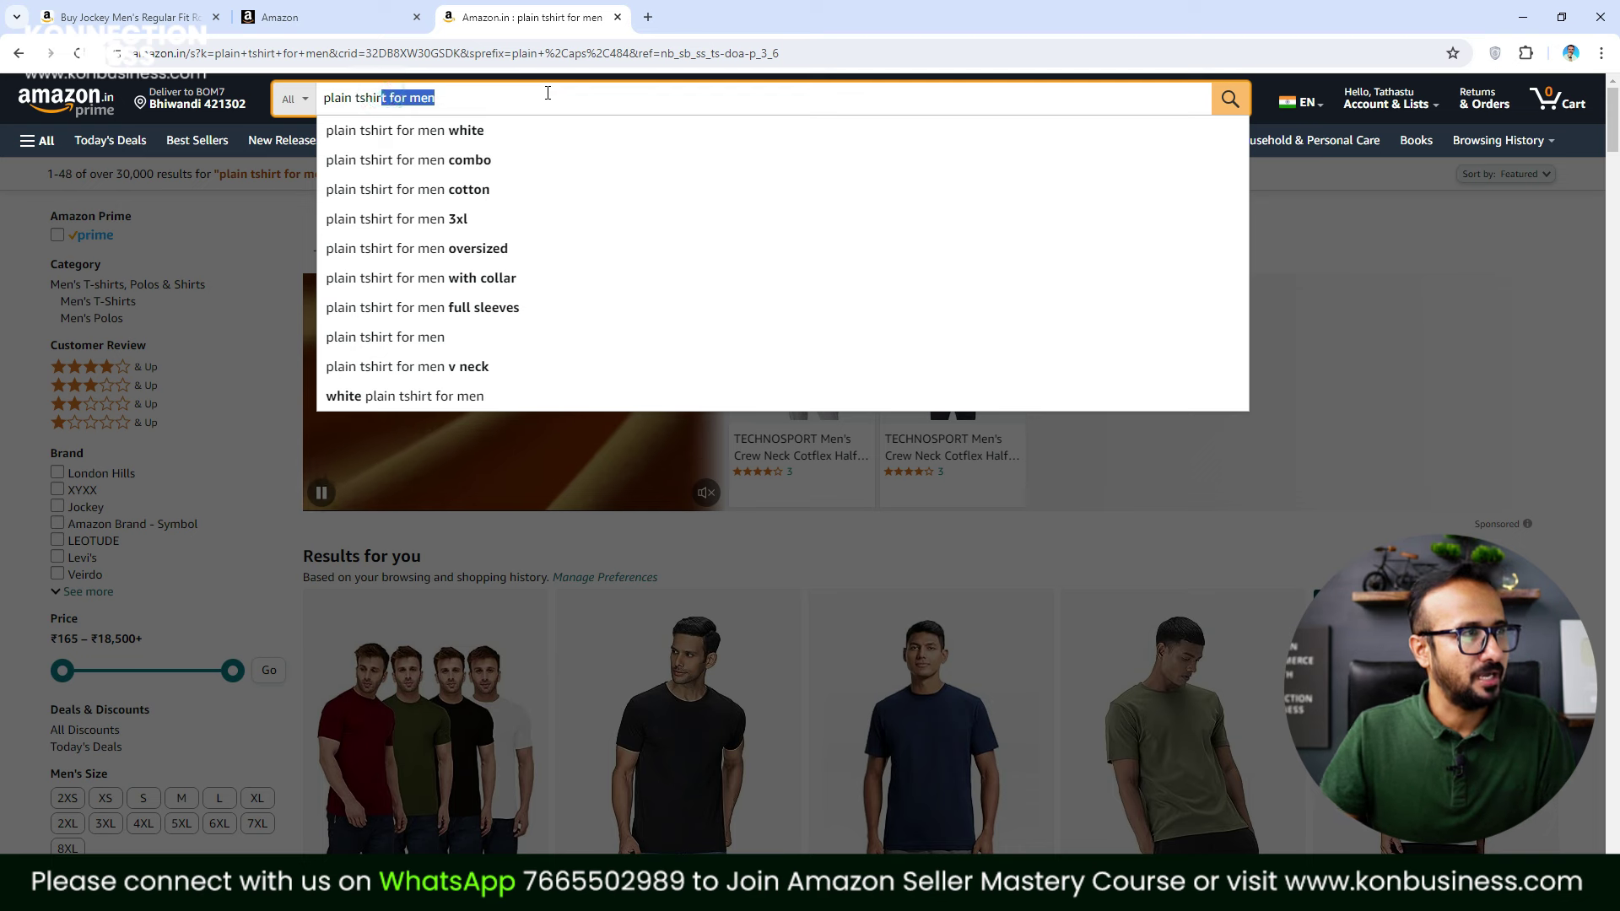
pyautogui.press('BackSpace')
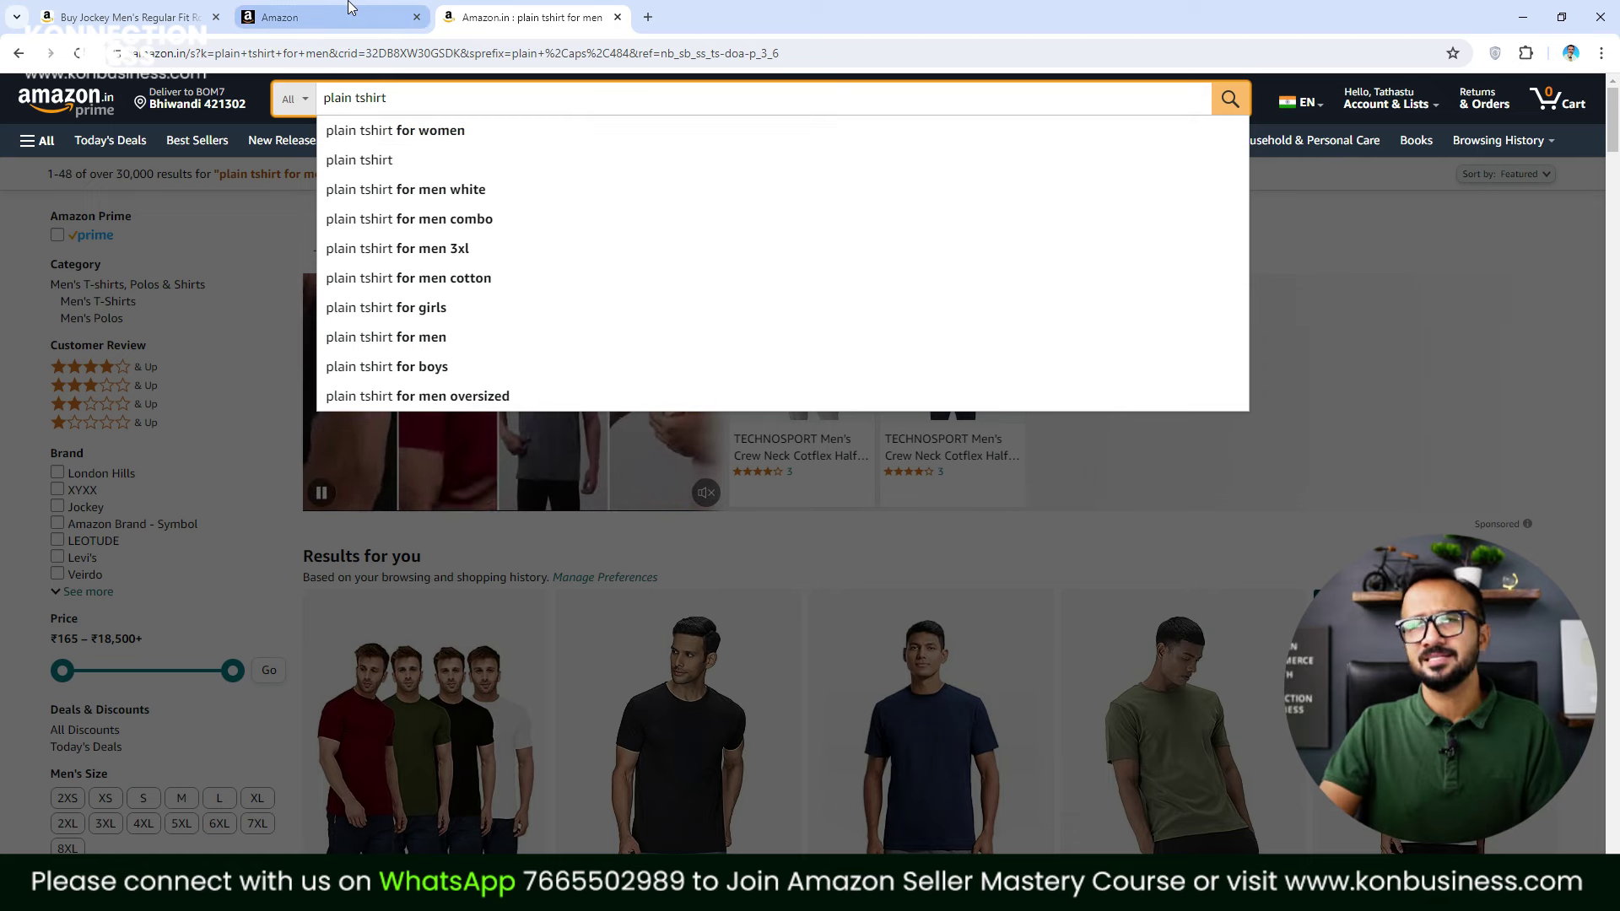
pyautogui.click(287, 17)
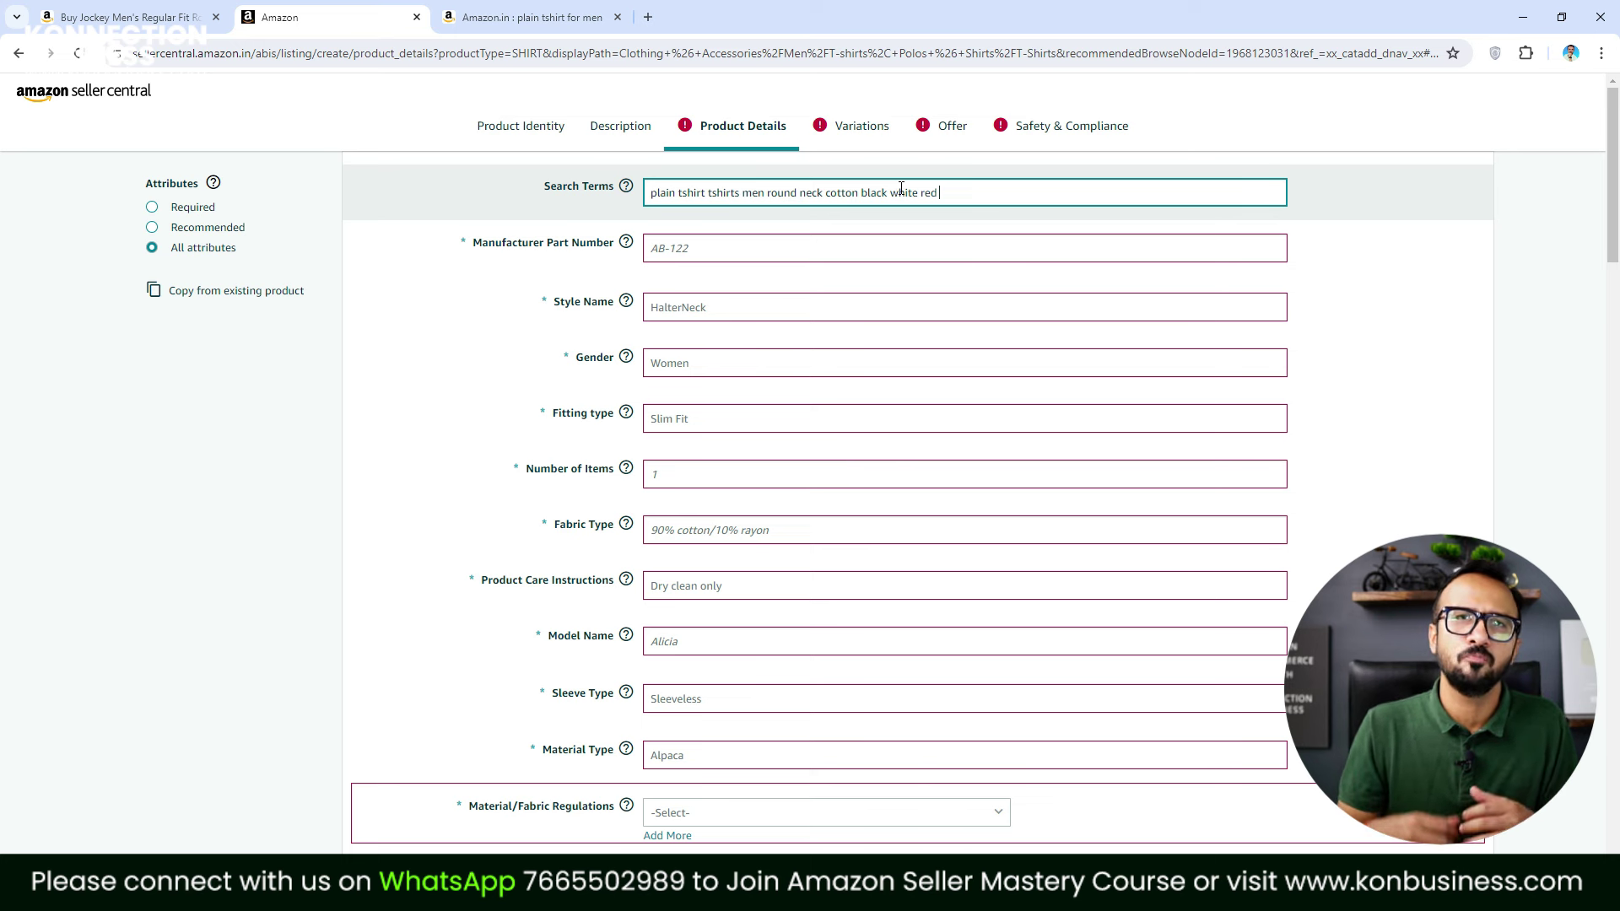
# Review the search terms text and enter Manufacturer Part Number KB-PT-2024
pyautogui.moveTo(757, 192); pyautogui.dragTo(833, 192)
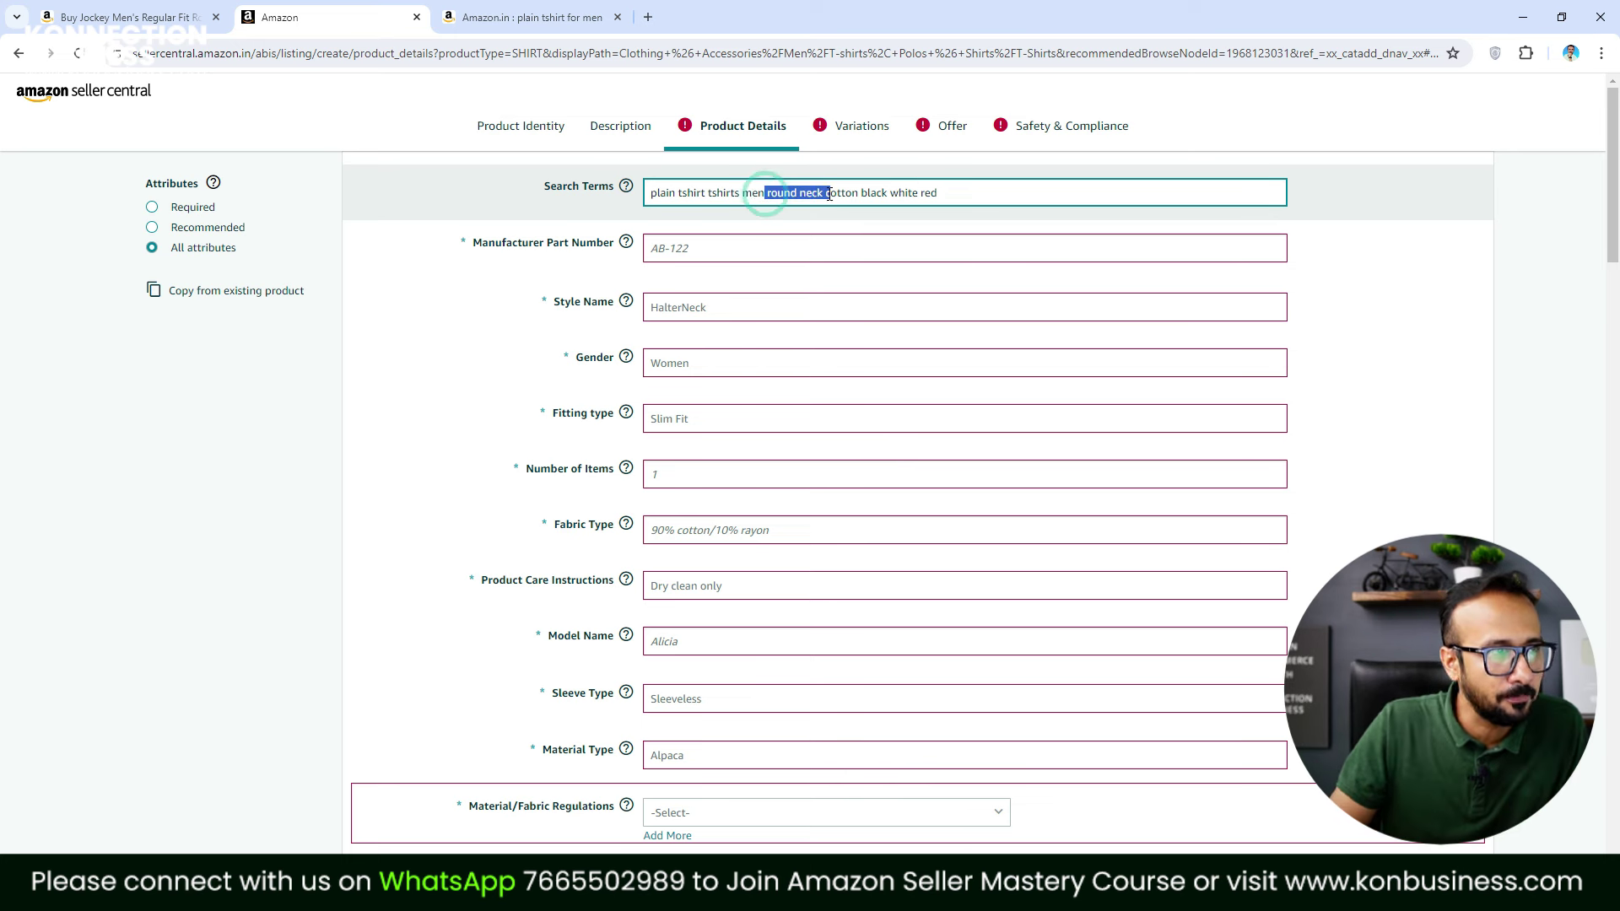
pyautogui.click(662, 196)
pyautogui.doubleClick(693, 193)
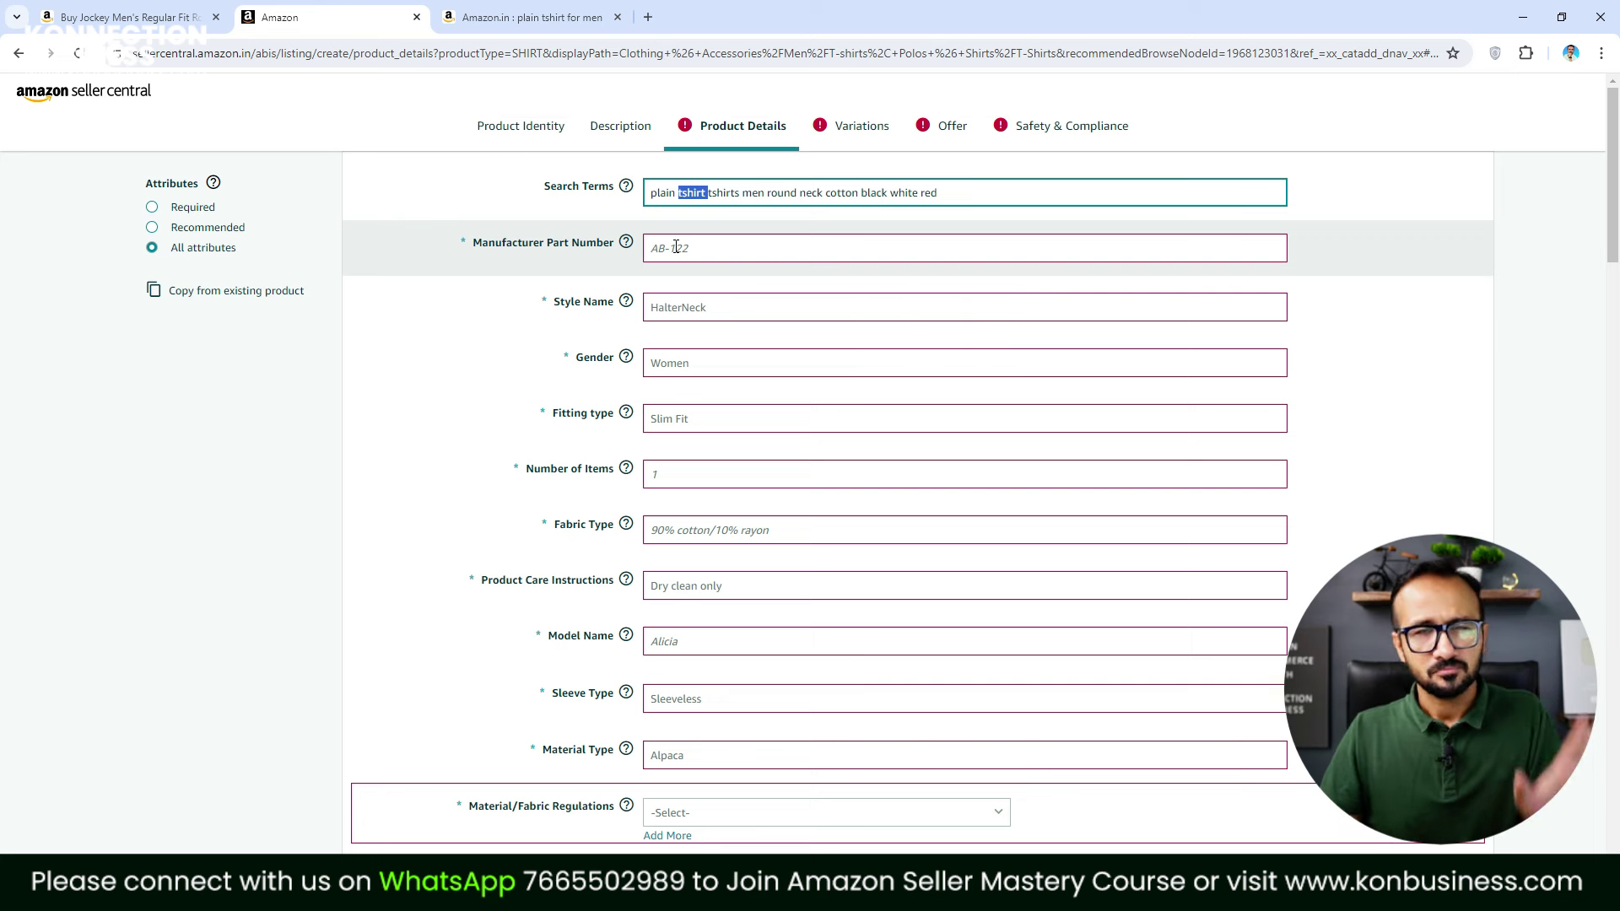
pyautogui.click(676, 247)
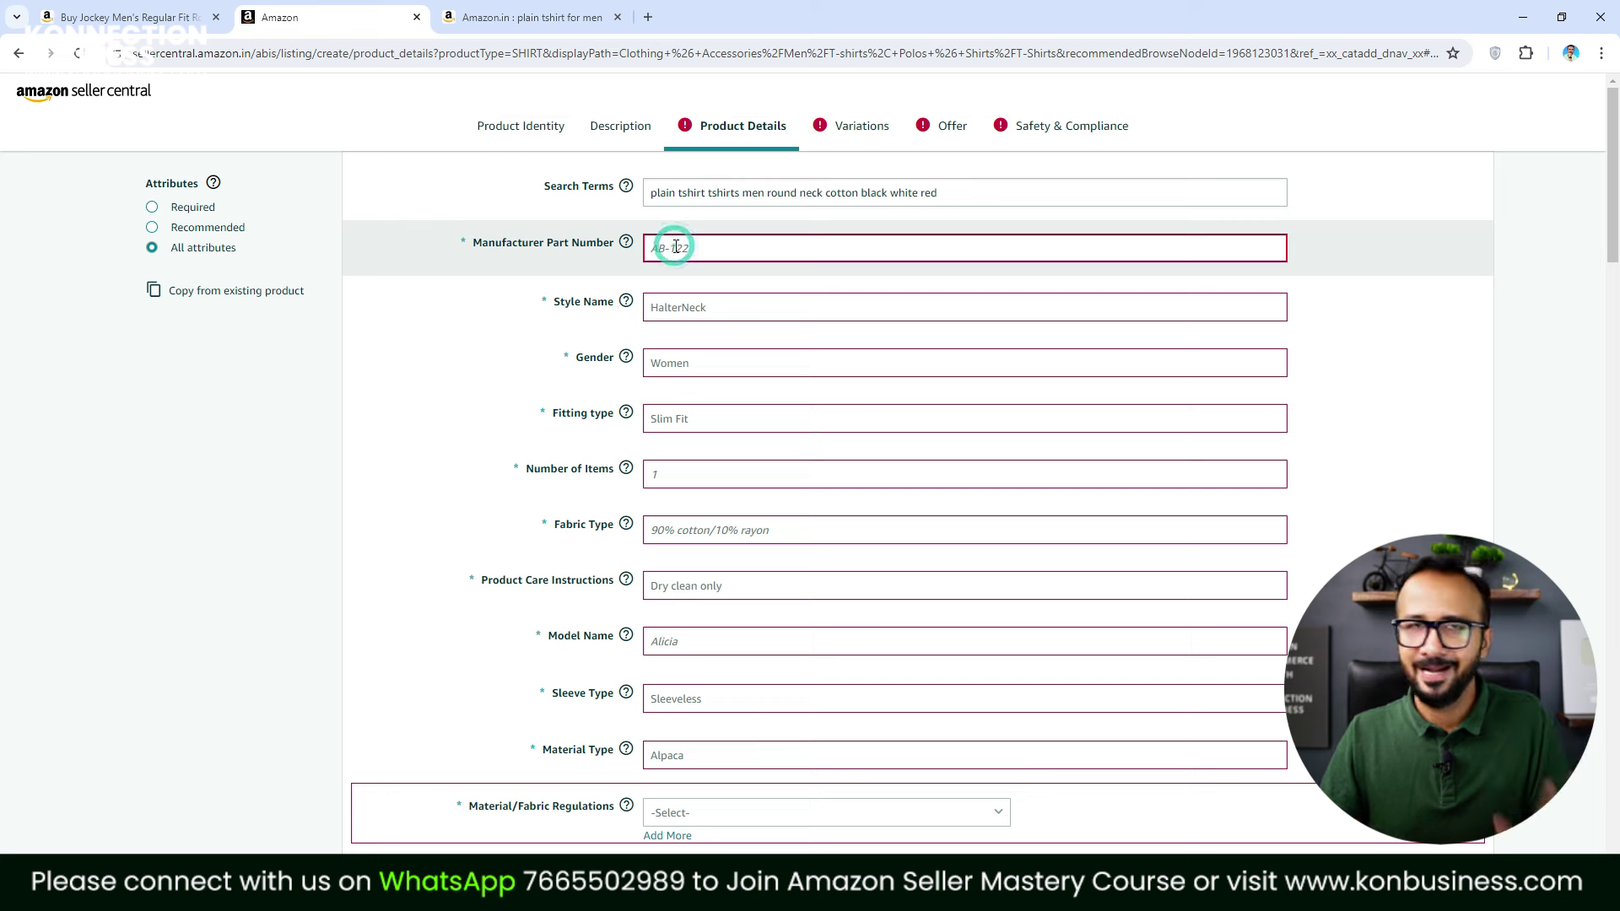
pyautogui.write('KB')
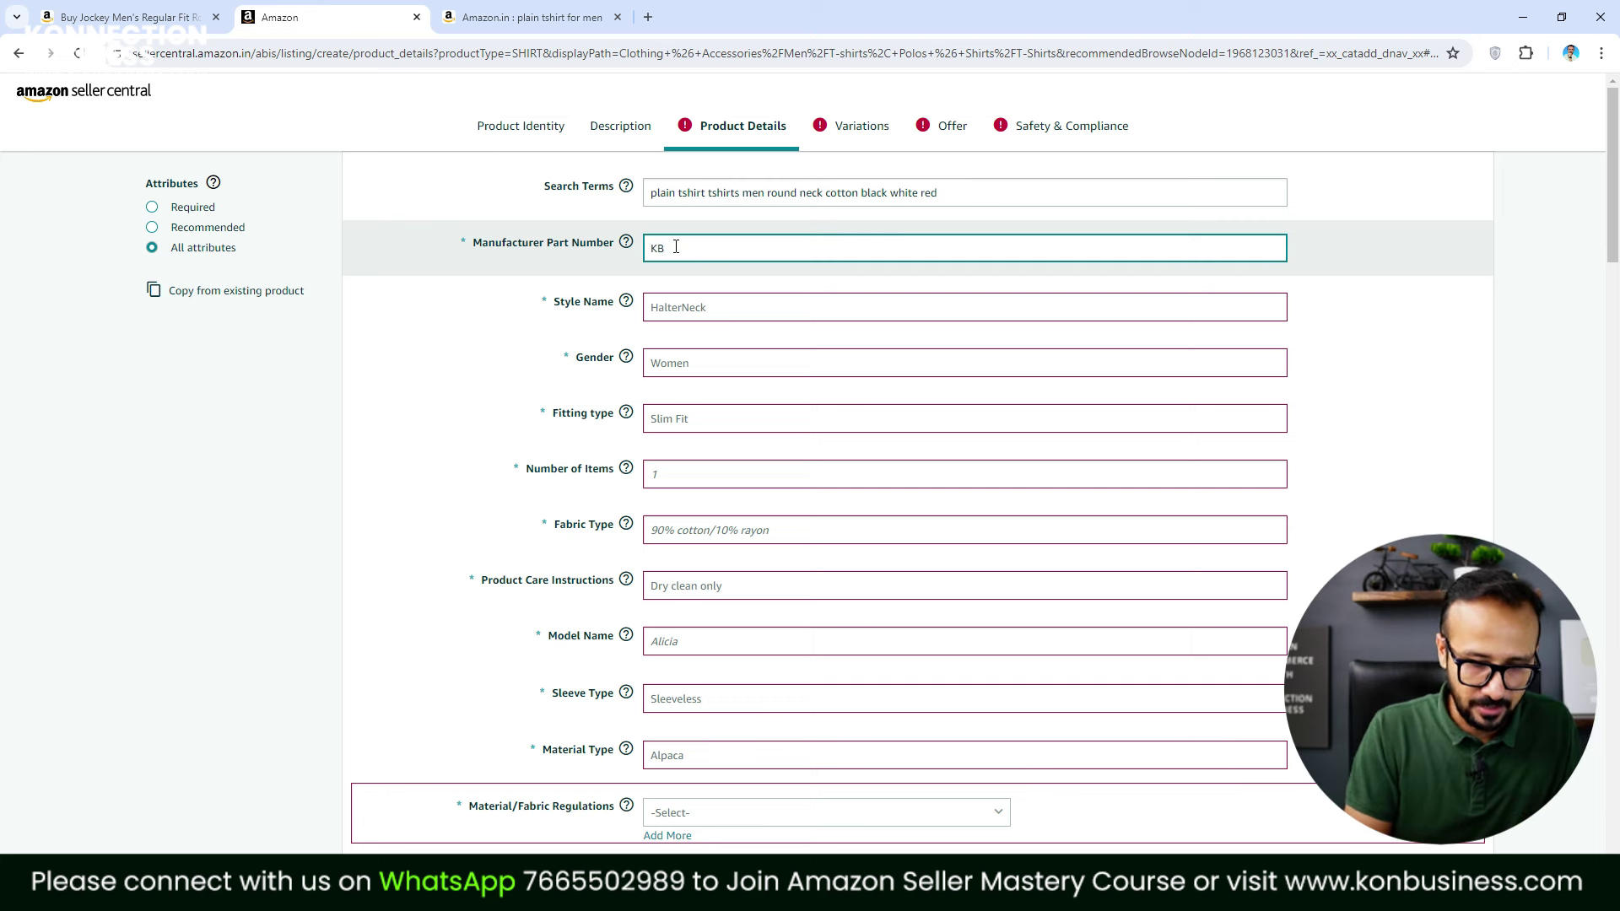
pyautogui.write('-P')
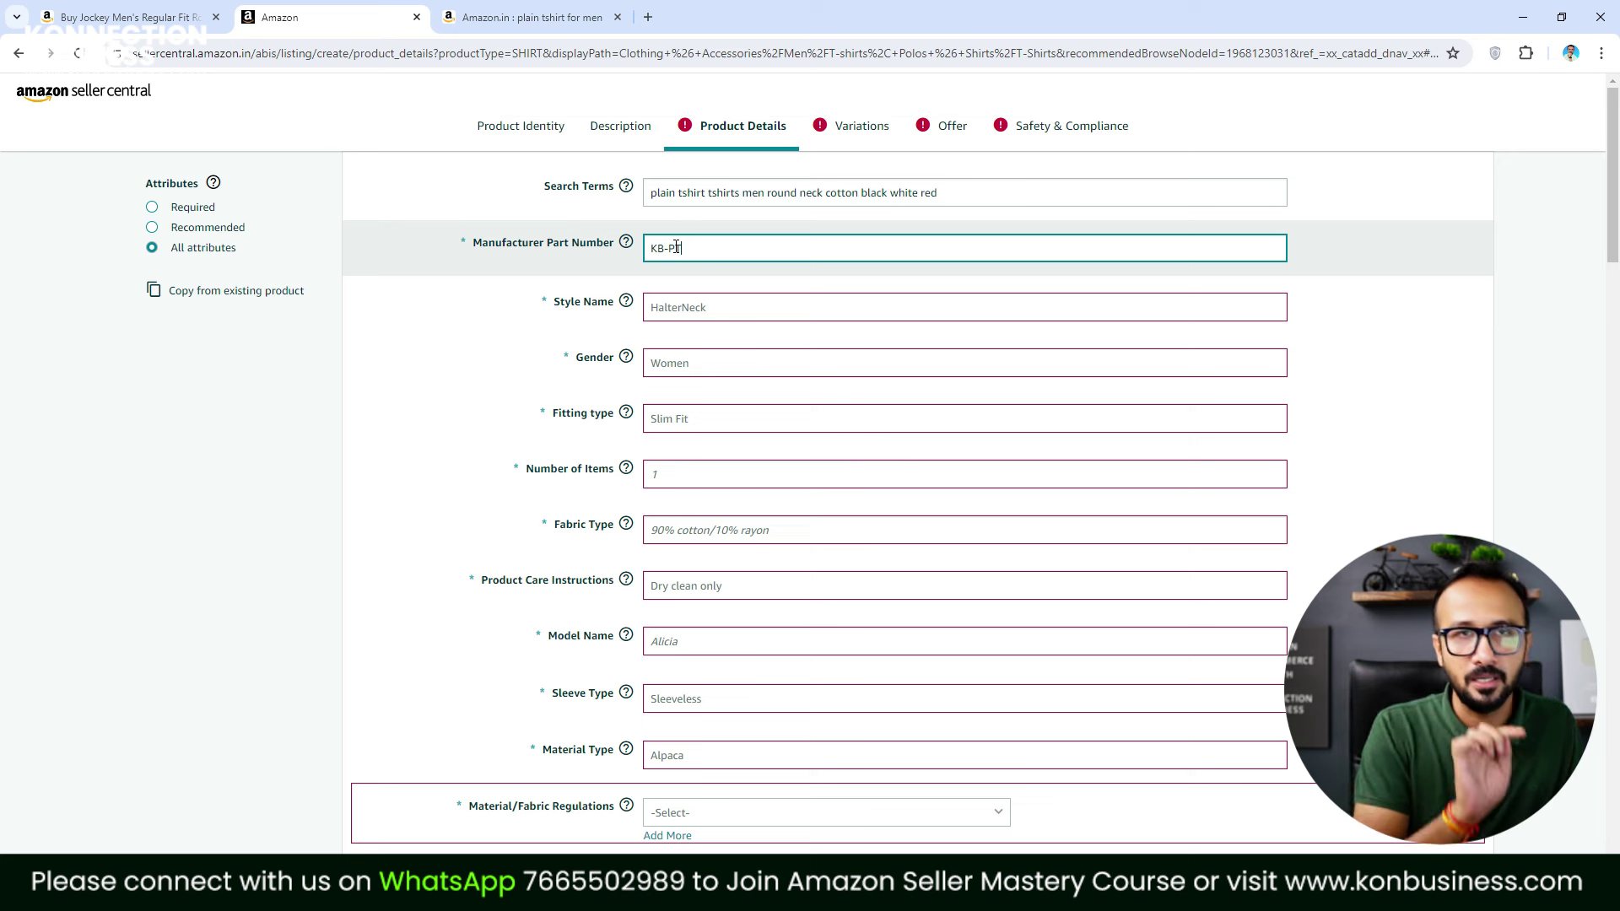
pyautogui.write('T-2024')
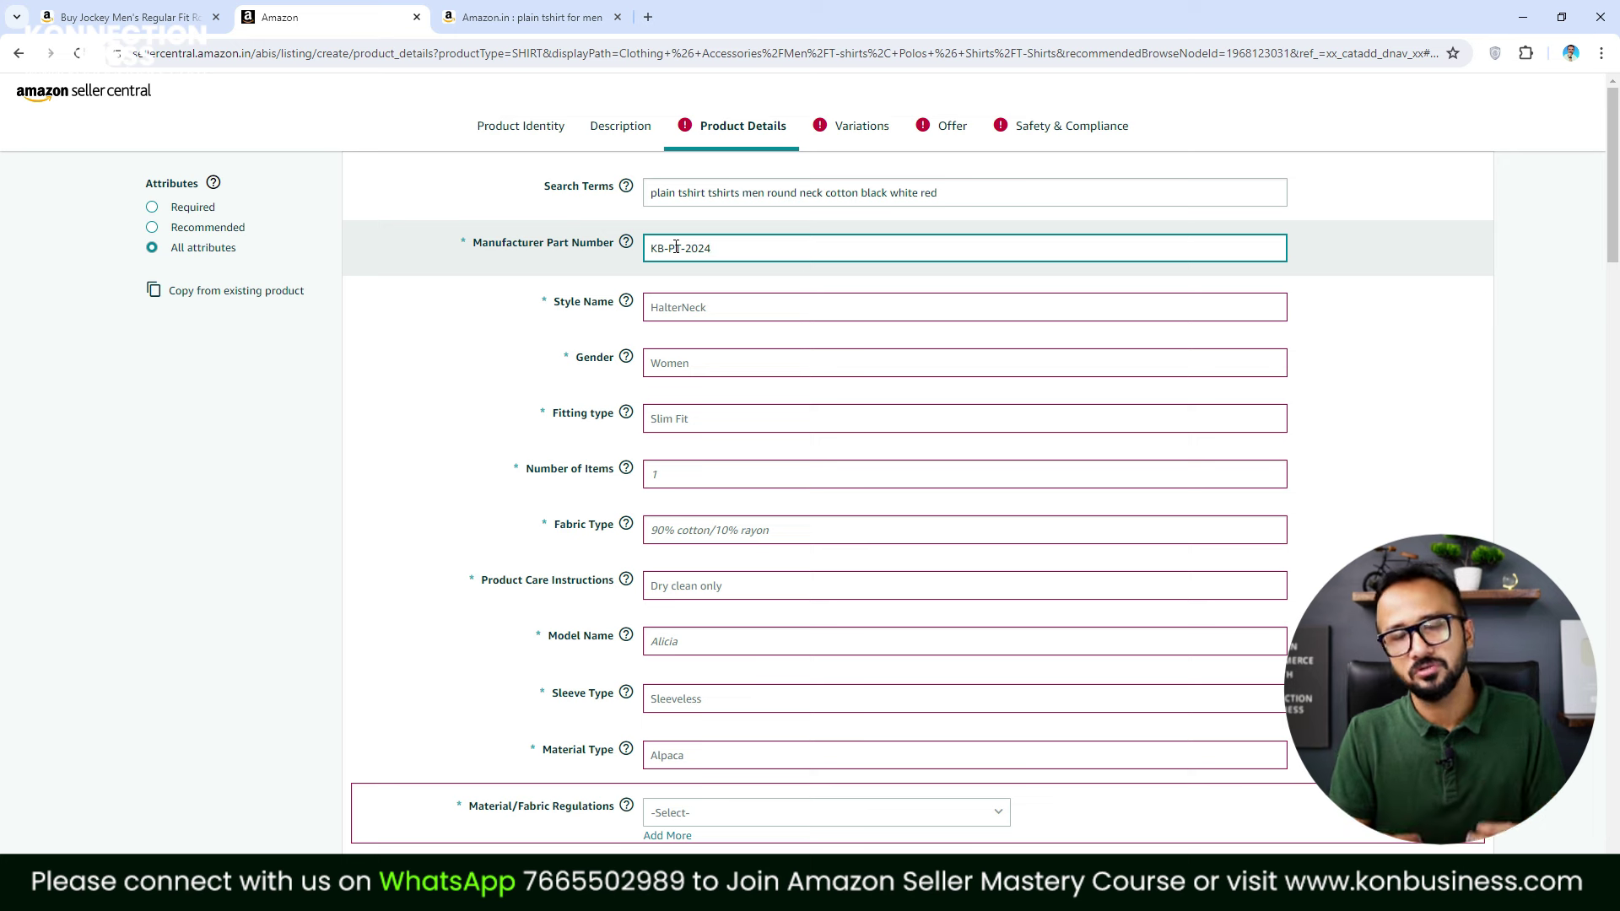
# Set style name to Western, gender to Mens and fitting type to Regular Fit
pyautogui.click(698, 315)
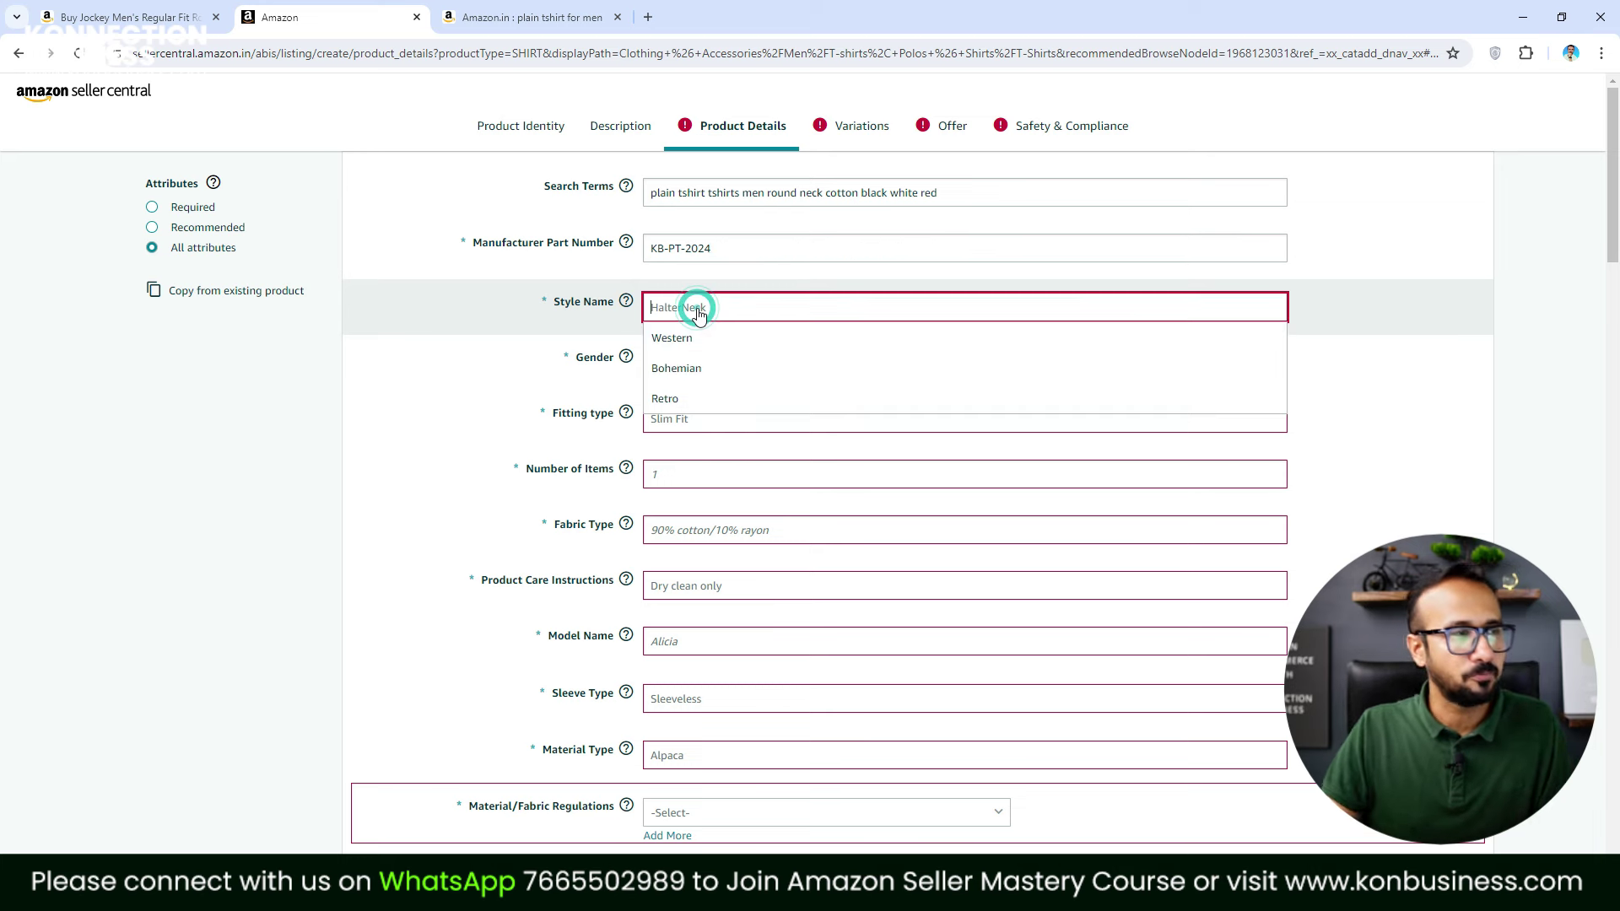
pyautogui.click(690, 341)
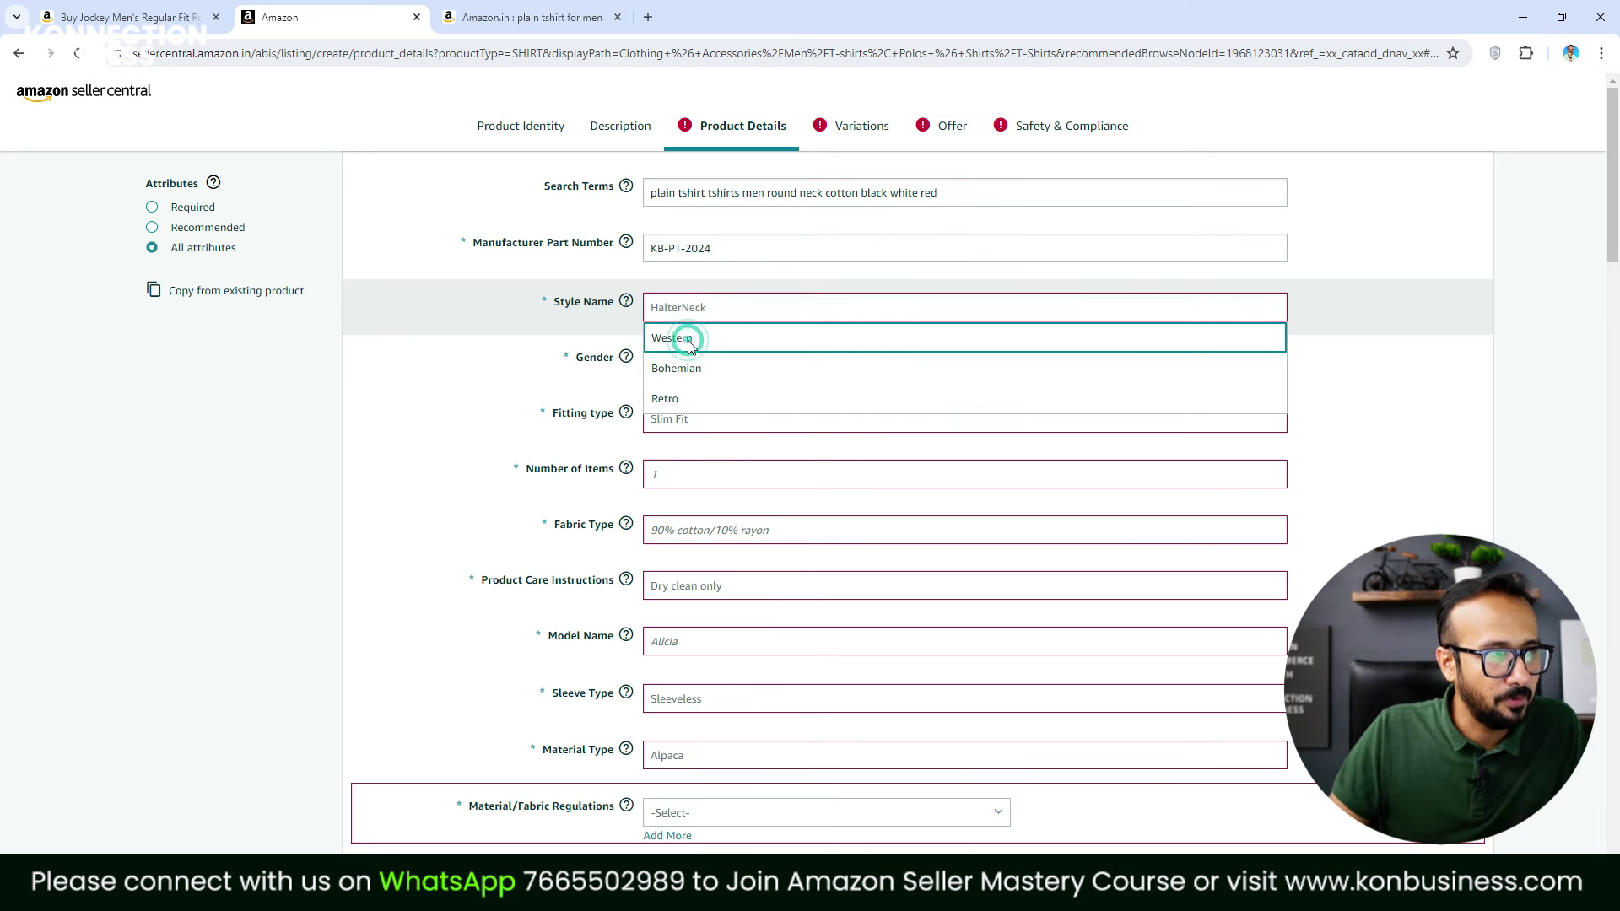
pyautogui.click(666, 362)
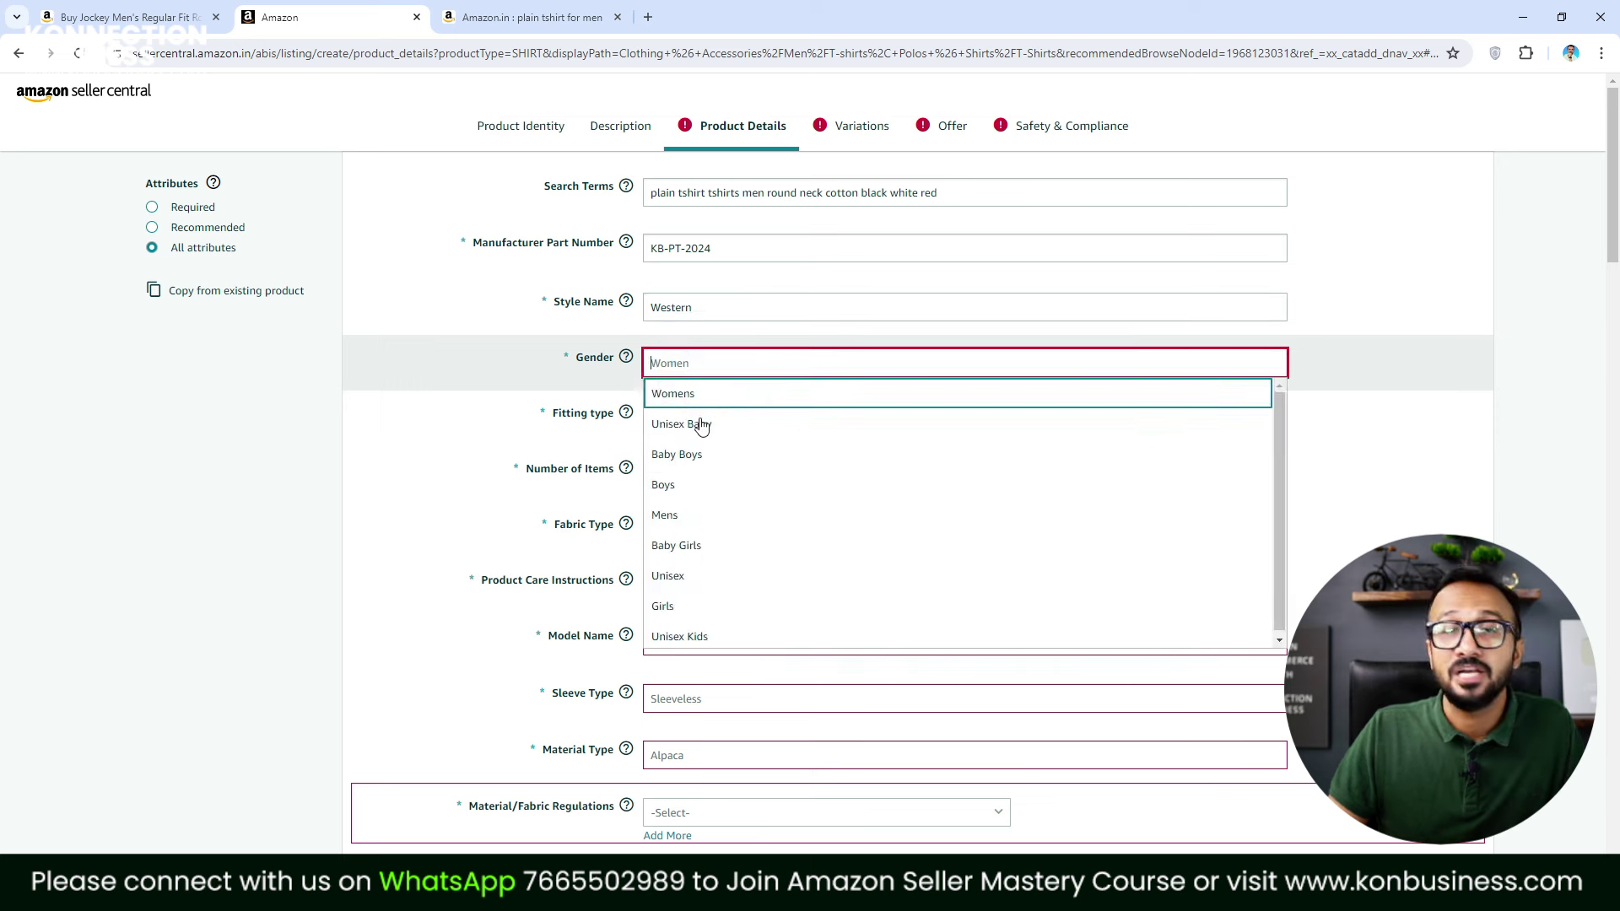
pyautogui.click(694, 513)
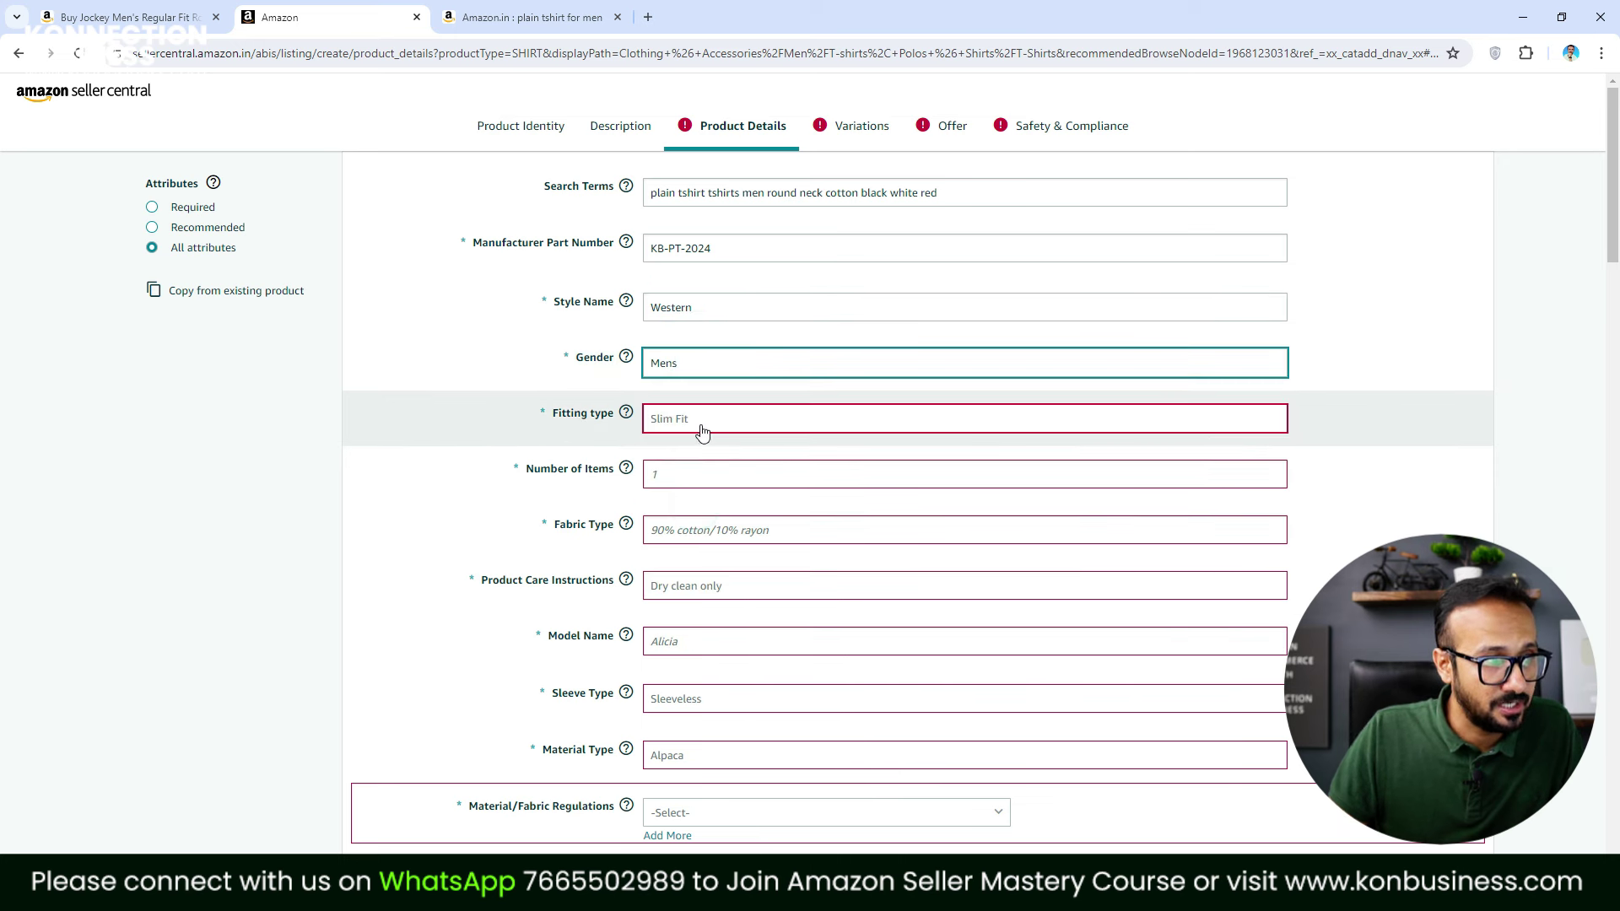
pyautogui.click(703, 426)
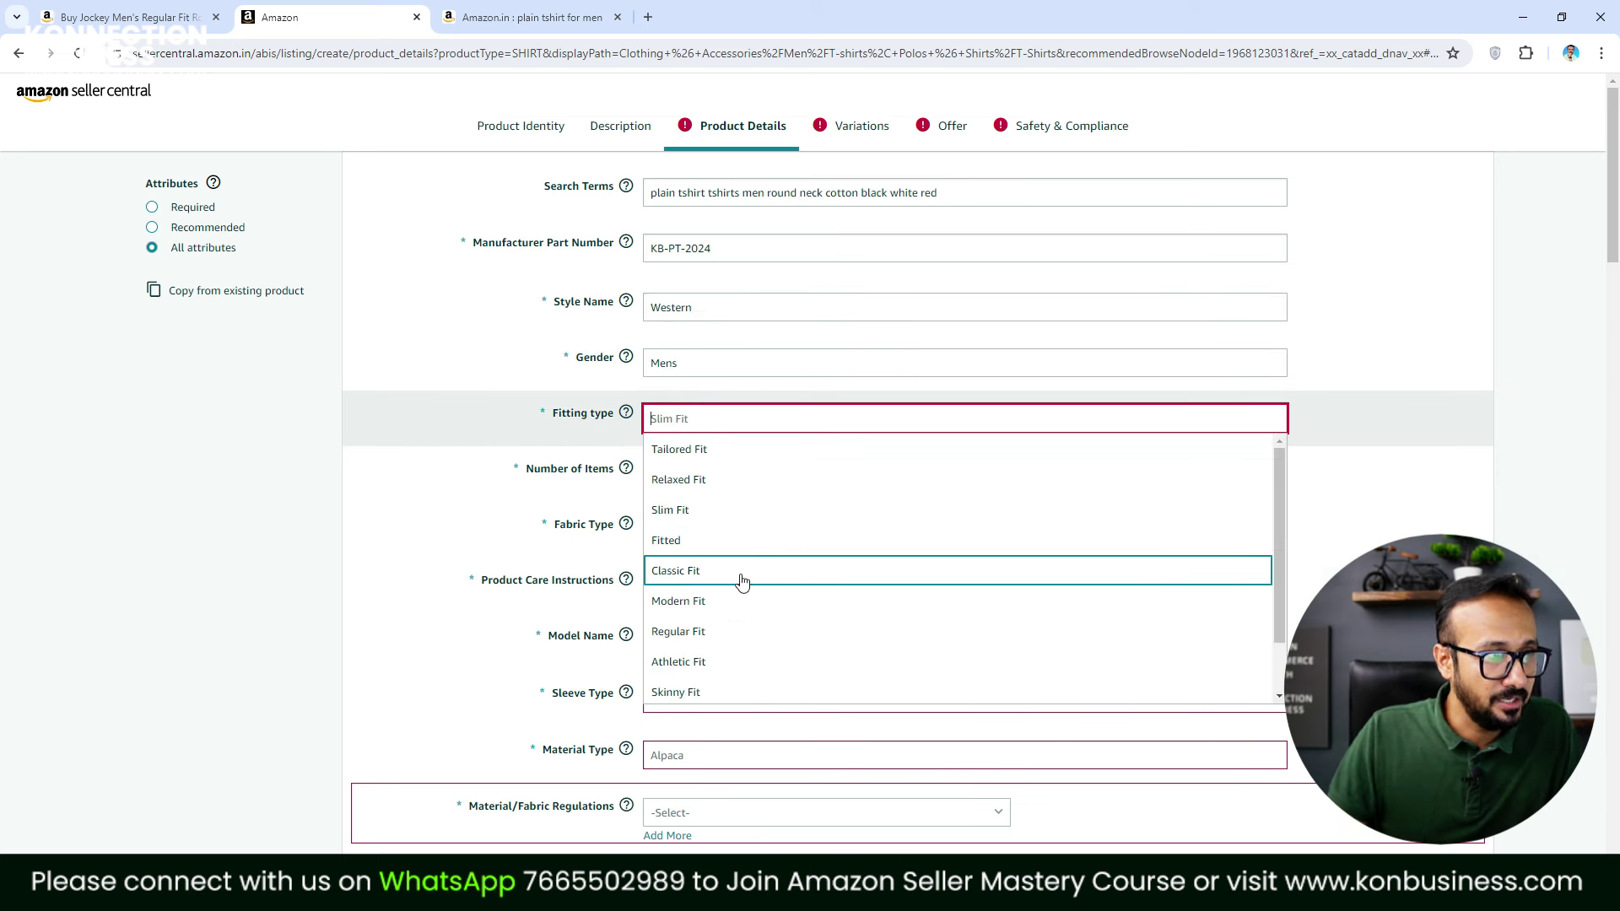
pyautogui.click(733, 633)
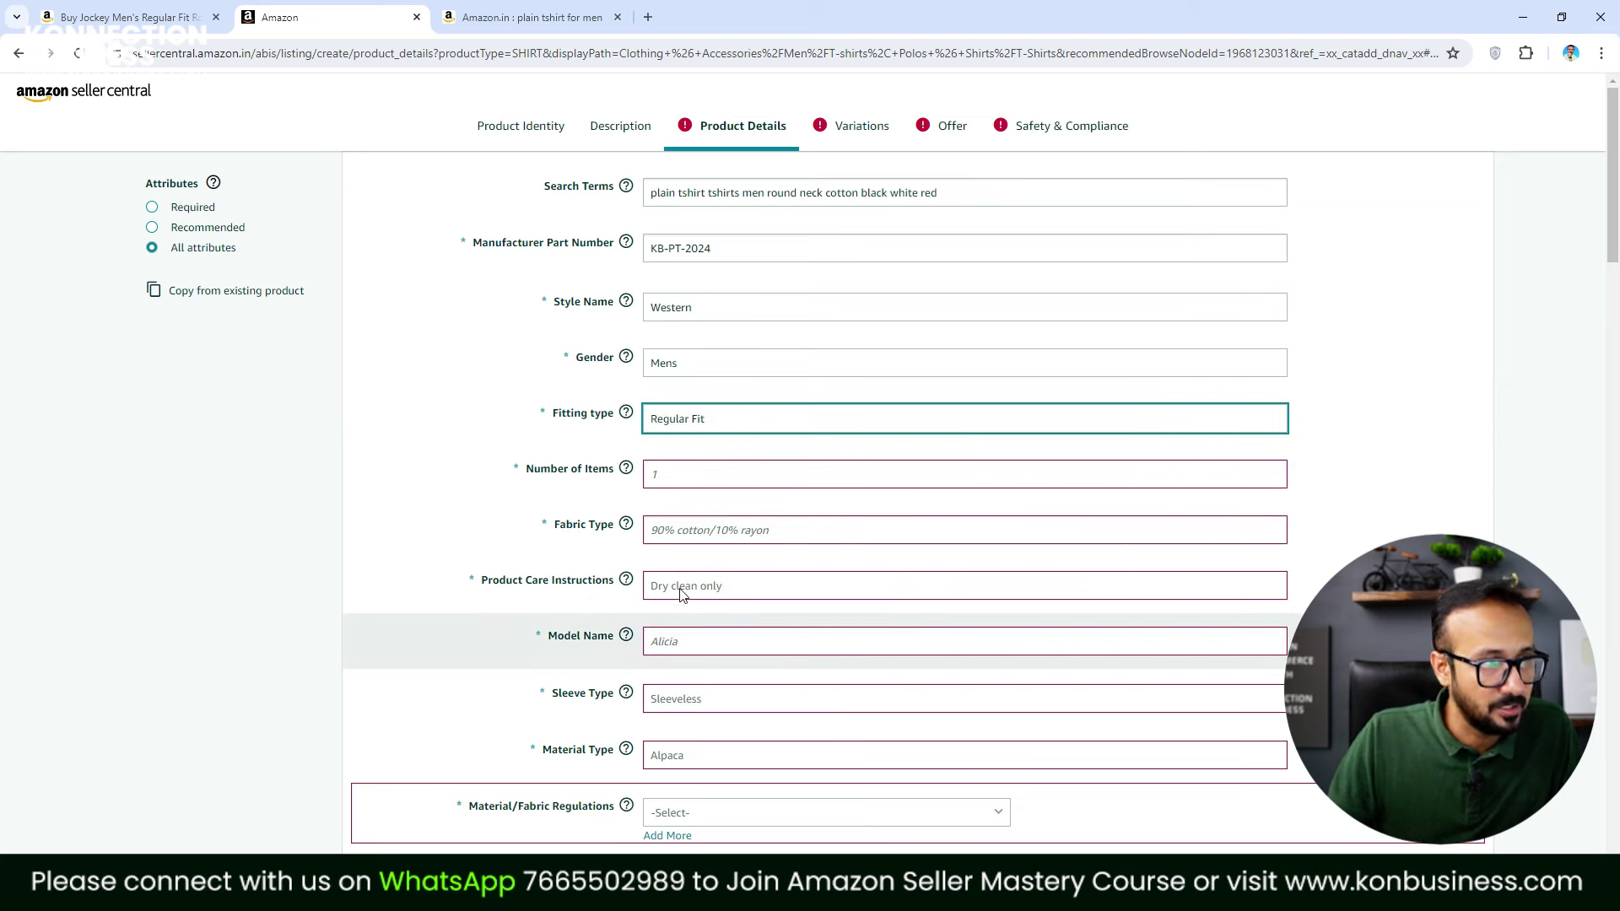
# Enter 1 as the number of items and 100% Cotton as the fabric type
pyautogui.click(700, 476)
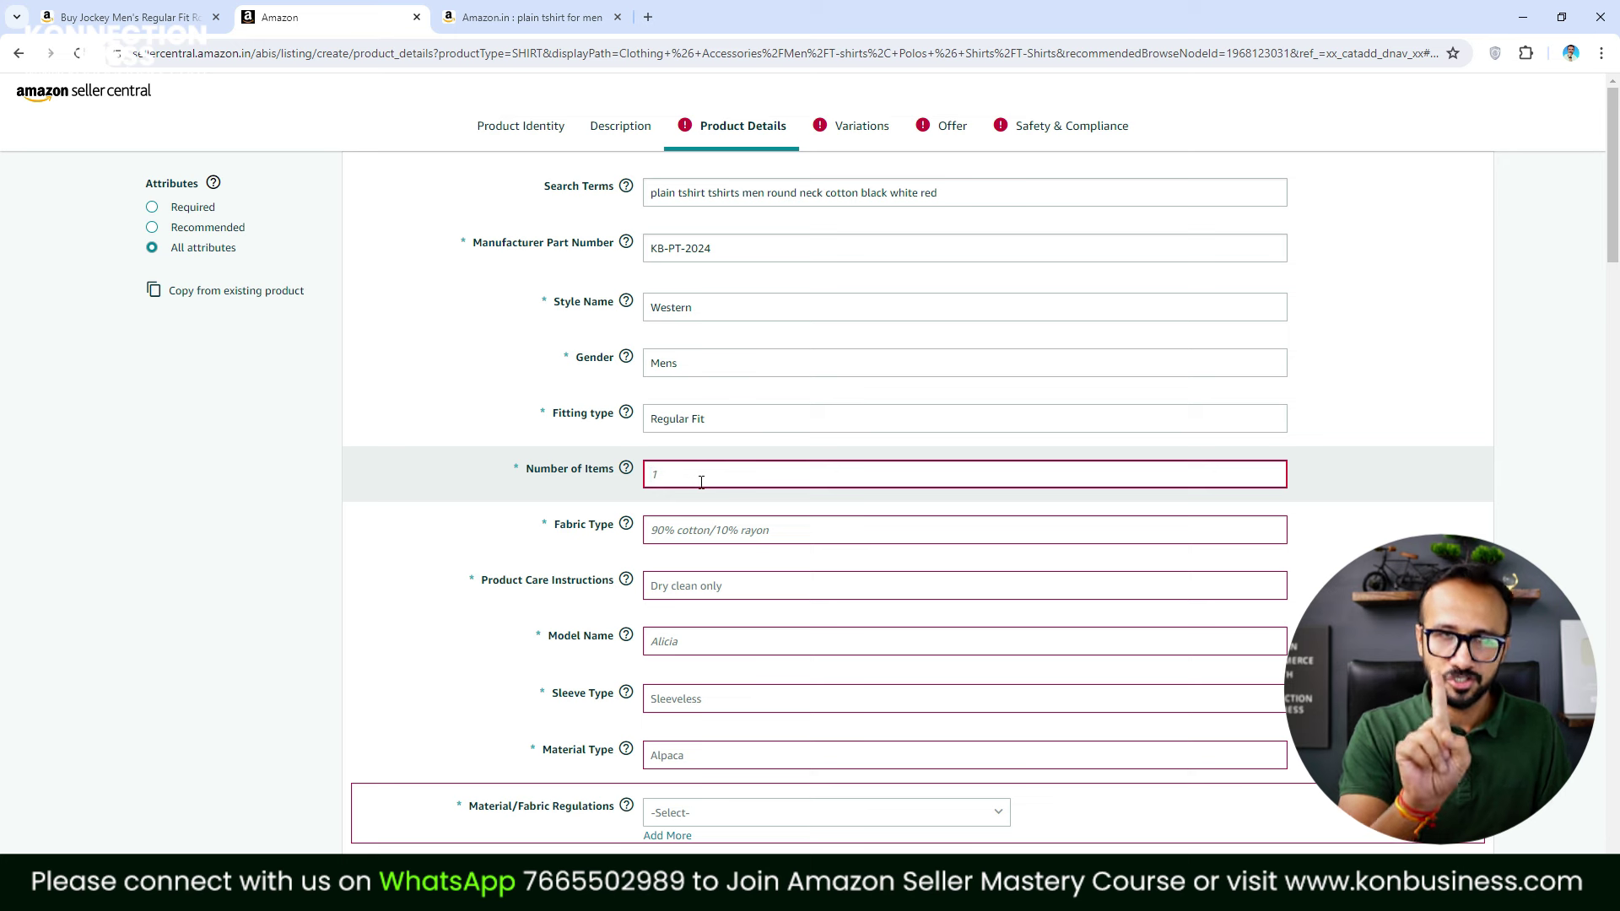
pyautogui.write('1')
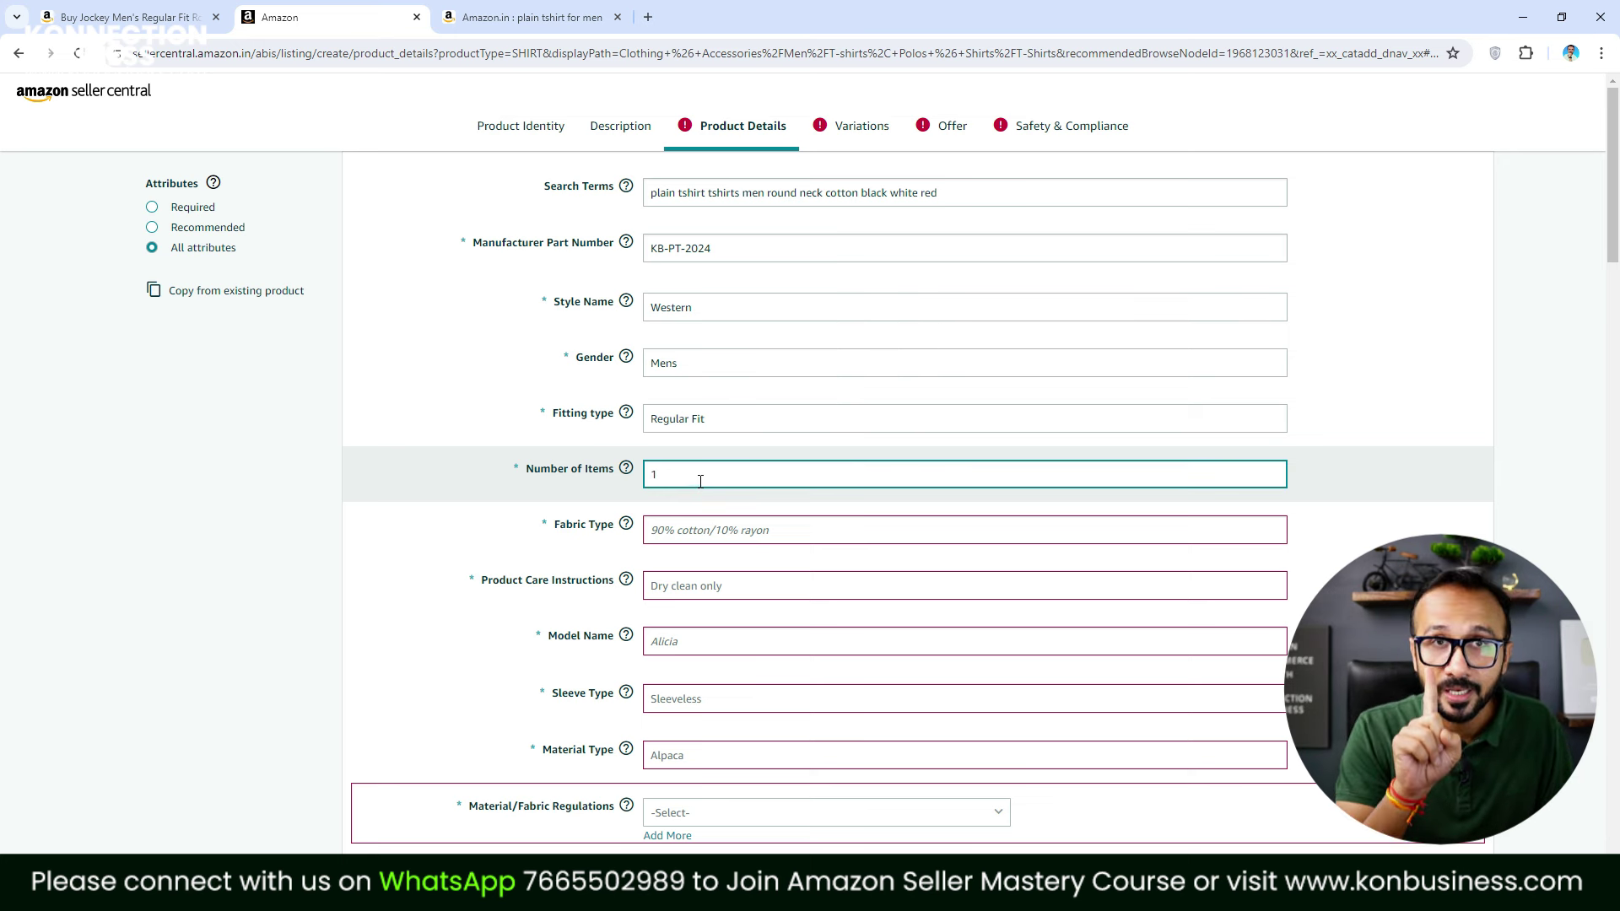
pyautogui.click(707, 531)
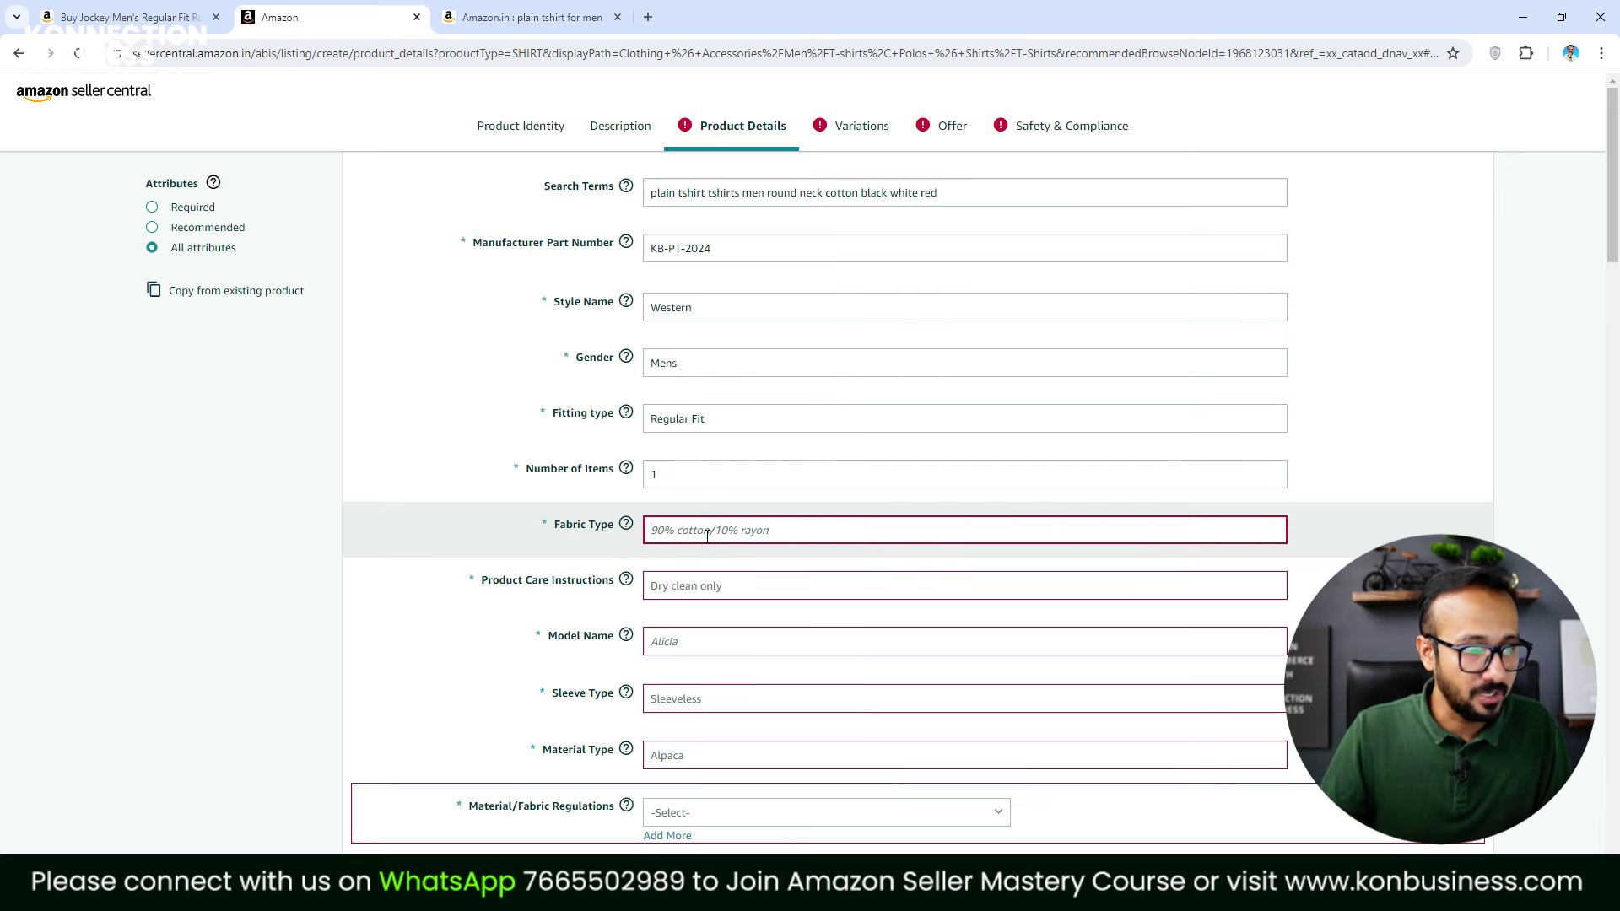
pyautogui.write('100% Cot')
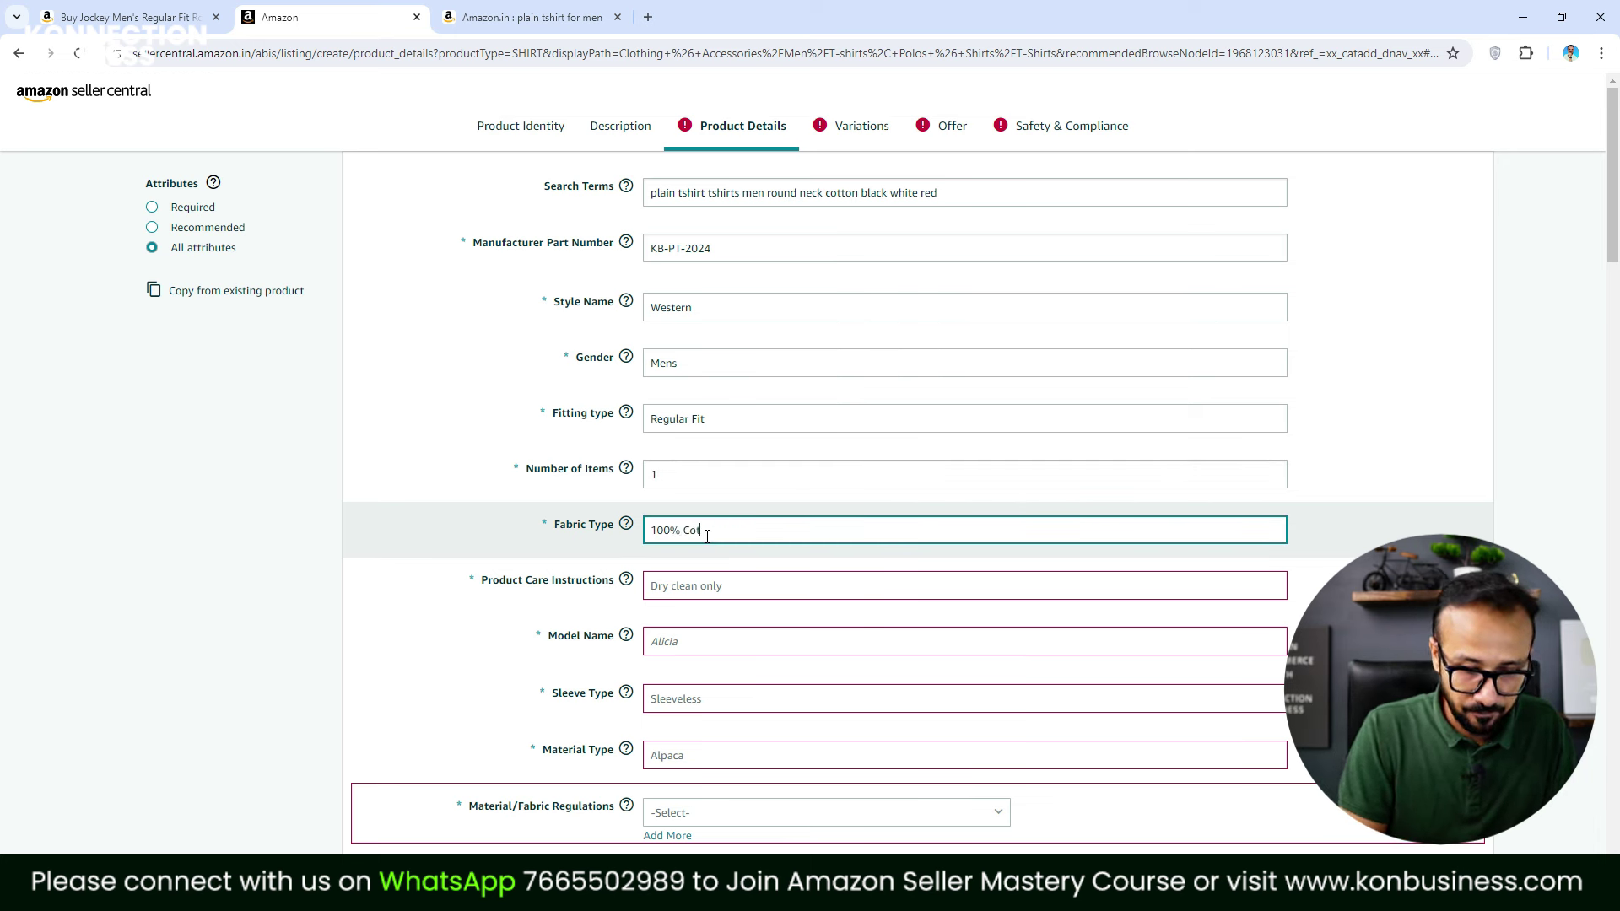
pyautogui.write('ton')
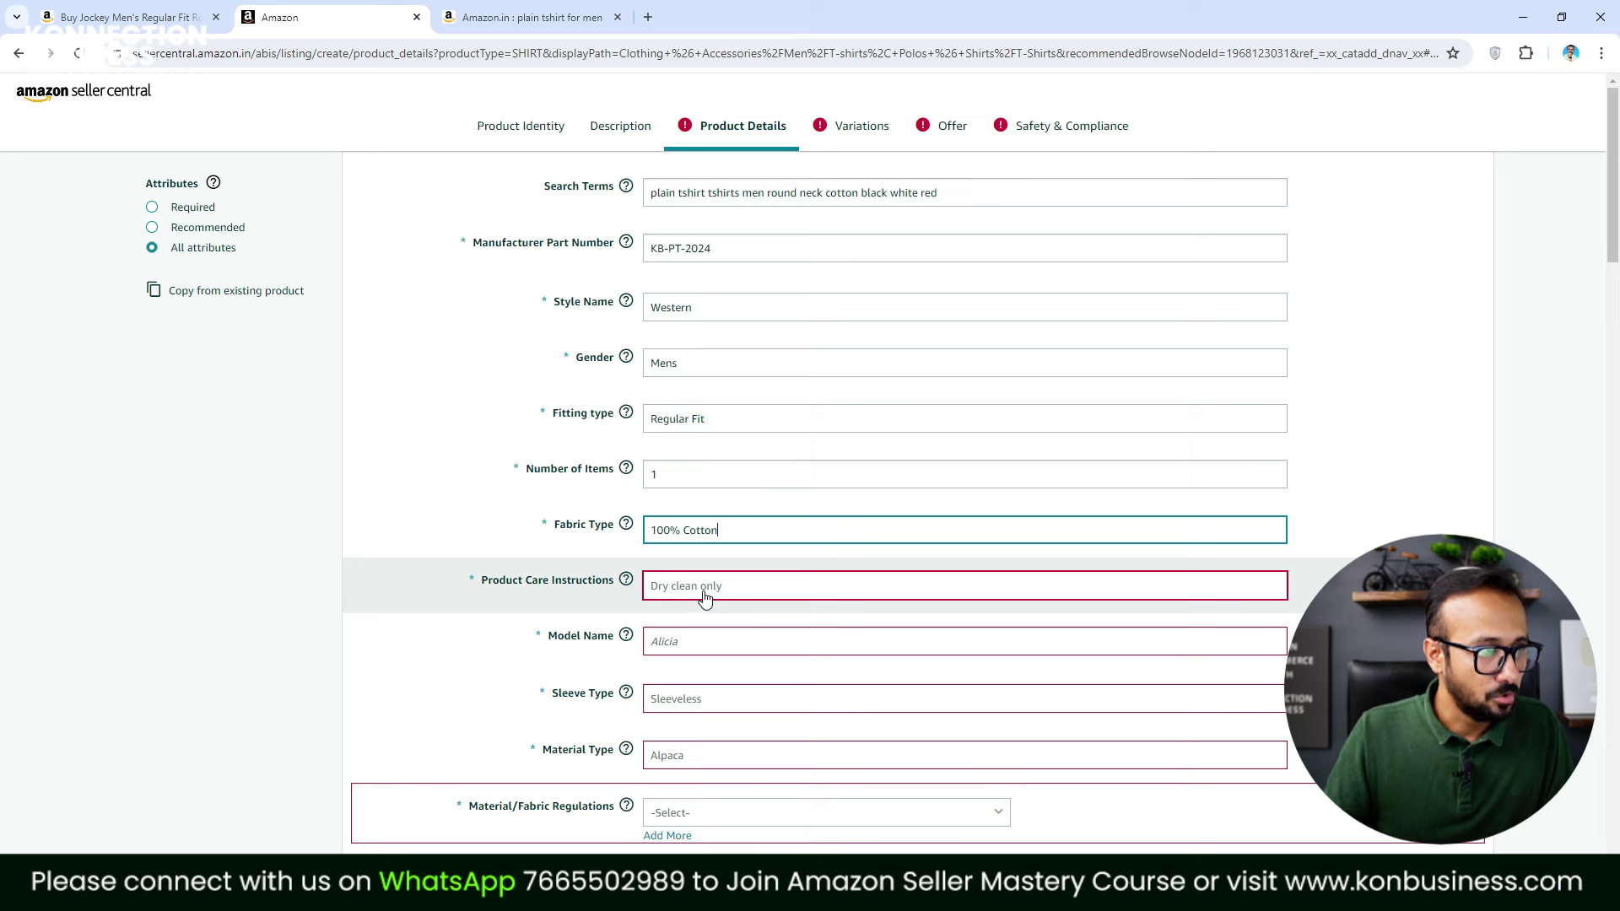
# Set care instructions to Machine Wash and sleeve type to Half Sleeve
pyautogui.click(705, 598)
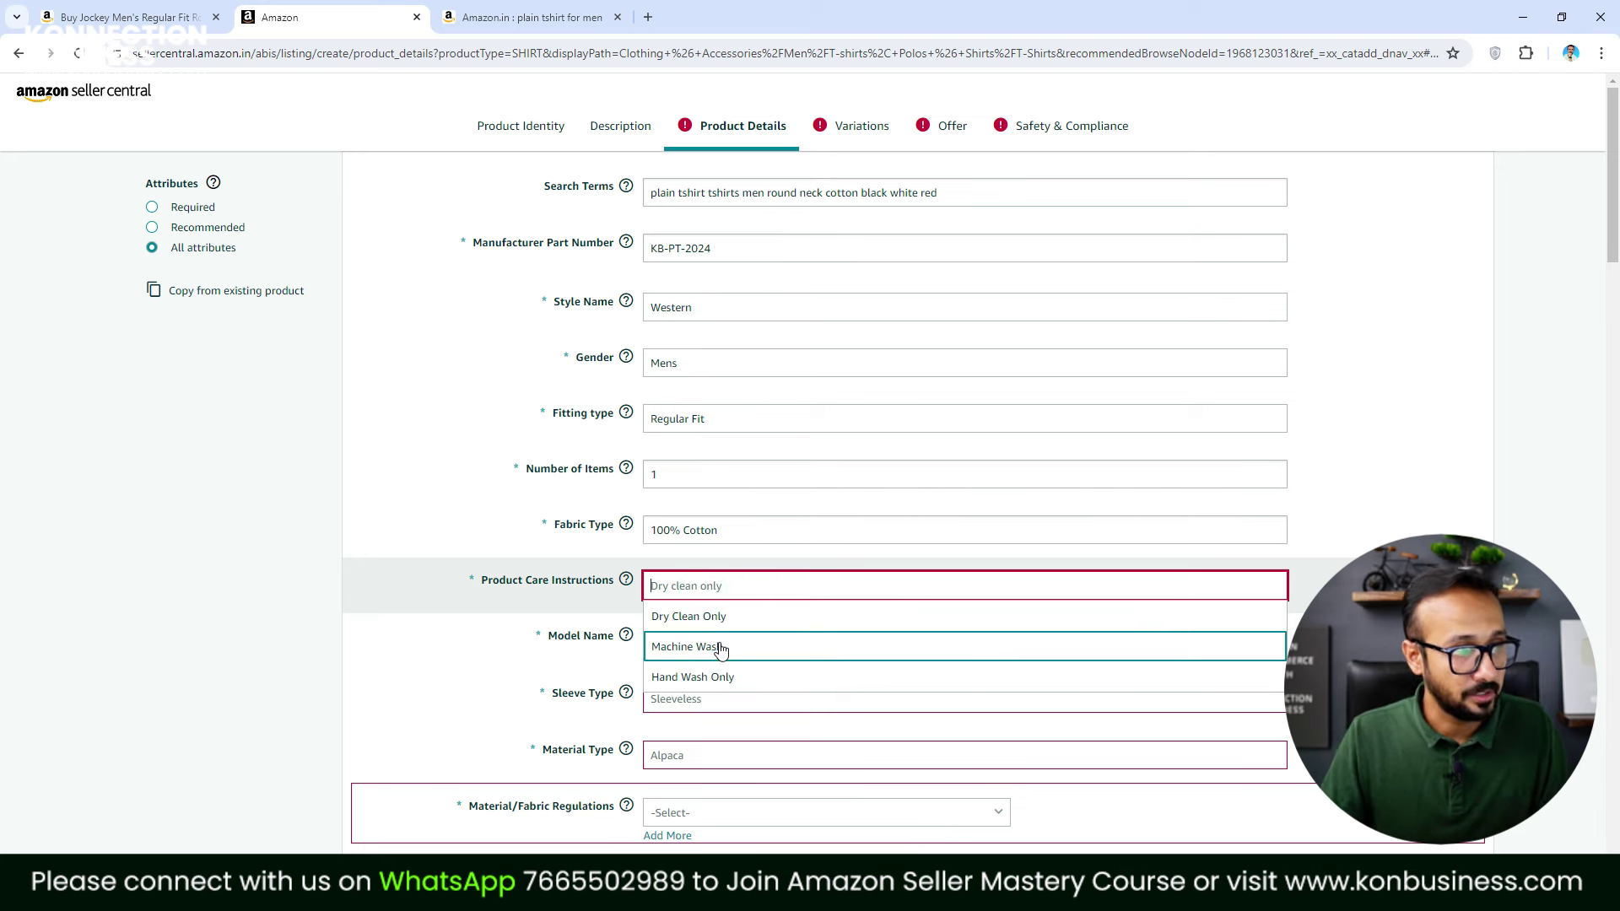
pyautogui.click(723, 651)
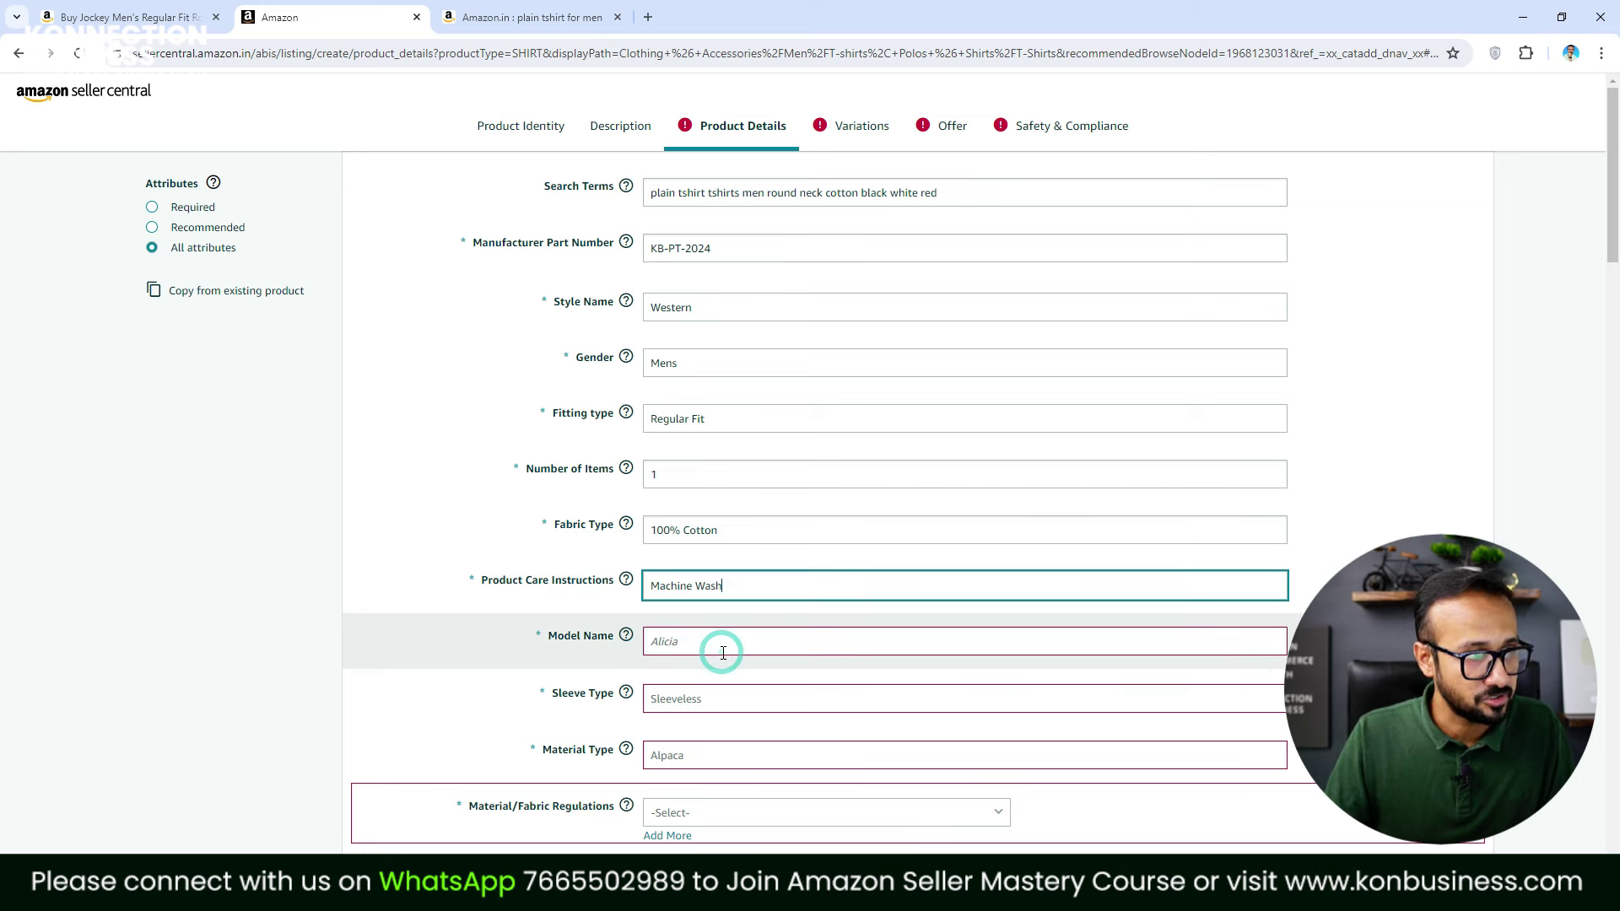
pyautogui.click(757, 712)
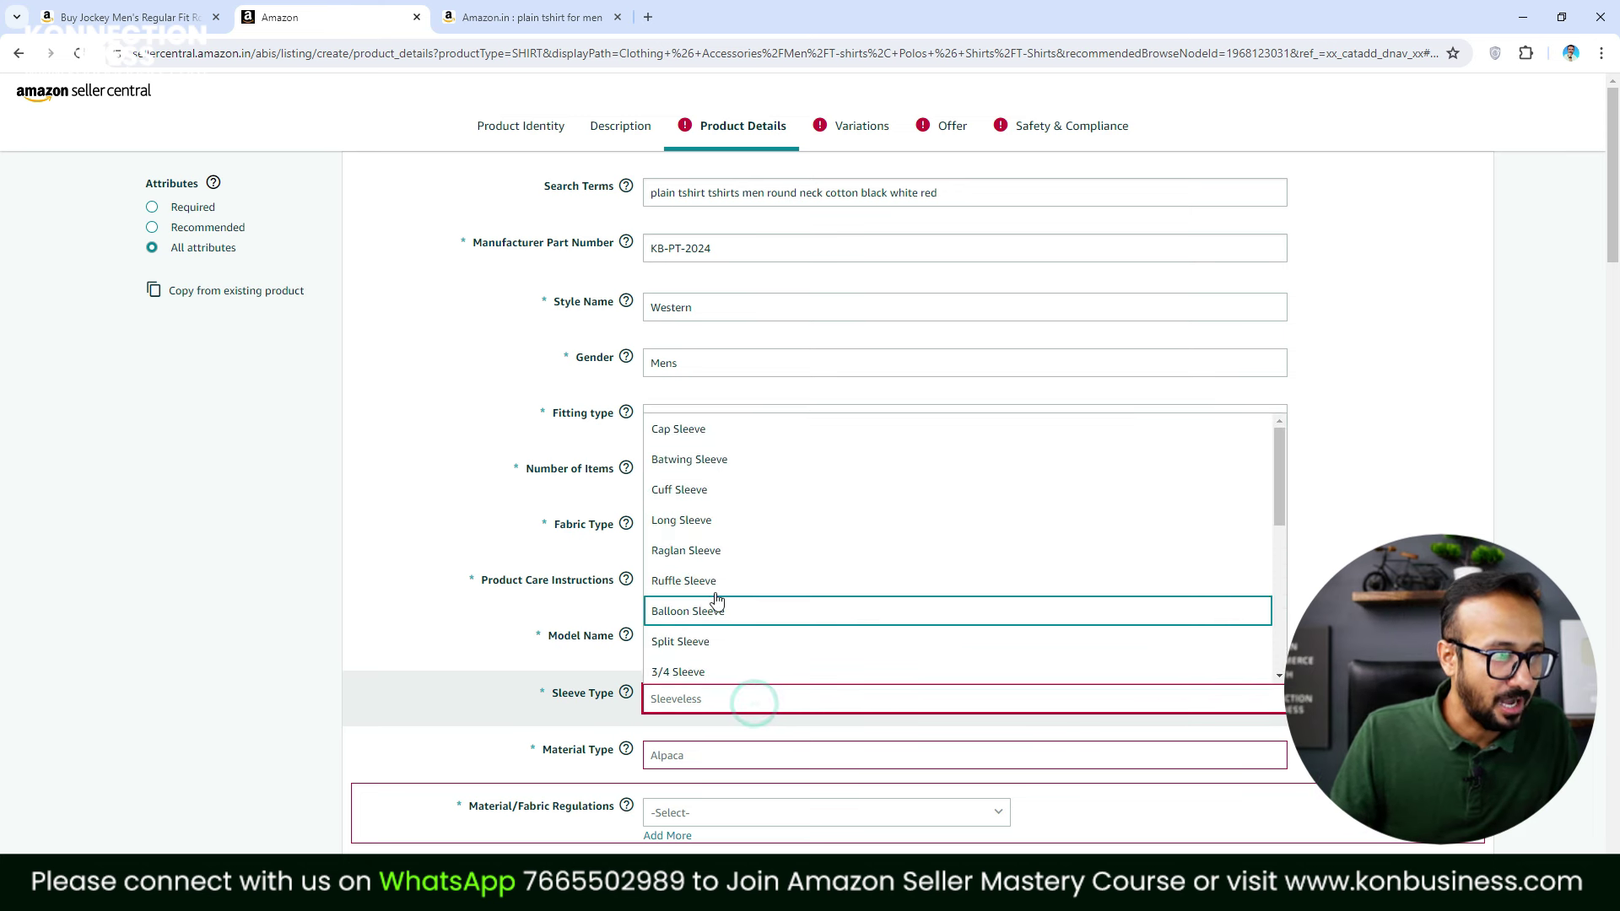
pyautogui.scroll(-4, 725, 496)
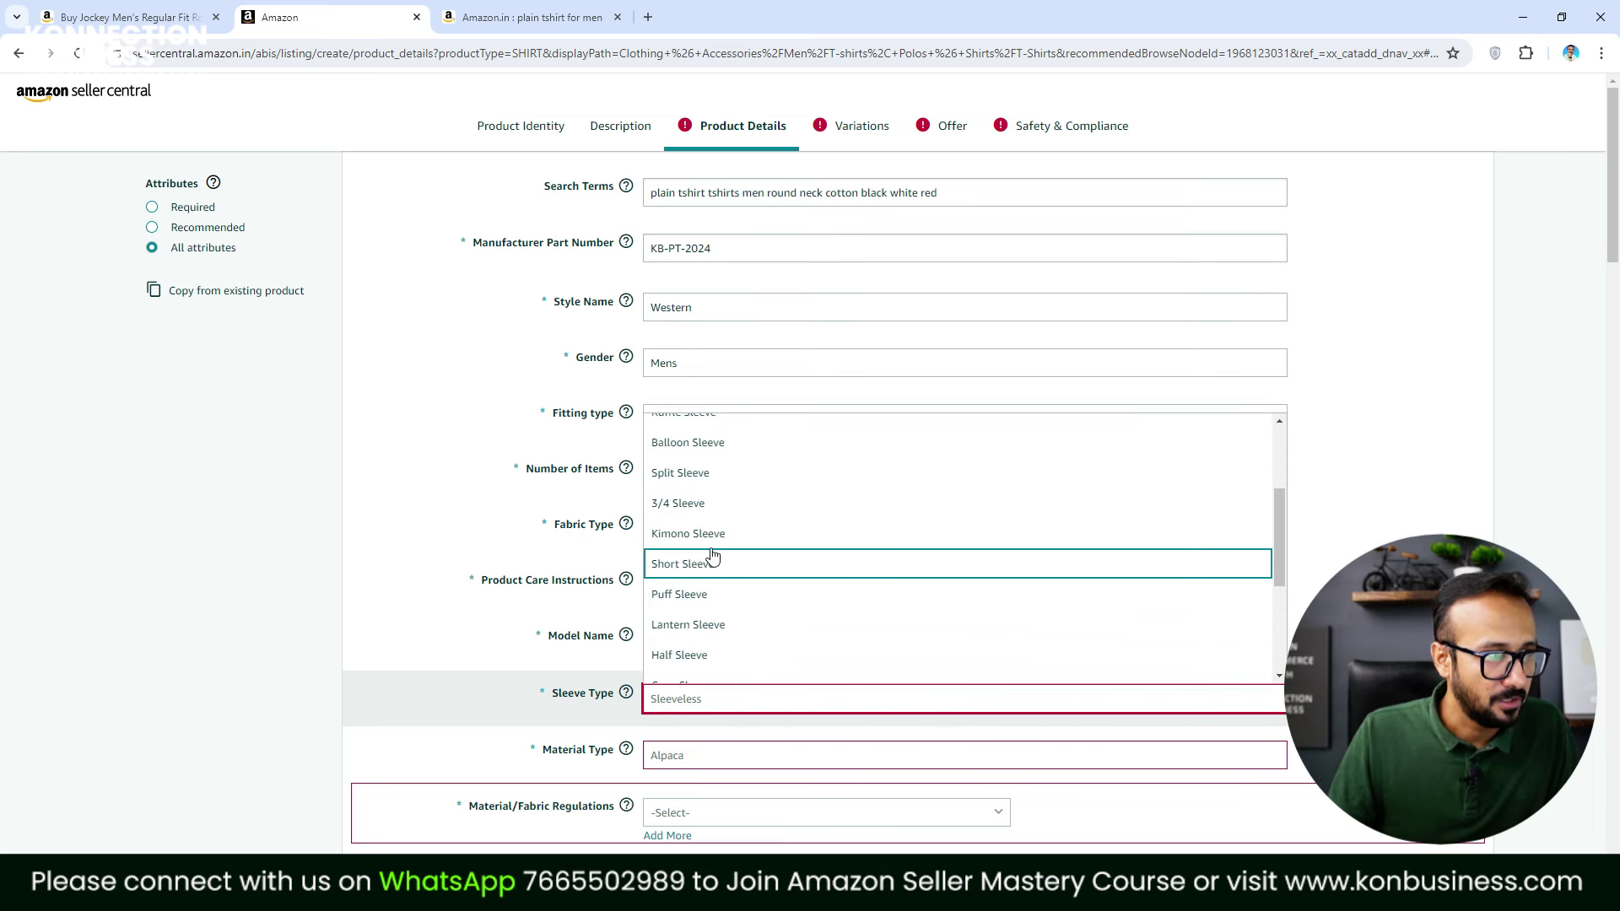
pyautogui.scroll(-2, 698, 598)
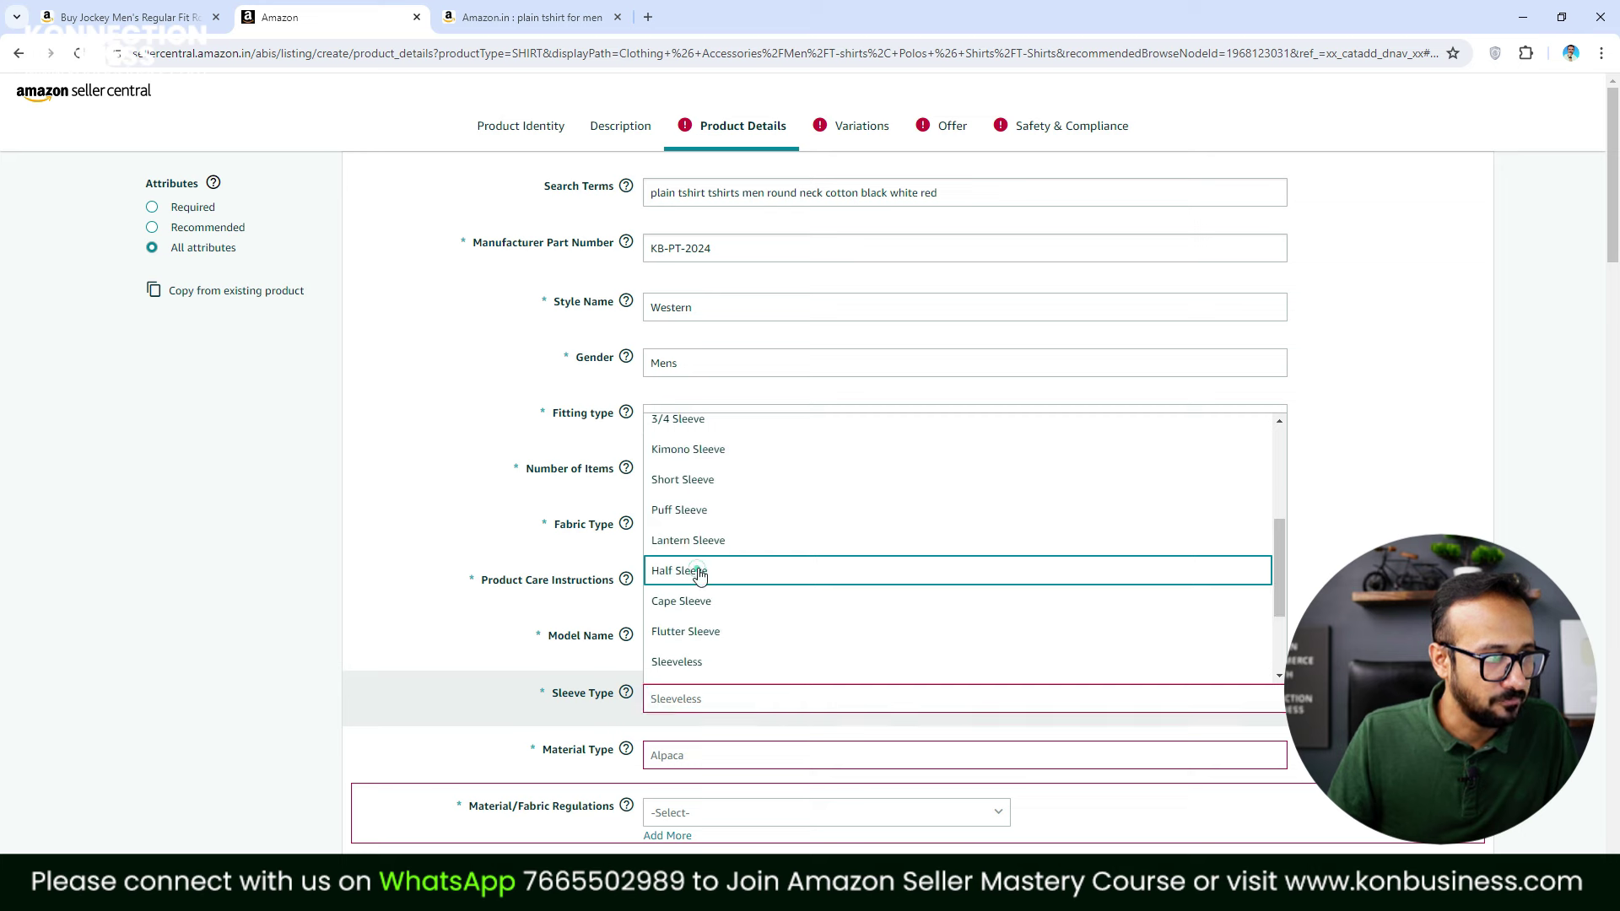
pyautogui.click(697, 568)
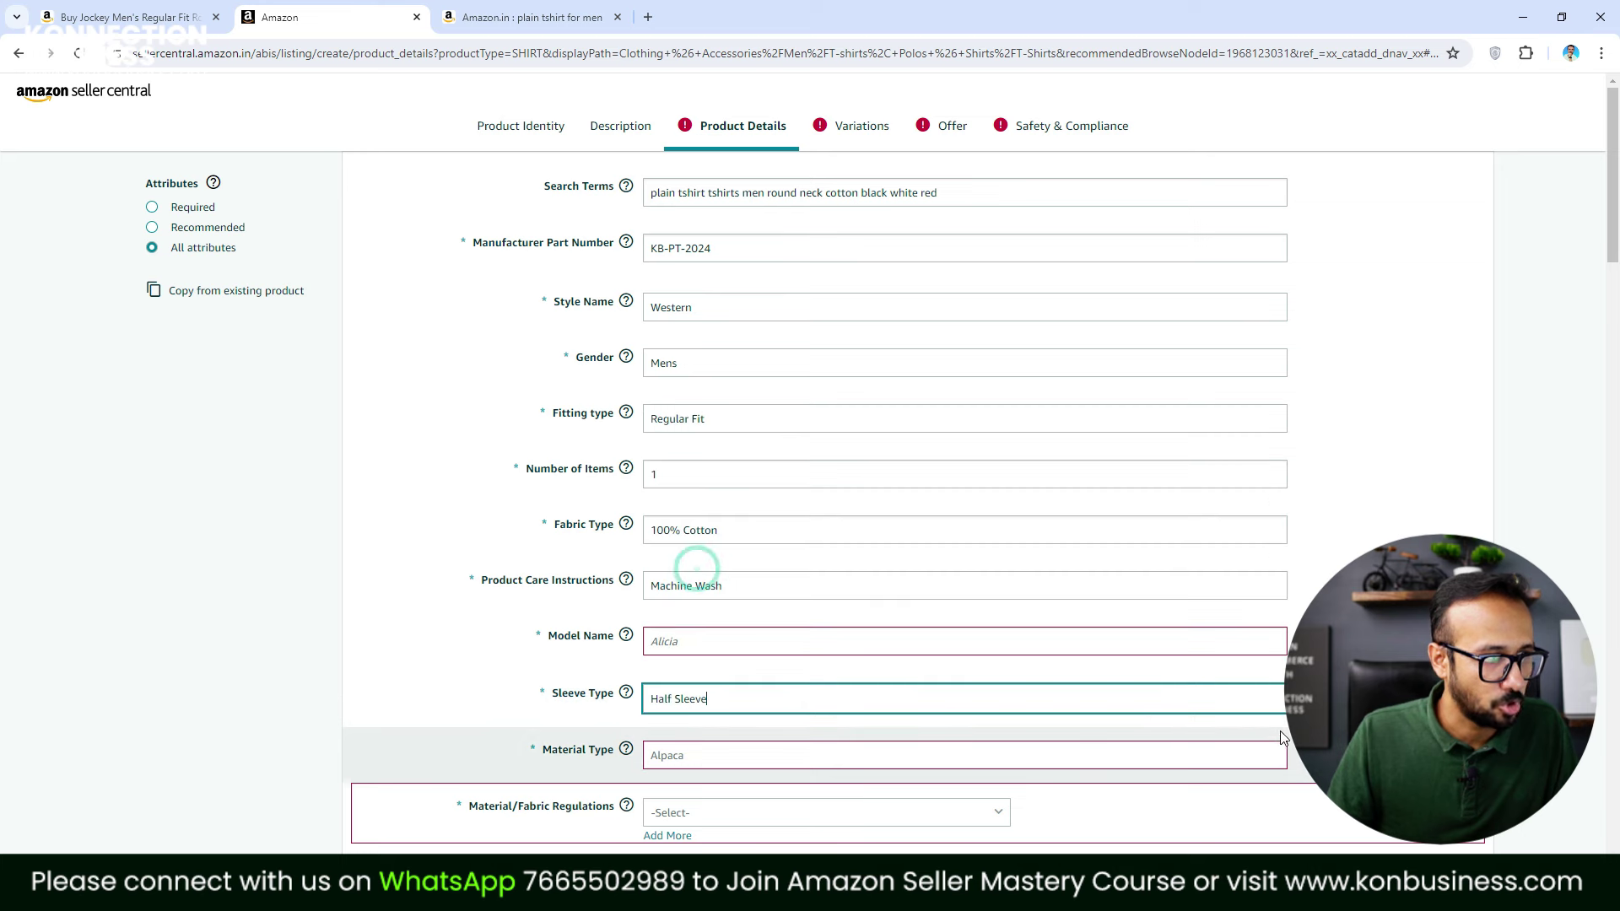
pyautogui.click(724, 649)
# Enter model name KBM, choose Cotton material, Not Applicable fabric regulations and Fashion lifecycle supply type
pyautogui.write('KBM')
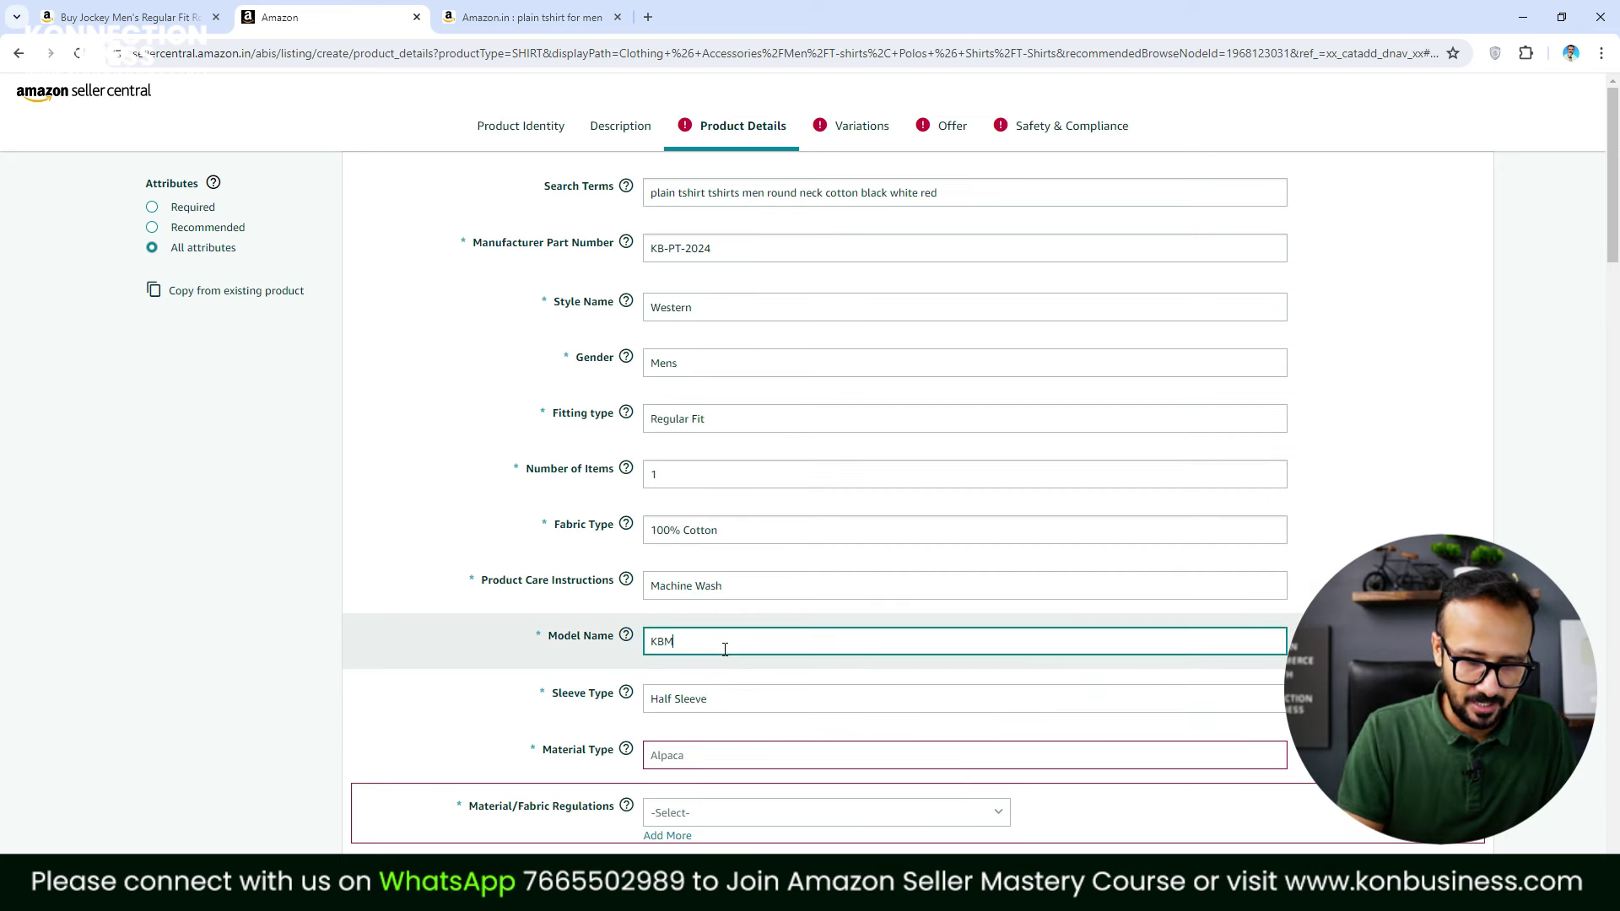
pyautogui.scroll(-2, 637, 680)
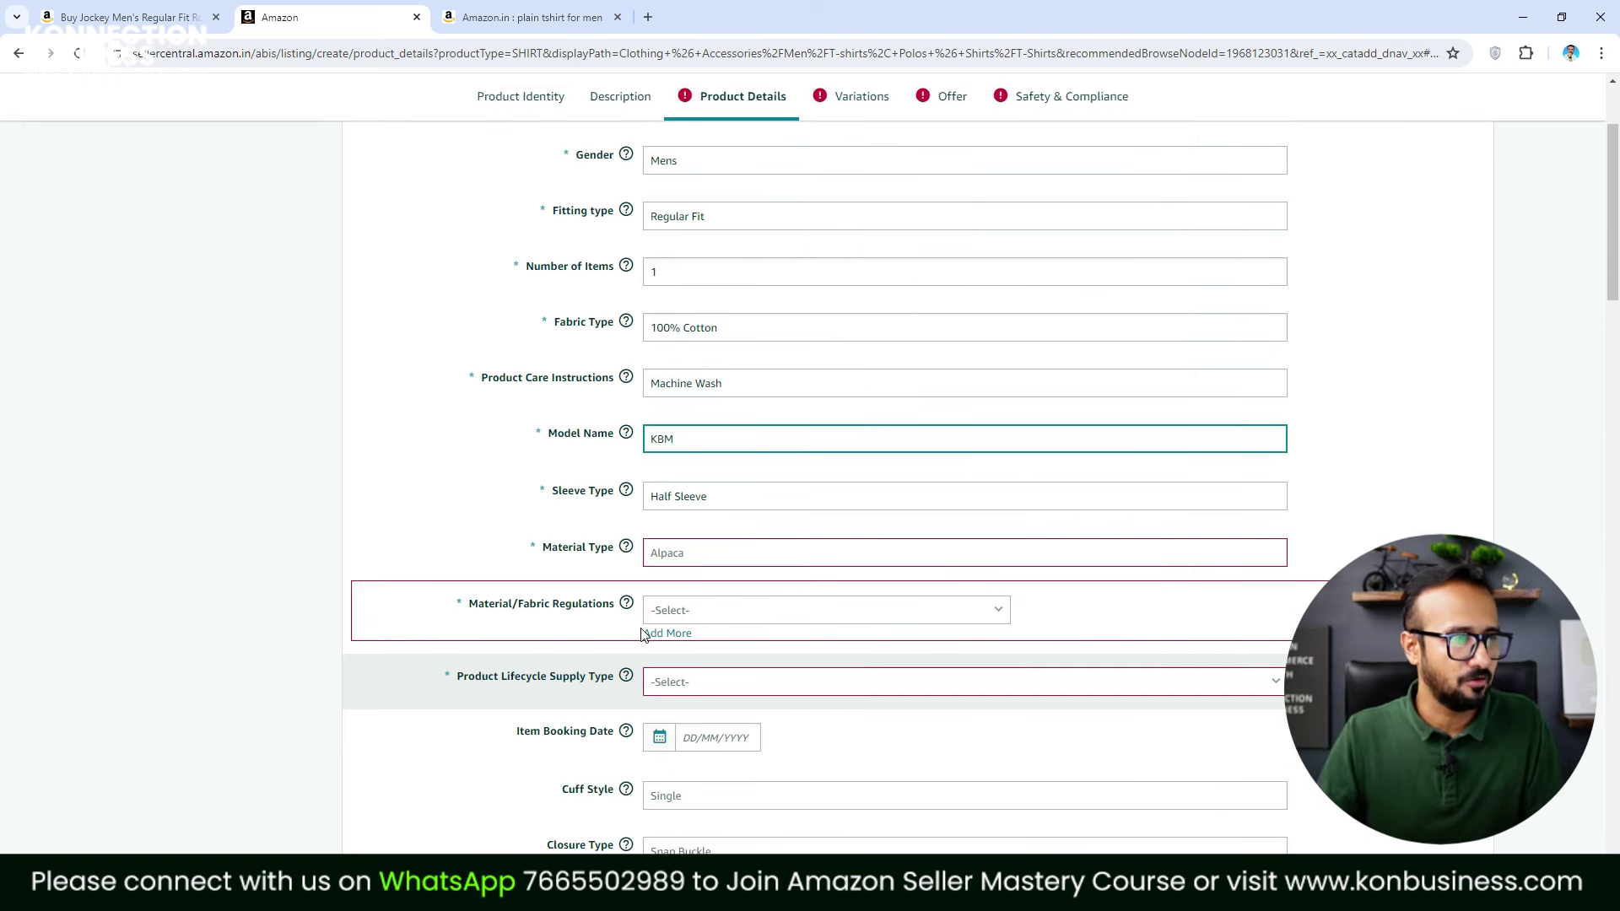
pyautogui.click(704, 556)
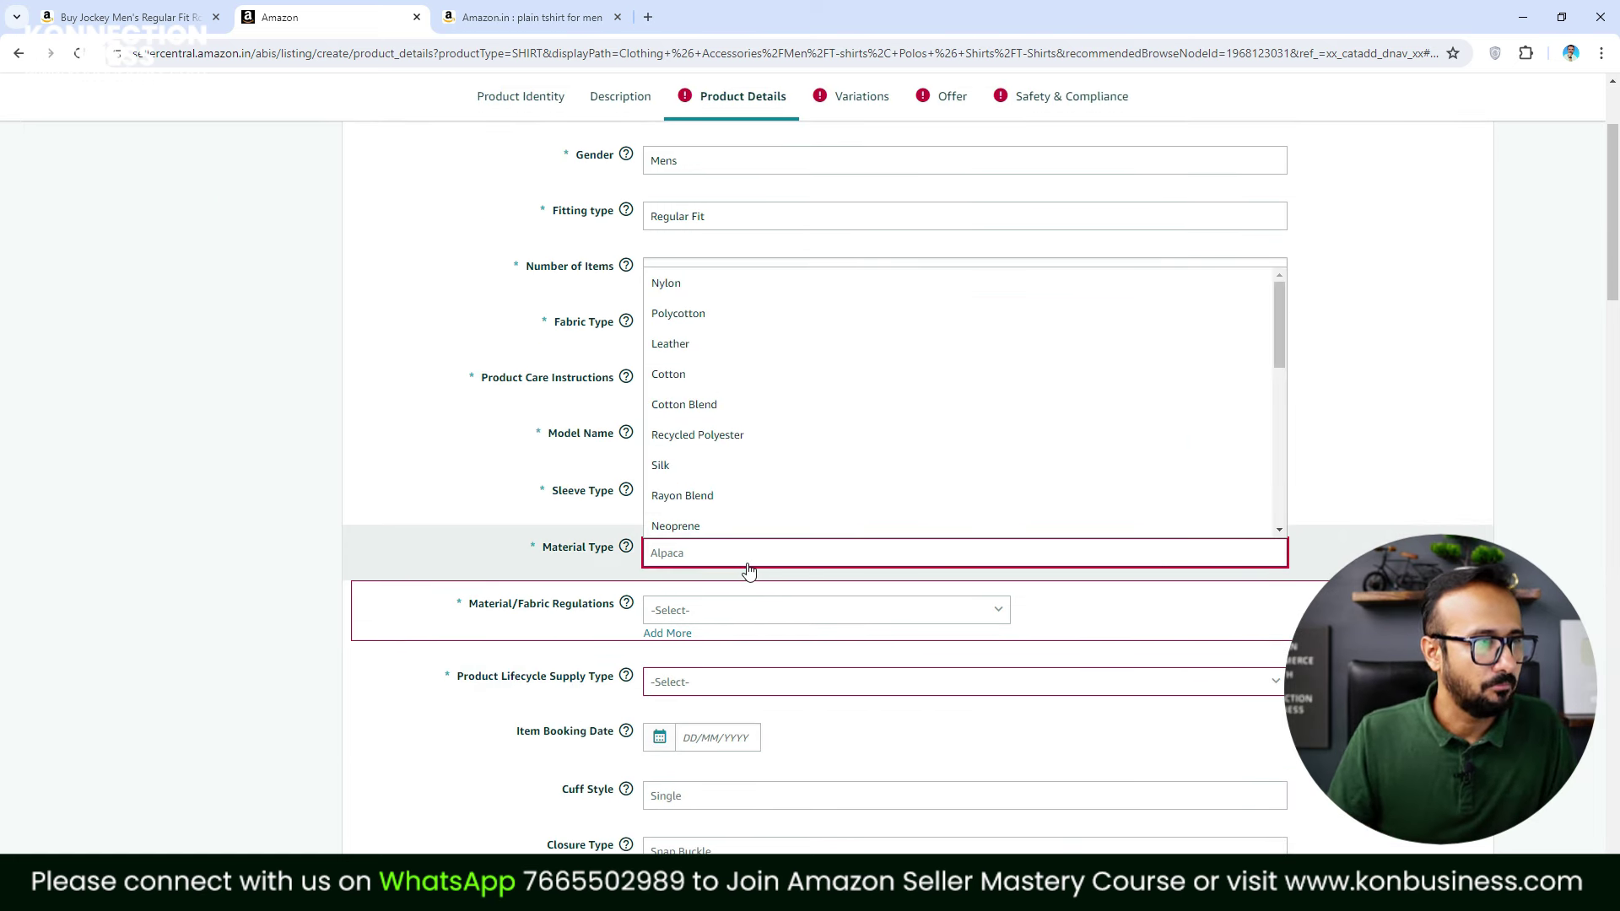
pyautogui.click(699, 374)
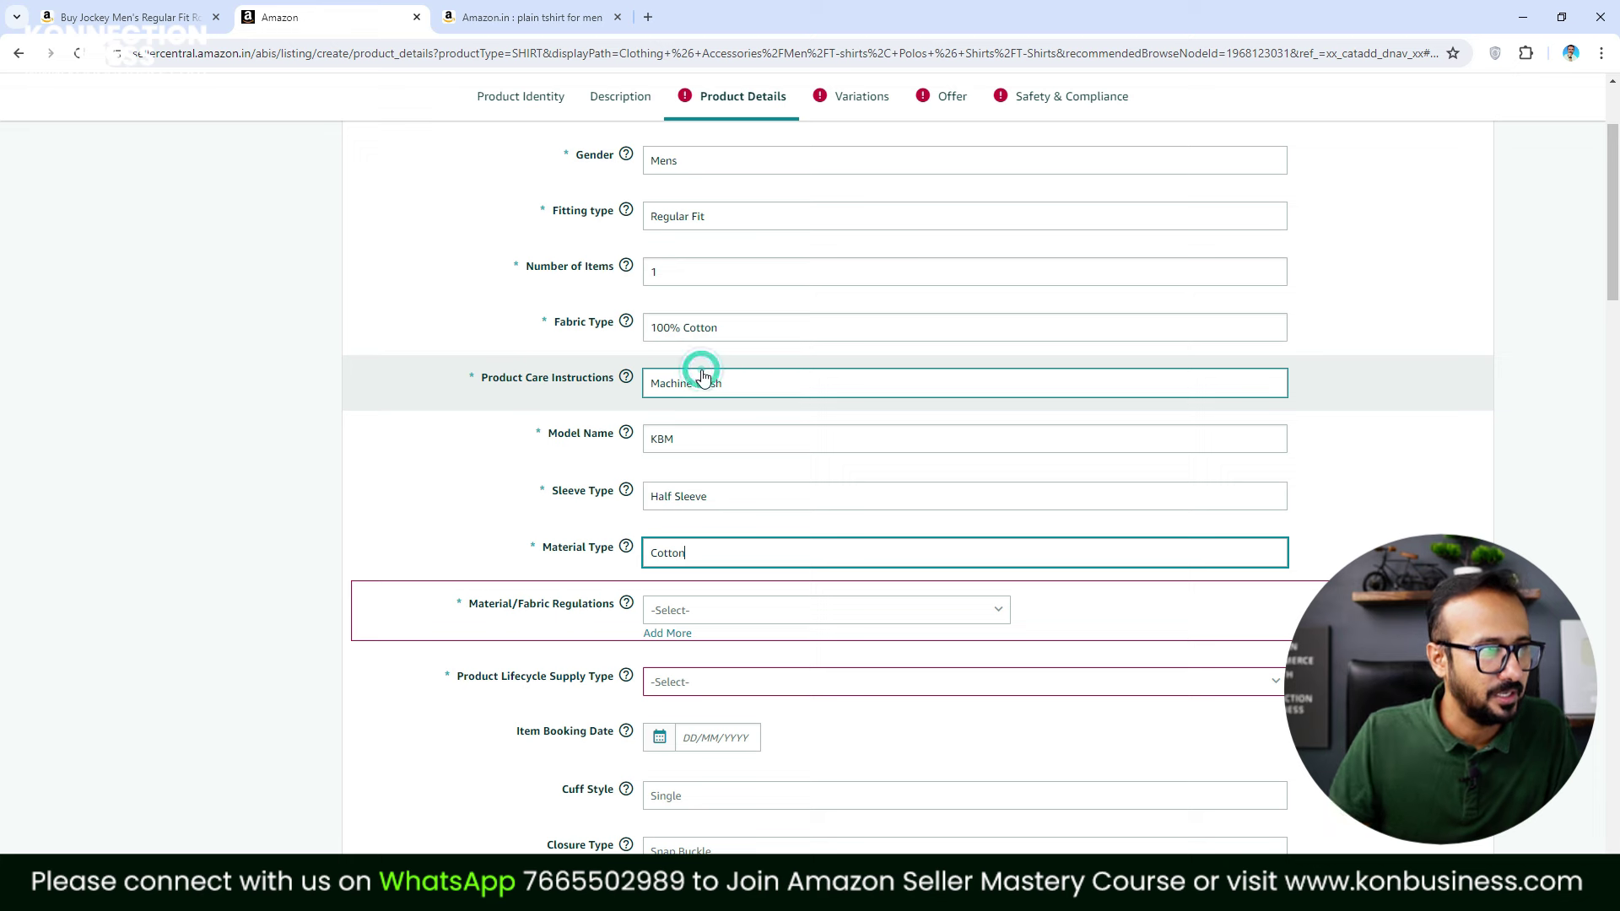
pyautogui.click(748, 611)
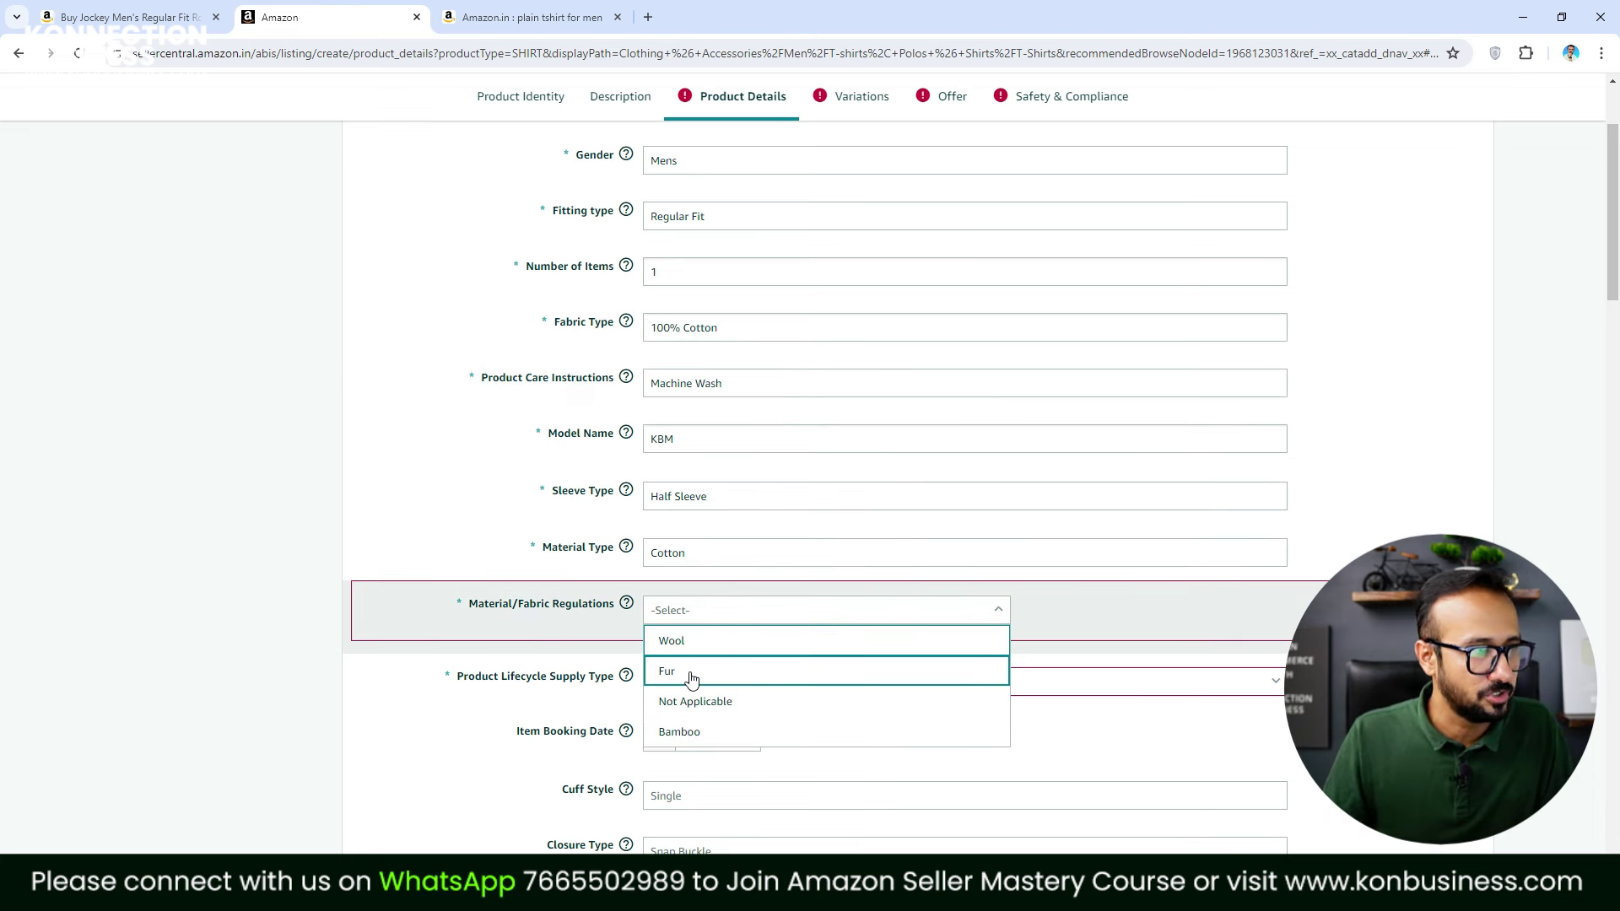
pyautogui.click(709, 701)
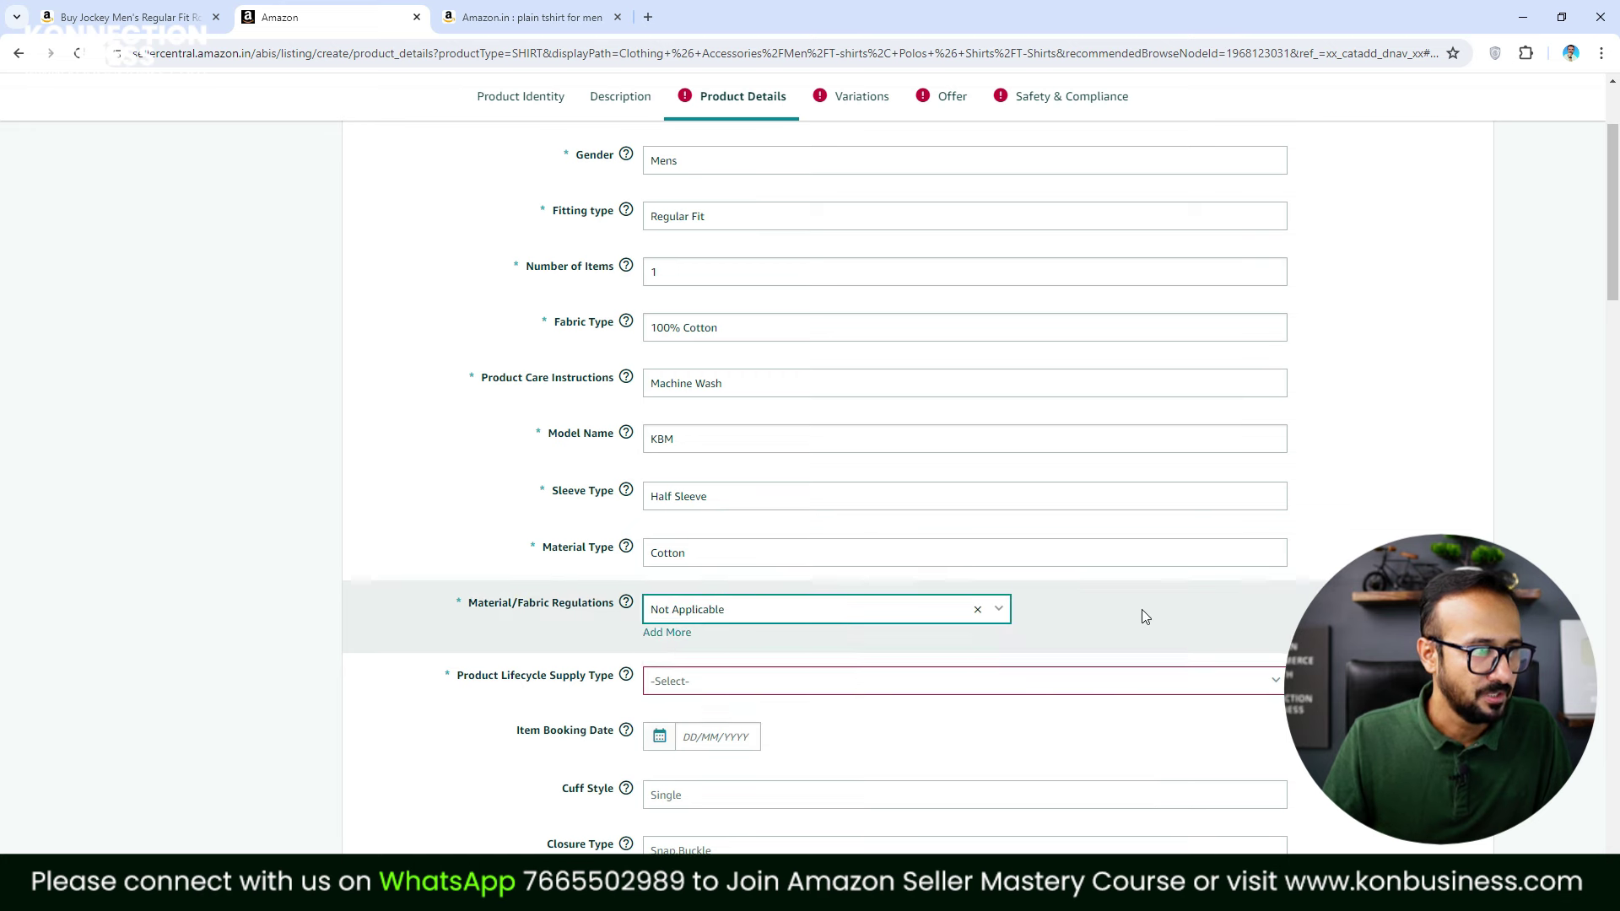
pyautogui.scroll(-1, 905, 723)
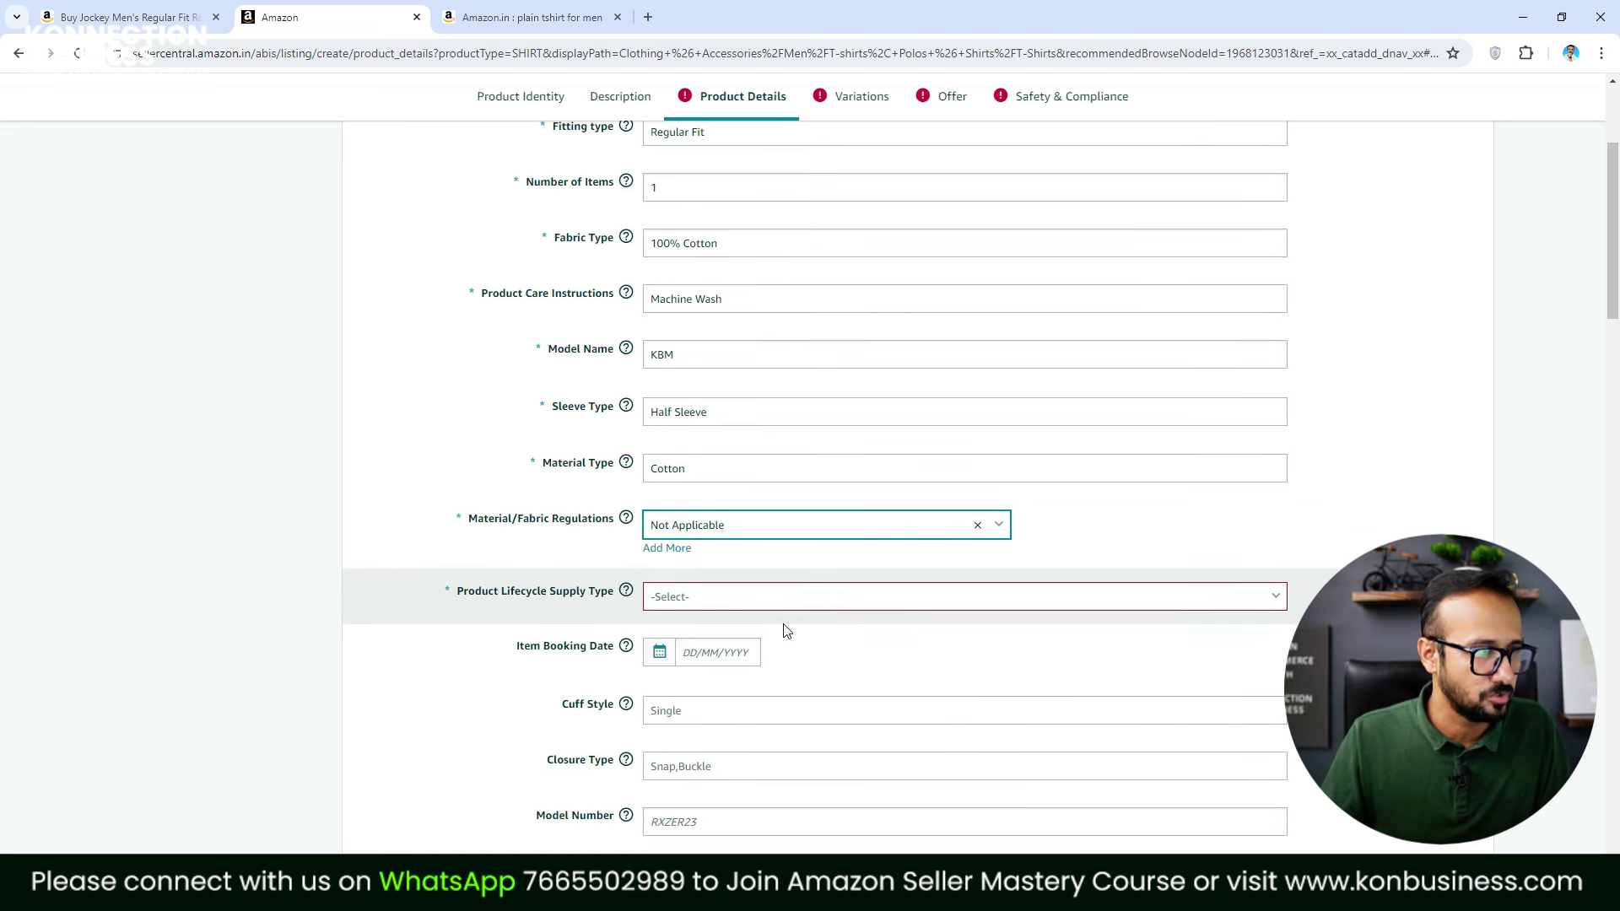
pyautogui.click(778, 597)
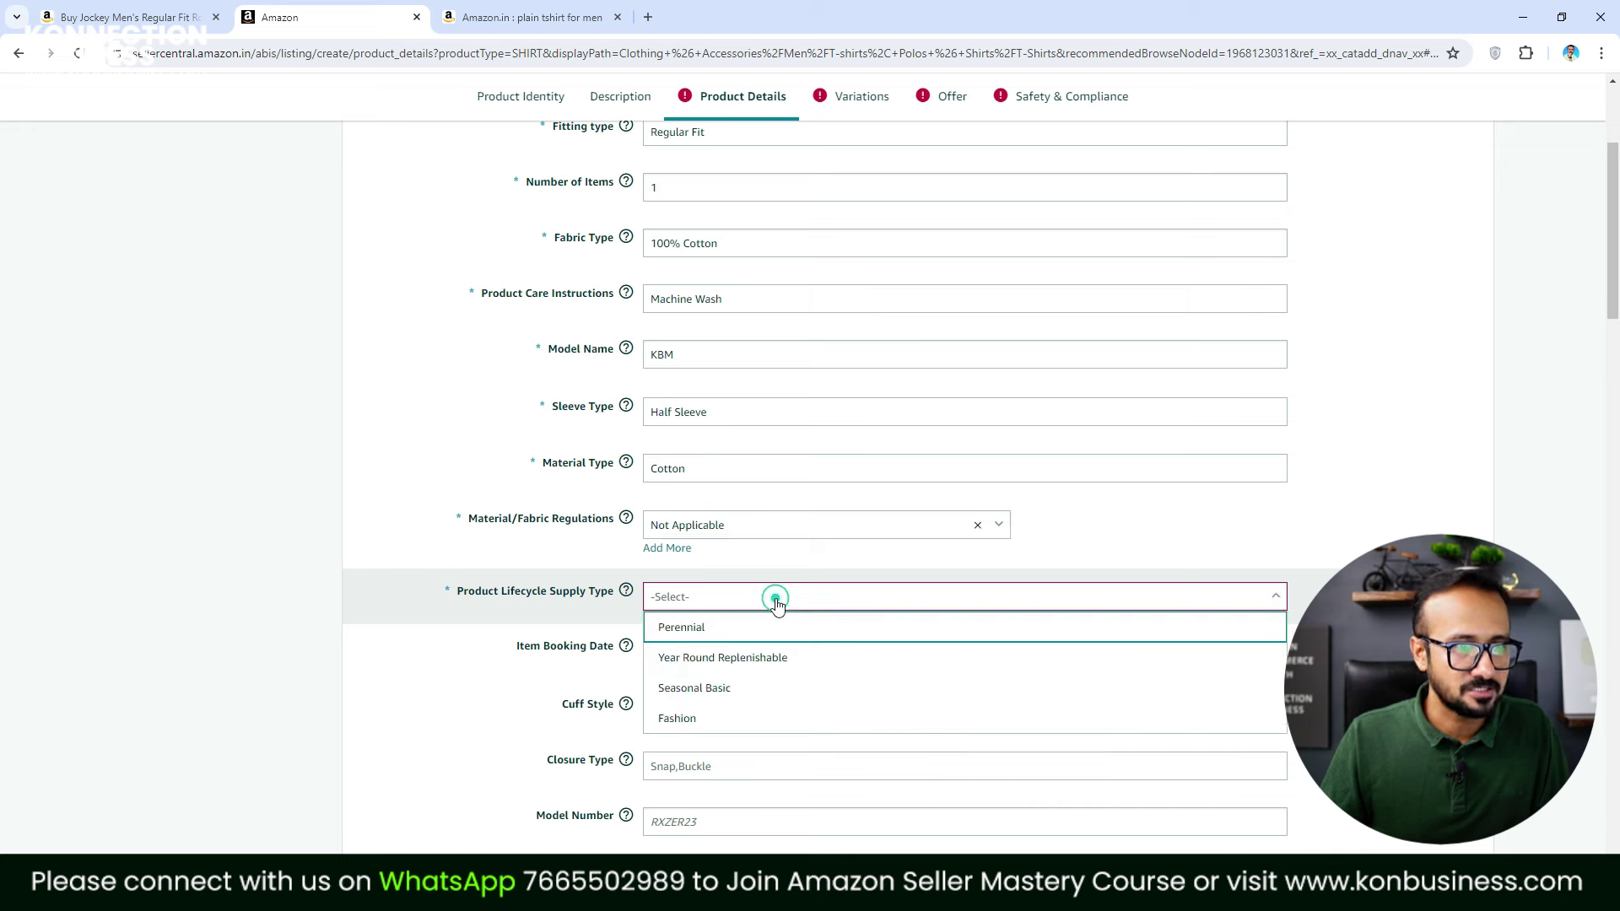
pyautogui.click(736, 716)
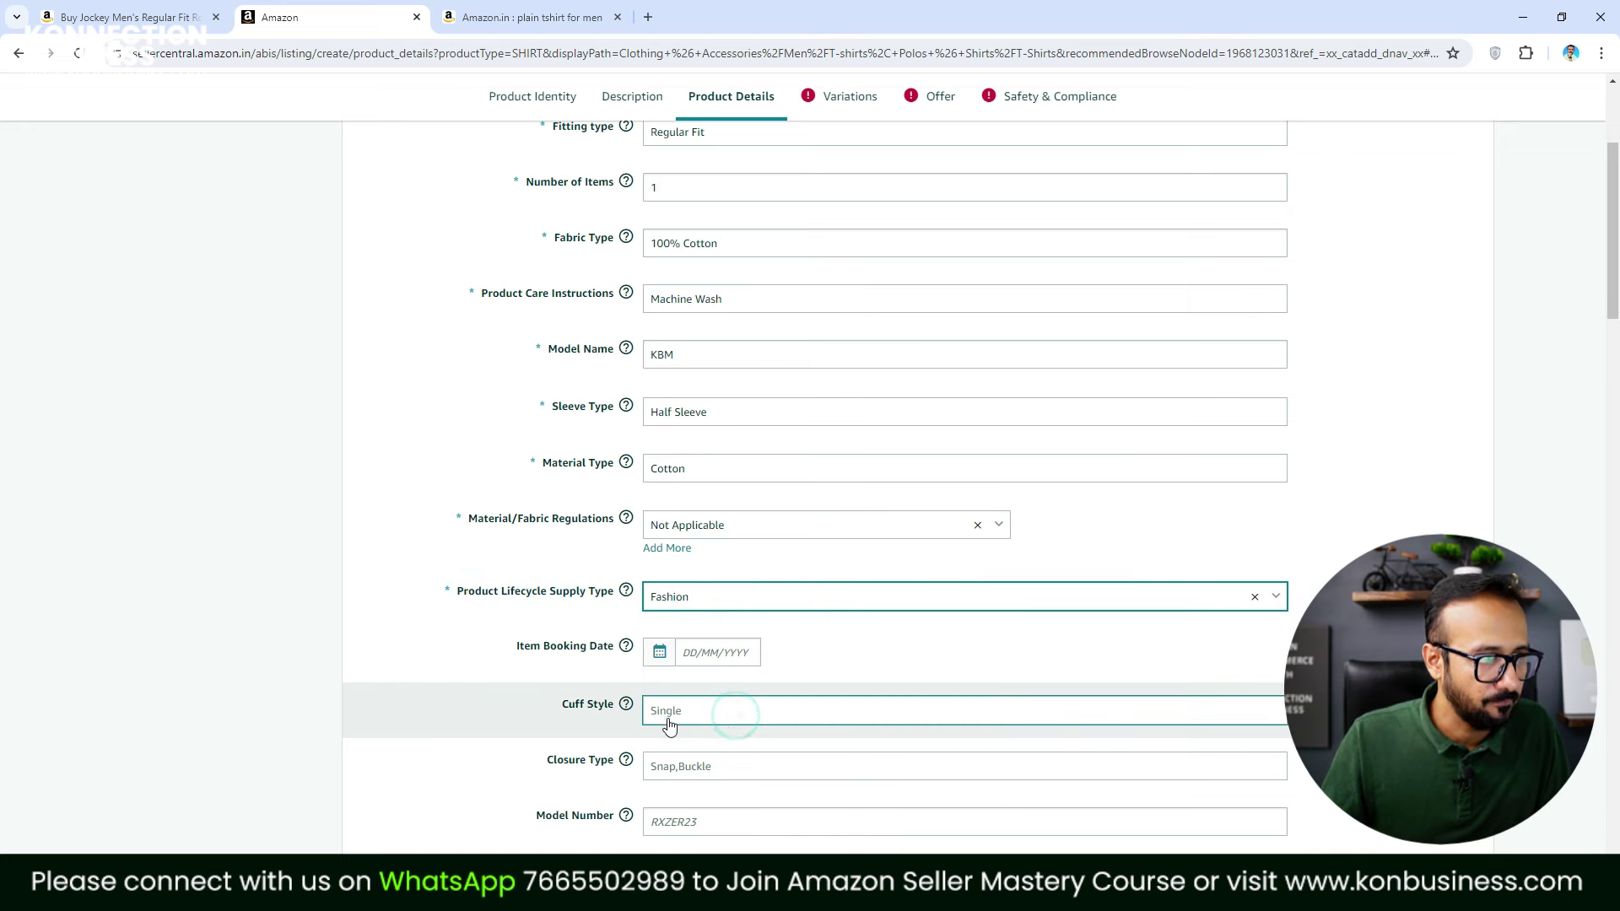
# Set the package weight to 150 GR
pyautogui.scroll(-3, 928, 730)
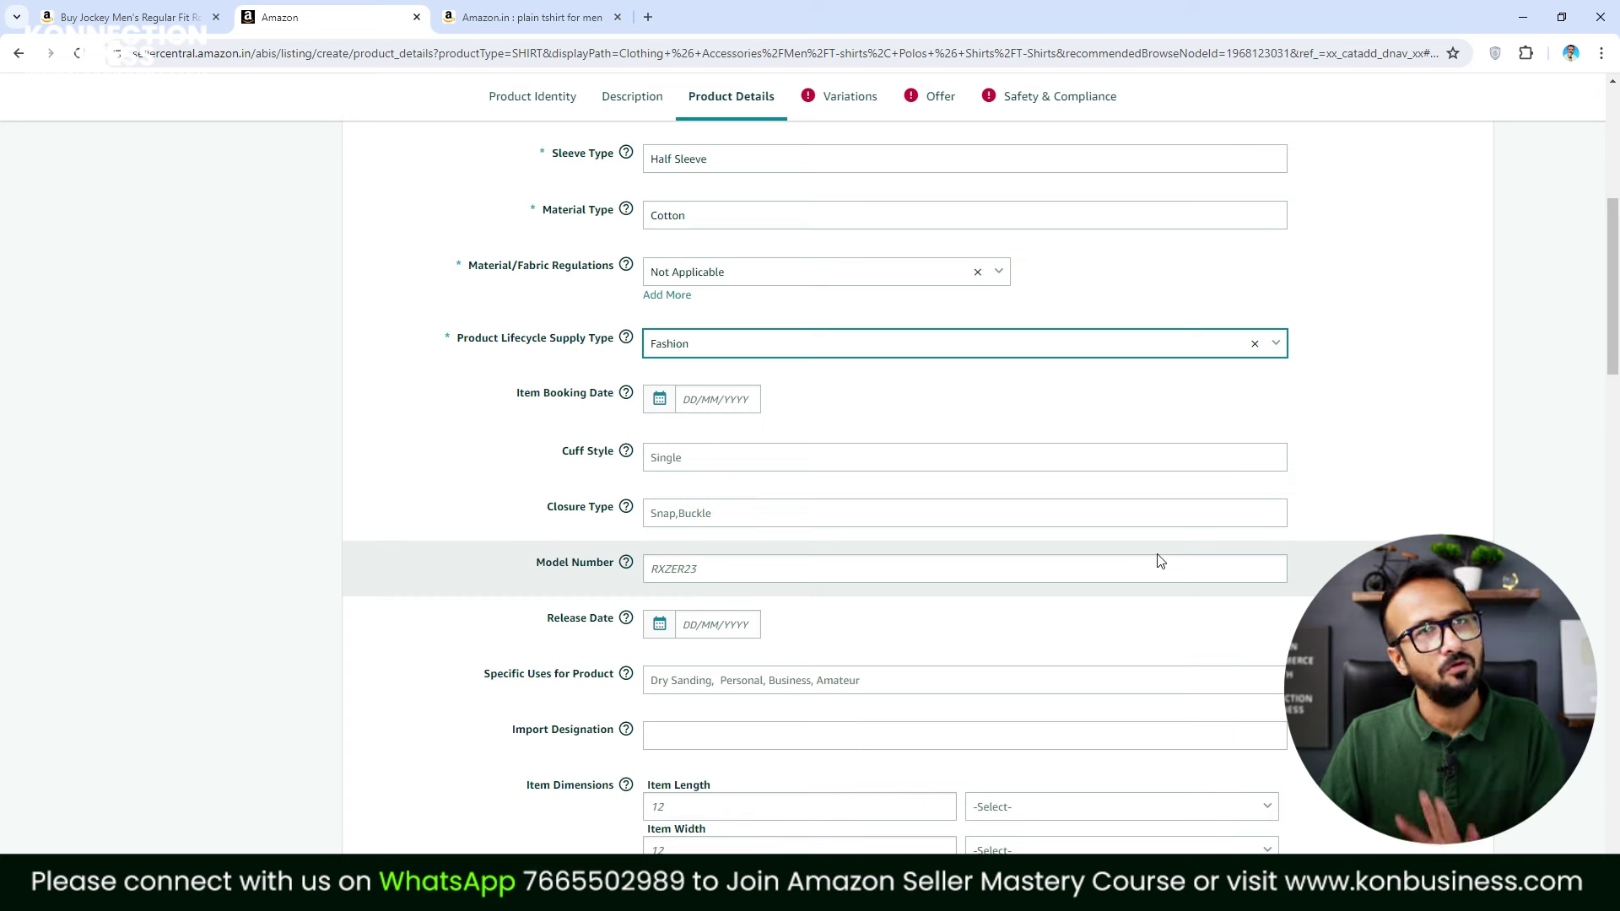
pyautogui.scroll(-5, 1138, 554)
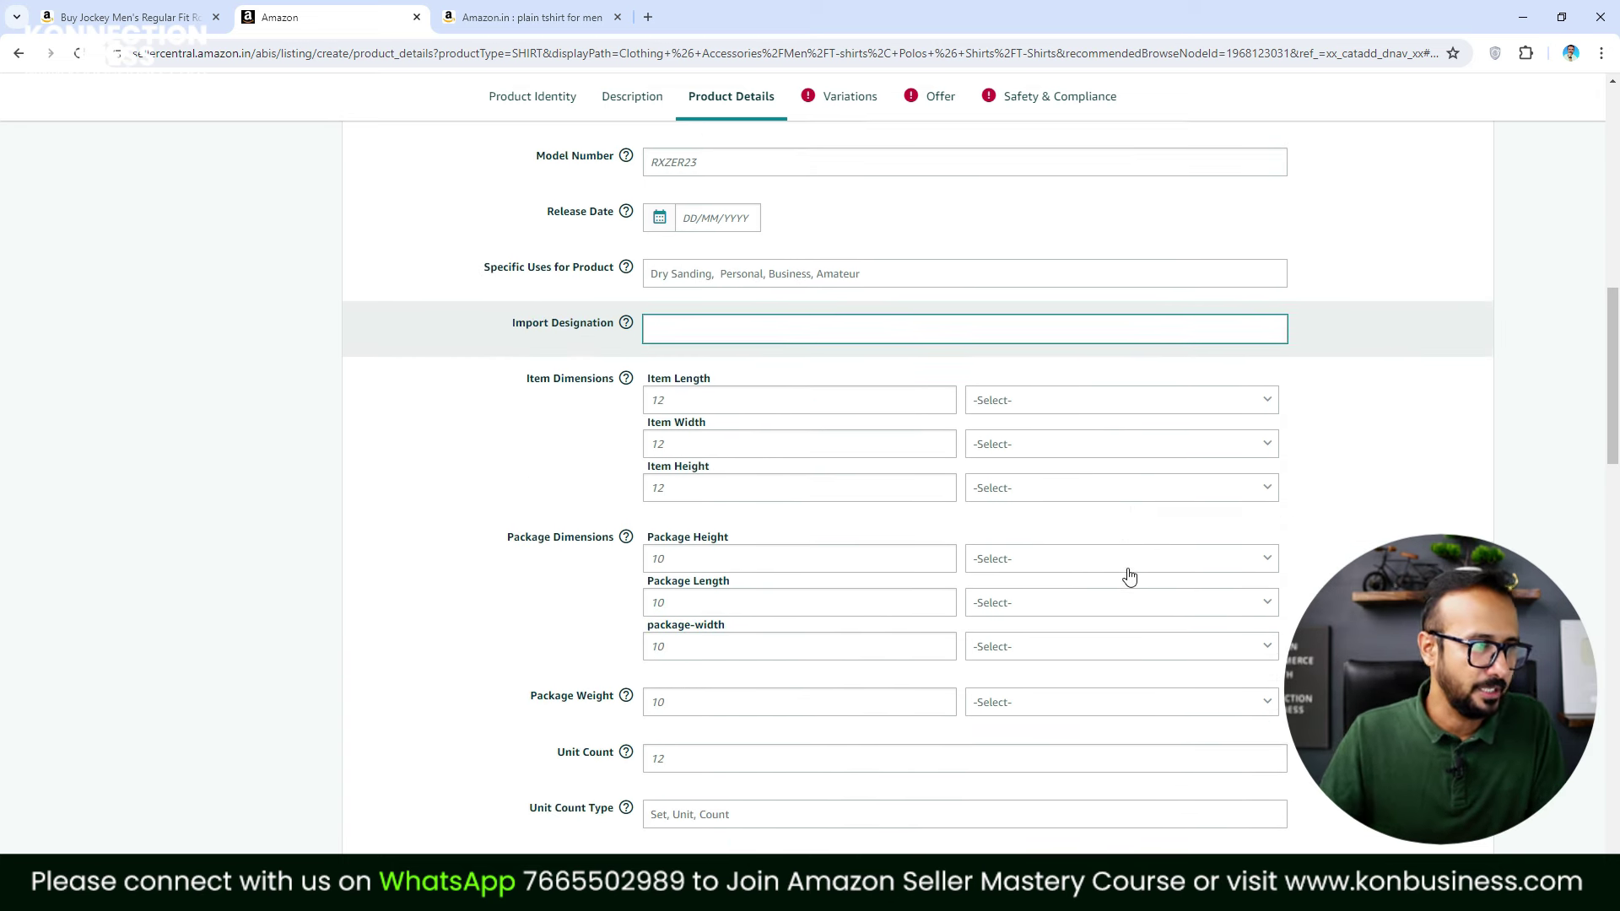
pyautogui.scroll(-3, 986, 643)
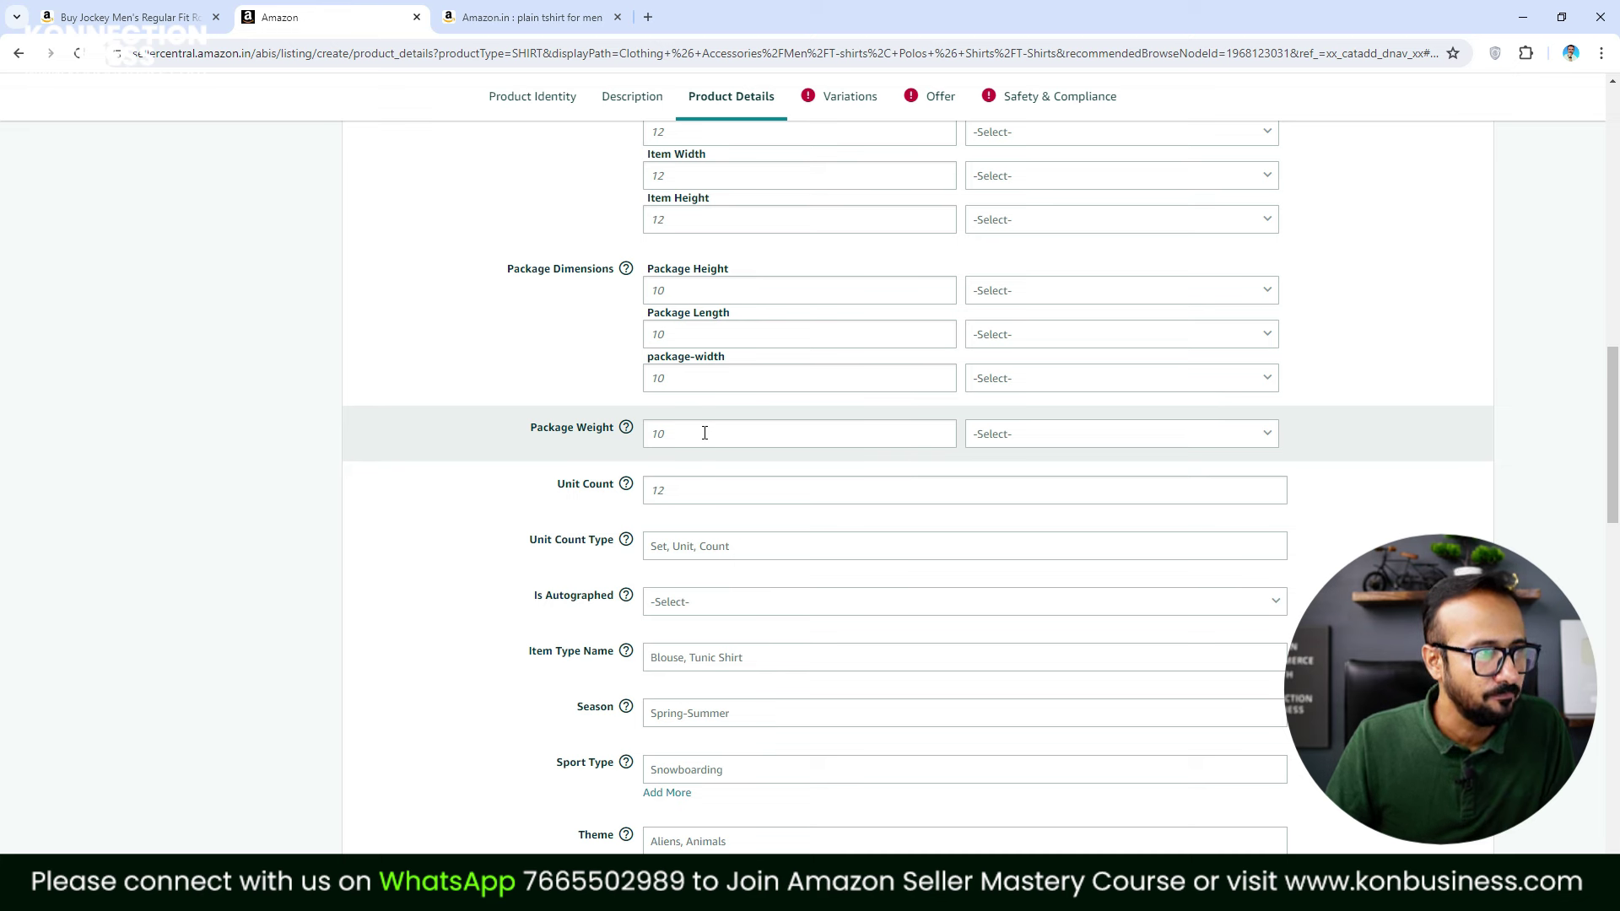
pyautogui.click(1061, 439)
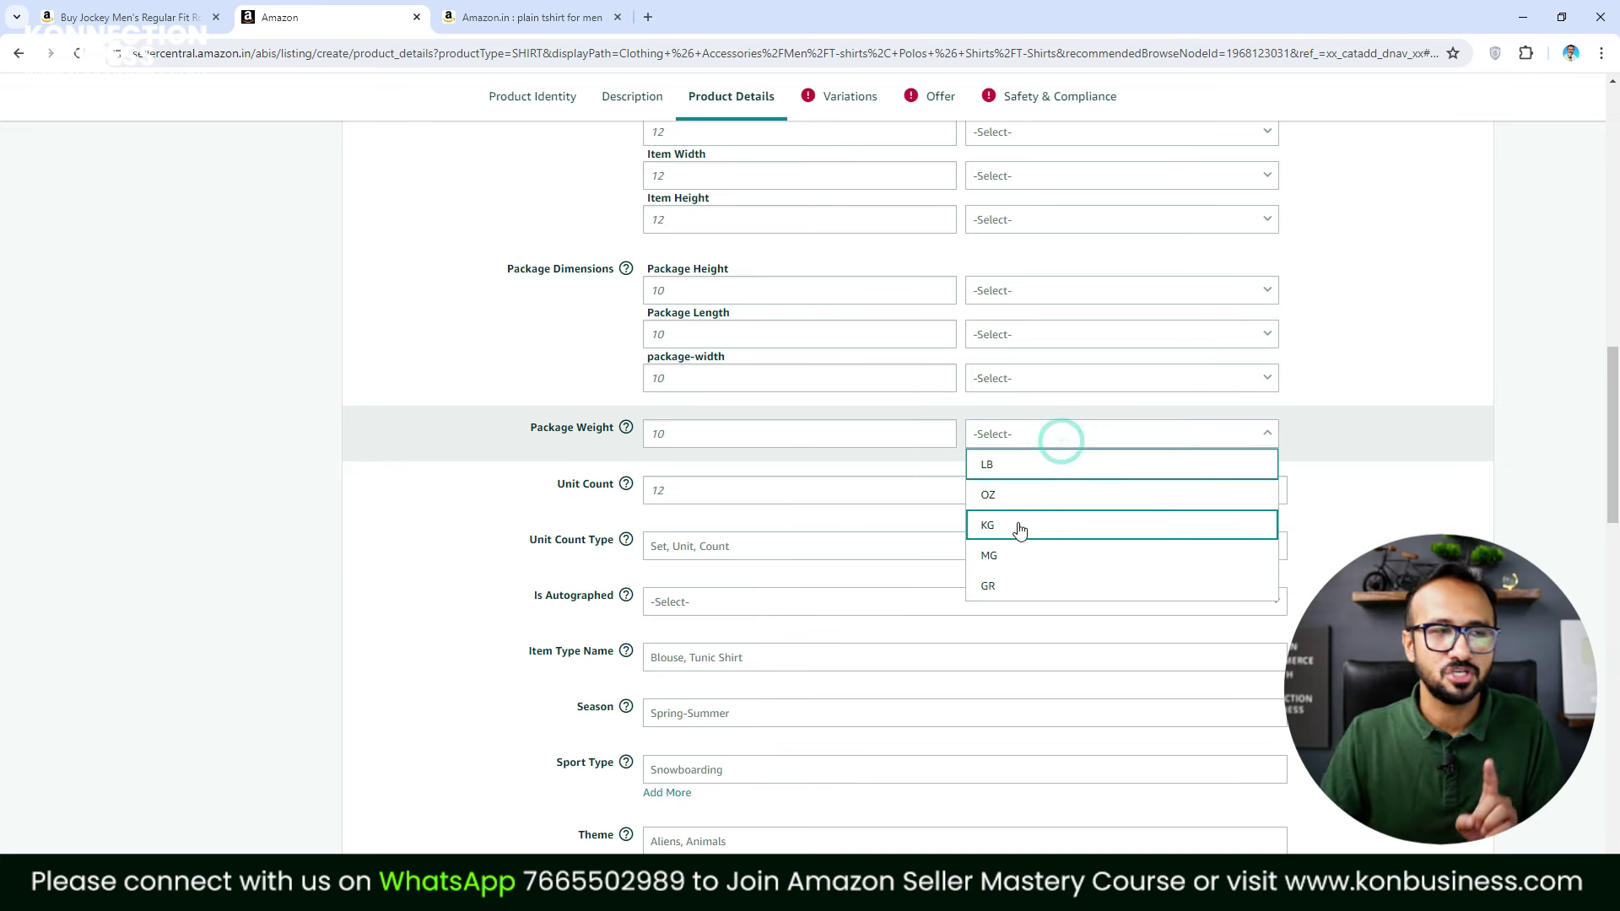
pyautogui.click(1008, 585)
pyautogui.click(713, 435)
pyautogui.write('150')
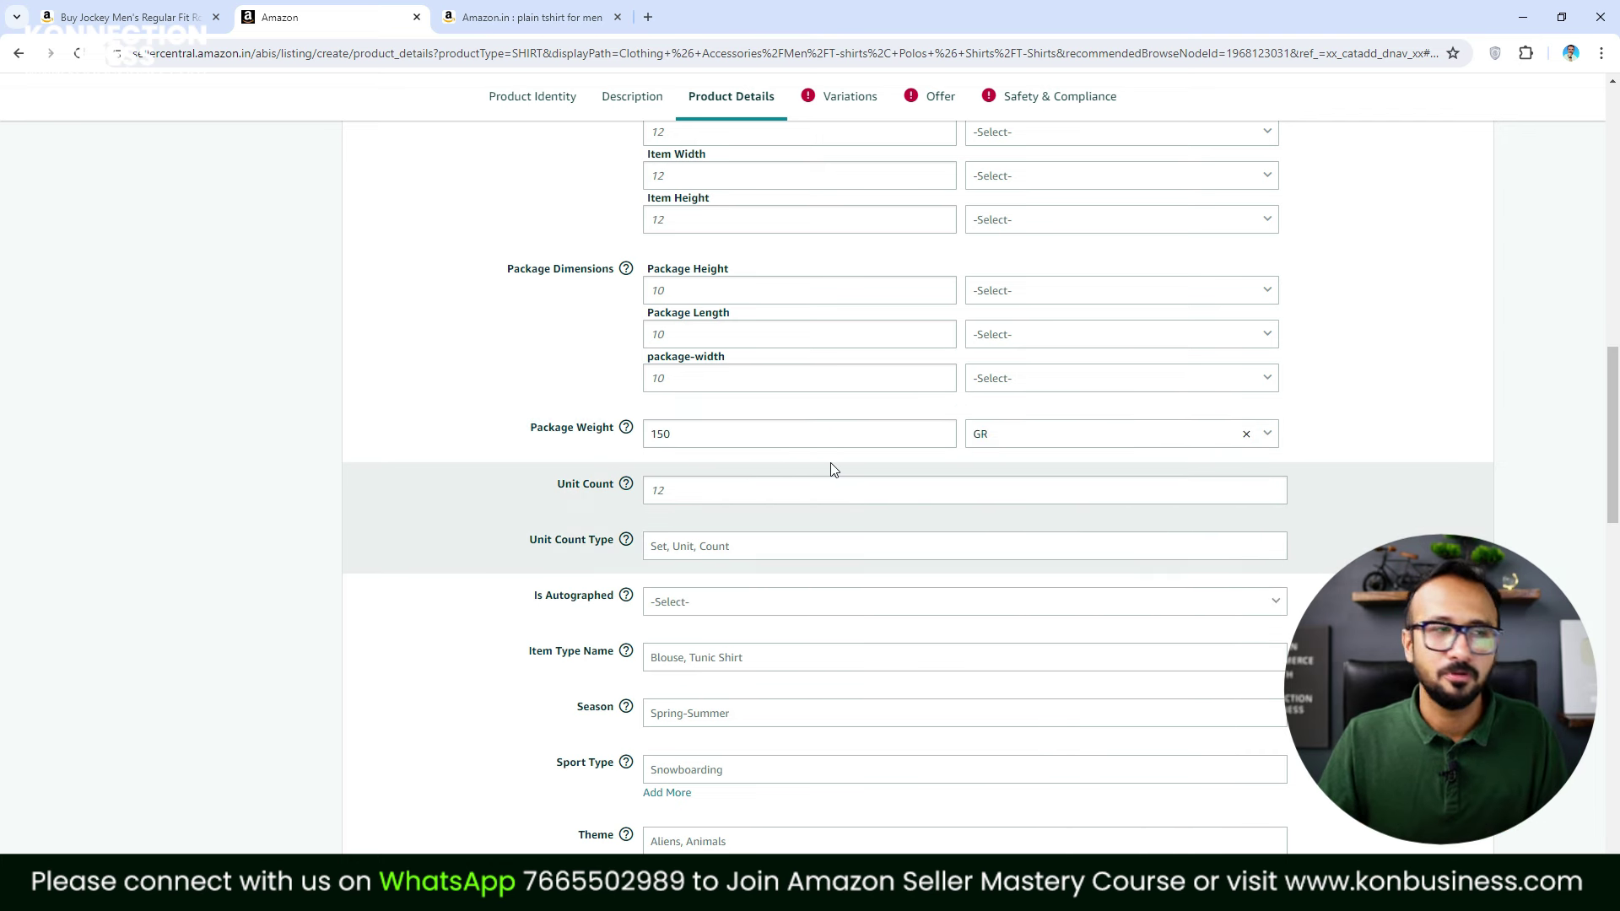
pyautogui.scroll(-1, 1302, 574)
pyautogui.scroll(-7, 1302, 574)
pyautogui.scroll(-10, 1296, 584)
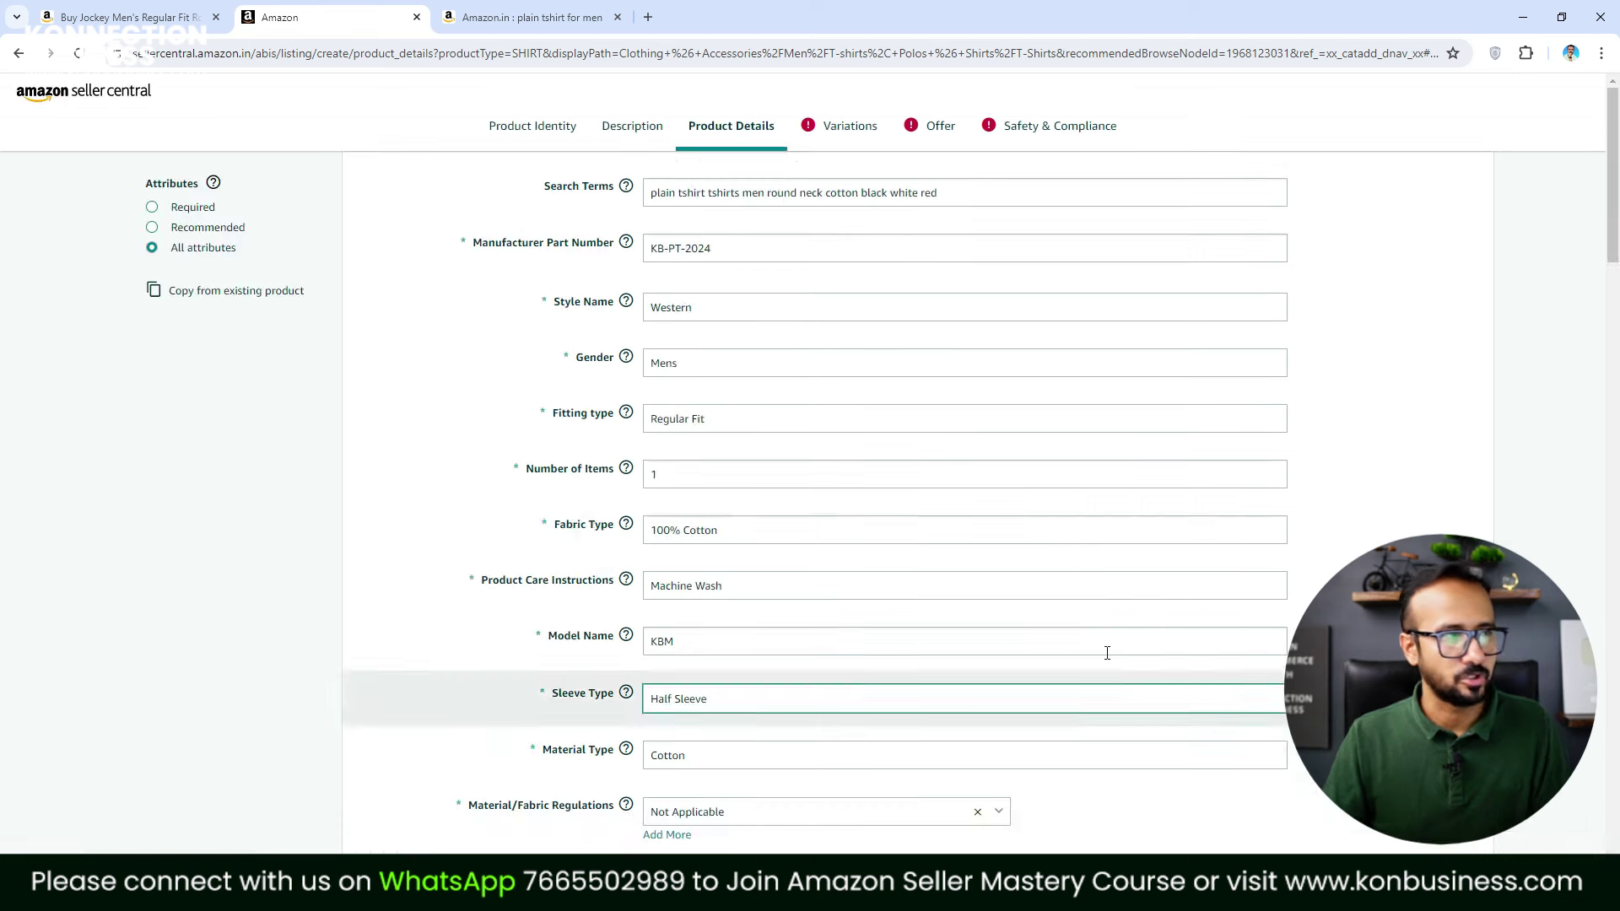
# In the Variations section, add sizes Medium, Large and X-Large
pyautogui.click(861, 135)
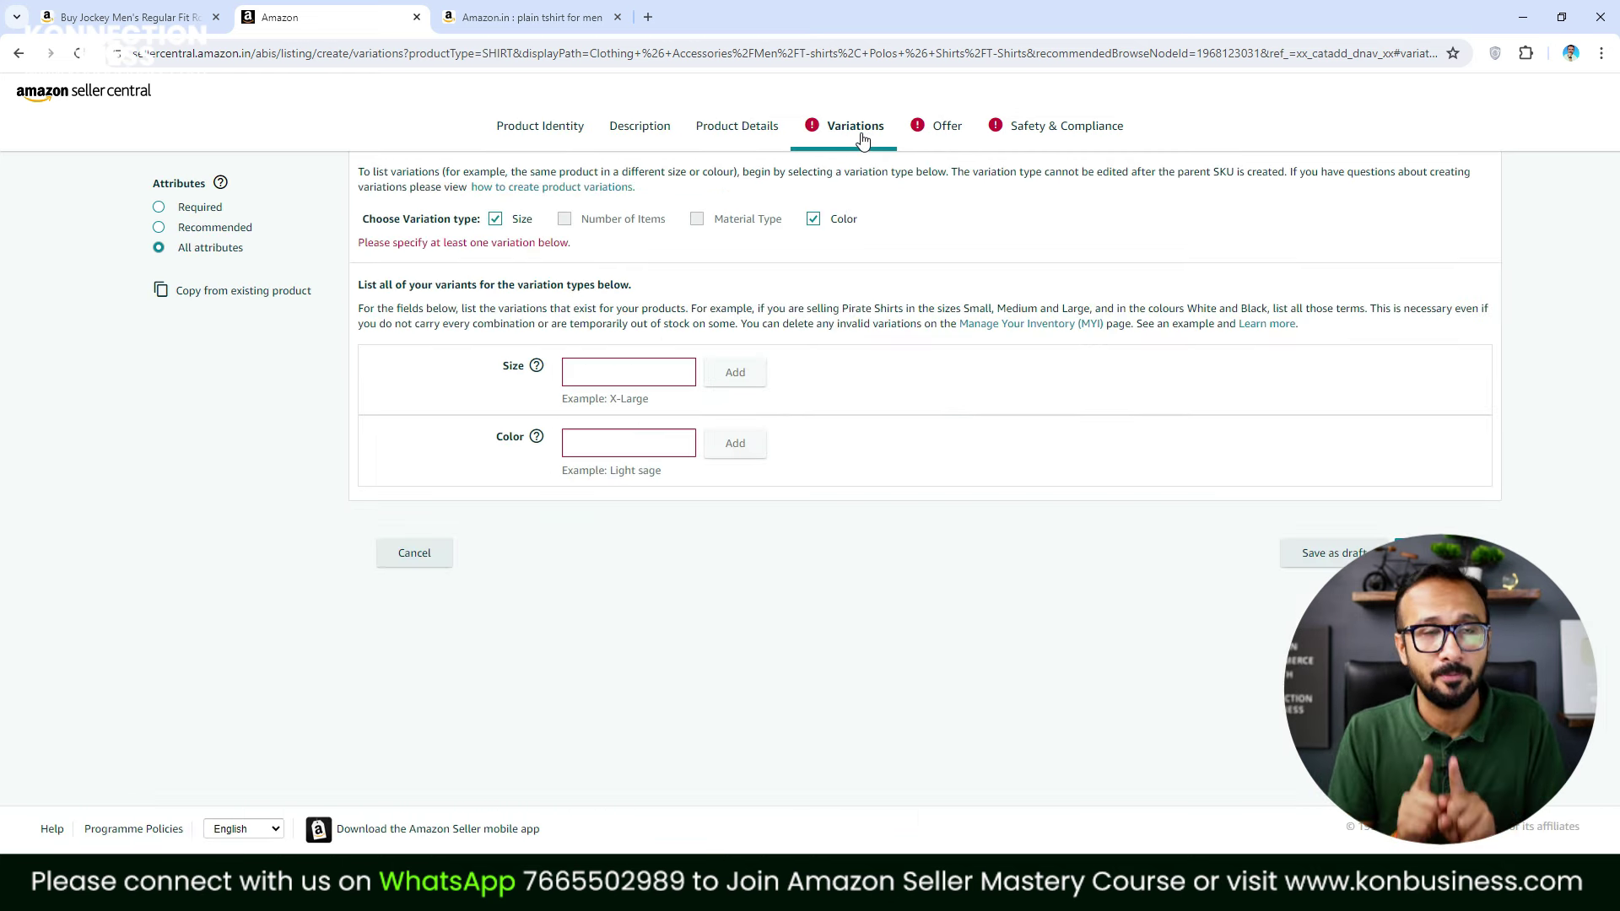
pyautogui.click(628, 374)
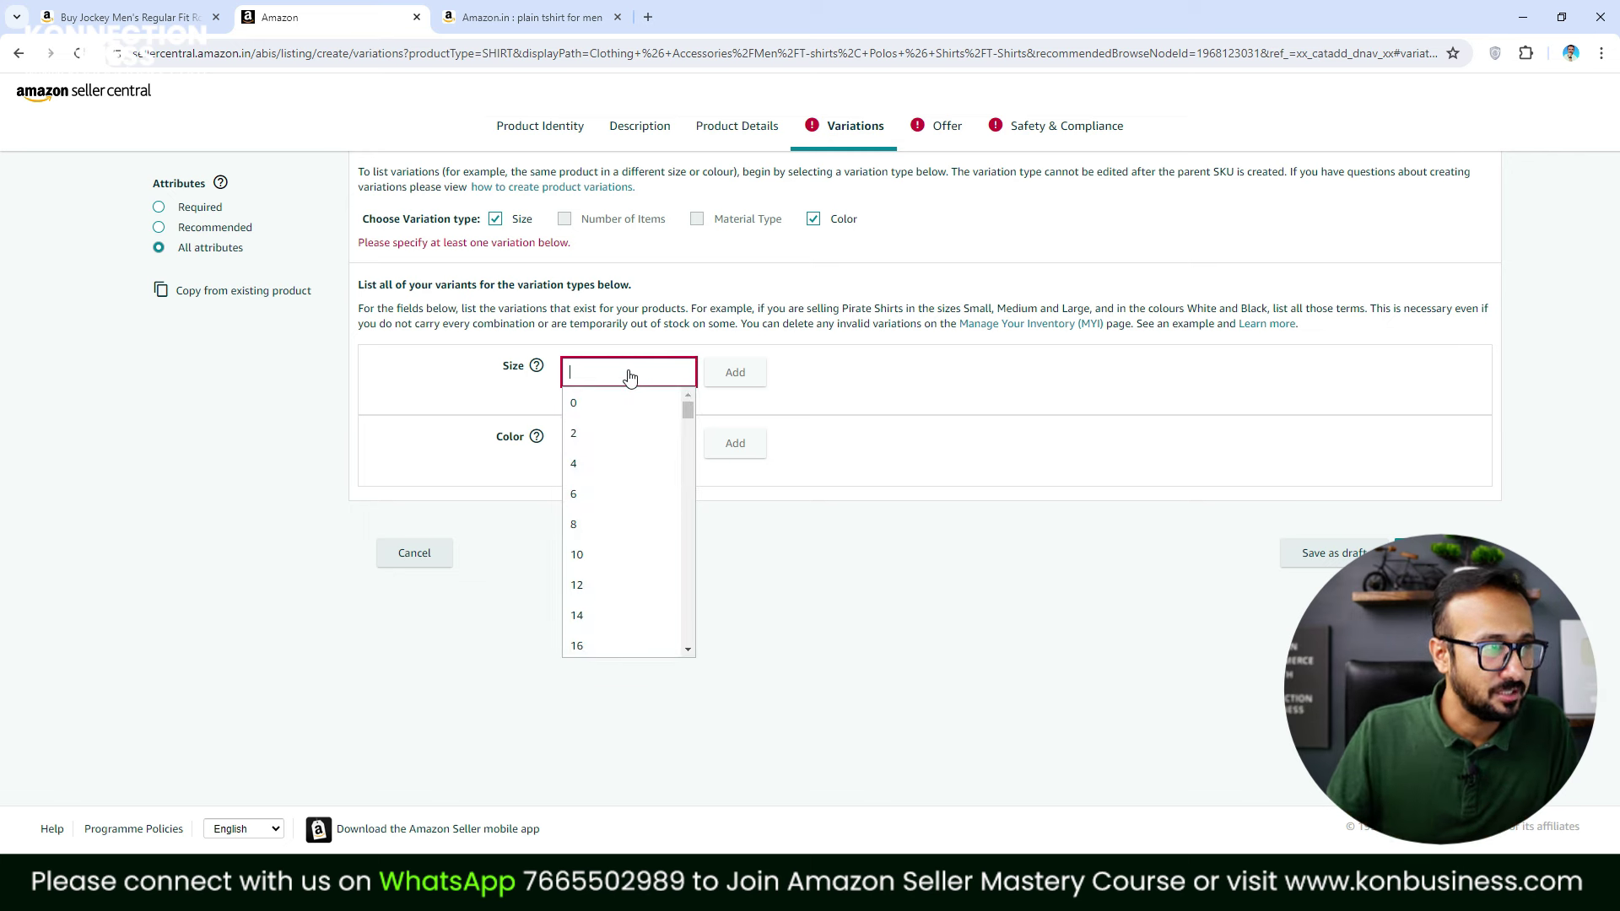
pyautogui.write('m')
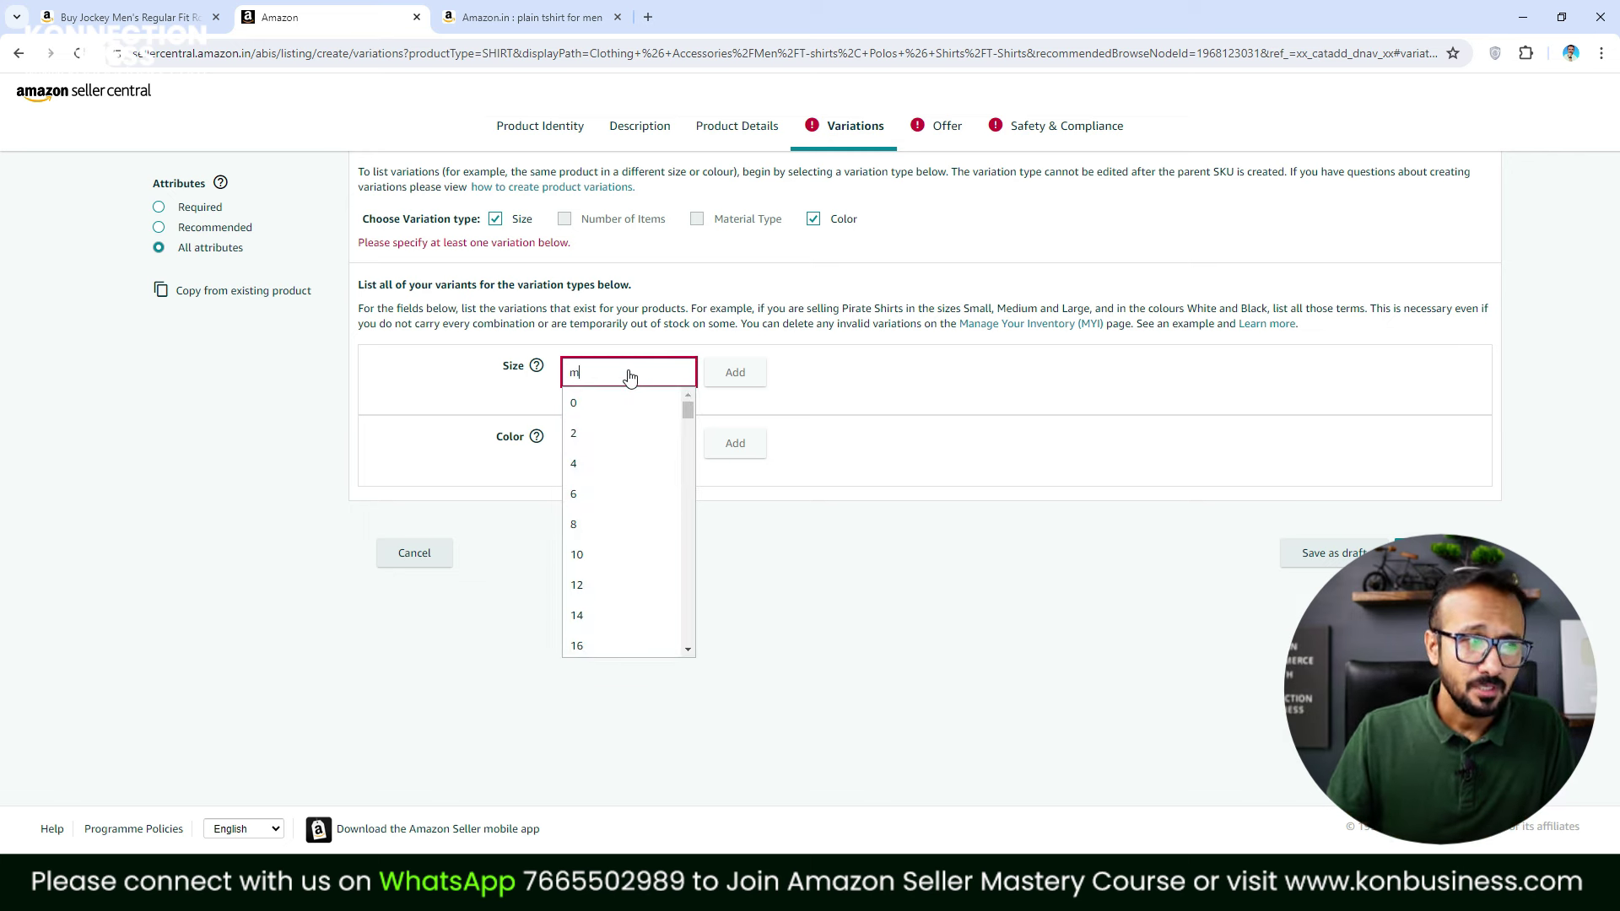
pyautogui.write('ed')
pyautogui.click(626, 403)
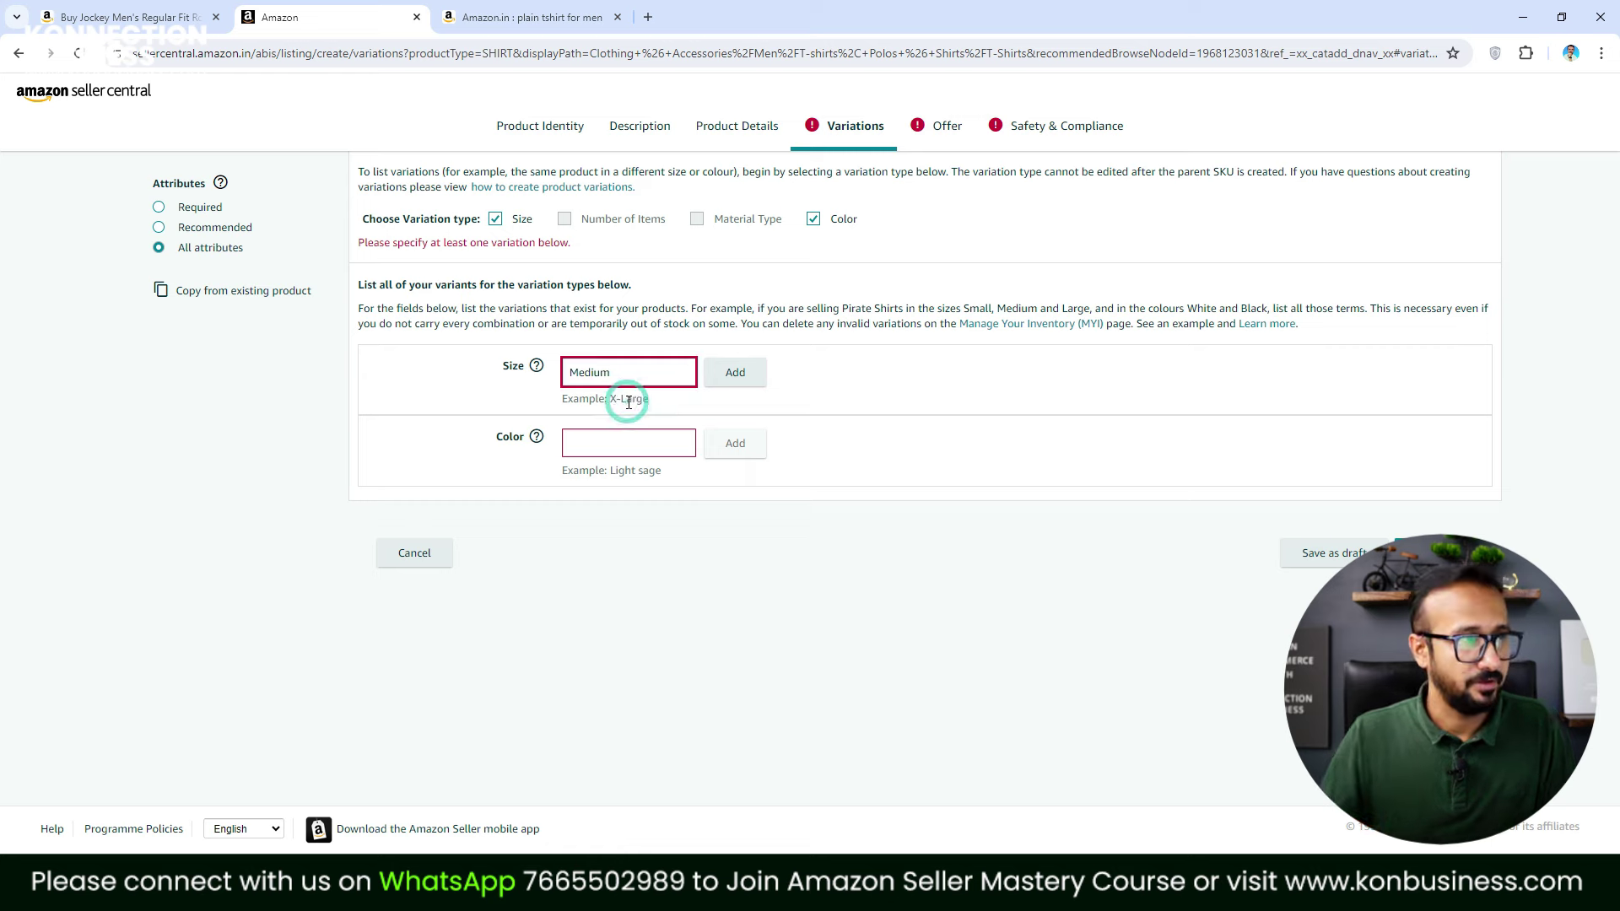
pyautogui.press('Return')
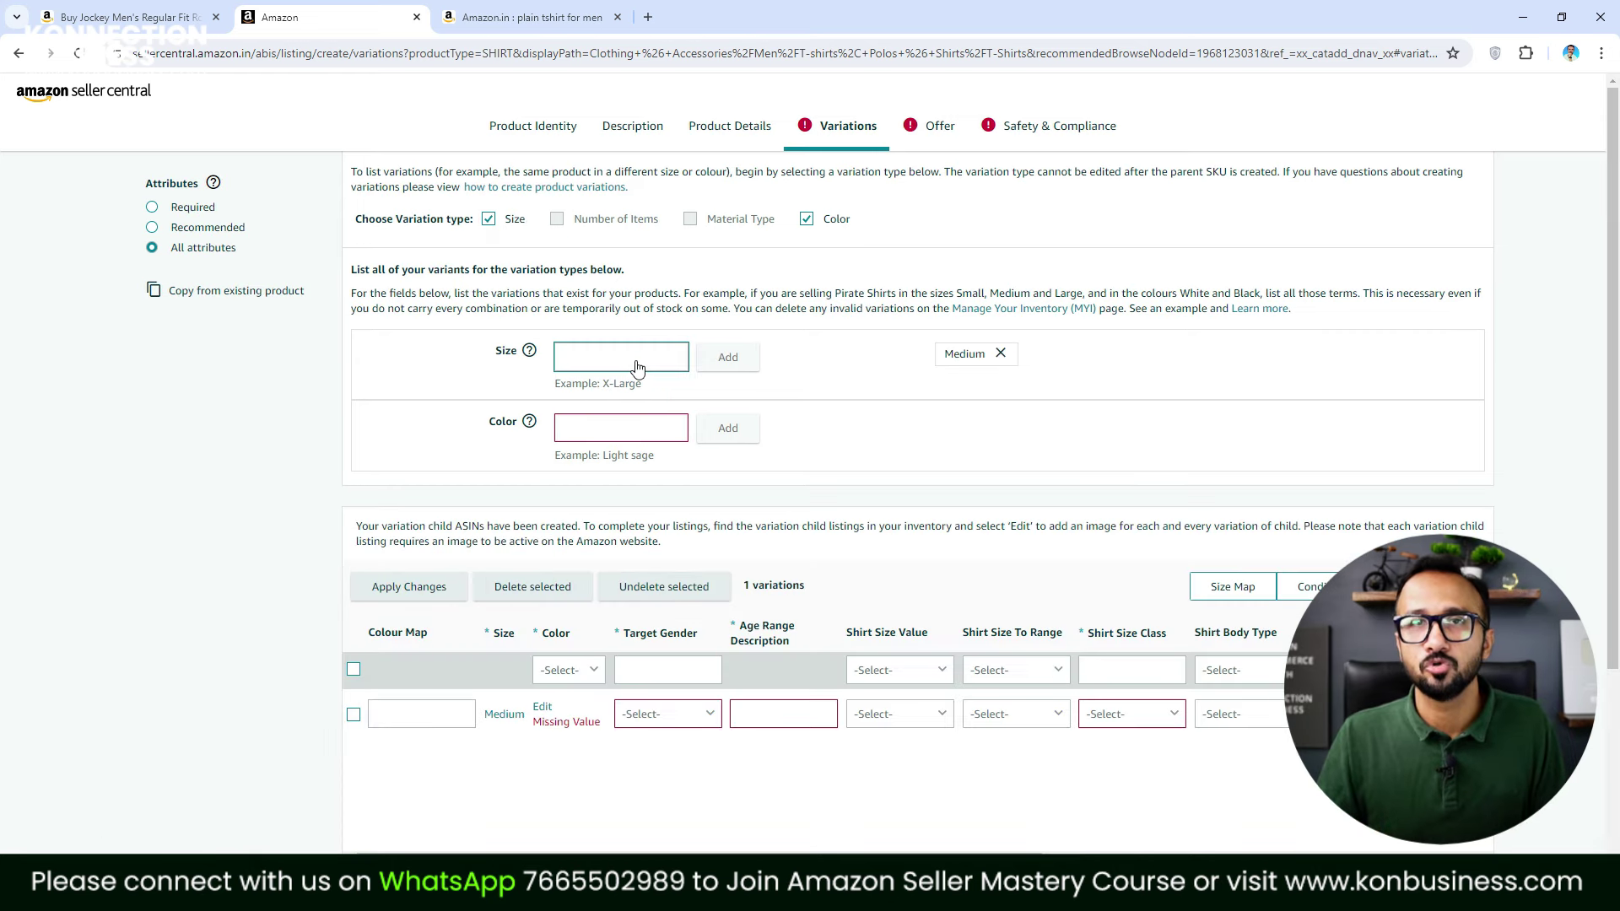
pyautogui.click(634, 361)
pyautogui.write('large')
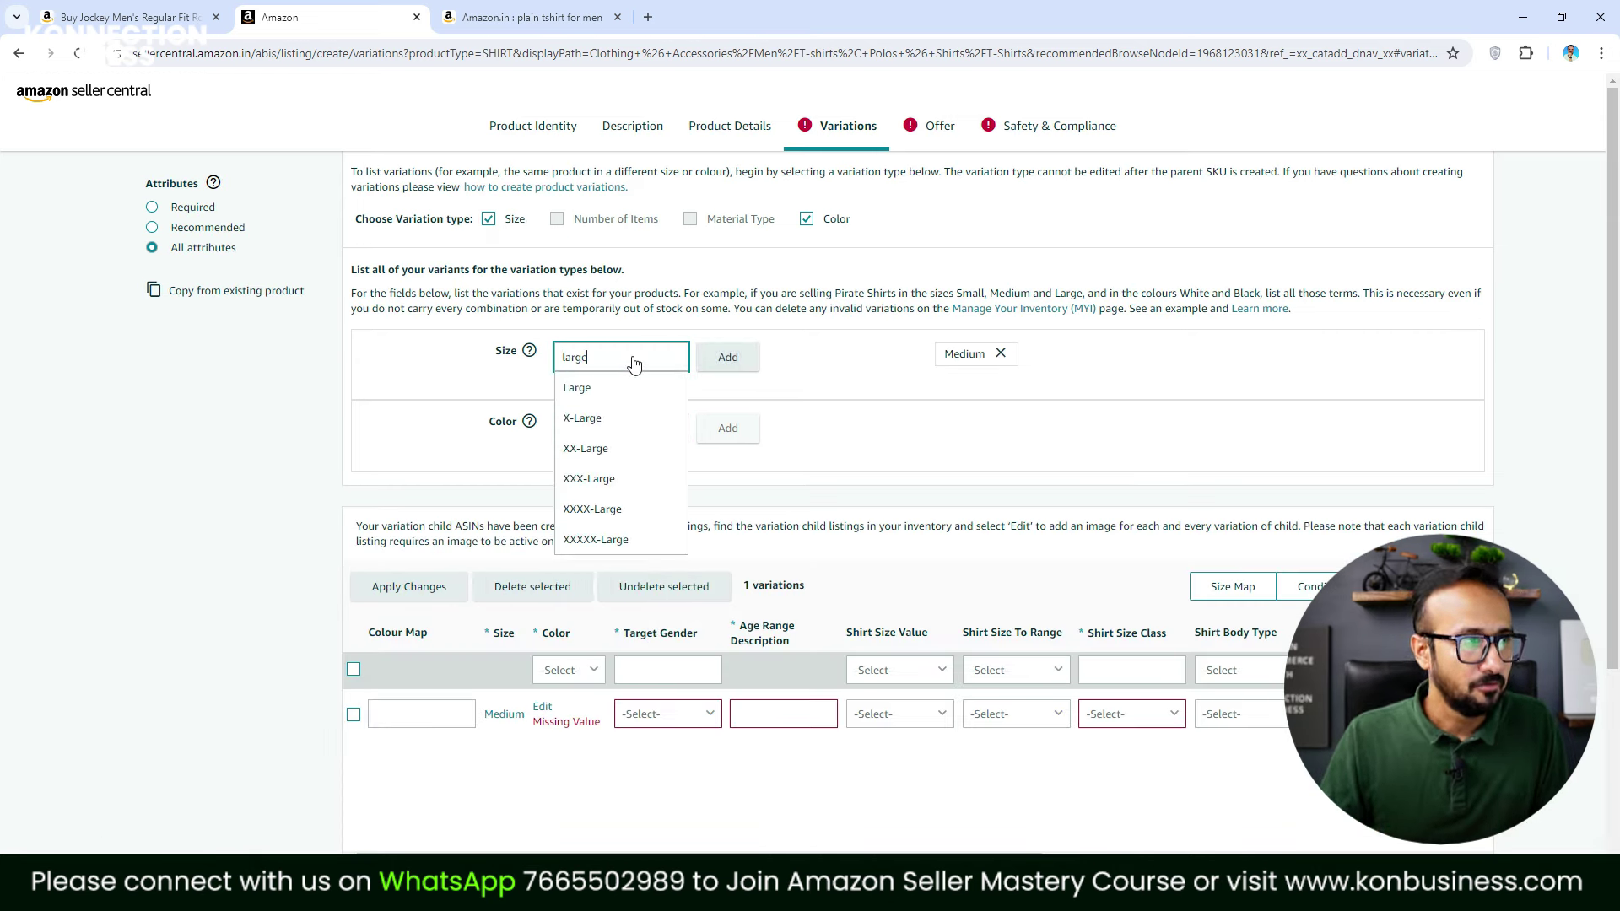
pyautogui.click(595, 389)
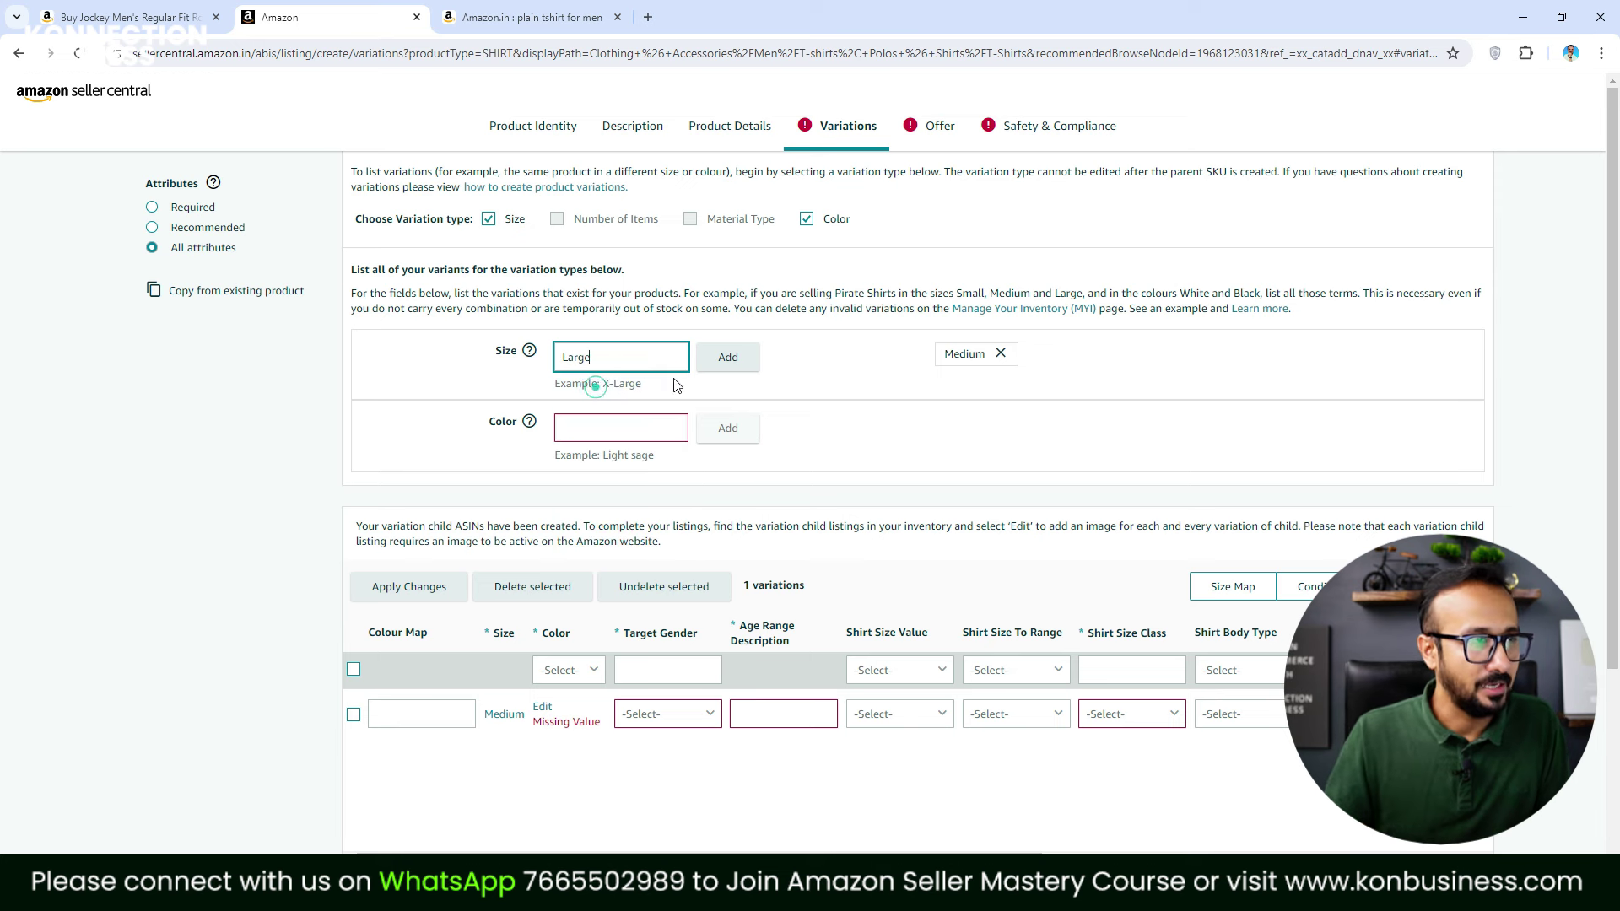
pyautogui.click(727, 358)
pyautogui.click(624, 368)
pyautogui.write('X-')
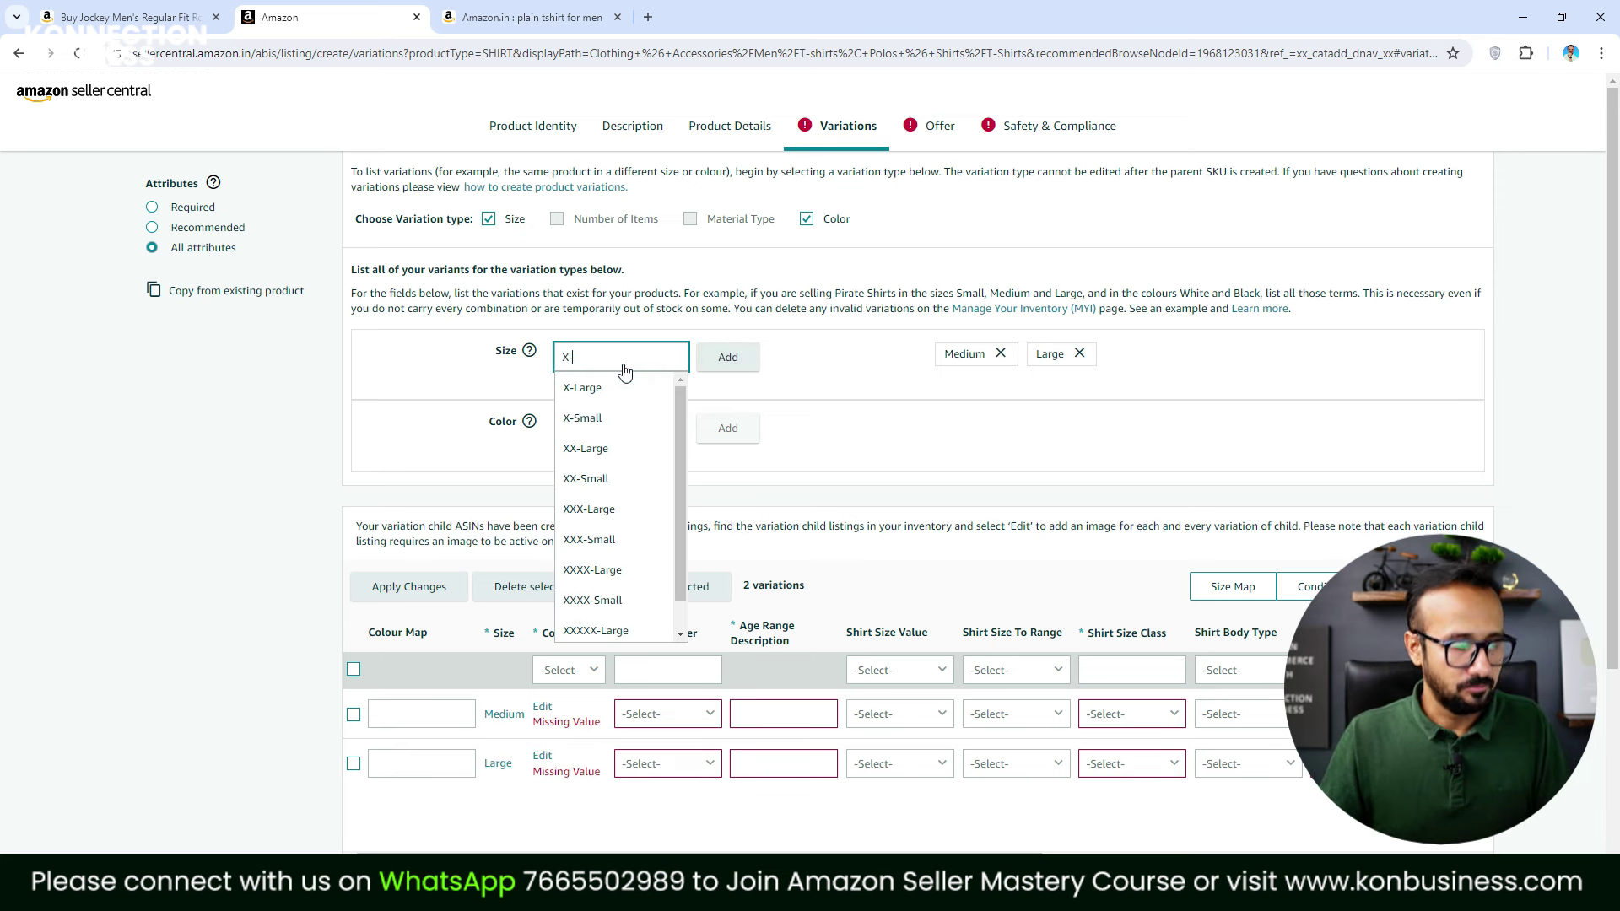
pyautogui.click(618, 387)
pyautogui.click(725, 357)
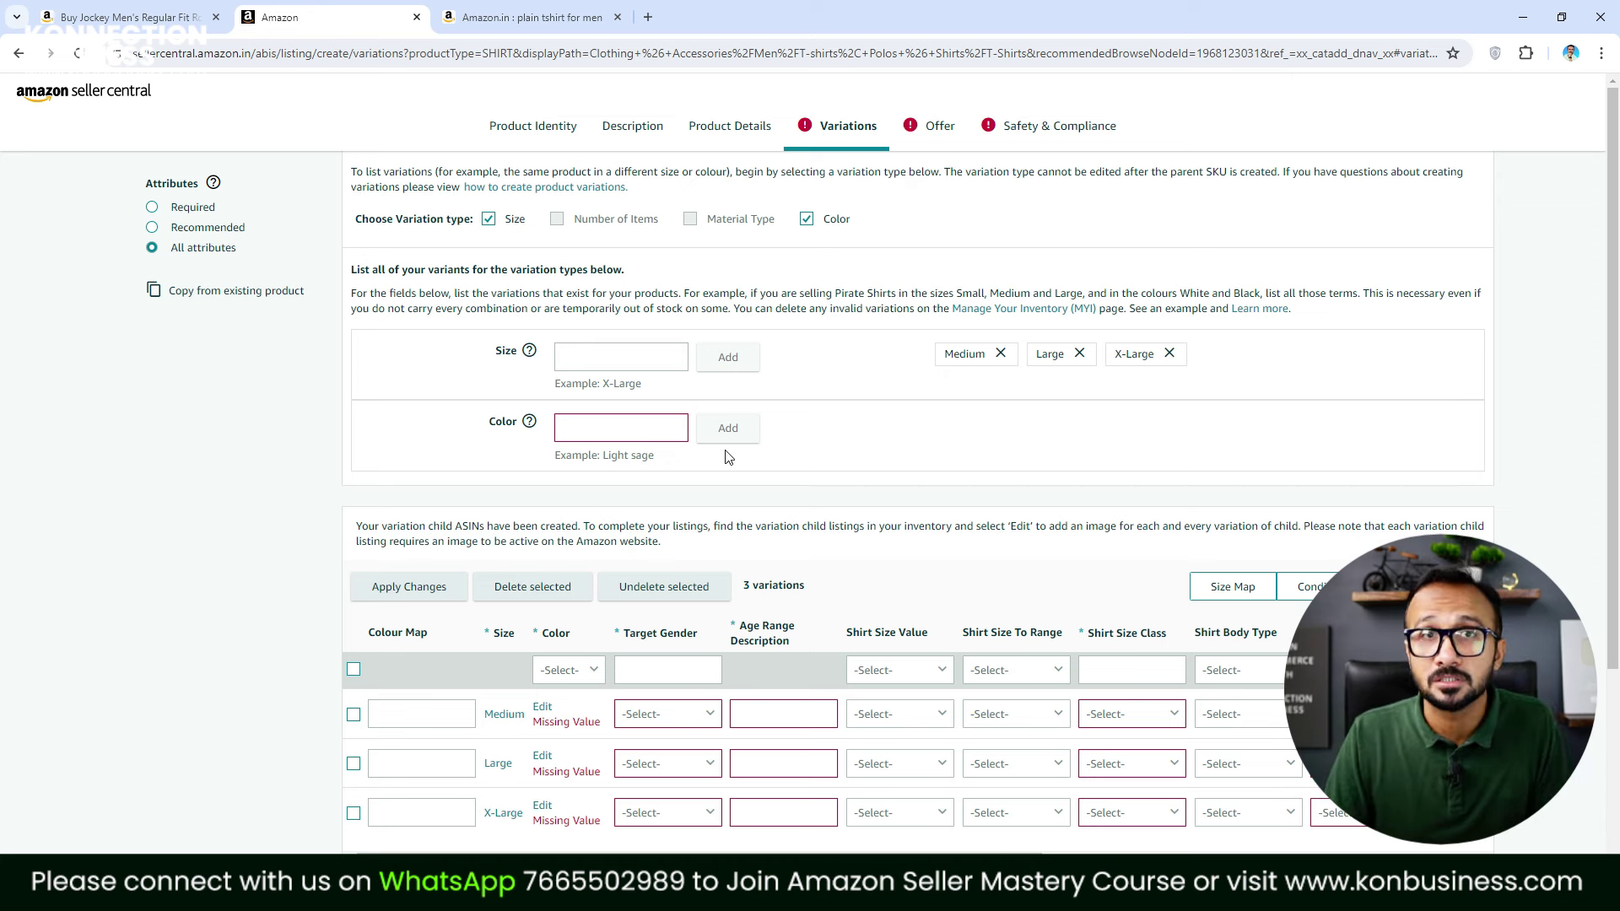
# Add colours Black, White and Red to produce the 9 variations
pyautogui.click(675, 437)
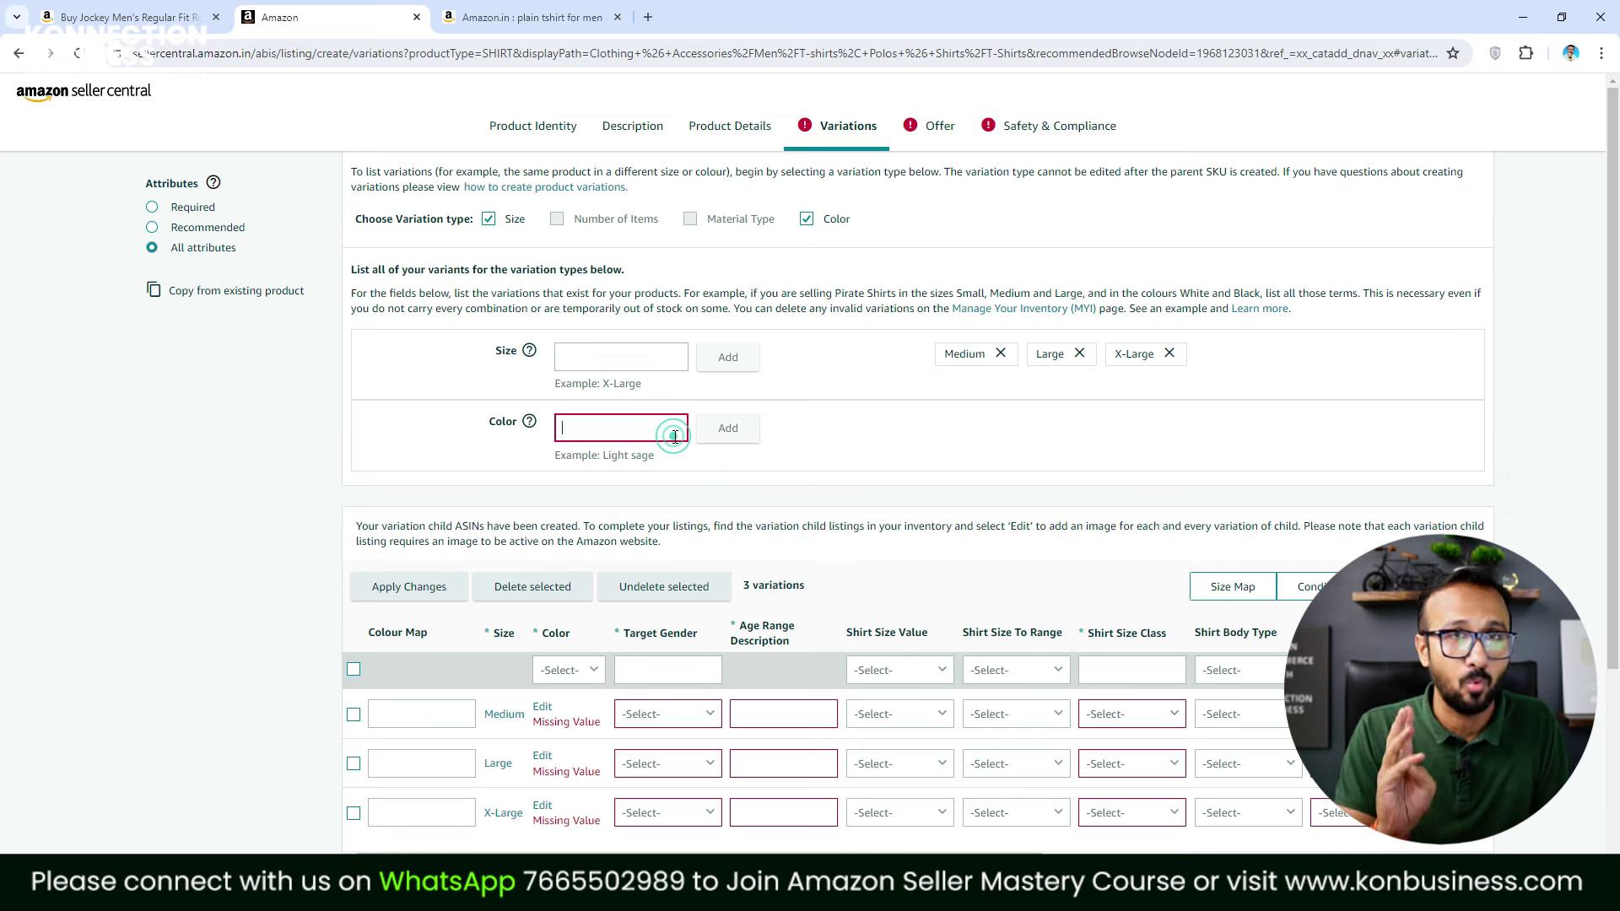
pyautogui.write('Black')
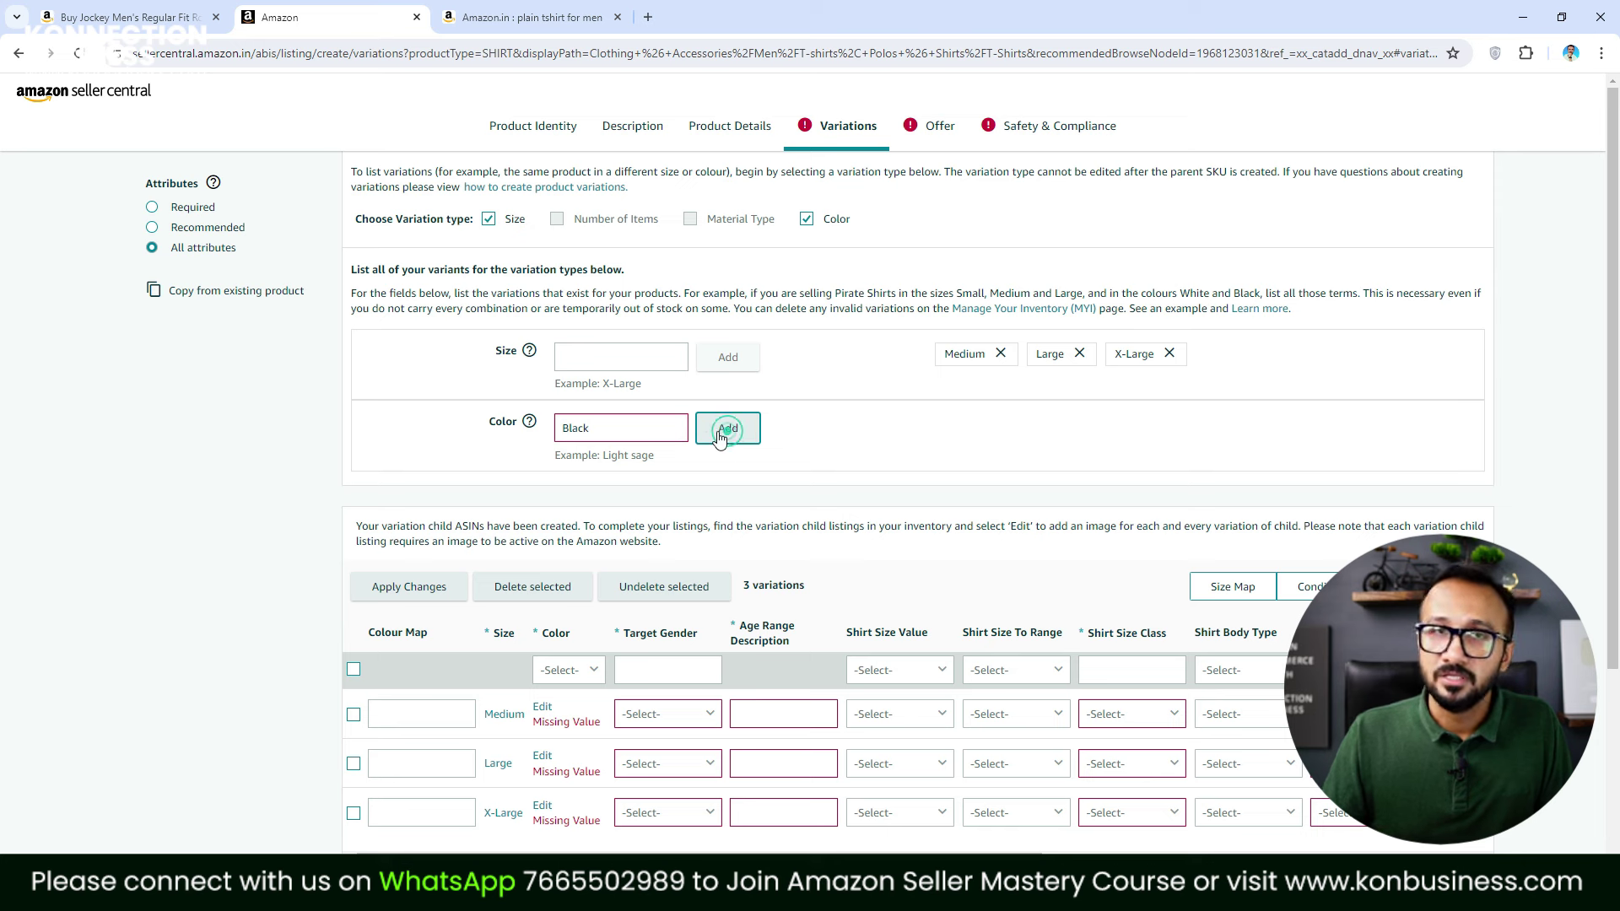
pyautogui.click(728, 439)
pyautogui.click(637, 431)
pyautogui.write('Whi')
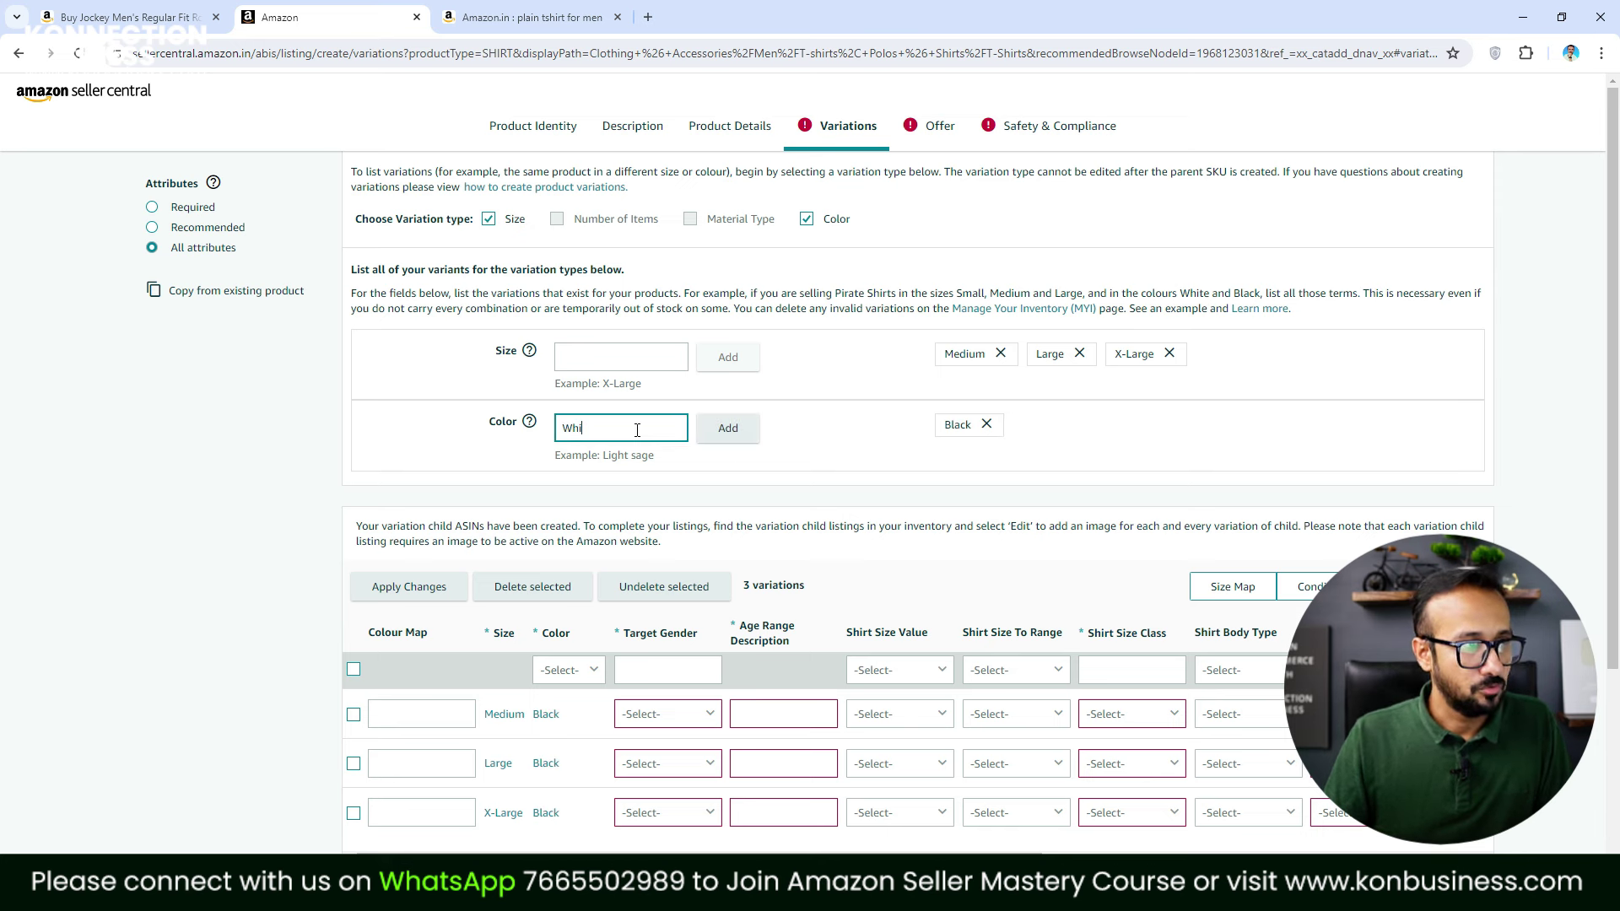
pyautogui.write('te')
pyautogui.click(728, 428)
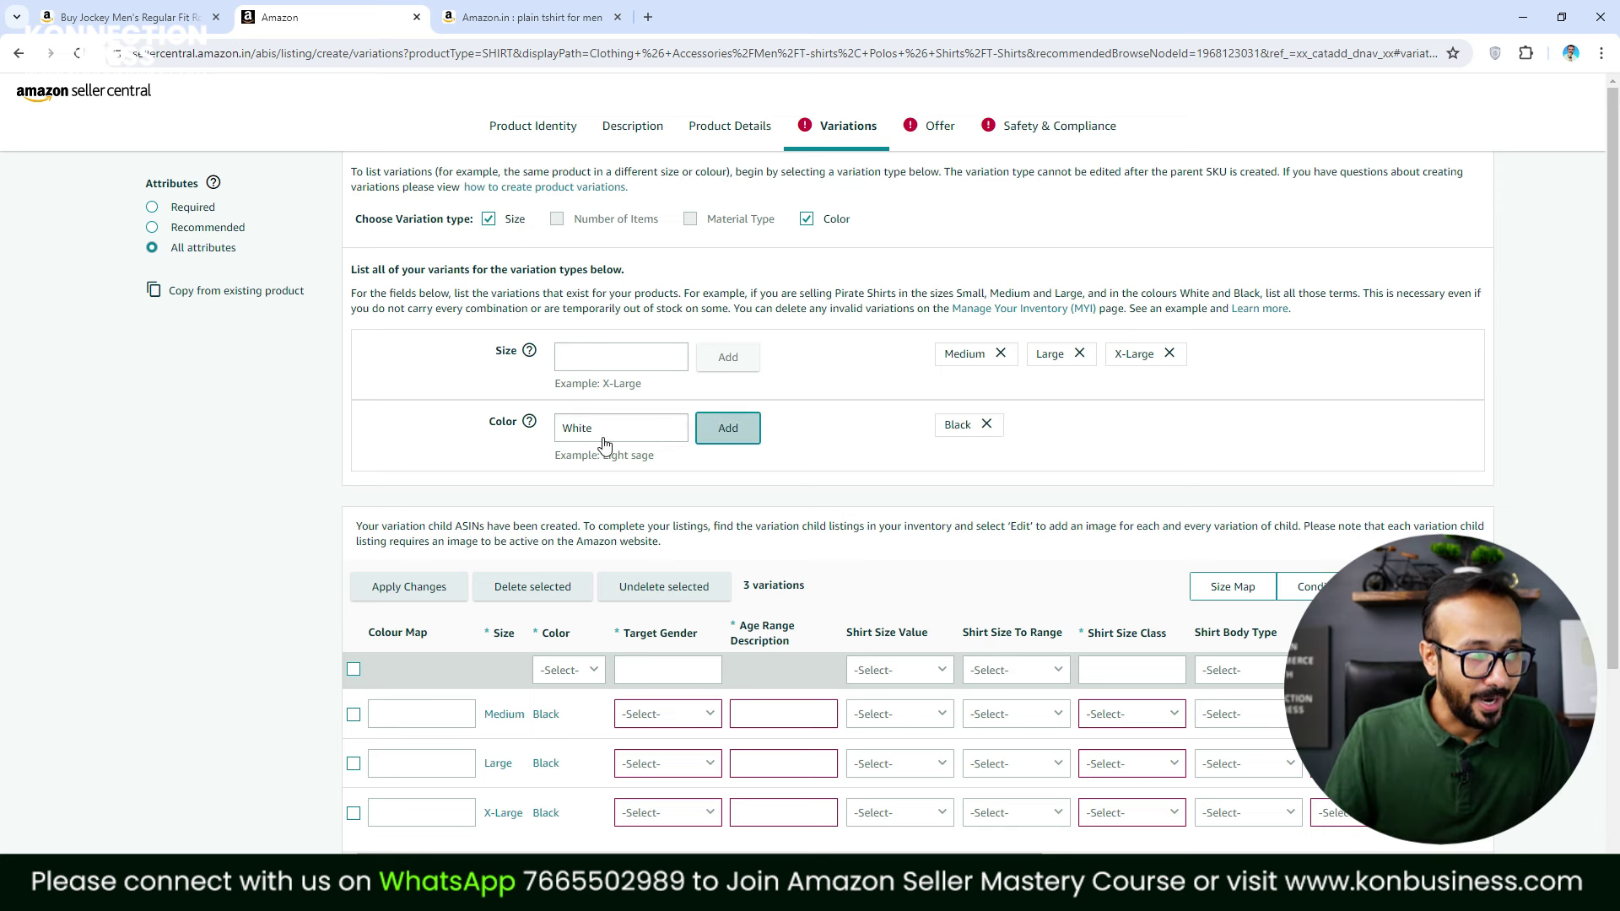
pyautogui.click(595, 429)
pyautogui.write('Red')
pyautogui.click(756, 441)
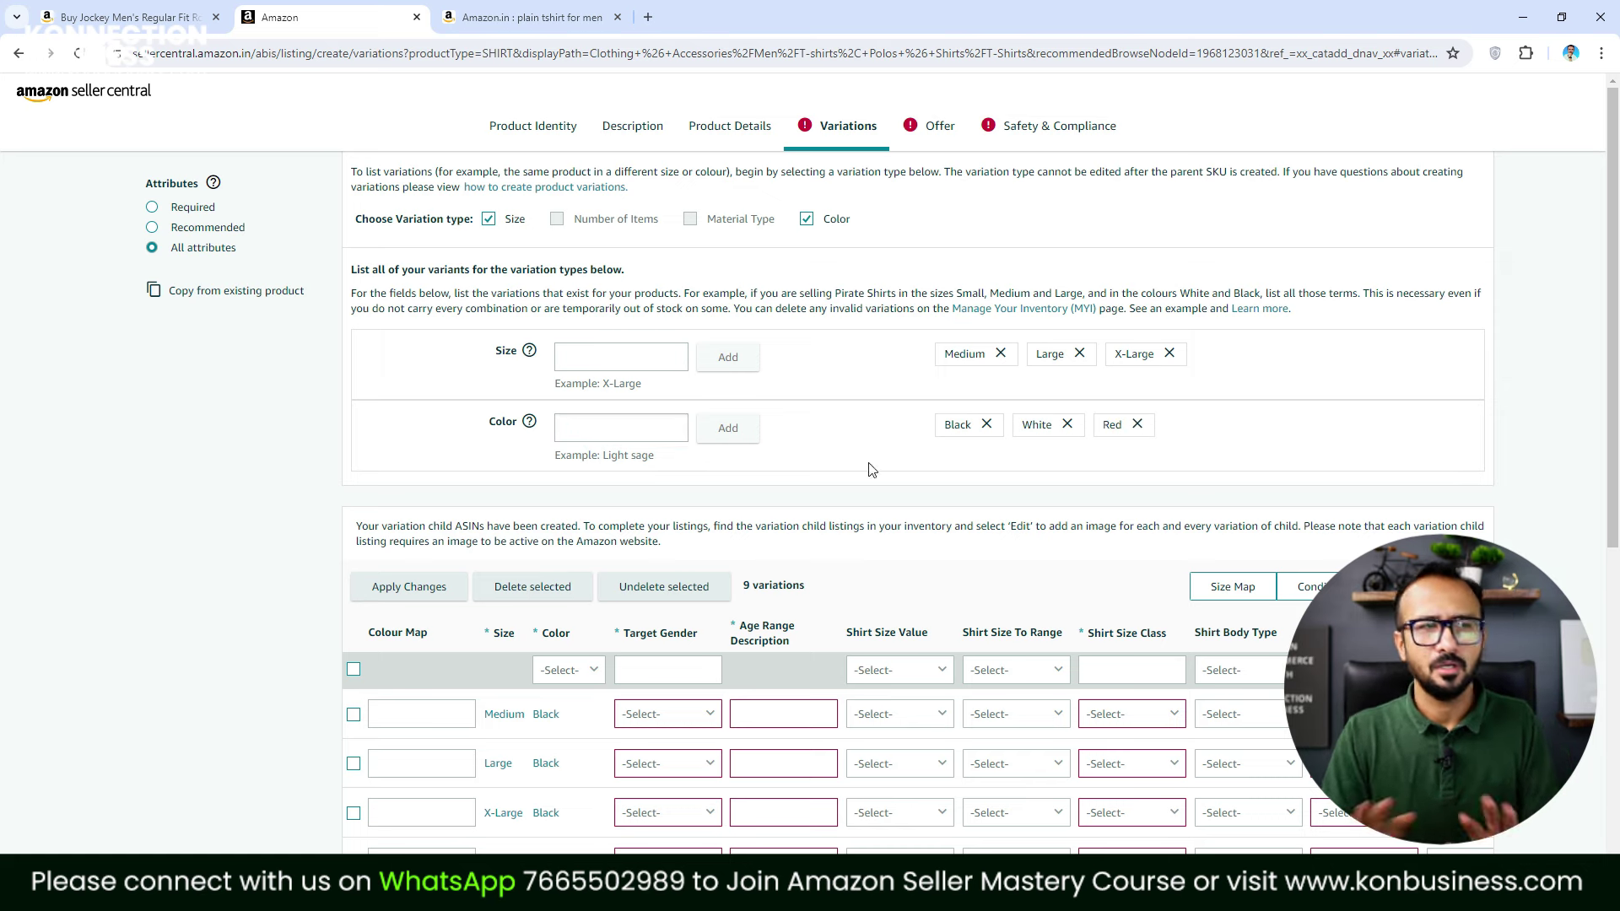
# Set the Colour Map to Black for the Medium, Large and X-Large Black rows
pyautogui.scroll(-5, 871, 470)
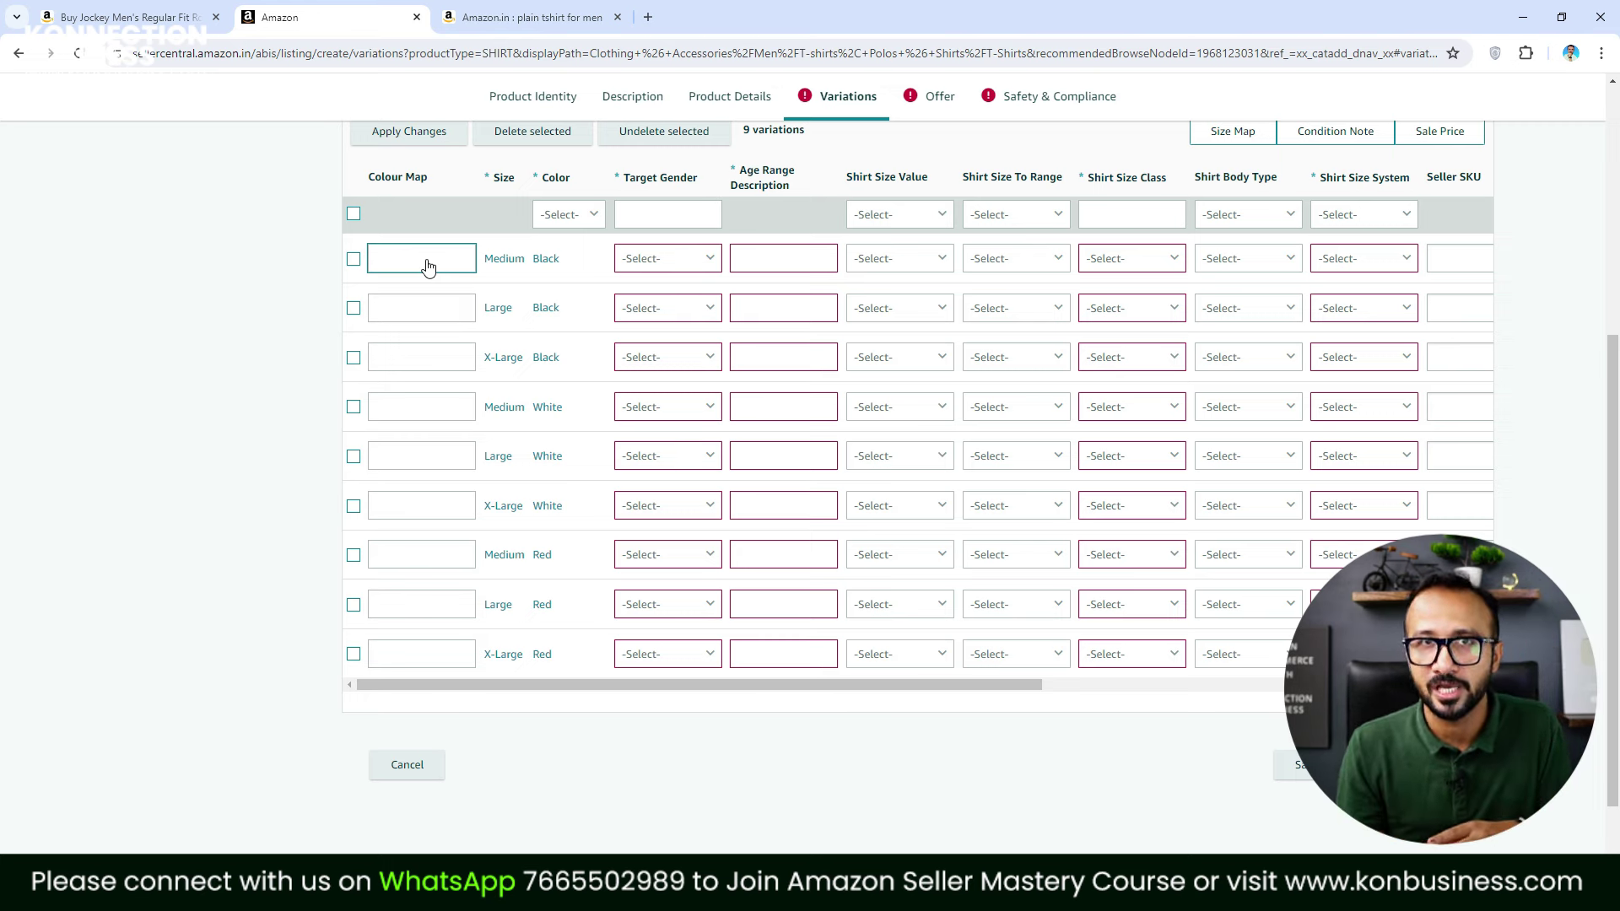
pyautogui.click(428, 266)
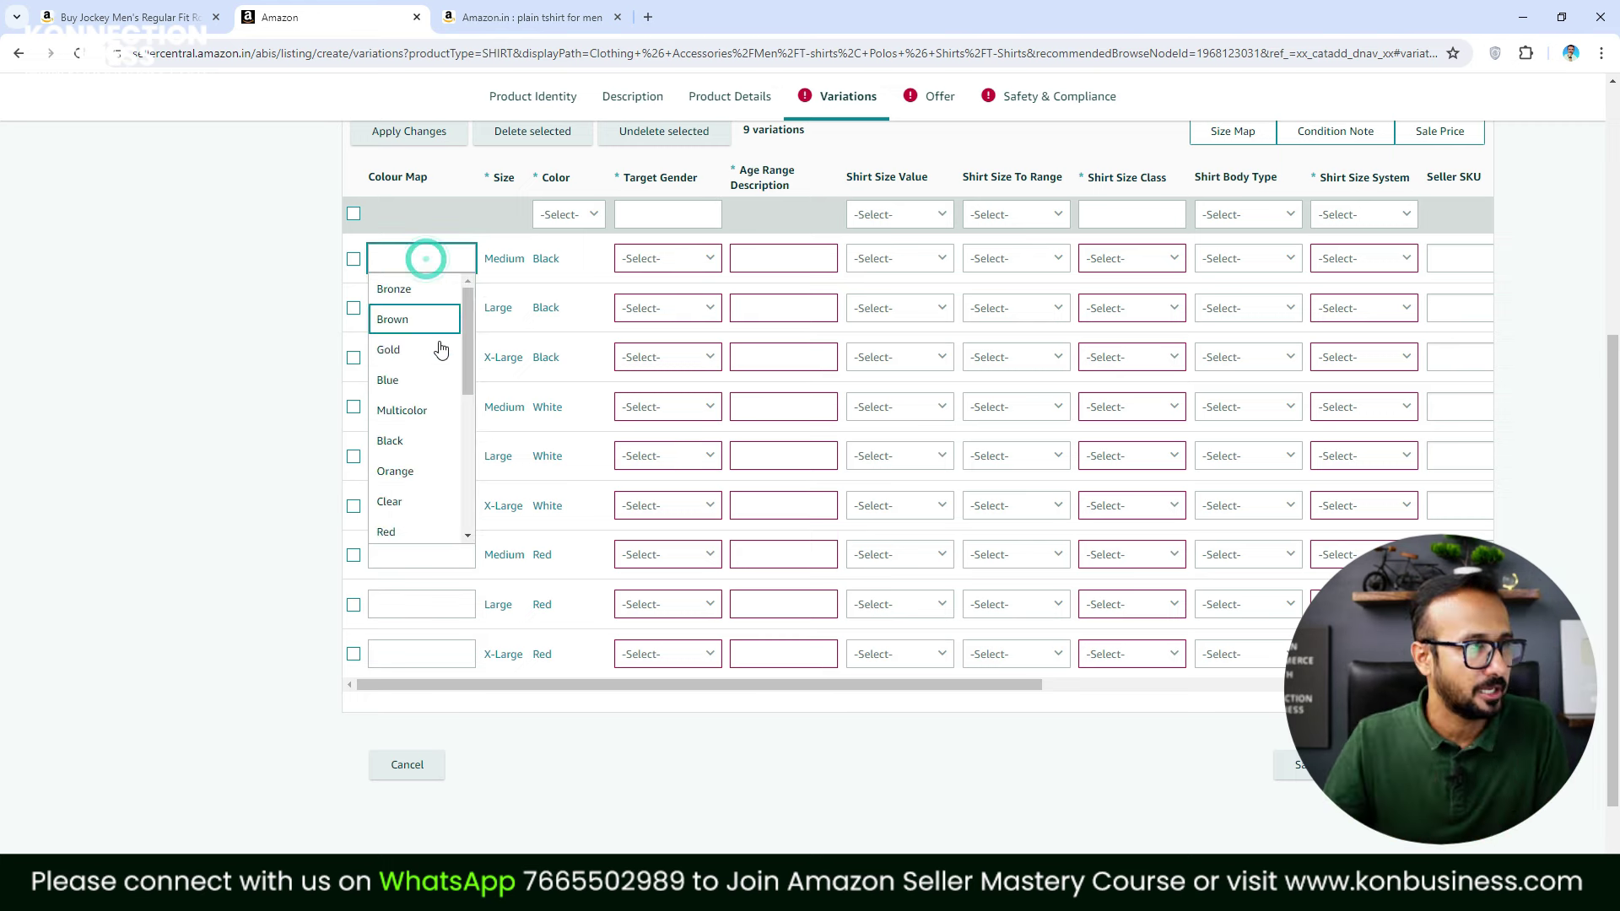
pyautogui.click(433, 449)
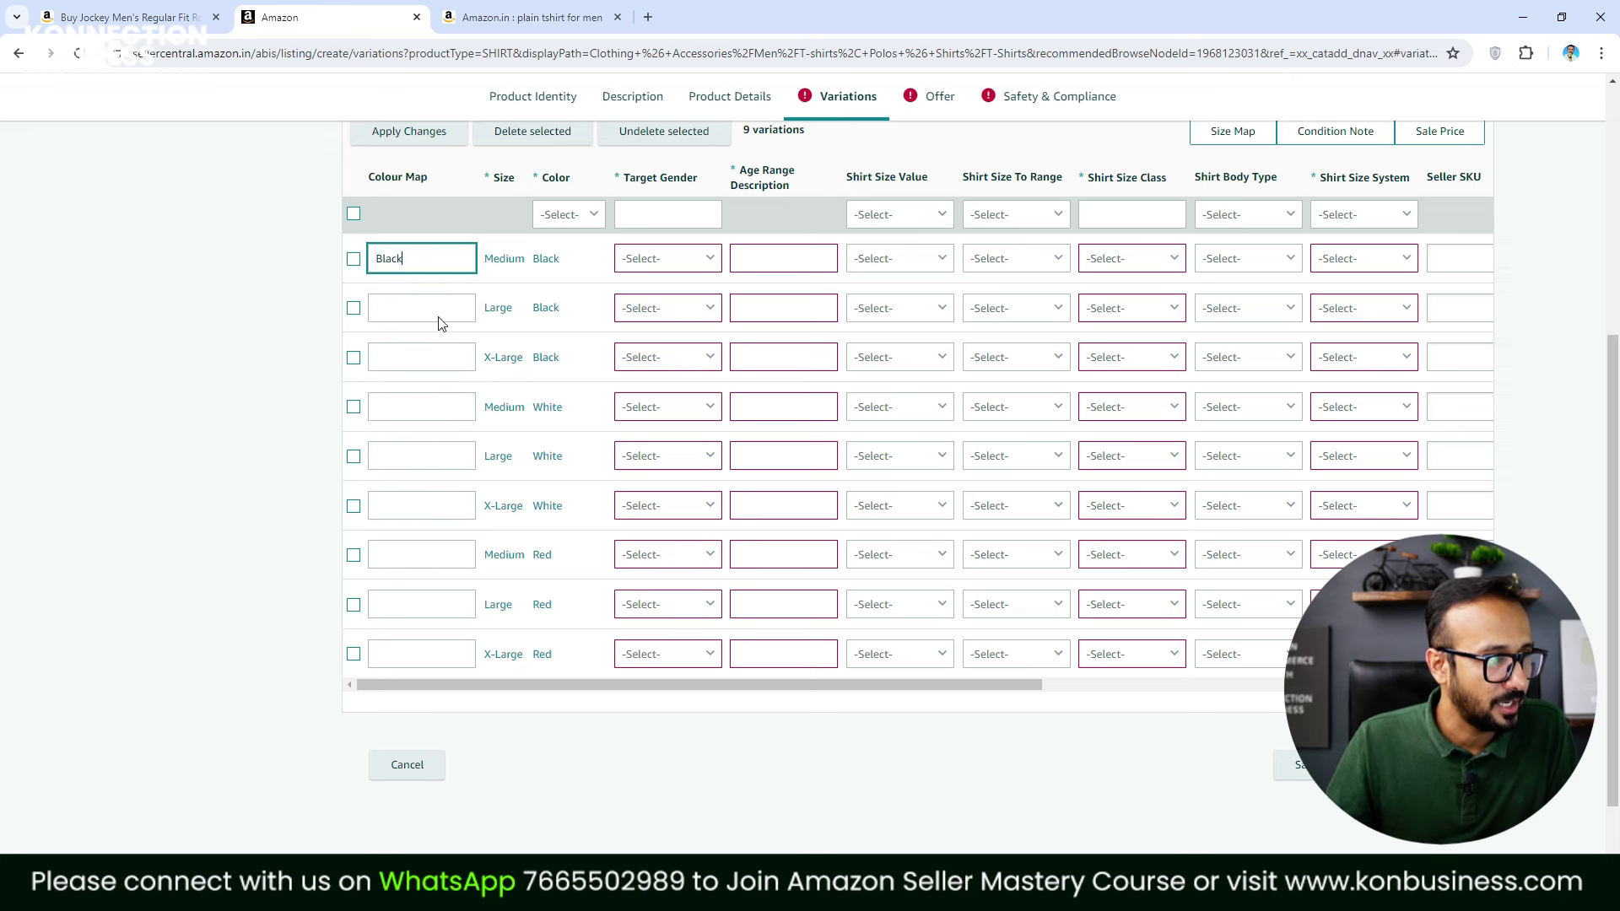
pyautogui.click(439, 314)
pyautogui.click(400, 490)
pyautogui.click(426, 357)
pyautogui.click(424, 538)
# Set the Colour Map to White for the three White rows
pyautogui.click(422, 407)
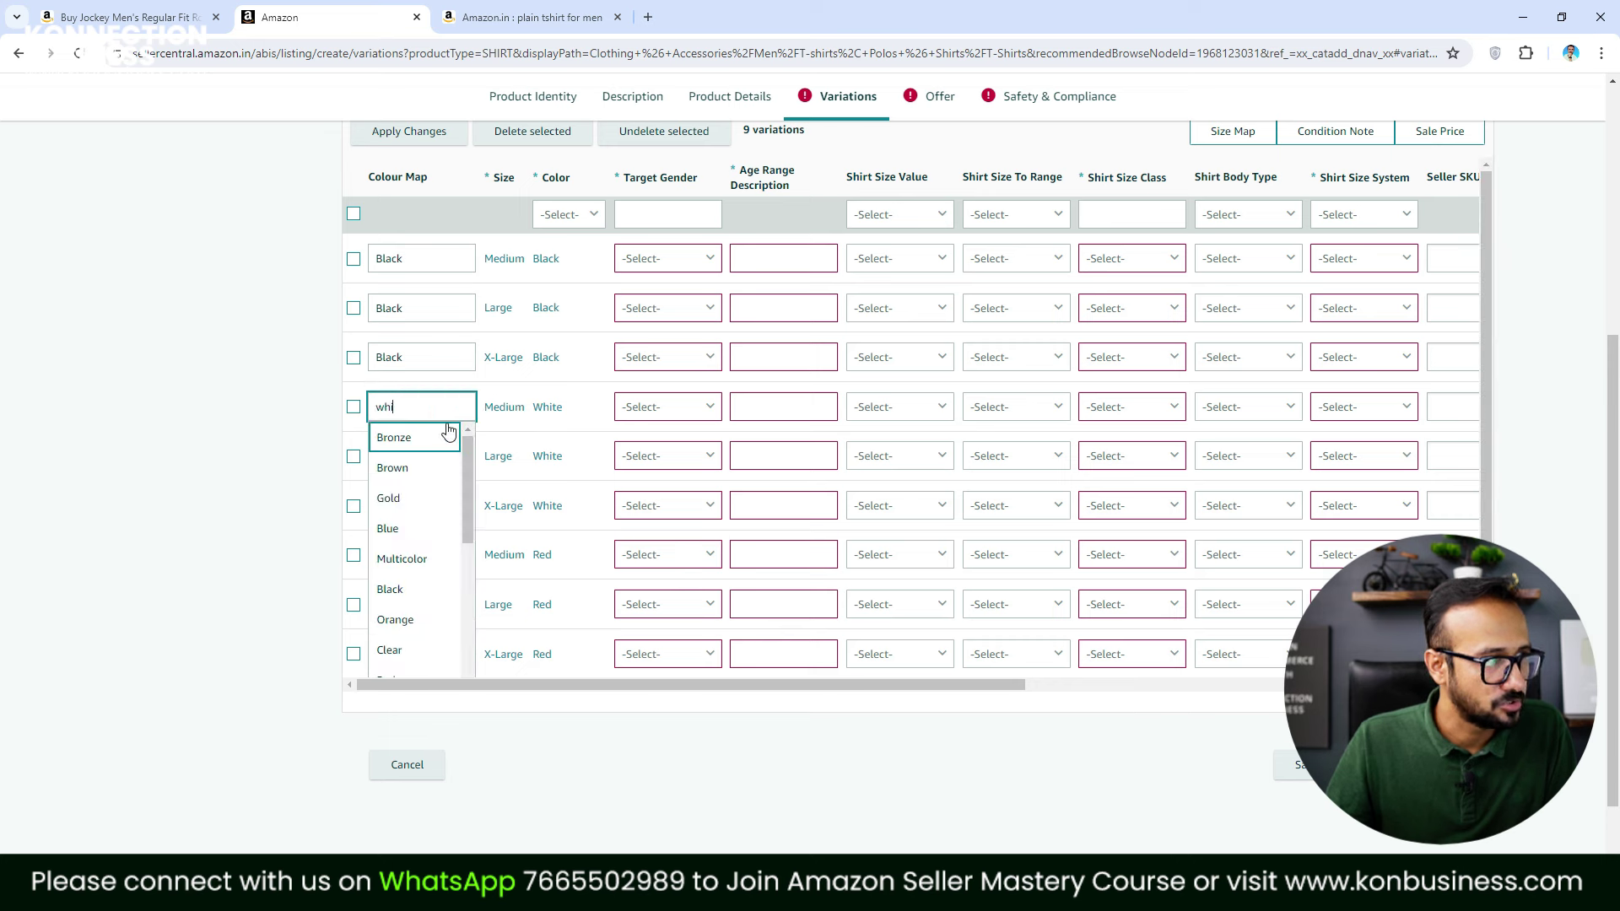
pyautogui.click(428, 434)
pyautogui.click(426, 451)
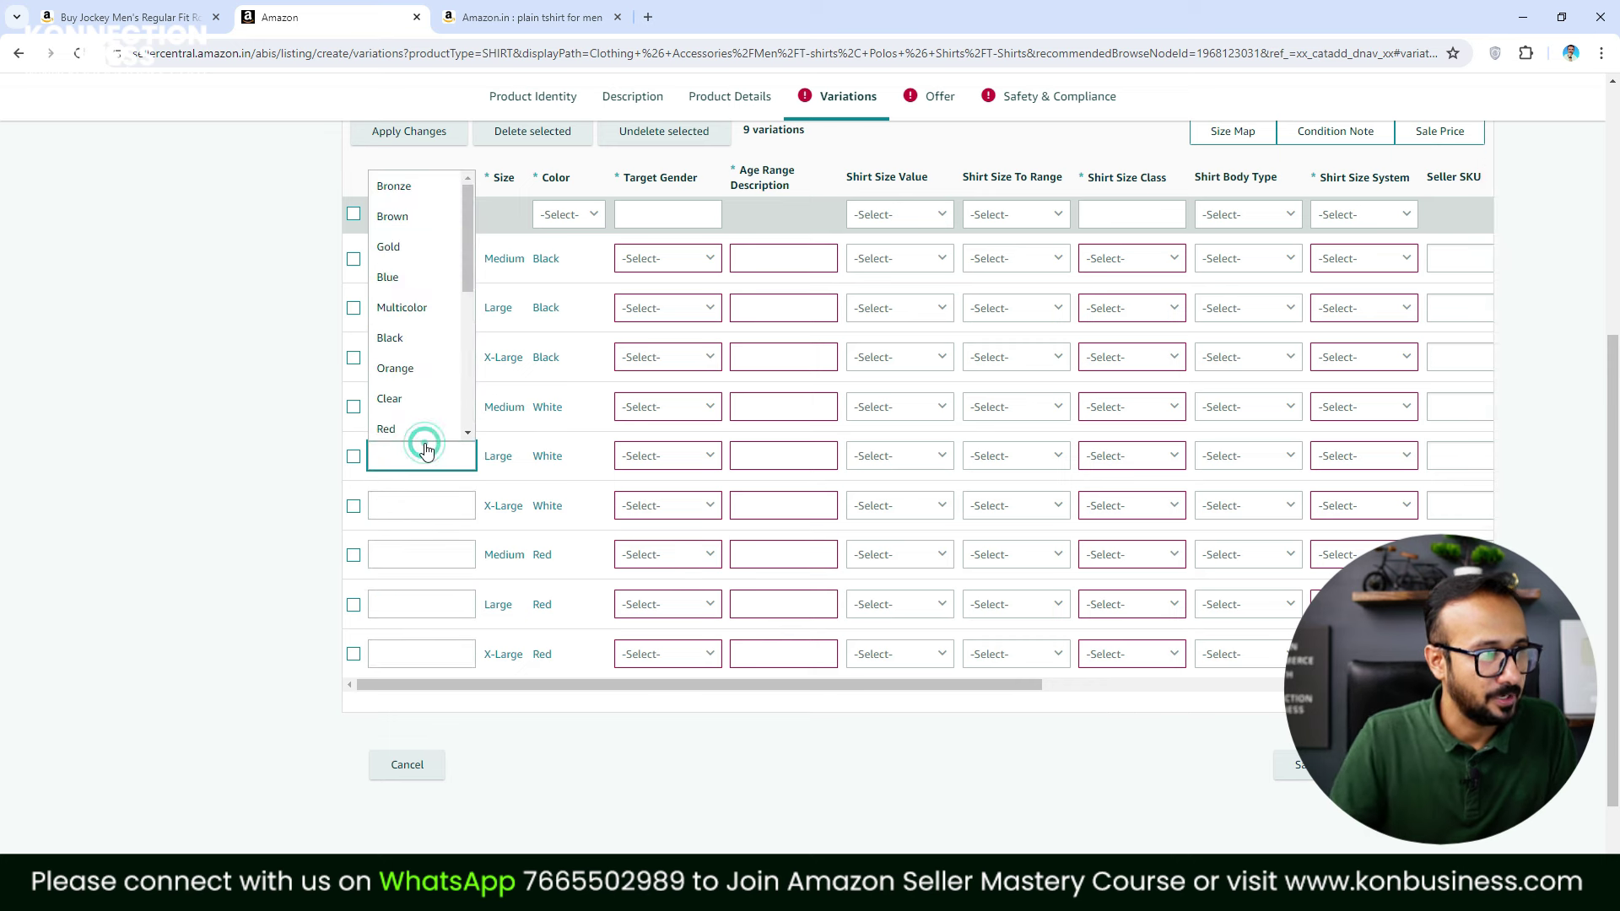
pyautogui.write('whi')
pyautogui.click(433, 402)
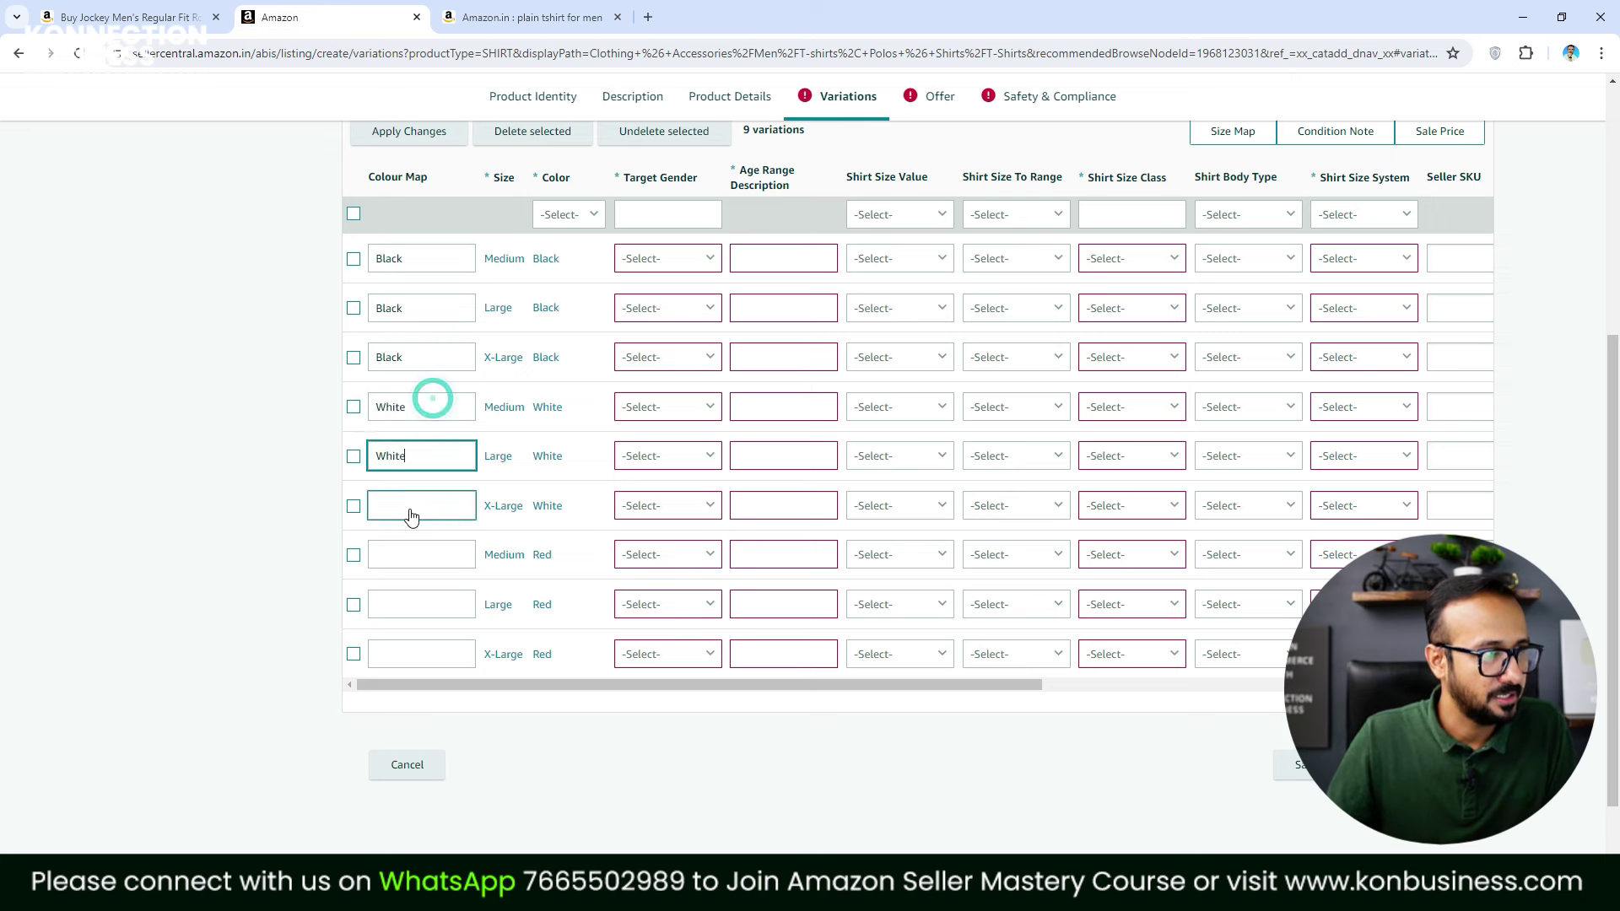
pyautogui.click(411, 513)
pyautogui.write('whitw')
pyautogui.press('BackSpace')
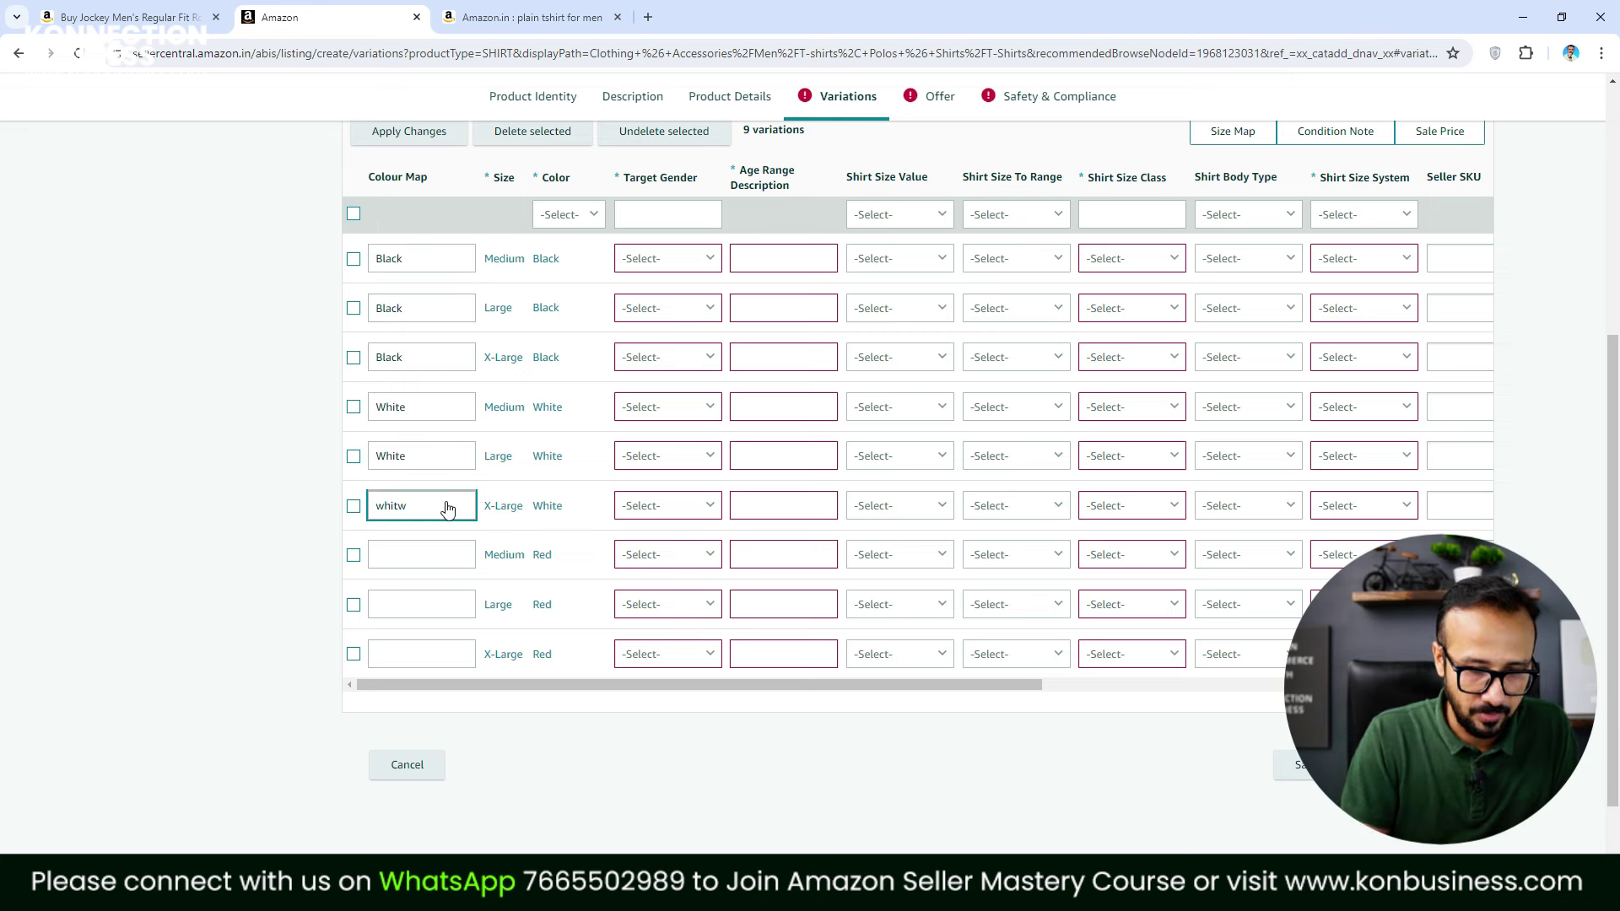
pyautogui.press('Return')
# Set the Colour Map to Red for the three Red rows
pyautogui.click(449, 554)
pyautogui.write('red')
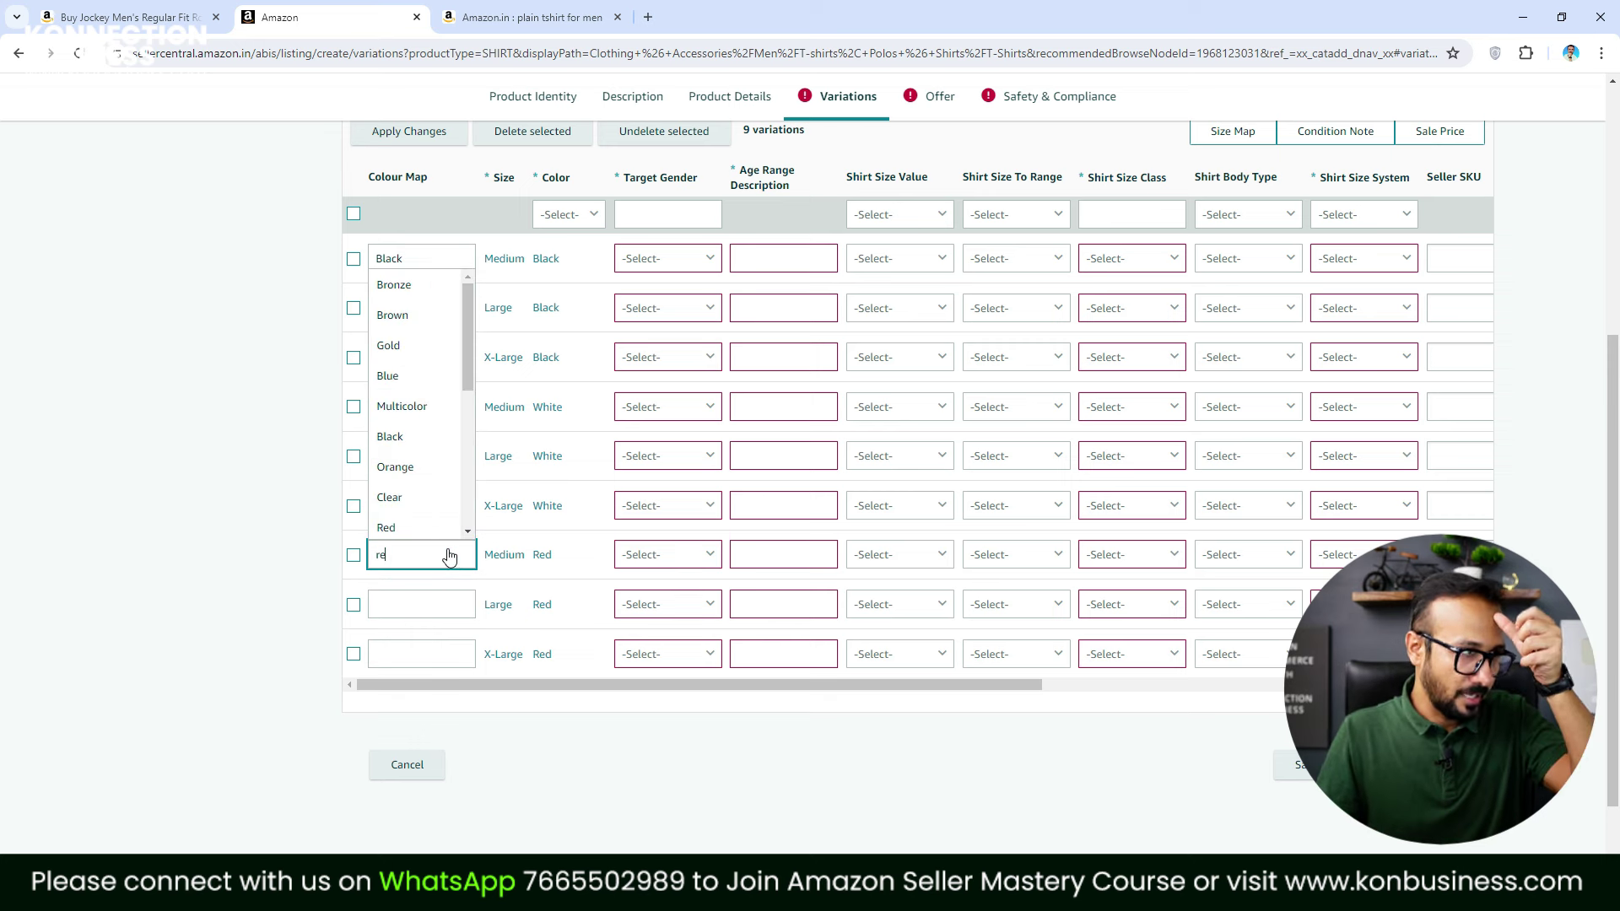
pyautogui.click(405, 607)
pyautogui.write('red')
pyautogui.click(398, 579)
pyautogui.click(406, 658)
pyautogui.write('red')
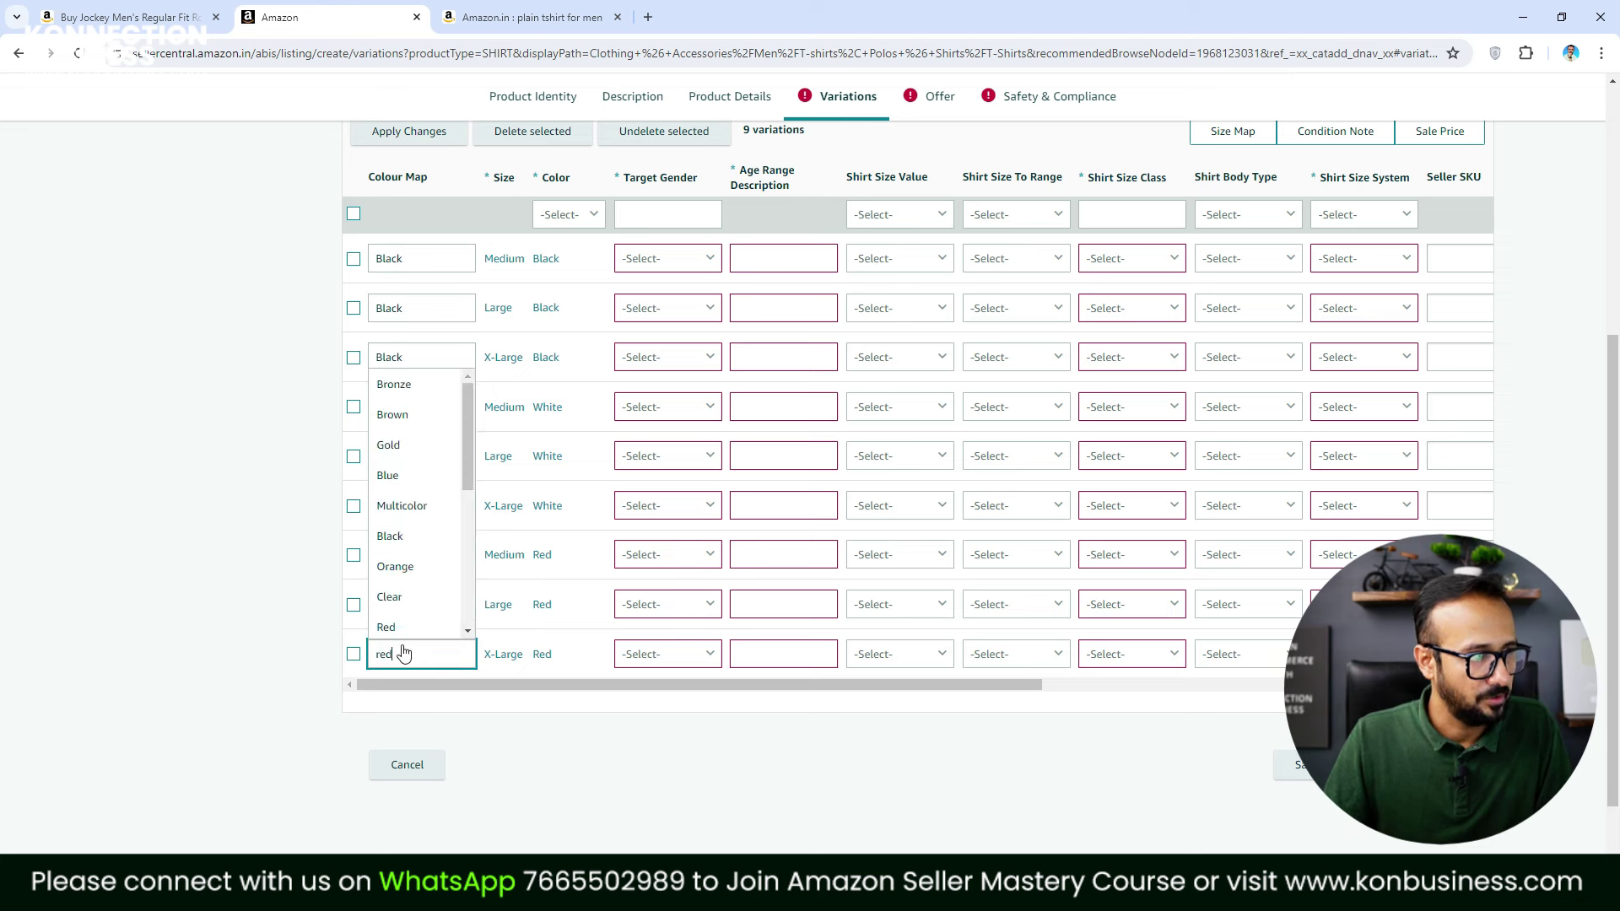
pyautogui.click(393, 629)
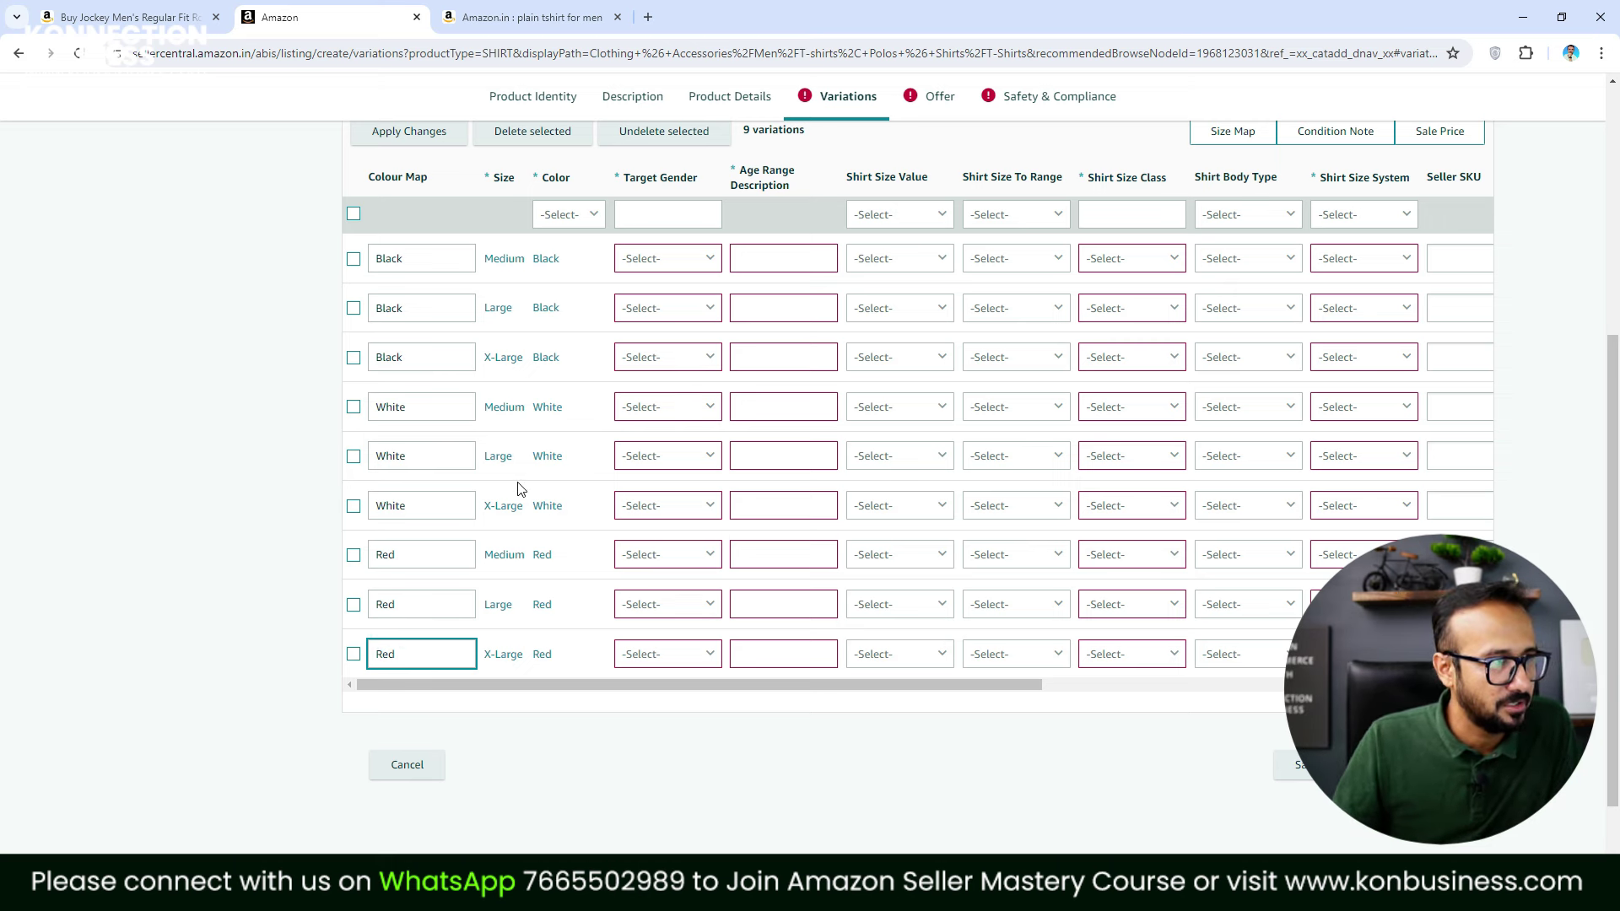
# Set Target Gender to Male in each of the nine variation rows
pyautogui.click(693, 265)
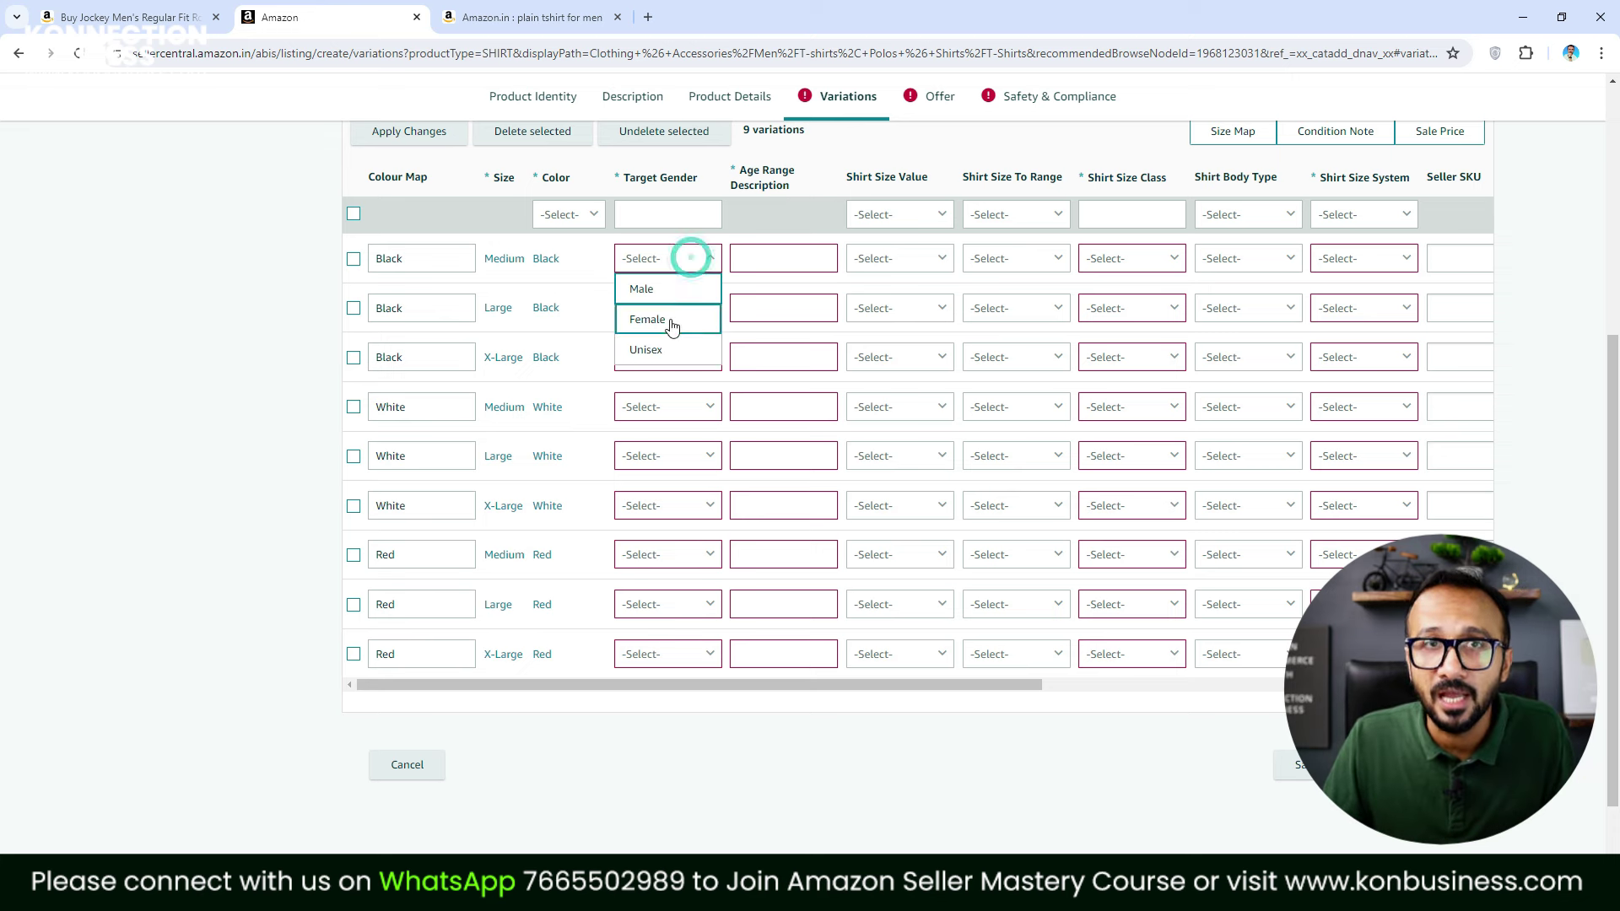
pyautogui.click(672, 291)
pyautogui.click(686, 312)
pyautogui.click(654, 338)
pyautogui.click(666, 357)
pyautogui.click(663, 387)
pyautogui.click(680, 410)
pyautogui.click(661, 437)
pyautogui.click(661, 458)
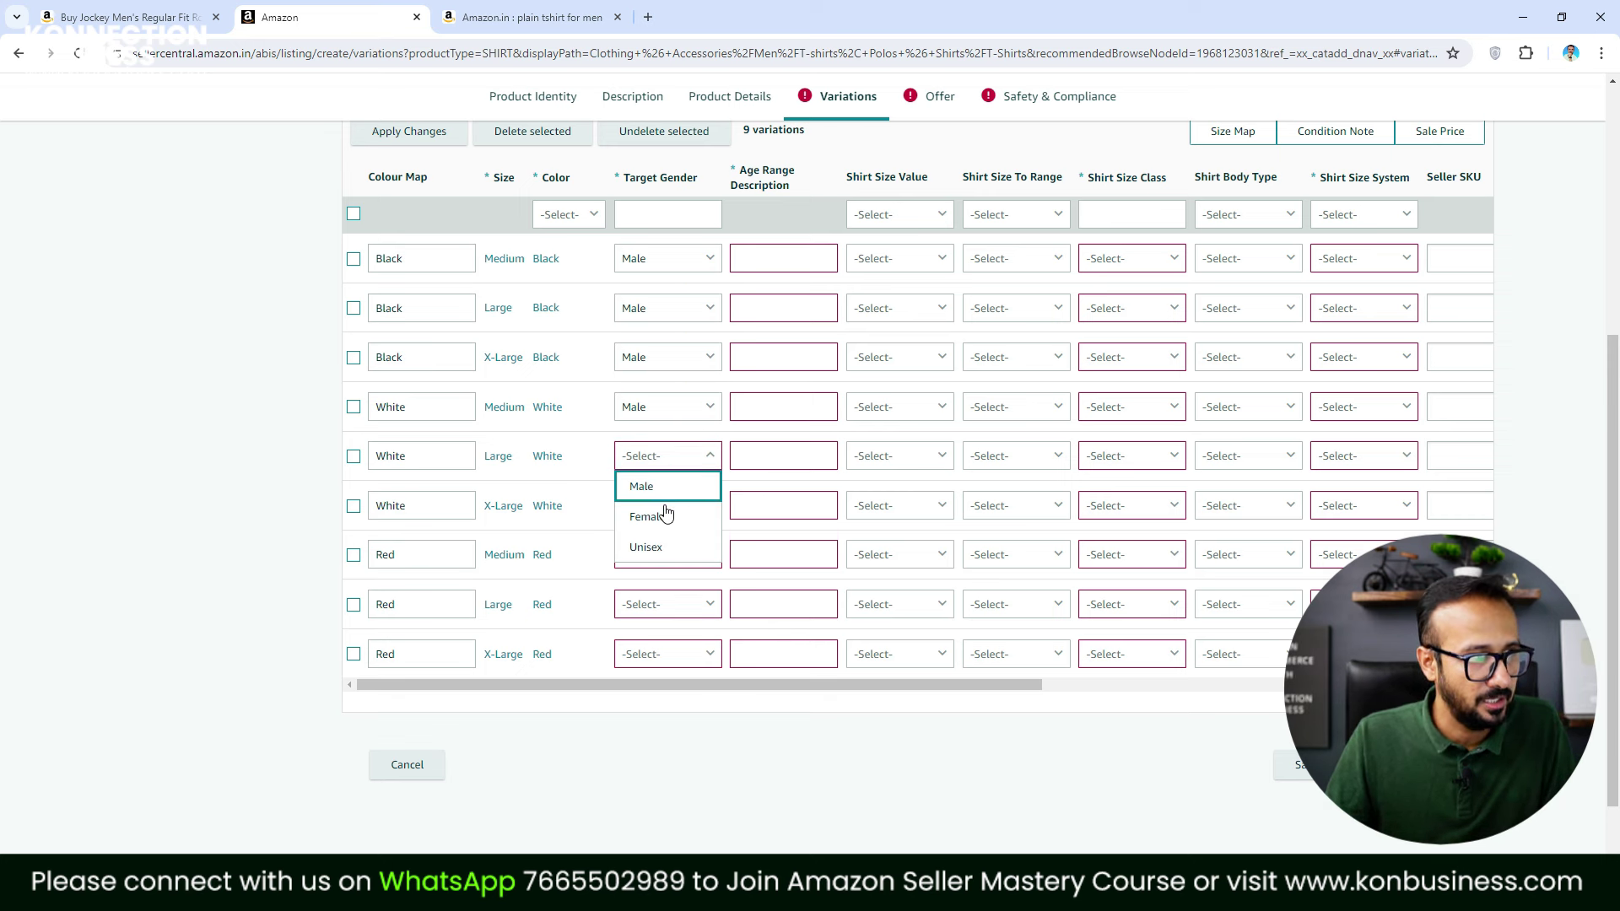
pyautogui.click(660, 486)
pyautogui.click(666, 506)
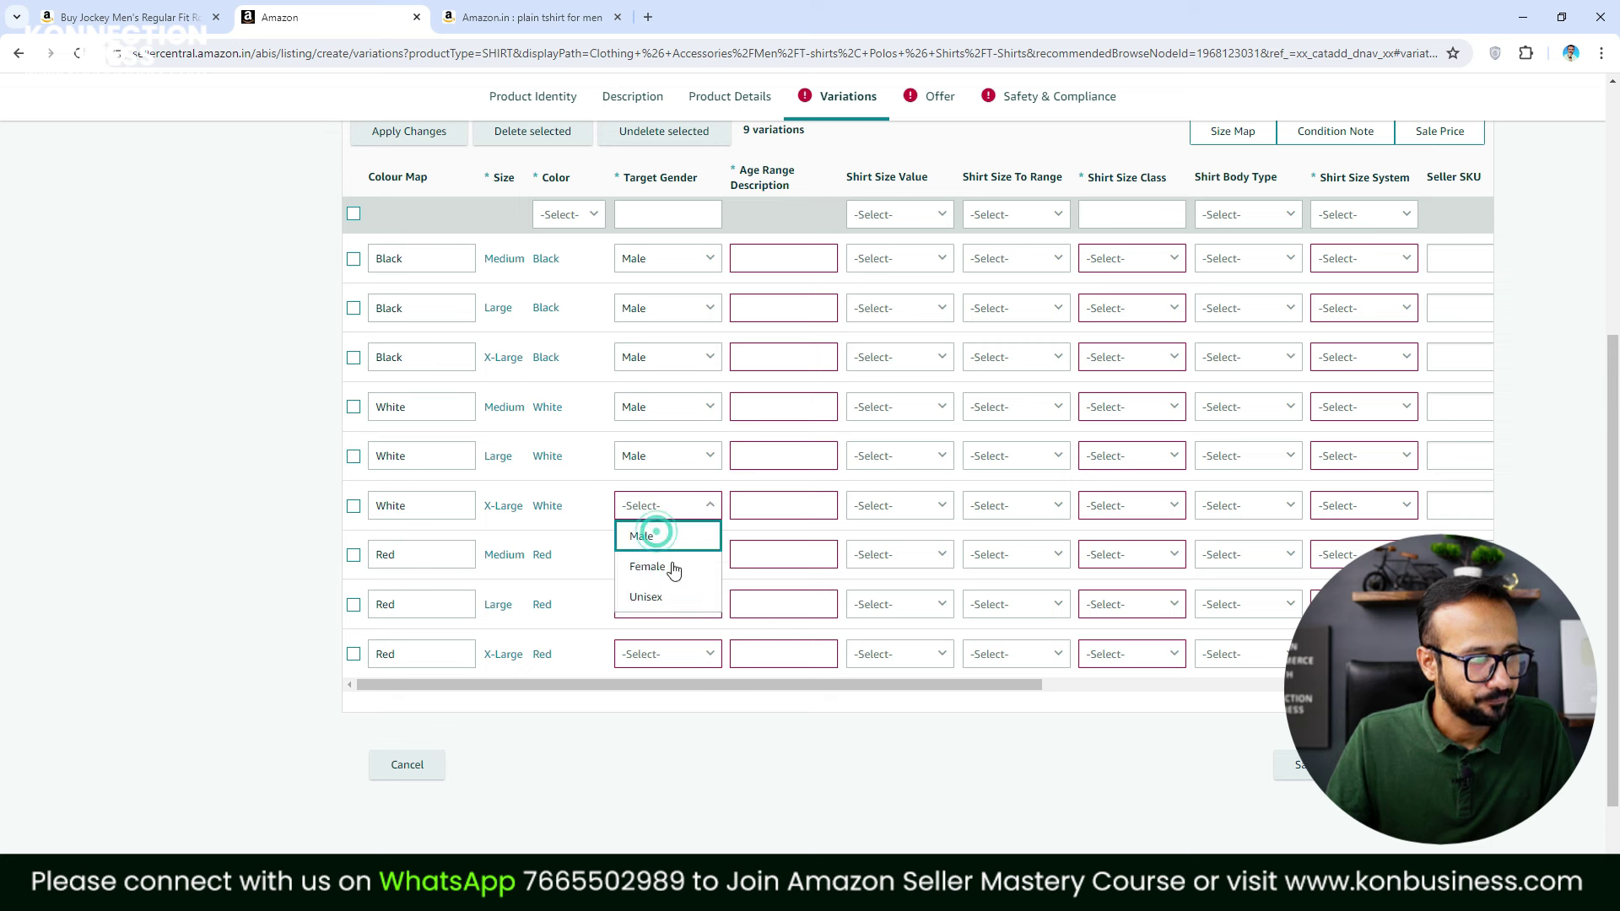
pyautogui.click(655, 533)
pyautogui.click(669, 557)
pyautogui.click(671, 463)
pyautogui.click(675, 604)
pyautogui.click(667, 512)
pyautogui.click(684, 656)
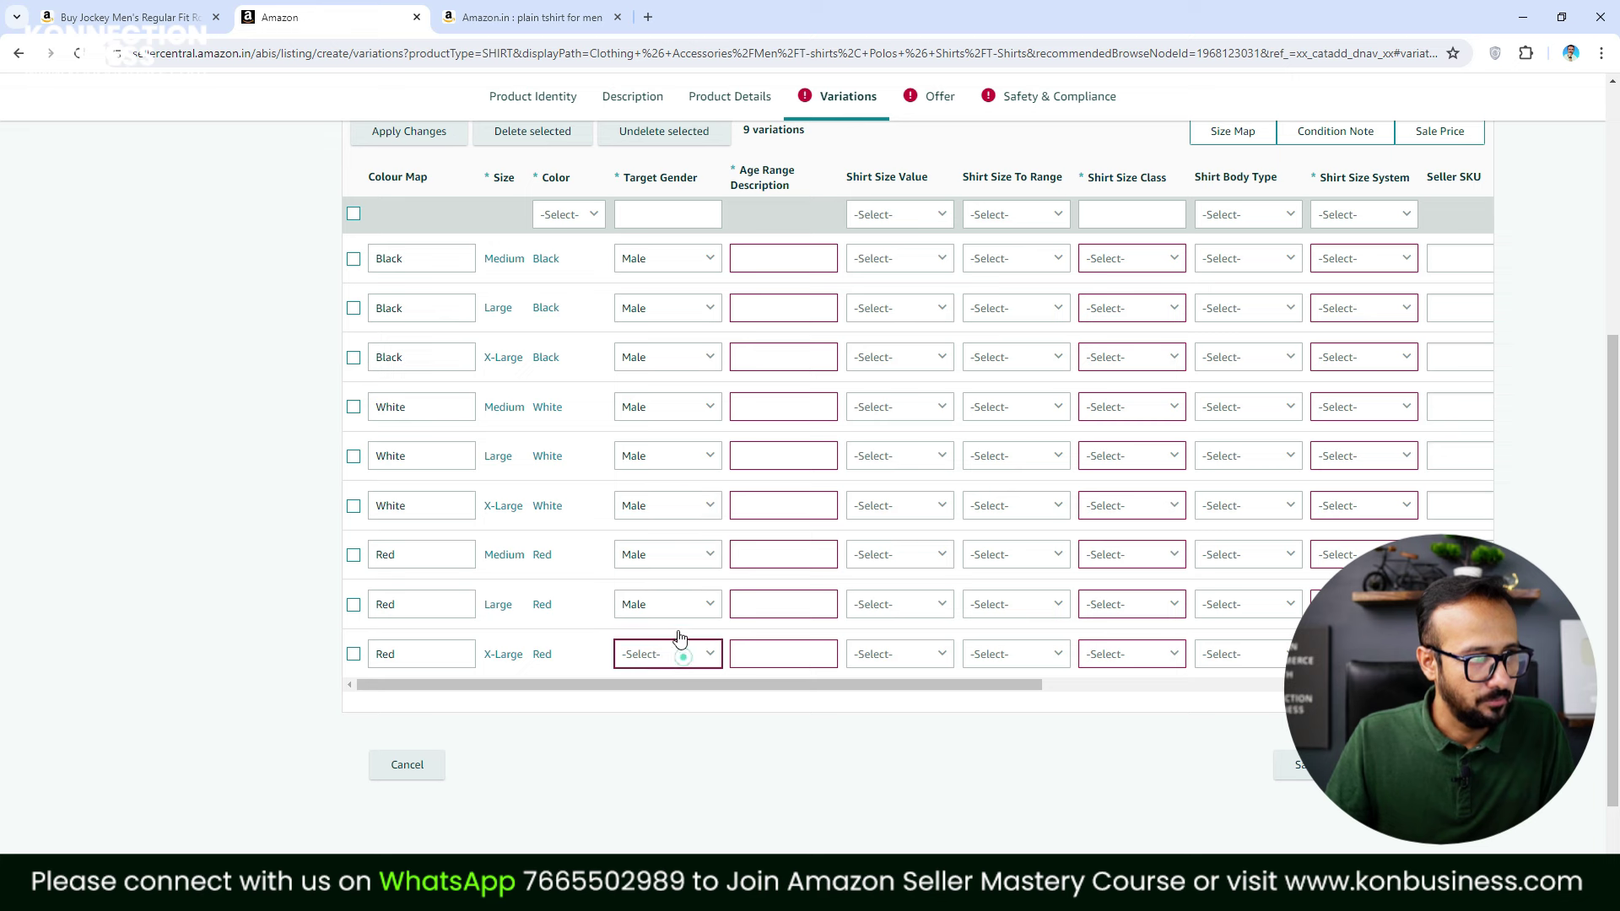
pyautogui.click(675, 570)
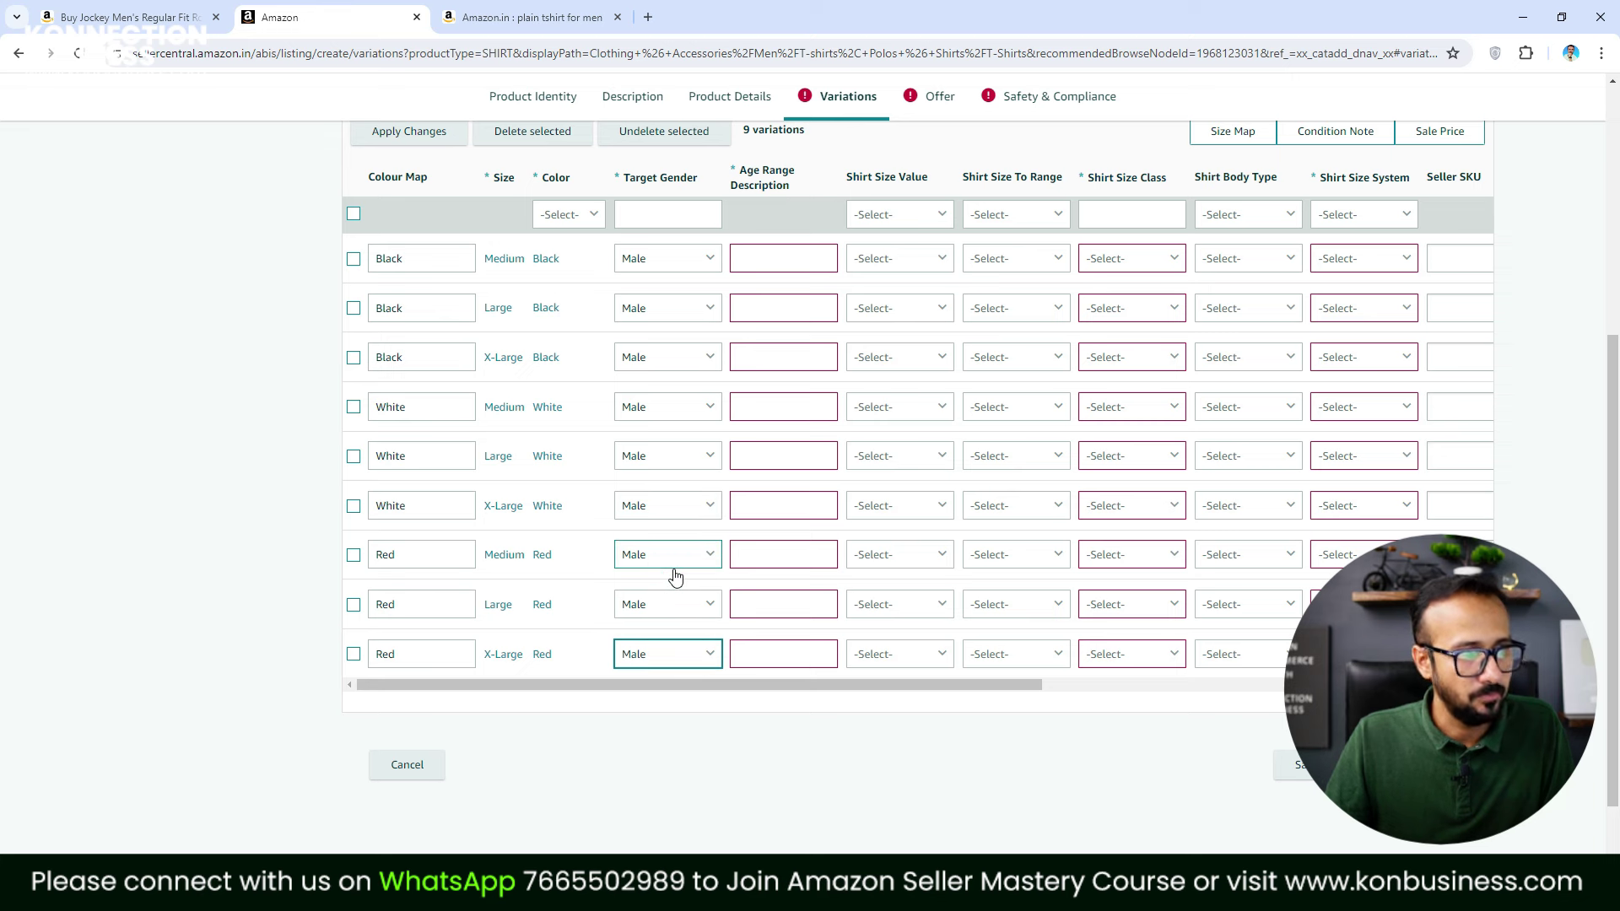
# Set Age Range Description to Adult in each of the nine variation rows
pyautogui.click(784, 265)
pyautogui.click(784, 293)
pyautogui.click(789, 310)
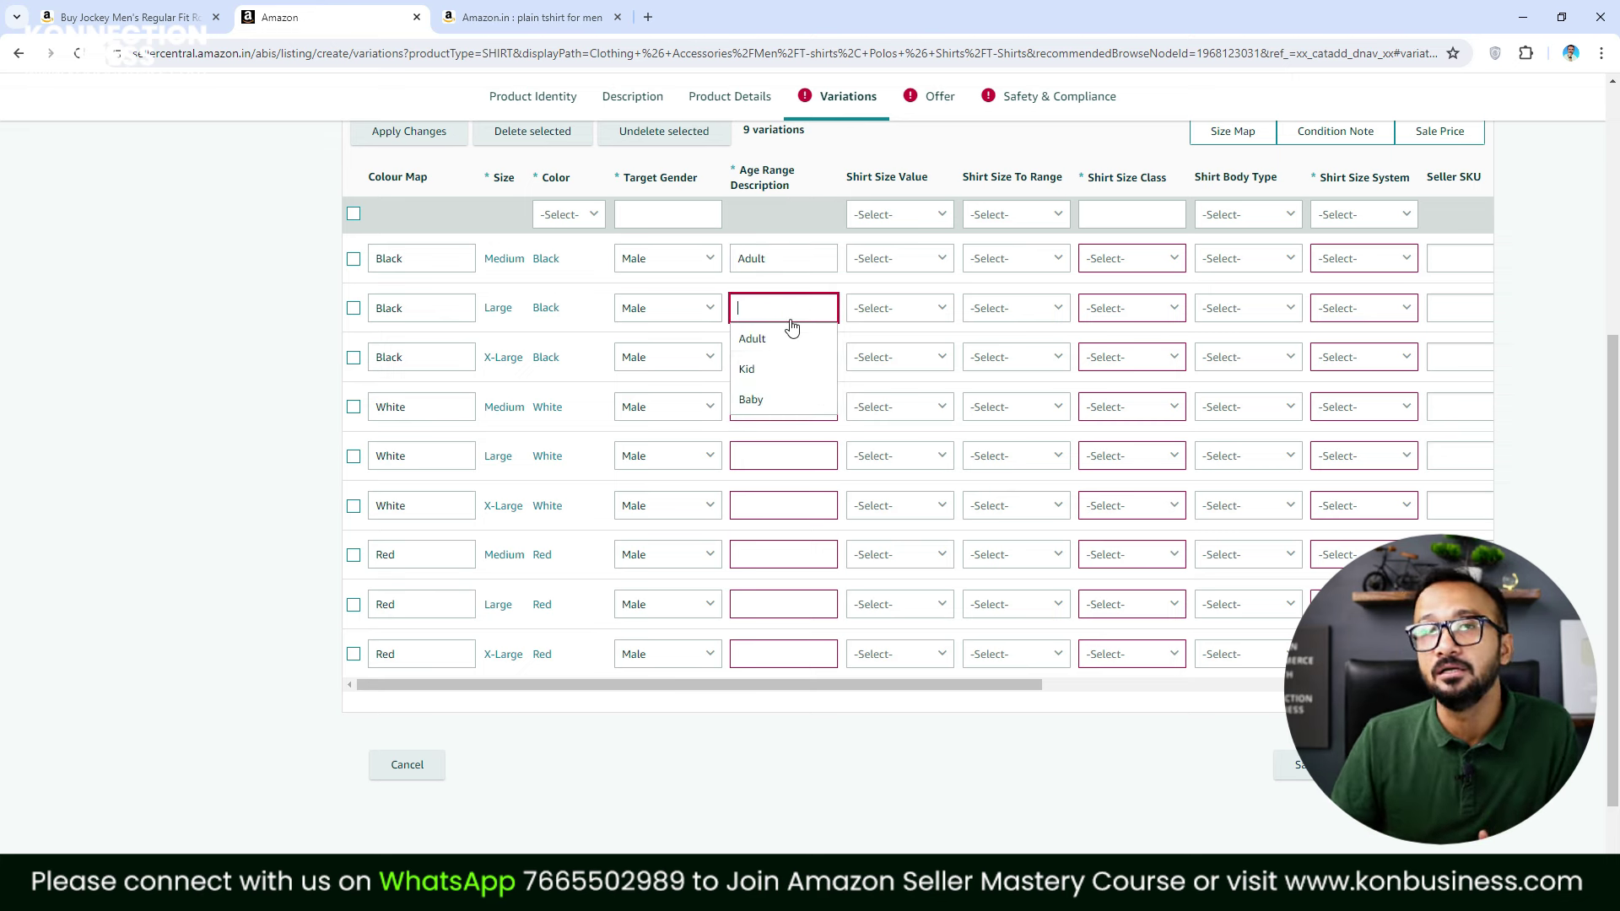
pyautogui.click(765, 338)
pyautogui.click(791, 360)
pyautogui.click(786, 388)
pyautogui.click(799, 413)
pyautogui.click(779, 437)
pyautogui.click(781, 463)
pyautogui.click(770, 489)
pyautogui.click(777, 506)
pyautogui.click(767, 536)
pyautogui.click(778, 562)
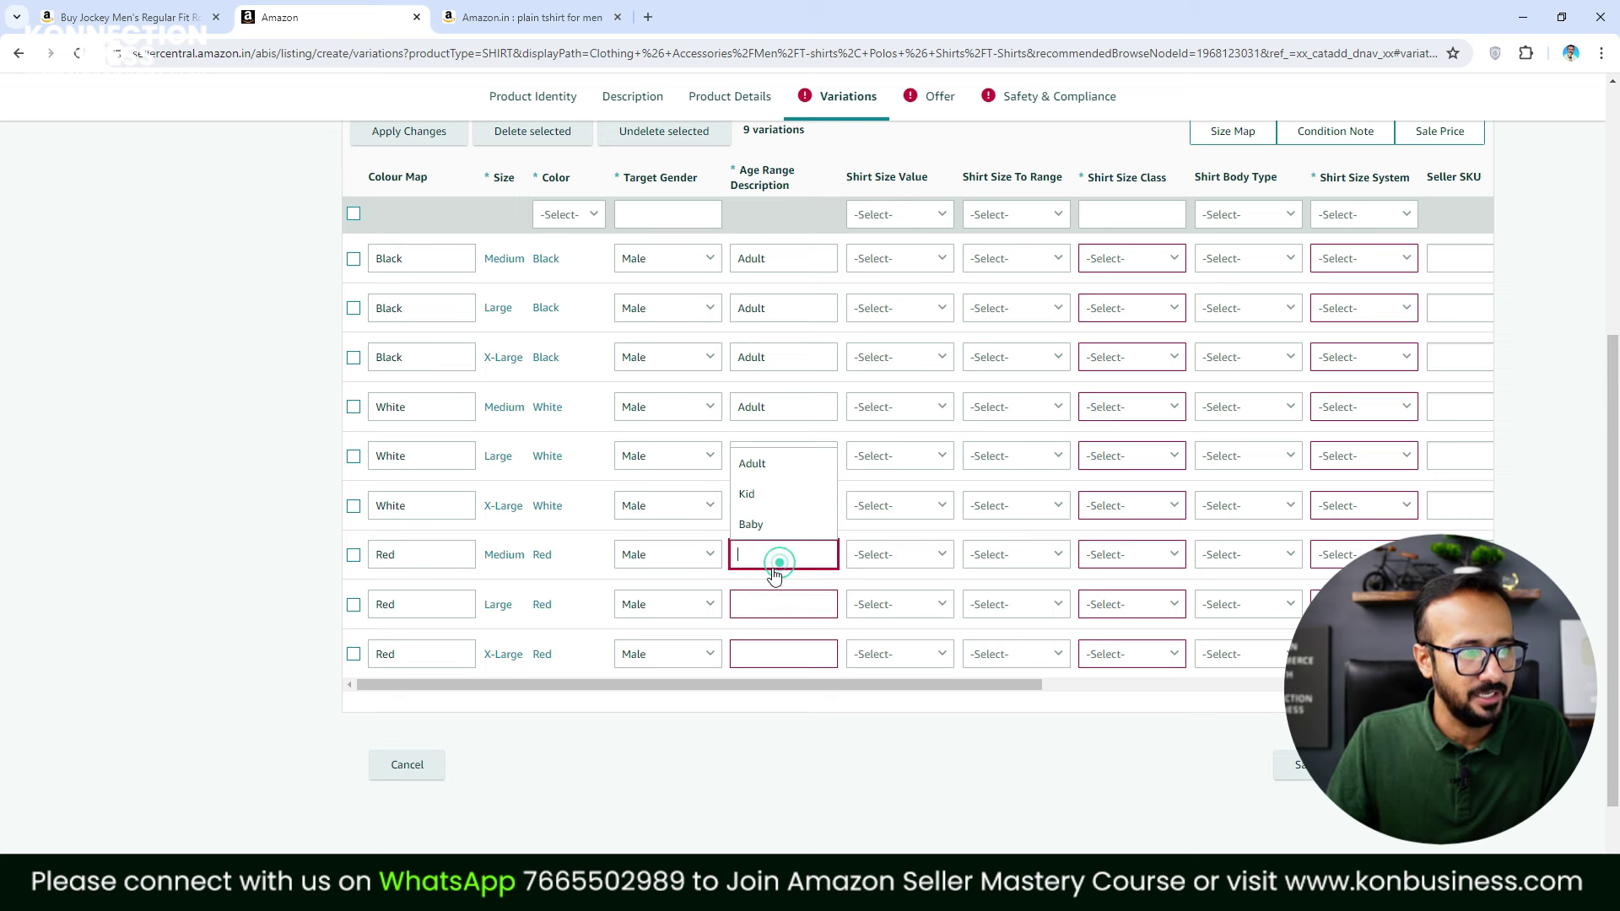
pyautogui.click(774, 465)
pyautogui.click(784, 601)
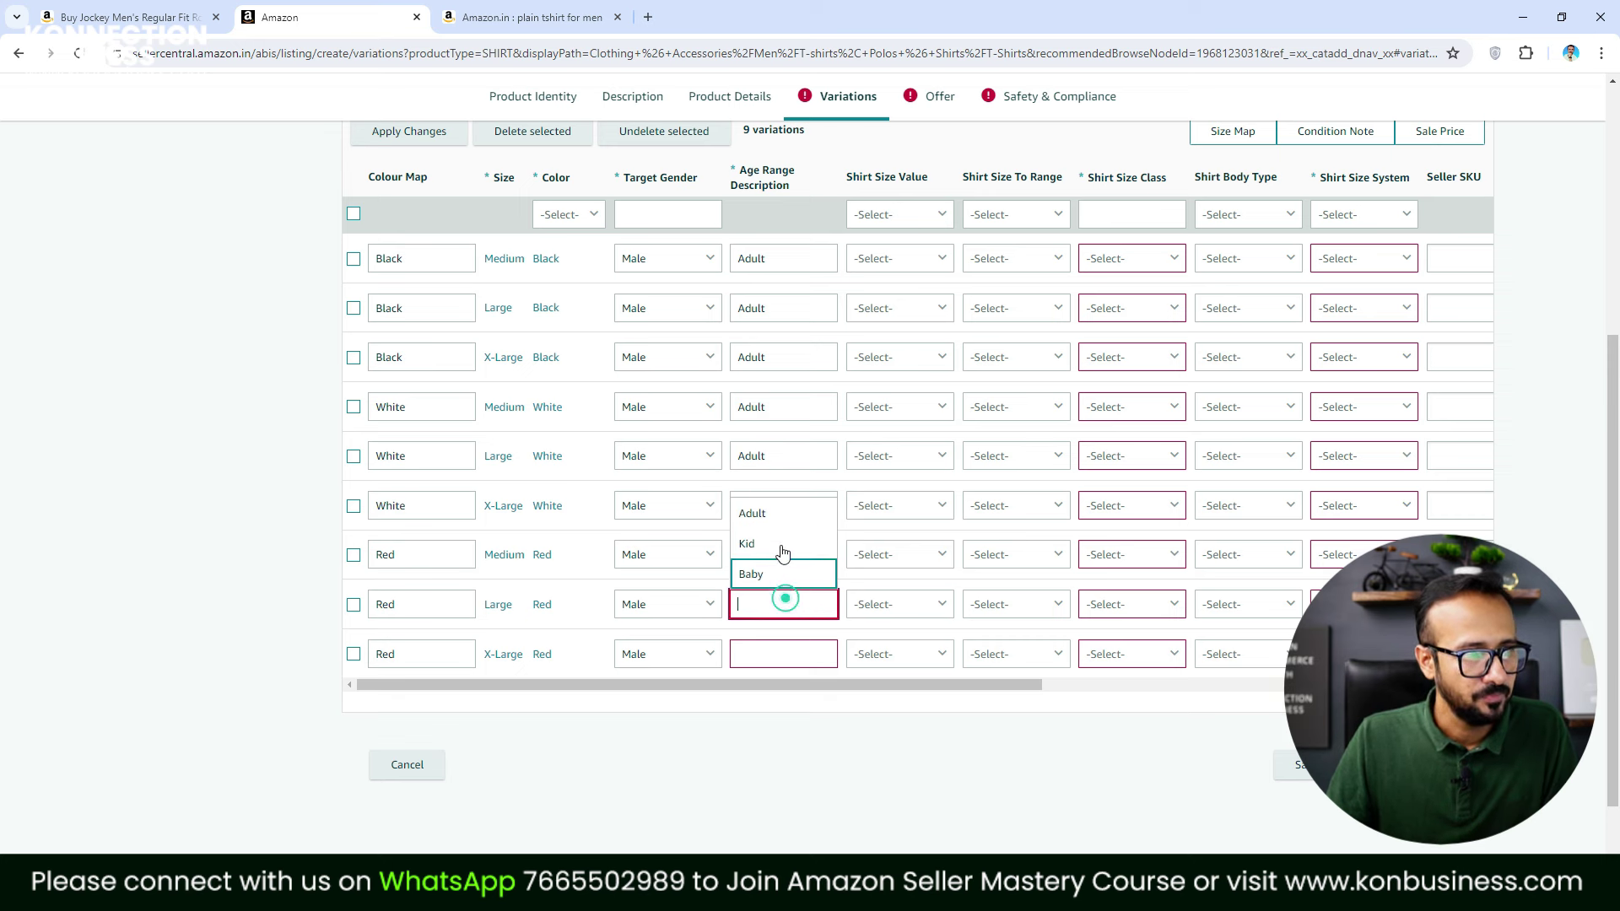
pyautogui.click(771, 514)
pyautogui.click(773, 655)
pyautogui.click(772, 573)
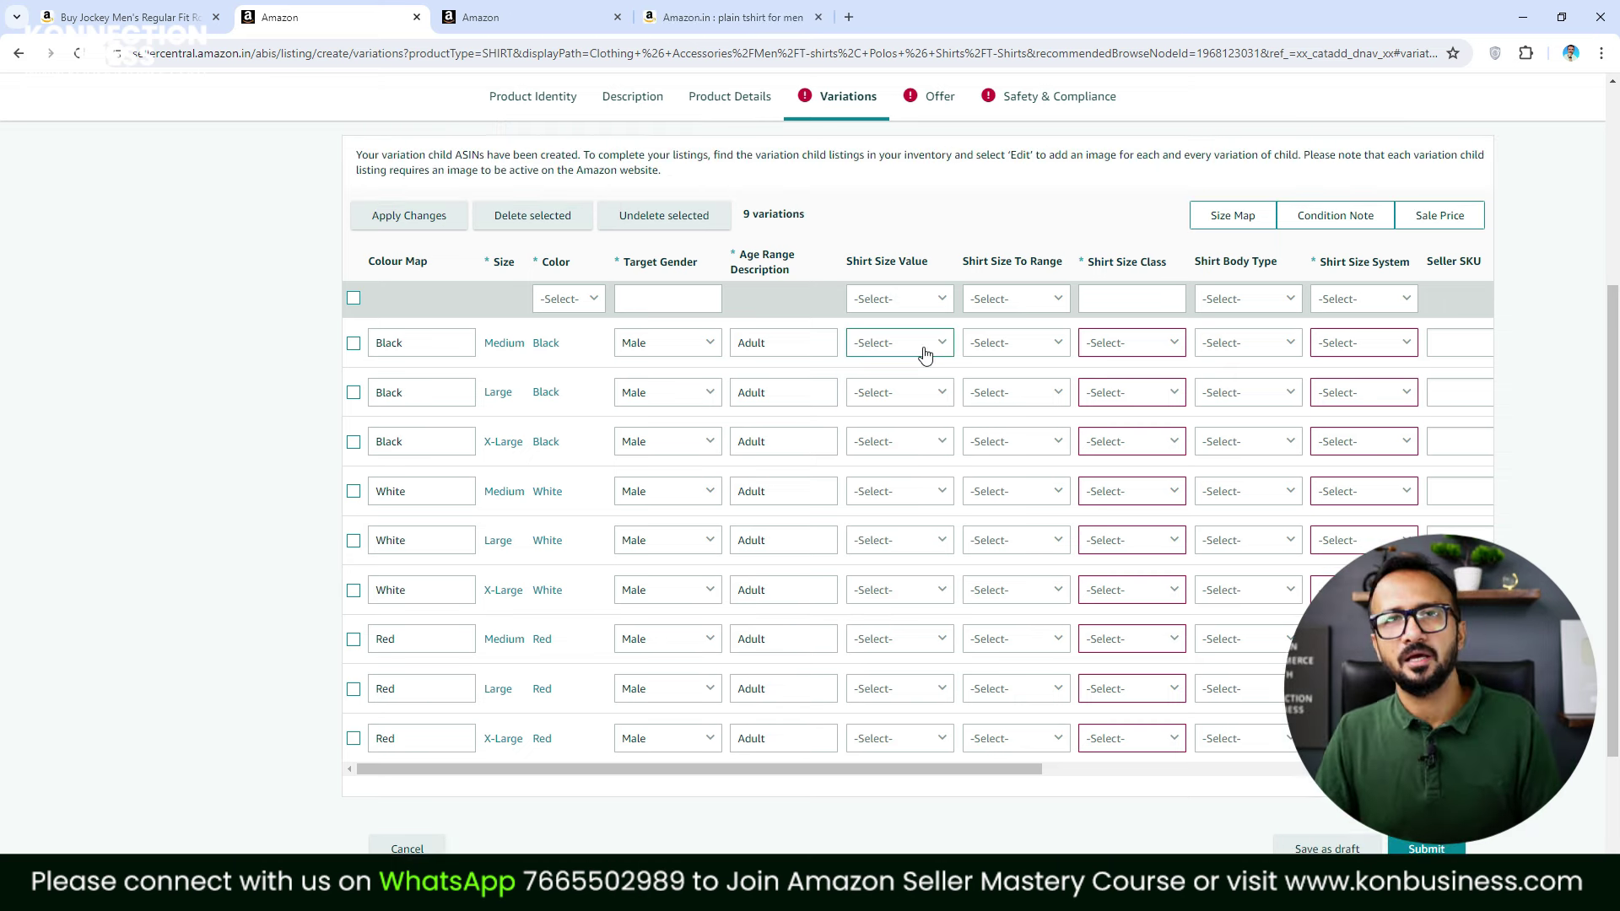
# Set Shirt Size Value to M, L and XL for the Medium, Large and X-Large Black rows
pyautogui.click(783, 345)
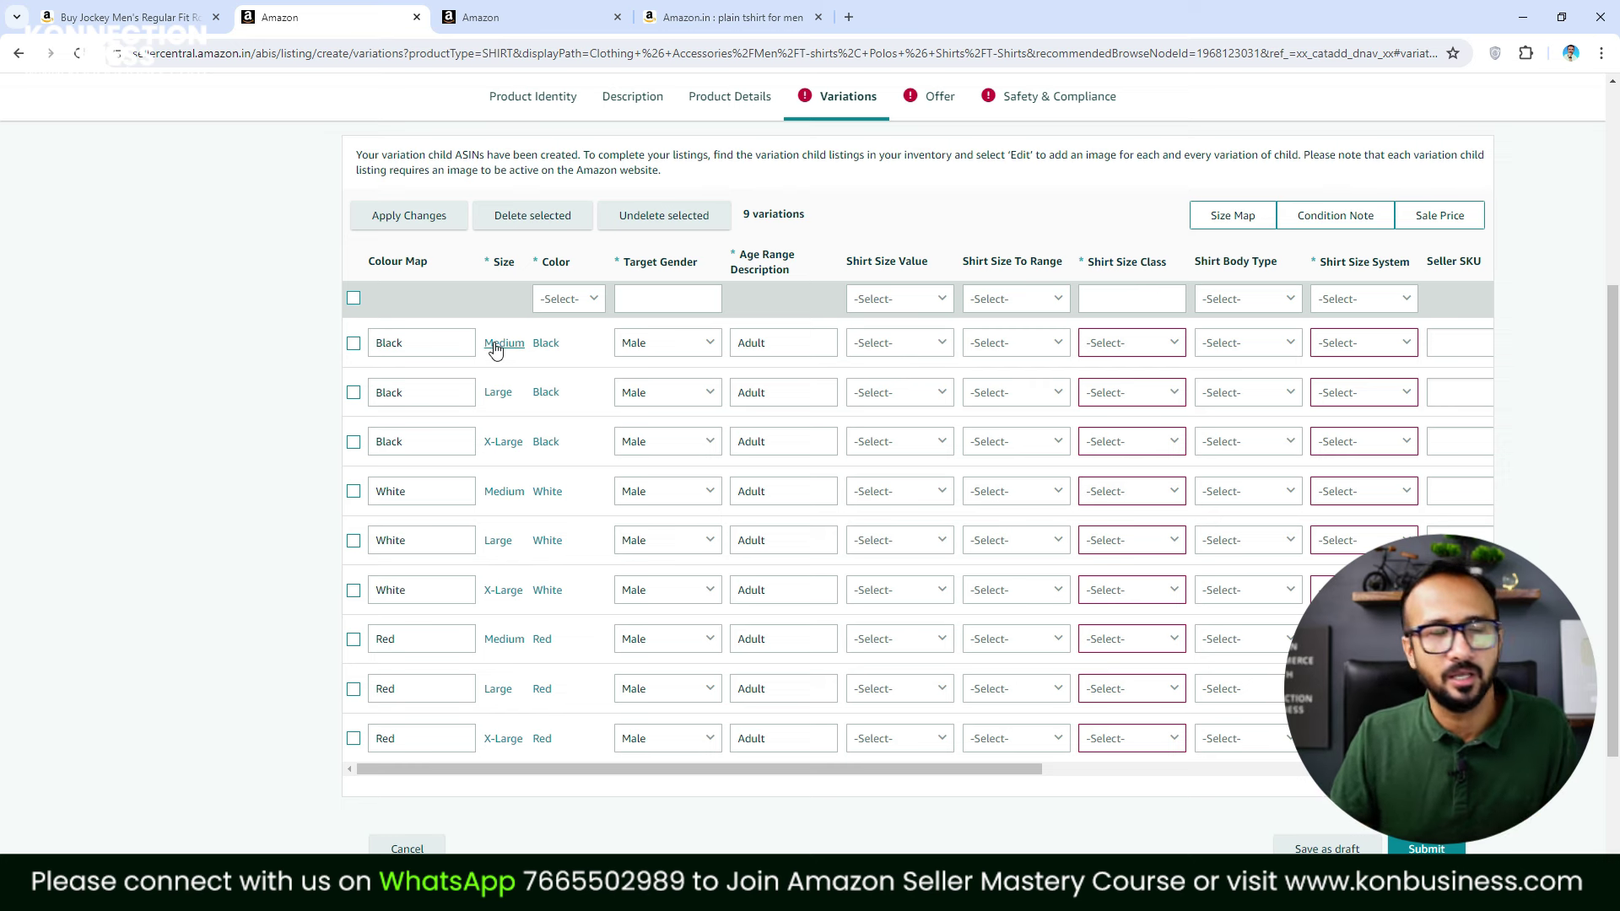
pyautogui.click(913, 348)
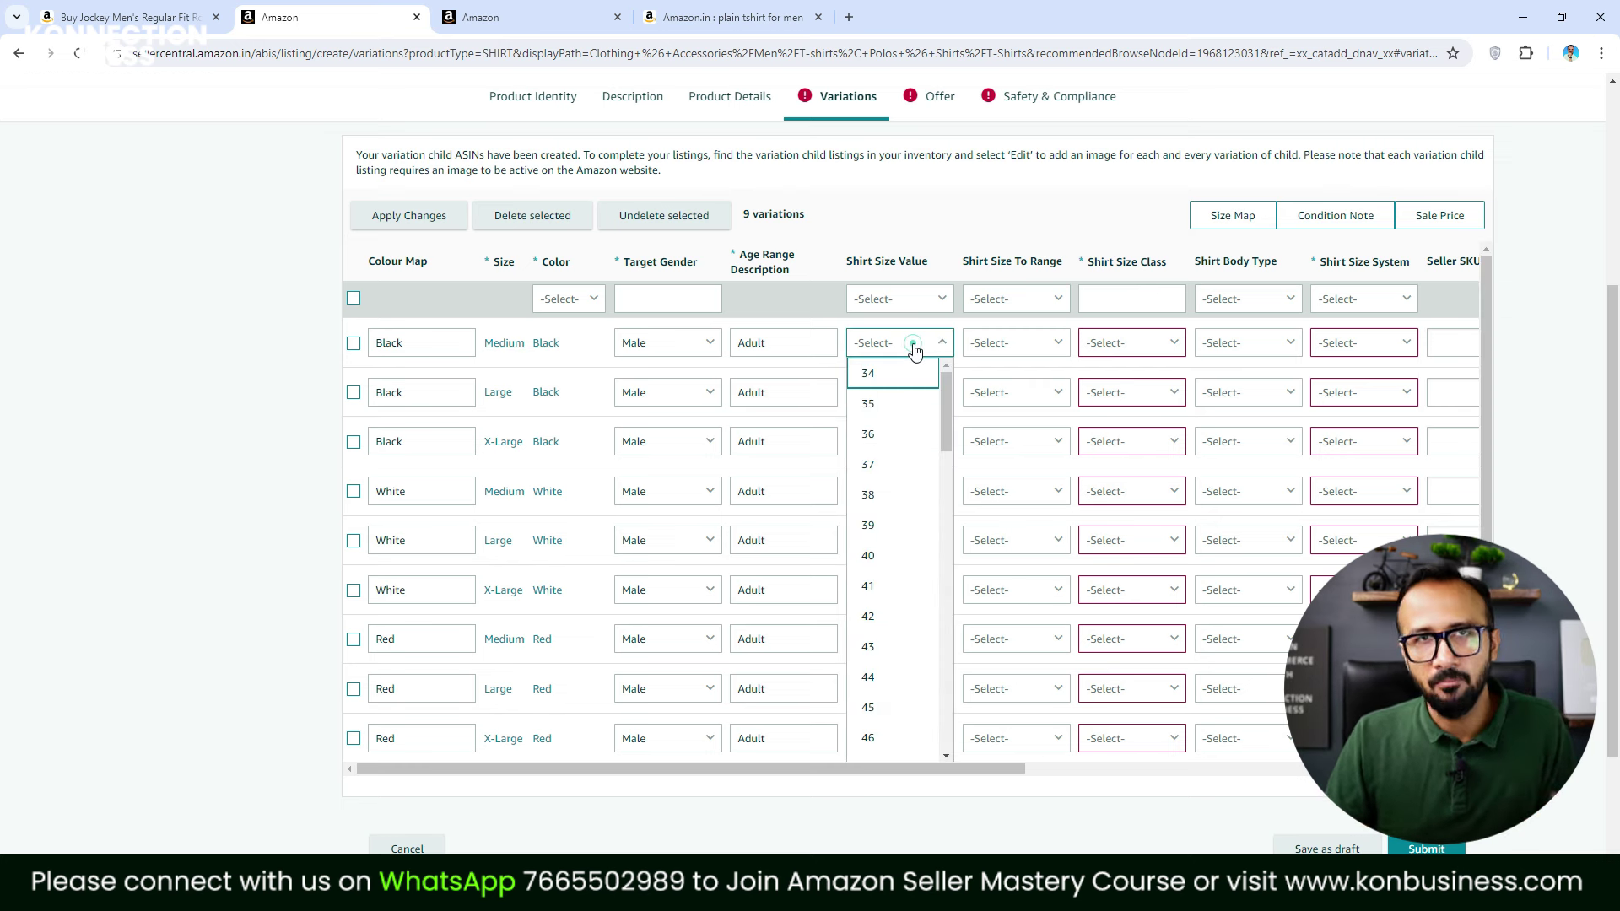
pyautogui.moveTo(949, 387); pyautogui.dragTo(954, 526)
pyautogui.click(874, 552)
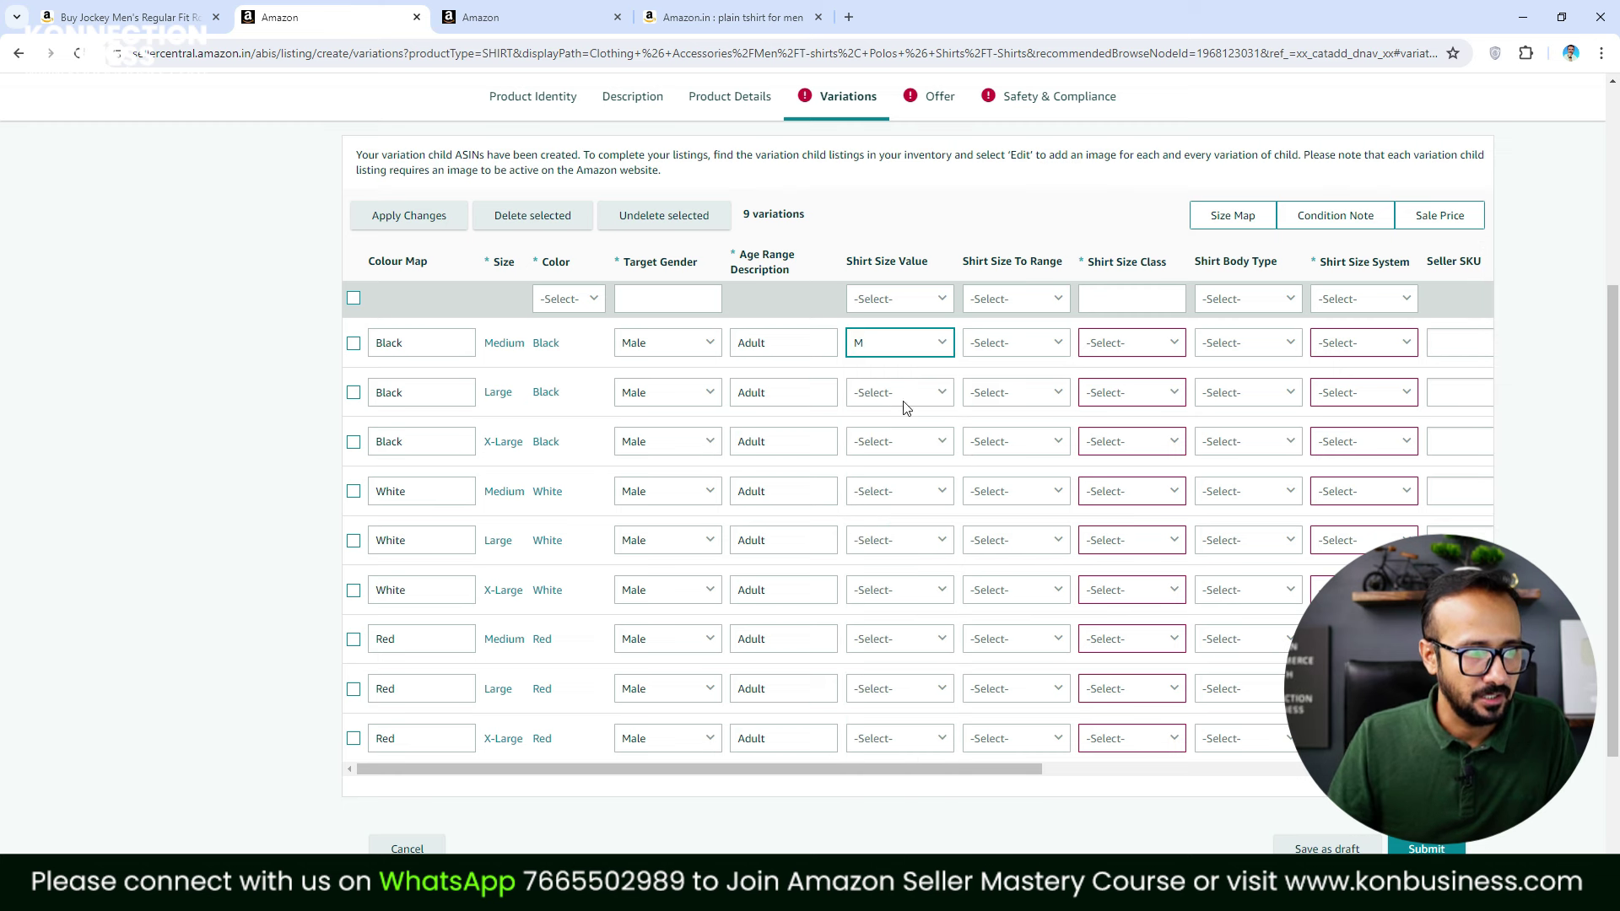
pyautogui.click(908, 395)
pyautogui.moveTo(941, 469); pyautogui.dragTo(948, 568)
pyautogui.click(888, 609)
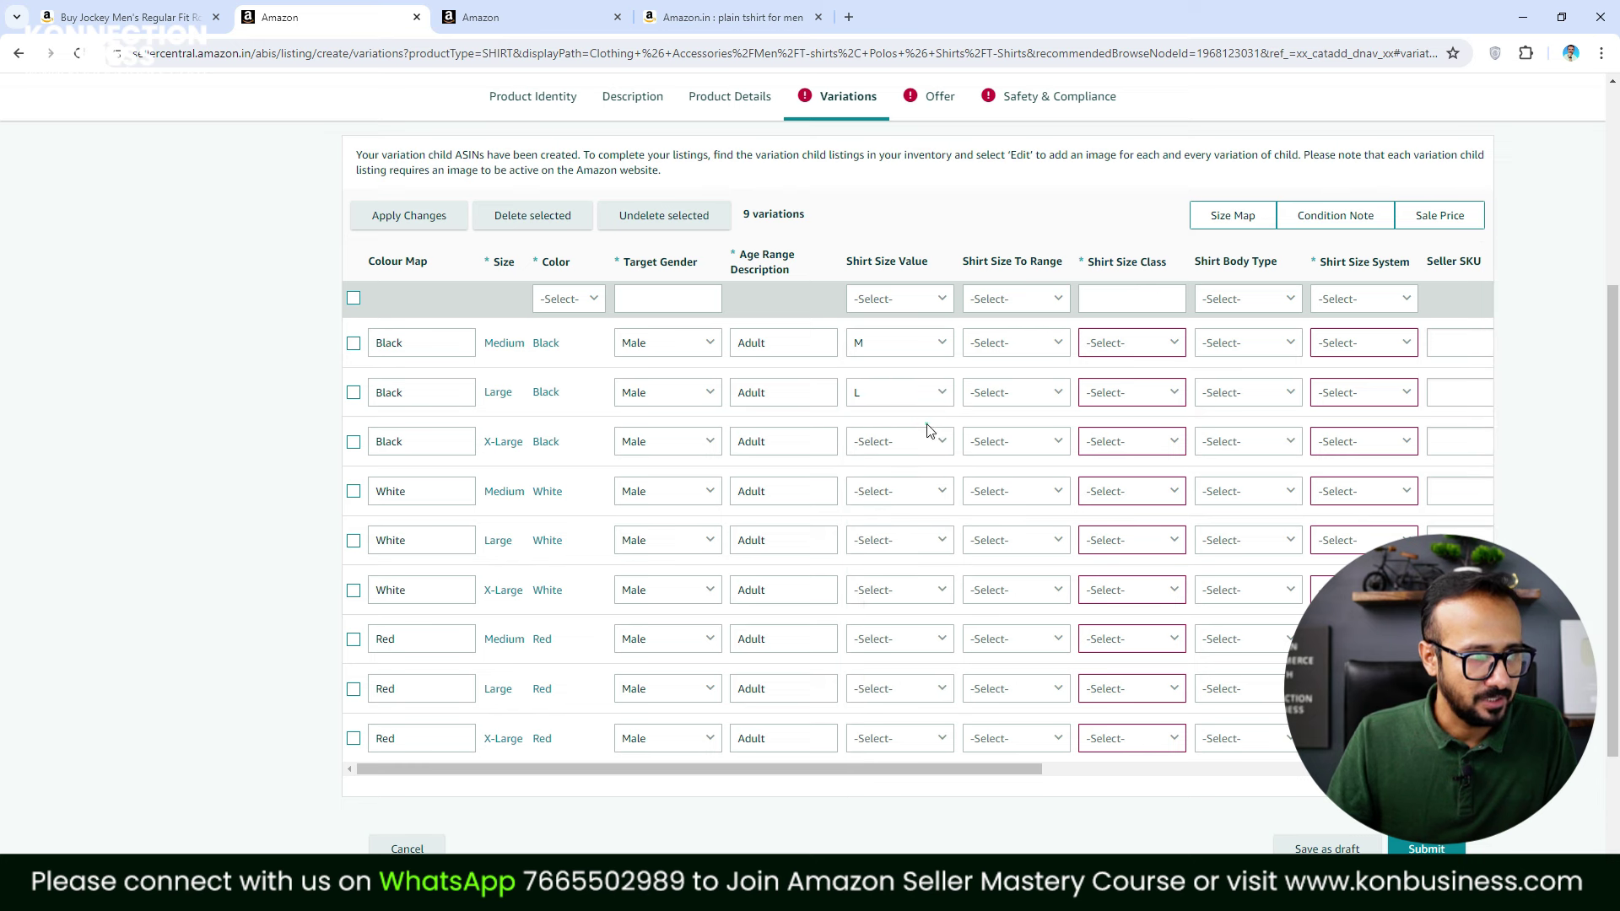
pyautogui.click(923, 438)
pyautogui.moveTo(946, 481); pyautogui.dragTo(948, 596)
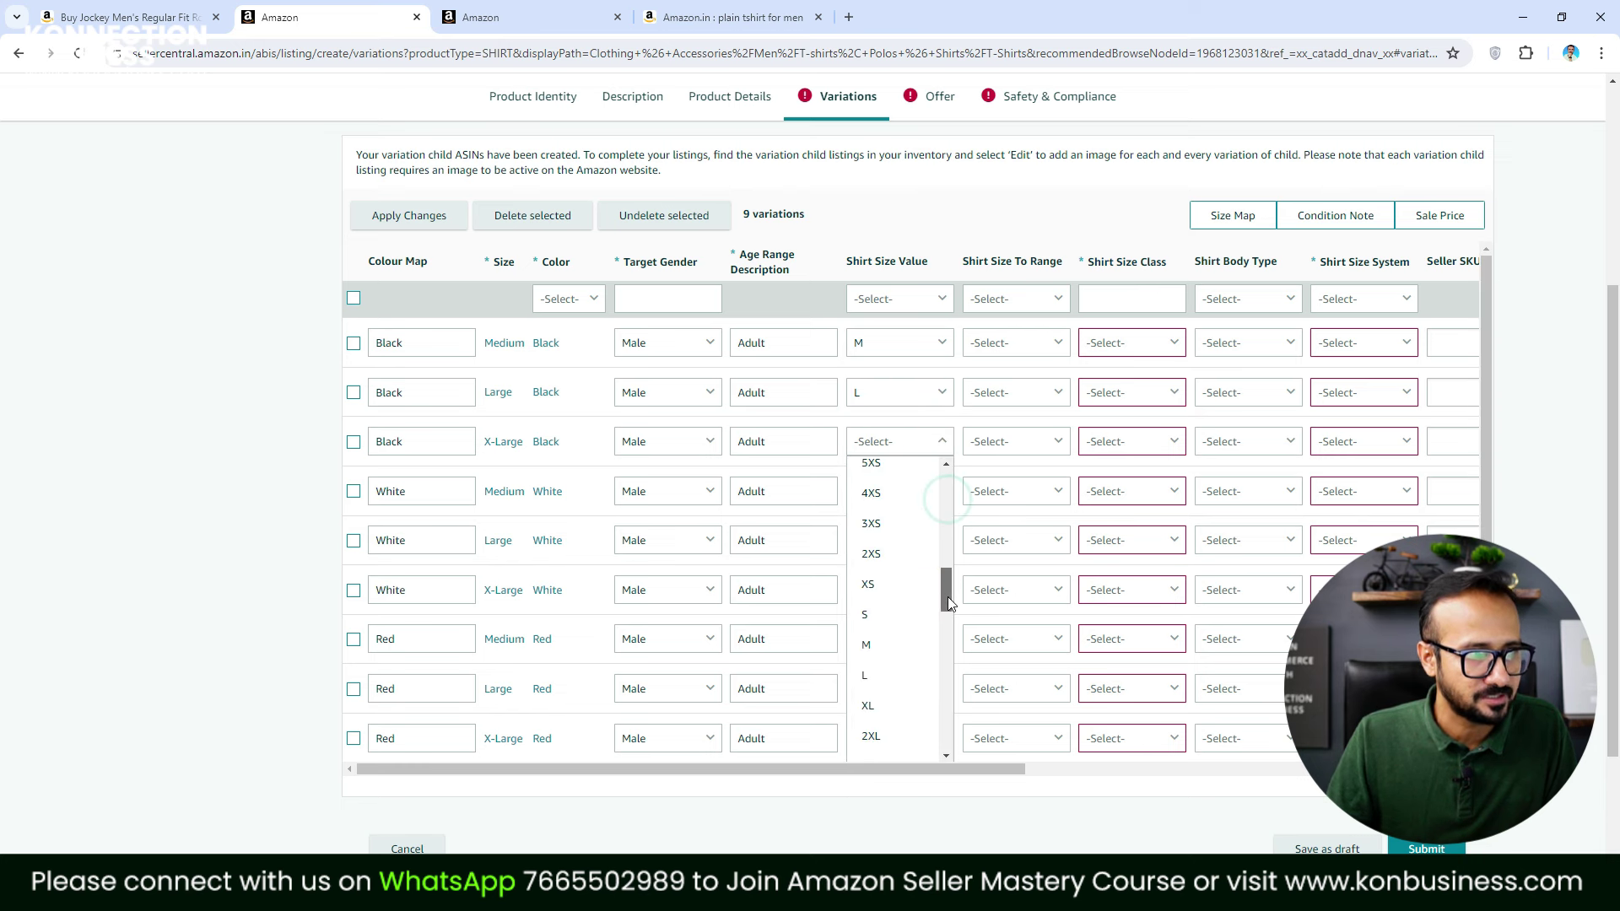
pyautogui.click(895, 709)
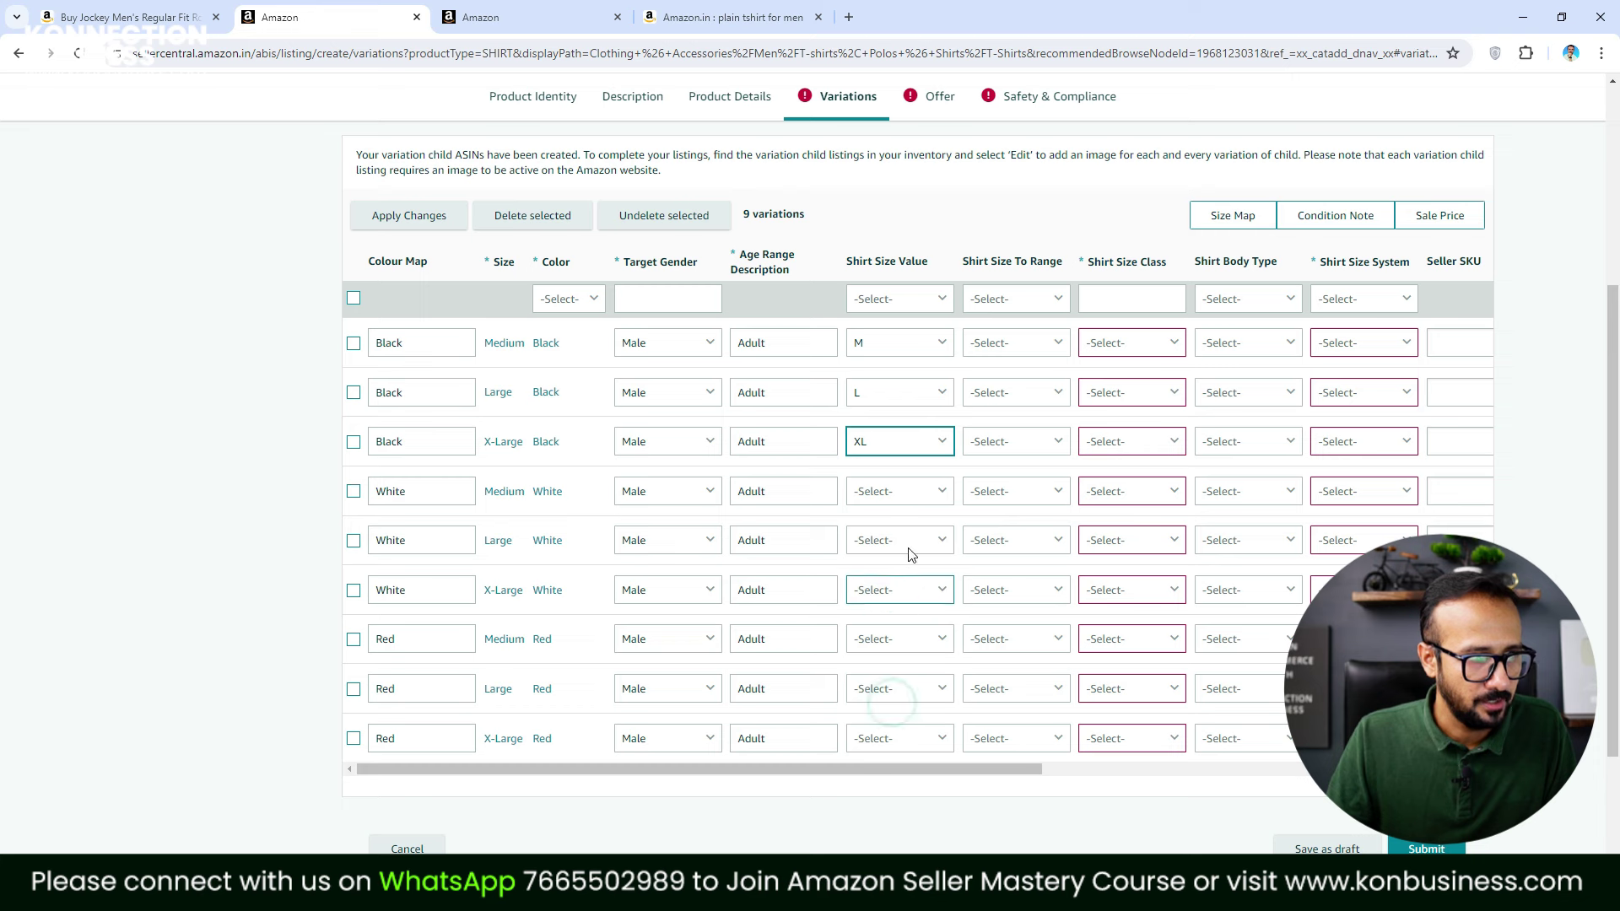
# Set Shirt Size Value to M, L and XL for the Medium, Large and X-Large White rows
pyautogui.click(925, 497)
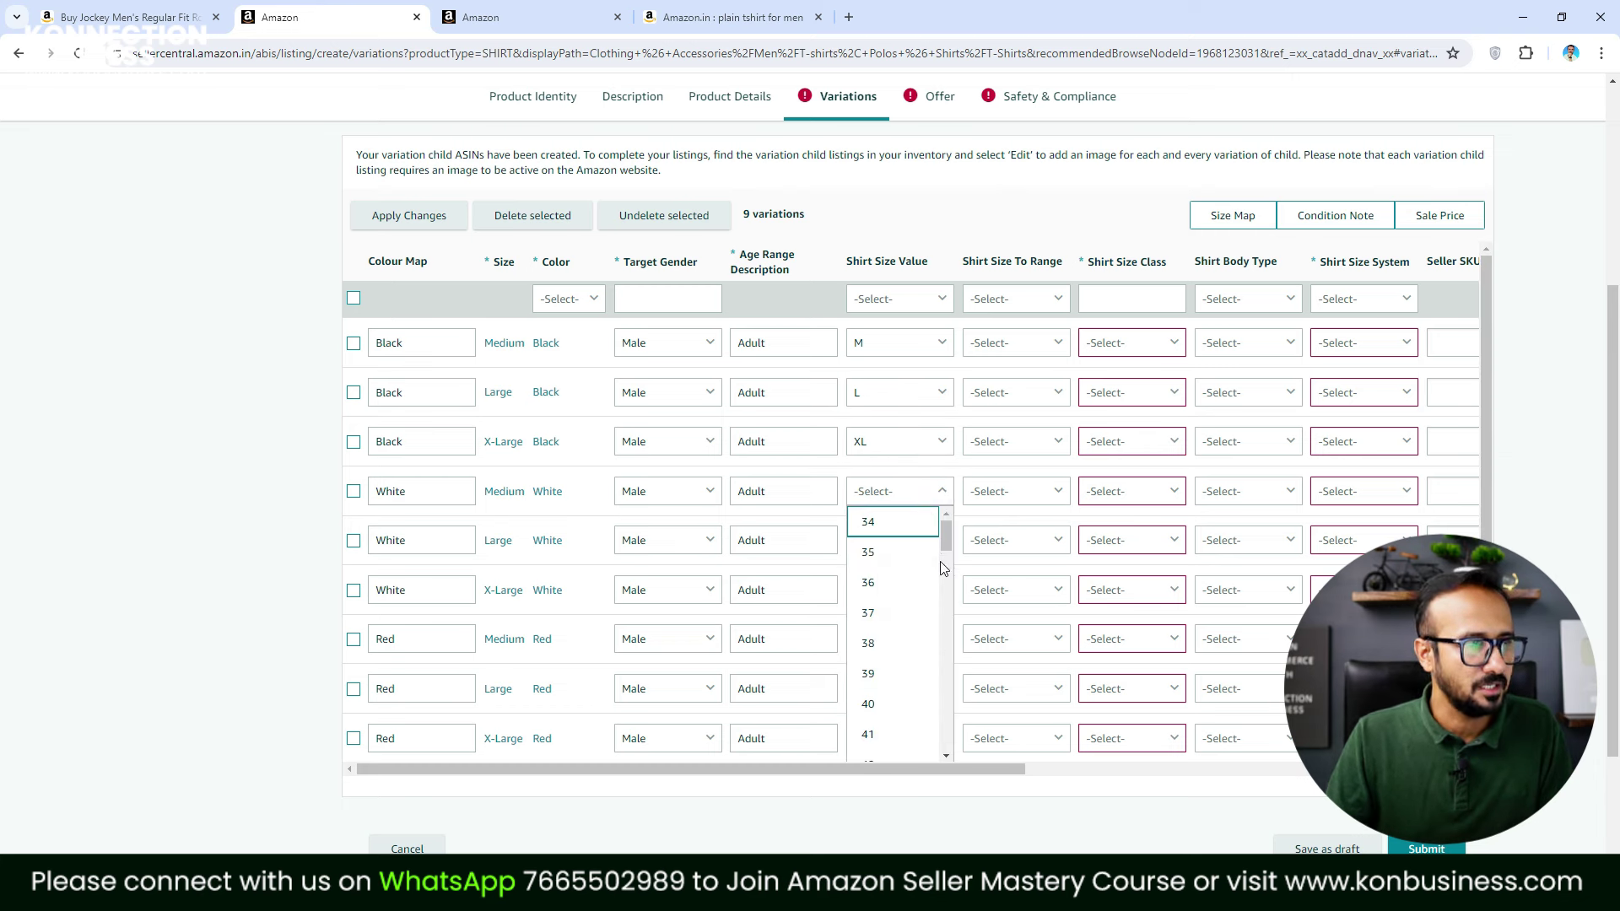
pyautogui.moveTo(944, 535); pyautogui.dragTo(941, 625)
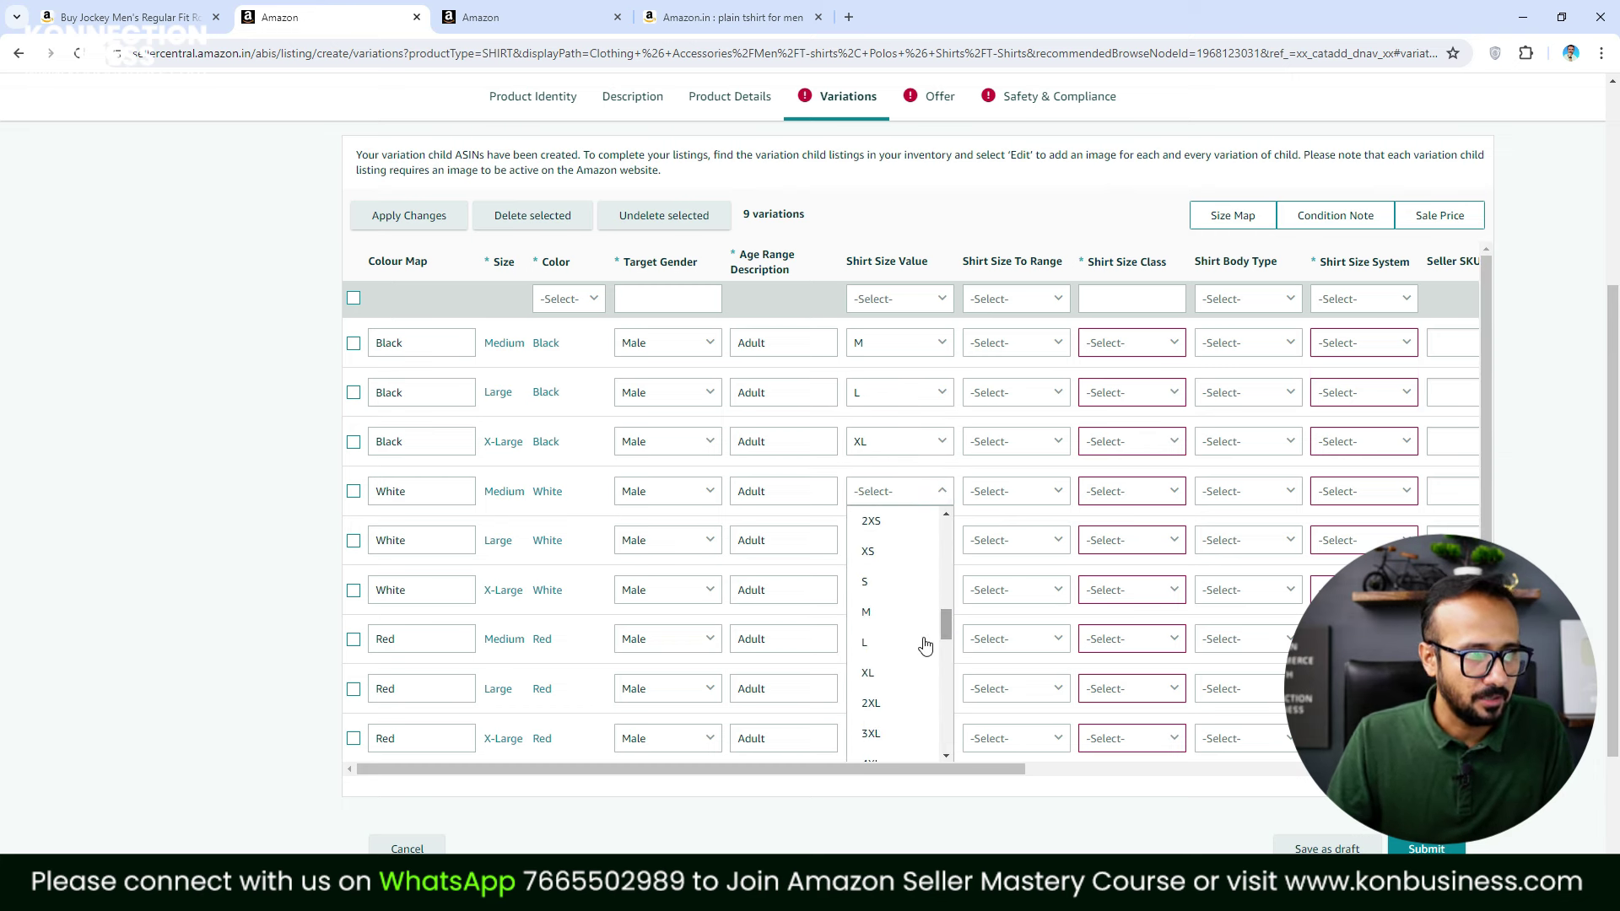
pyautogui.click(879, 627)
pyautogui.click(929, 544)
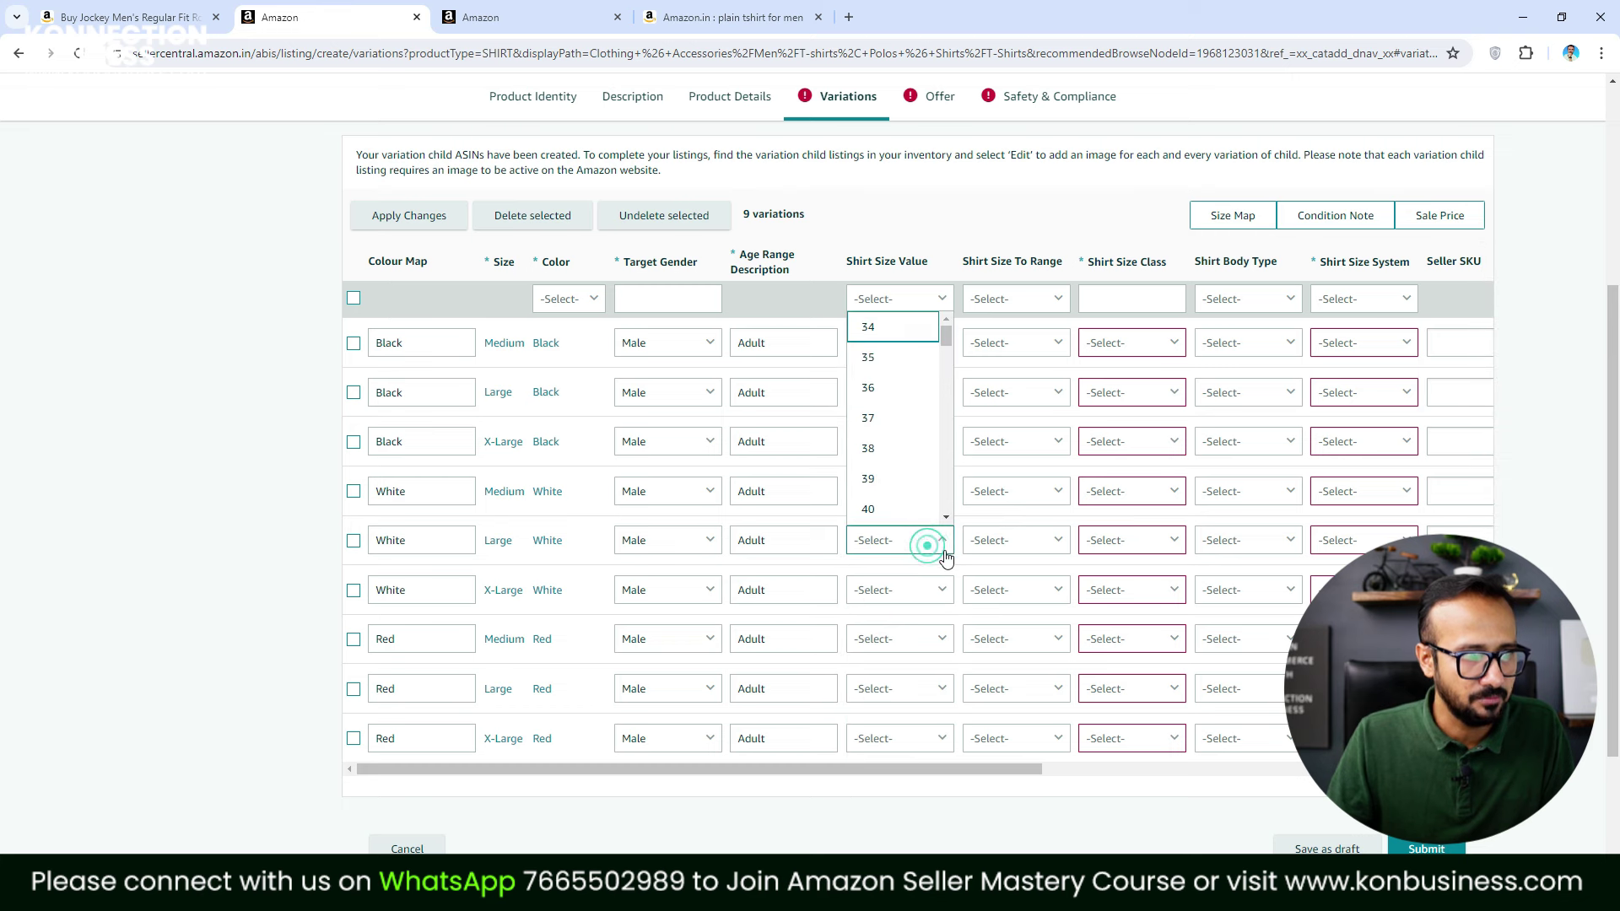
pyautogui.moveTo(945, 337); pyautogui.dragTo(948, 407)
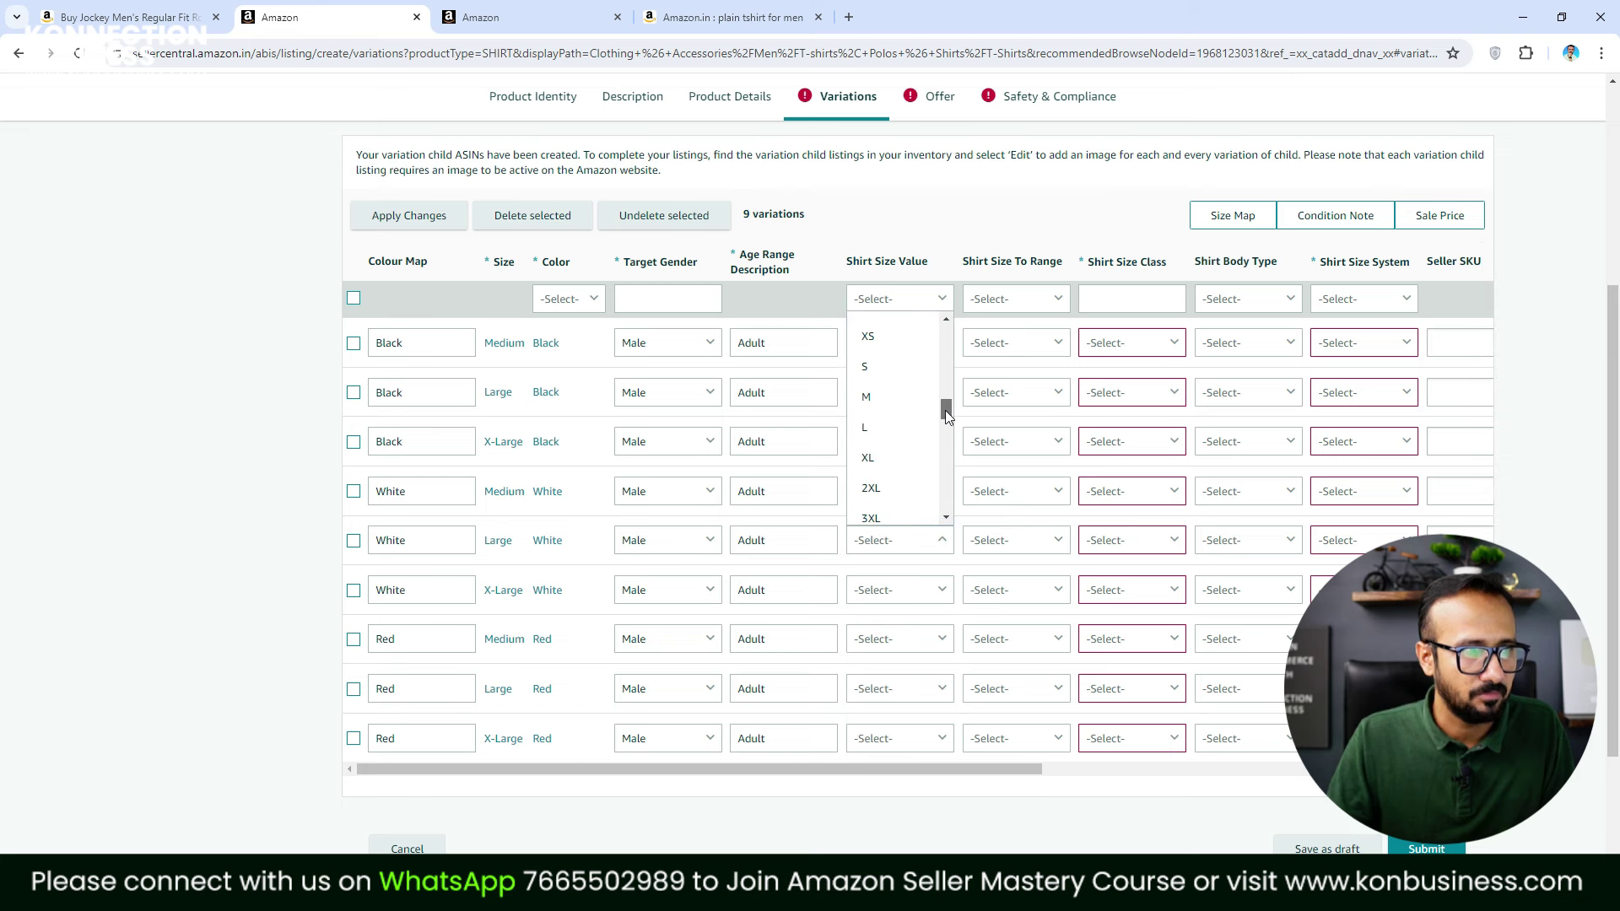
pyautogui.click(864, 427)
pyautogui.click(907, 588)
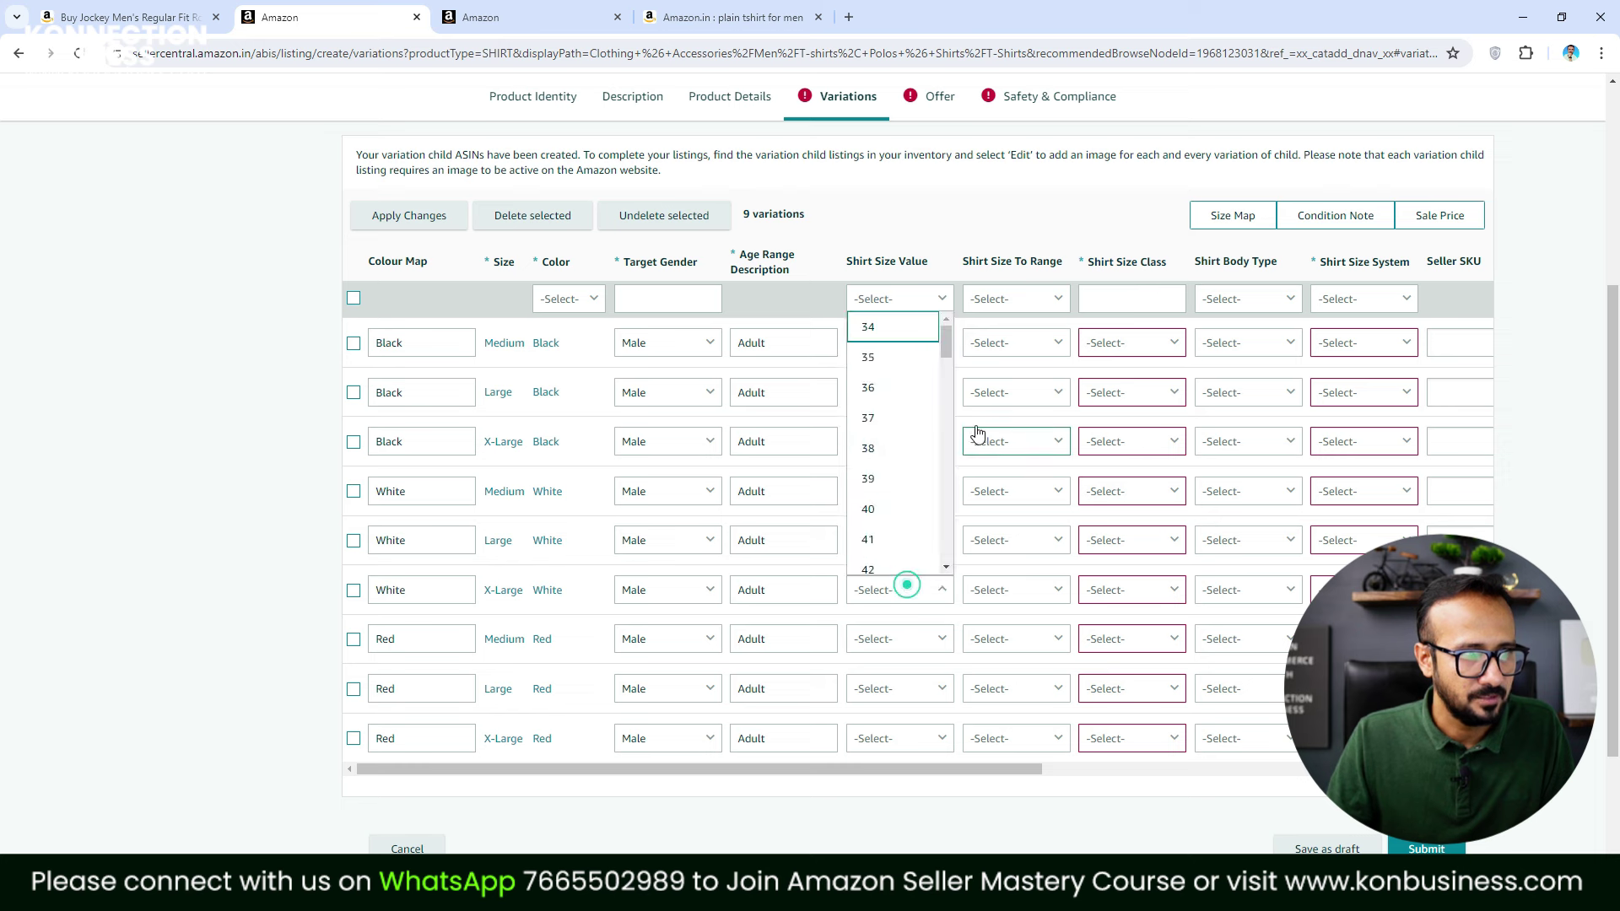
pyautogui.moveTo(946, 355); pyautogui.dragTo(945, 441)
pyautogui.click(891, 413)
# Set Shirt Size Value to M, L and XL for the Medium, Large and X-Large Red rows
pyautogui.click(925, 638)
pyautogui.moveTo(946, 338); pyautogui.dragTo(949, 451)
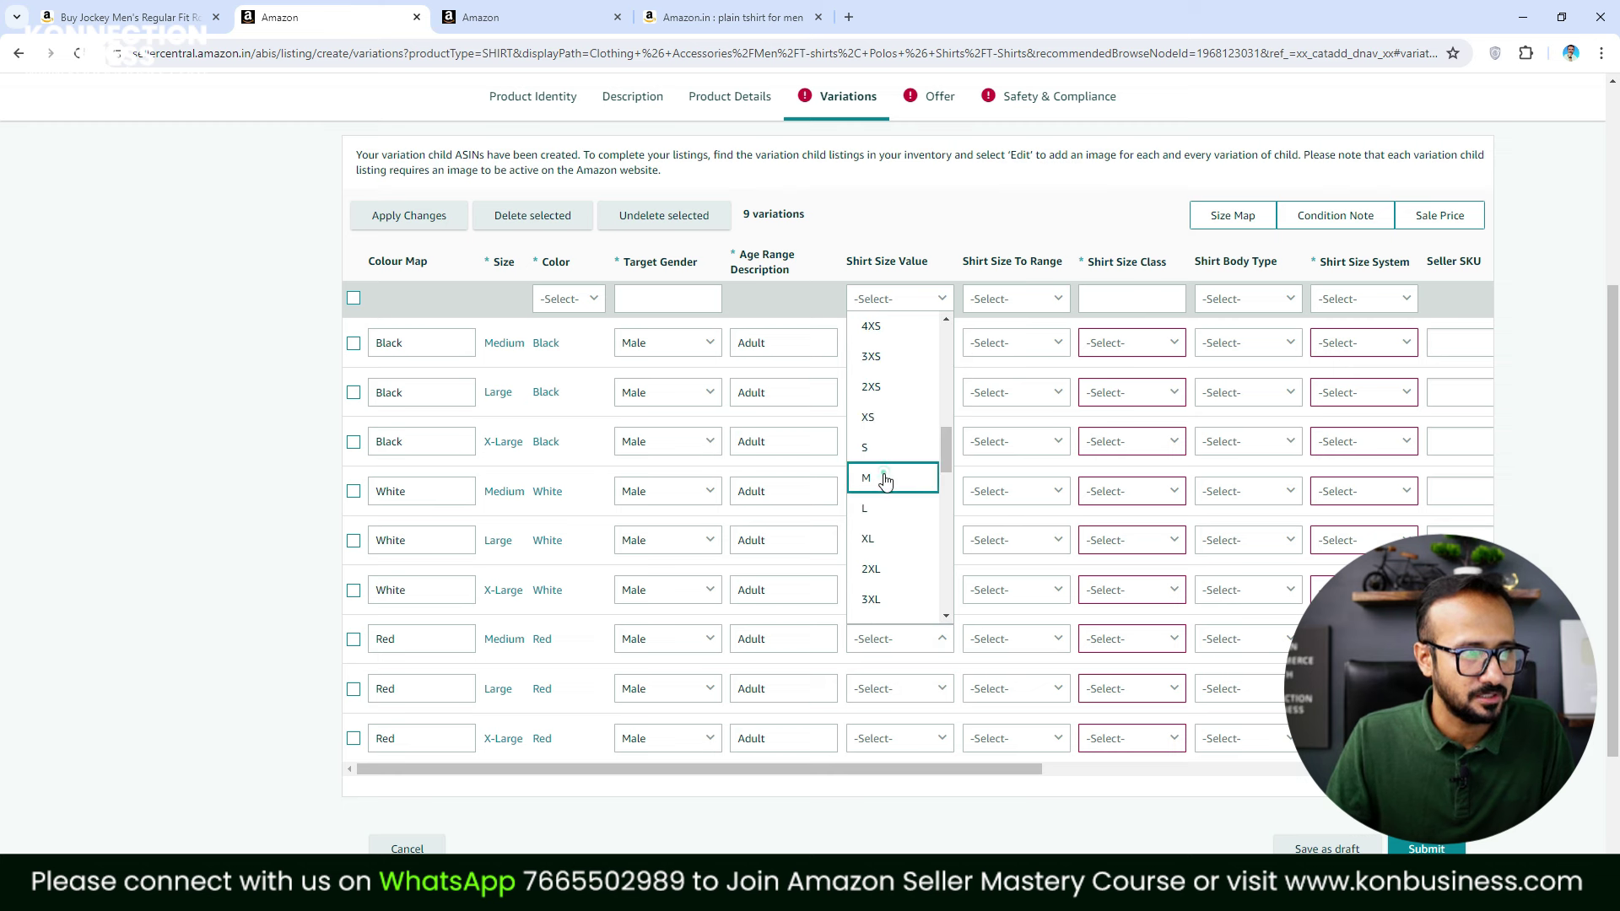
pyautogui.click(883, 473)
pyautogui.click(910, 689)
pyautogui.moveTo(946, 349); pyautogui.dragTo(957, 478)
pyautogui.click(882, 517)
pyautogui.click(899, 736)
pyautogui.moveTo(948, 375); pyautogui.dragTo(954, 521)
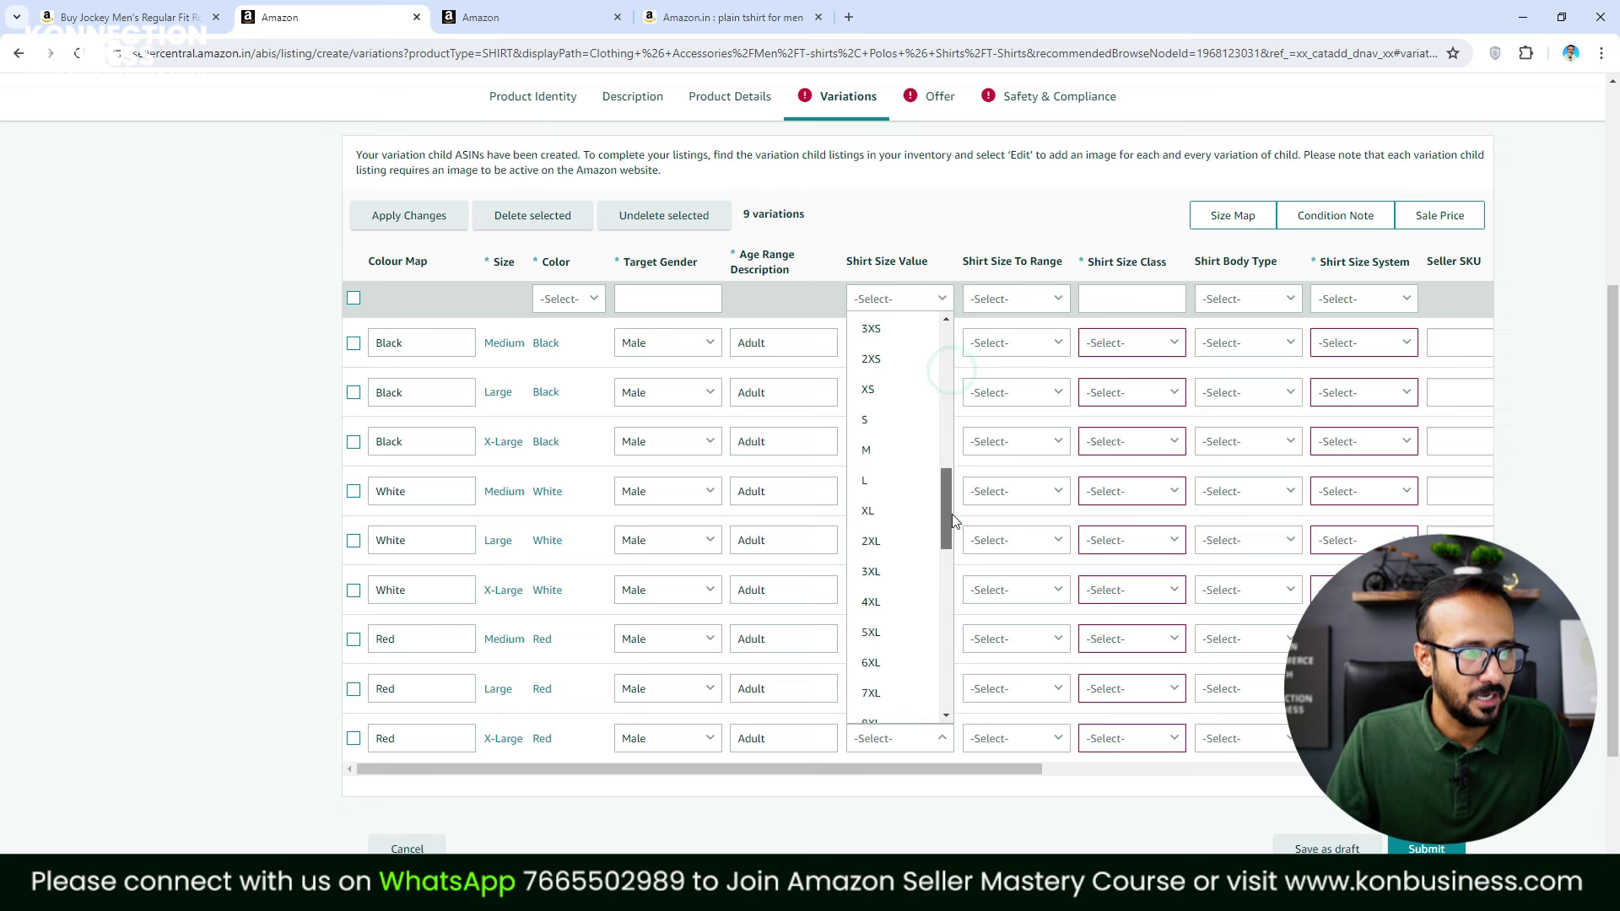
pyautogui.click(891, 512)
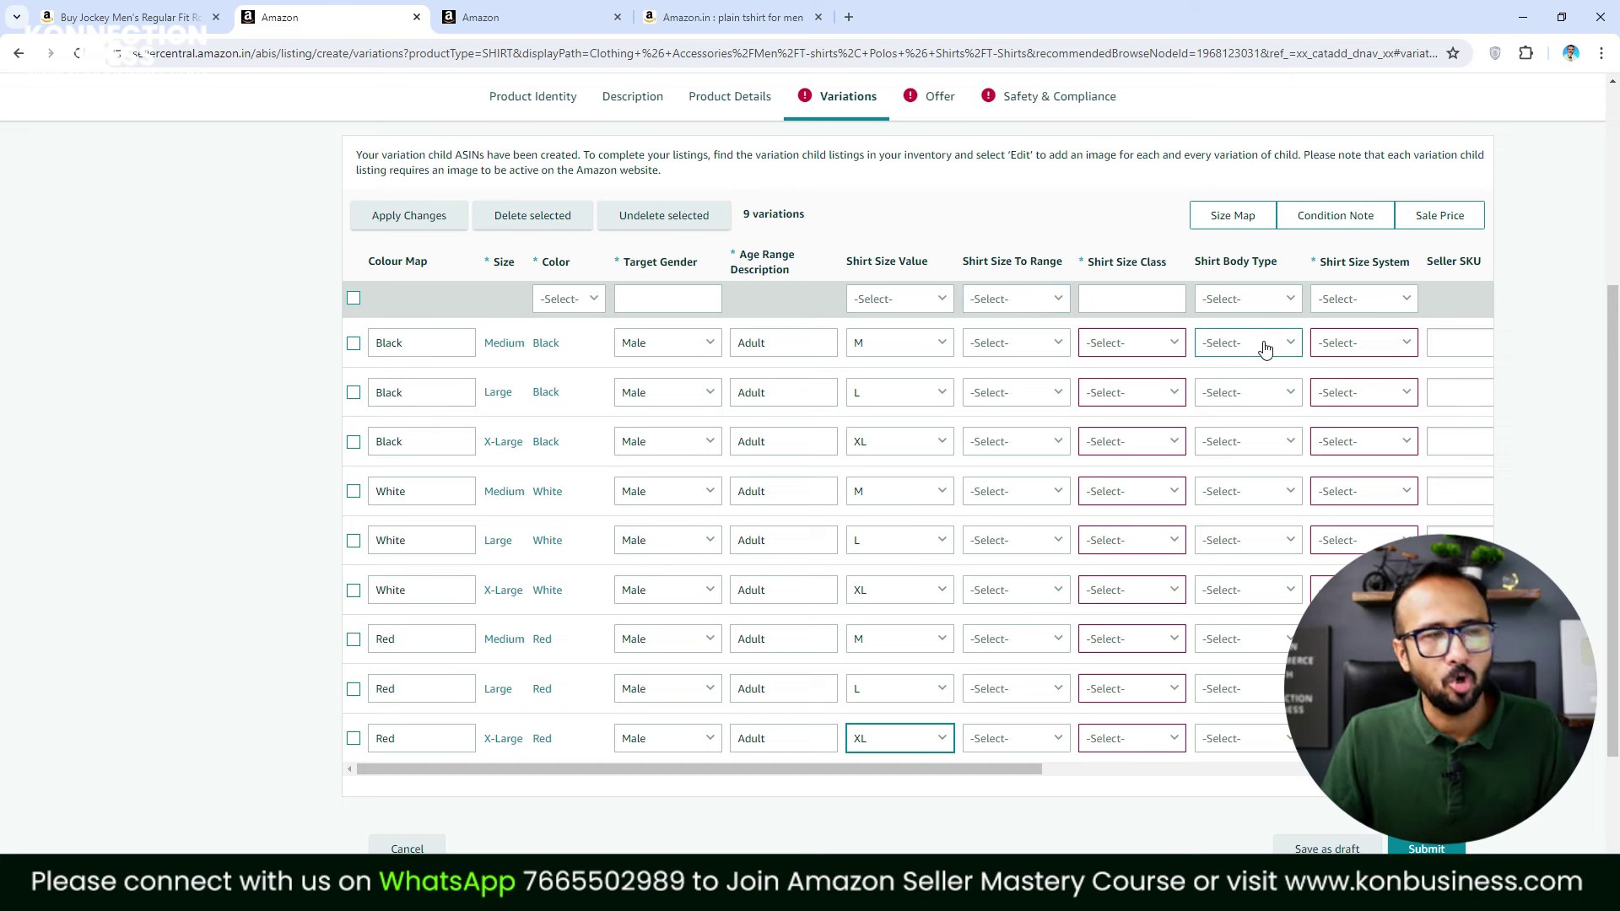
# Choose Alpha as the Shirt Size Class for all nine variation rows
pyautogui.click(1155, 350)
pyautogui.click(1150, 373)
pyautogui.click(1151, 393)
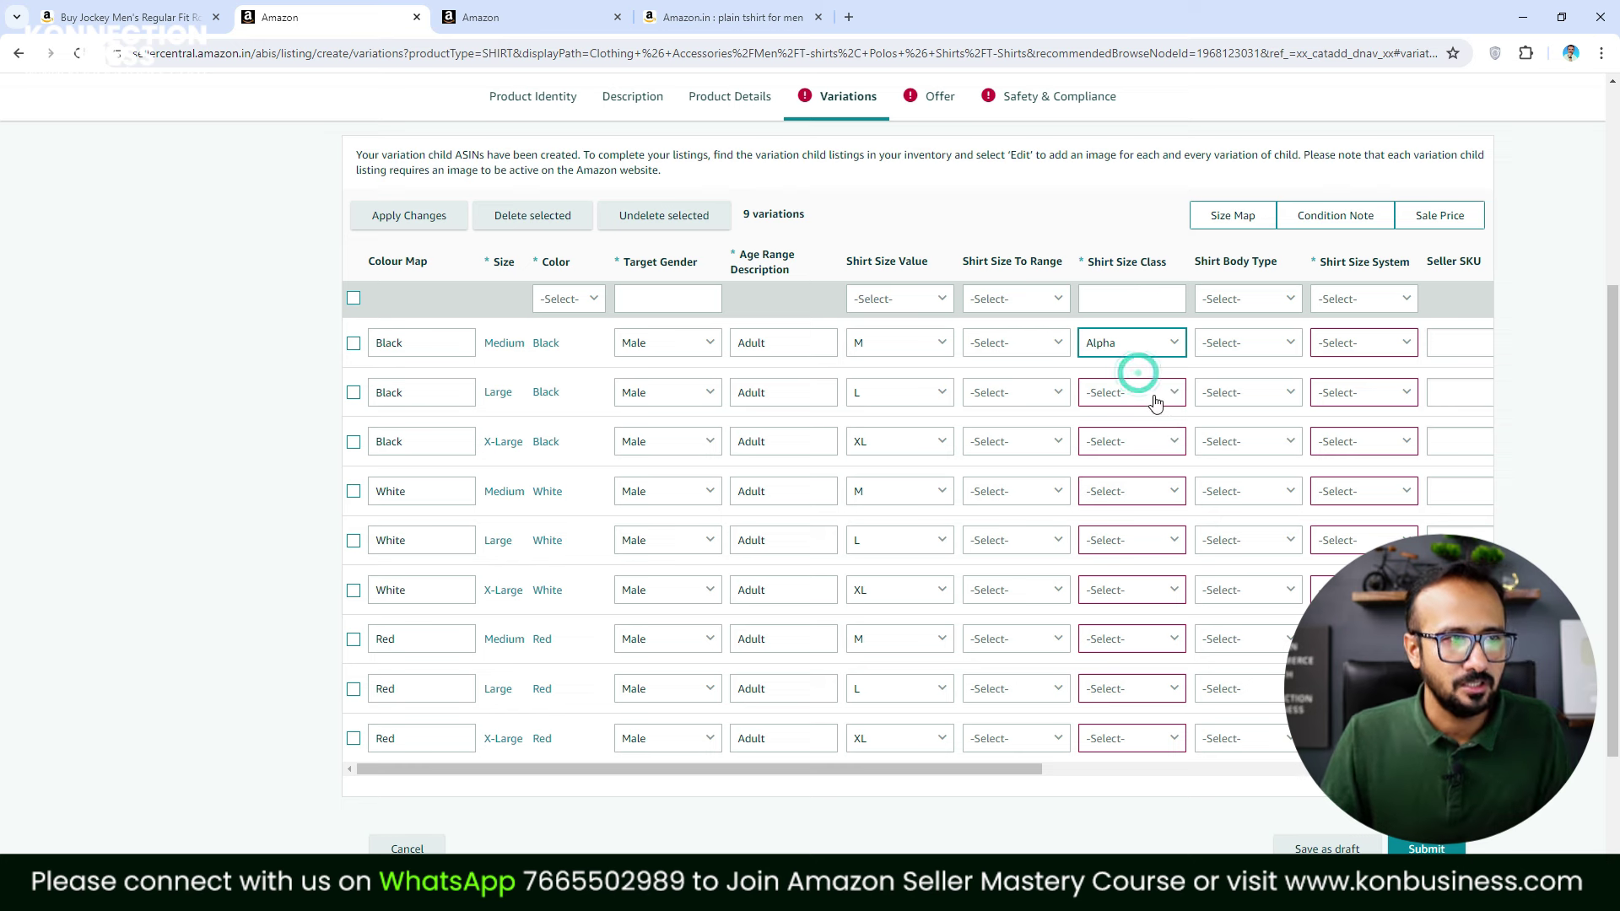
pyautogui.click(1130, 422)
pyautogui.click(1140, 441)
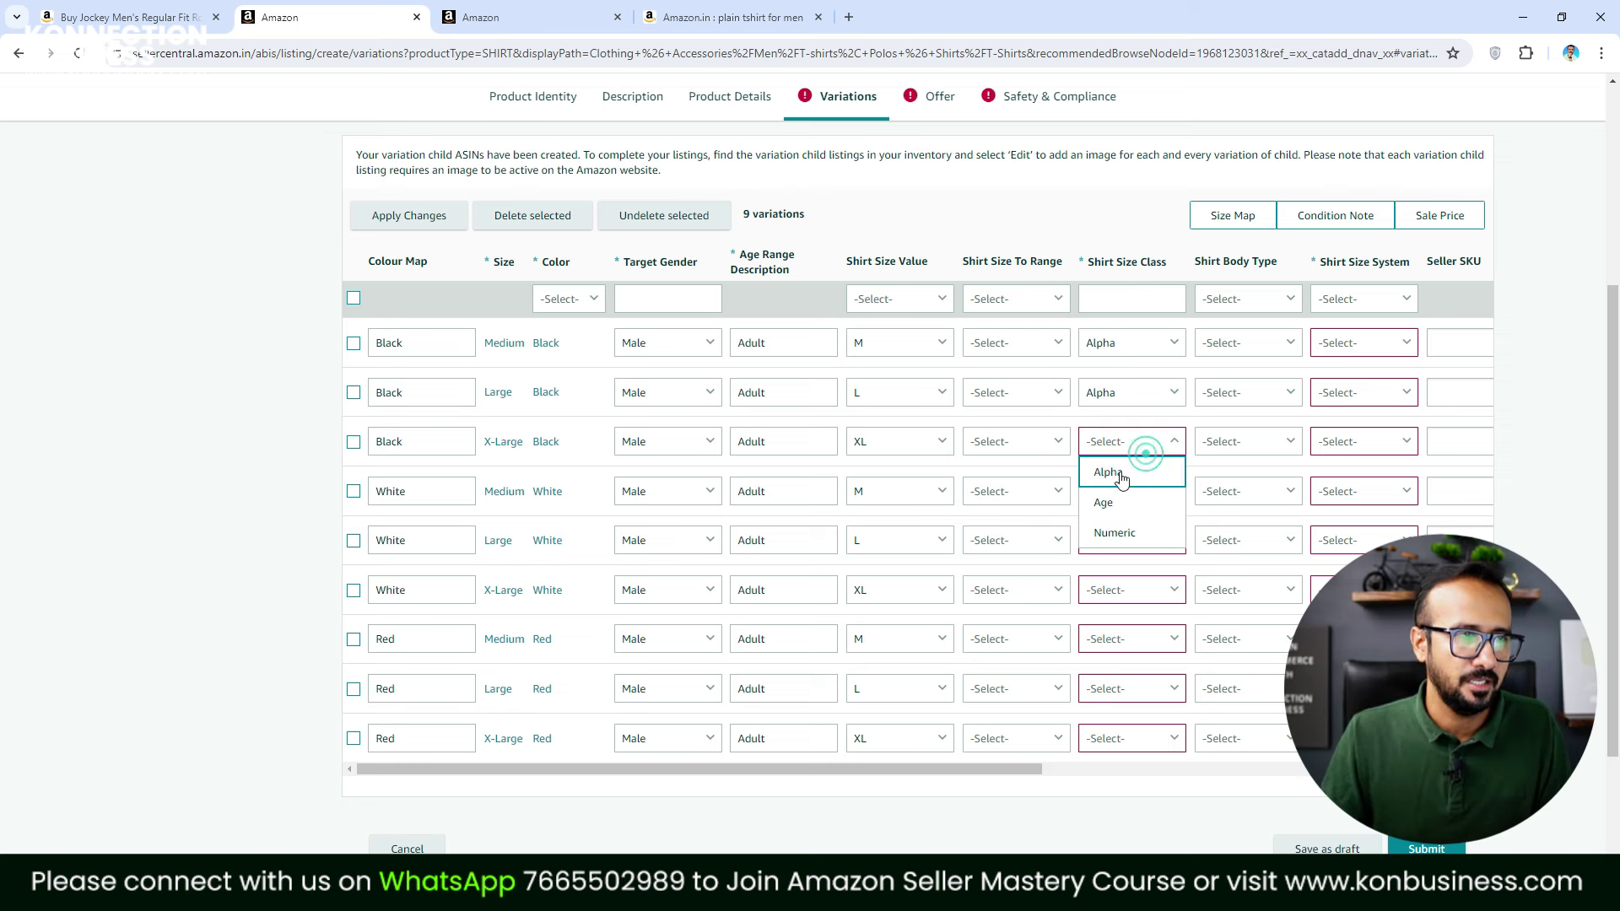
pyautogui.click(1118, 472)
pyautogui.click(1135, 491)
pyautogui.click(1128, 520)
pyautogui.click(1131, 547)
pyautogui.click(1140, 602)
pyautogui.click(1139, 605)
pyautogui.click(1114, 620)
pyautogui.click(1143, 641)
pyautogui.click(1118, 550)
pyautogui.click(1135, 694)
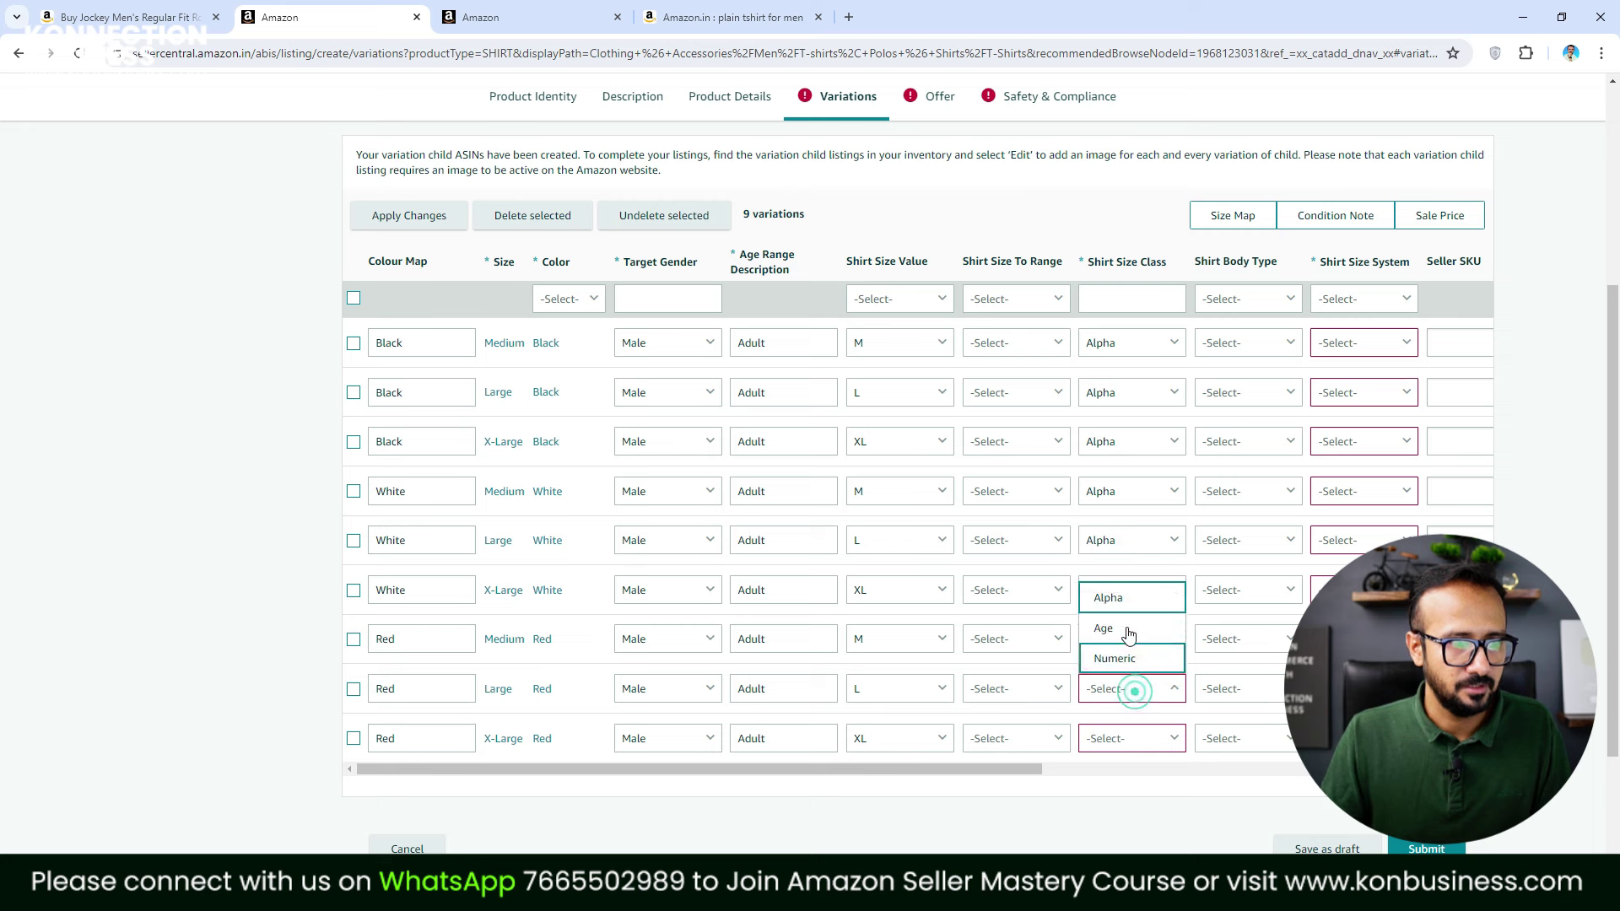
pyautogui.click(1134, 592)
pyautogui.click(1135, 739)
pyautogui.click(1134, 645)
# Choose IN as the Shirt Size System for all nine variation rows
pyautogui.hscroll(5, 1023, 771)
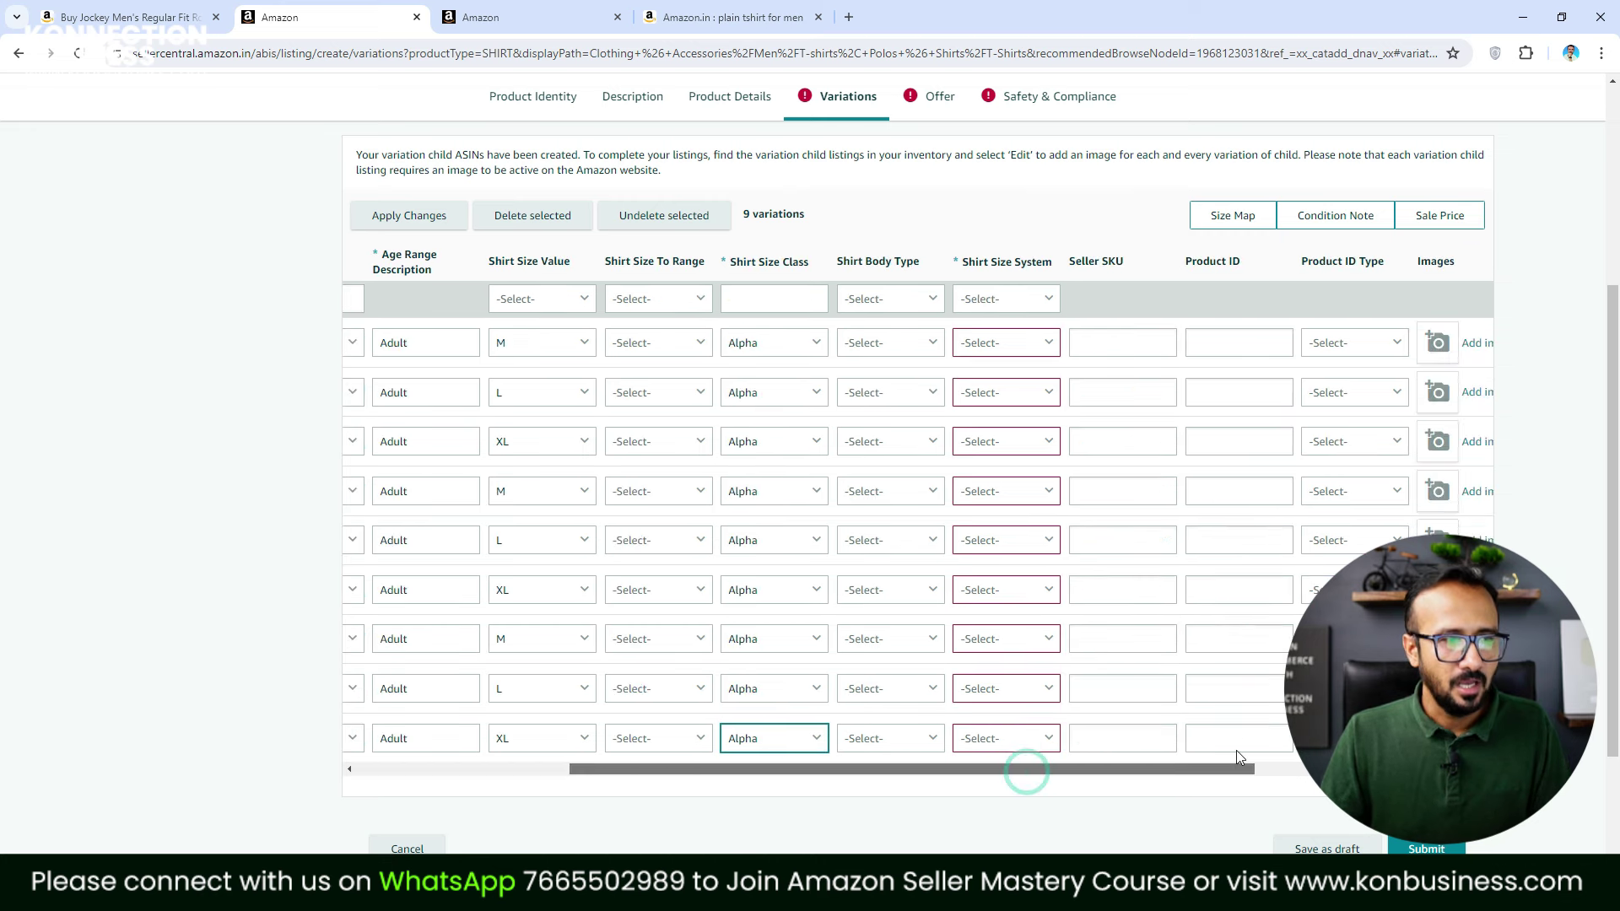
pyautogui.click(1043, 343)
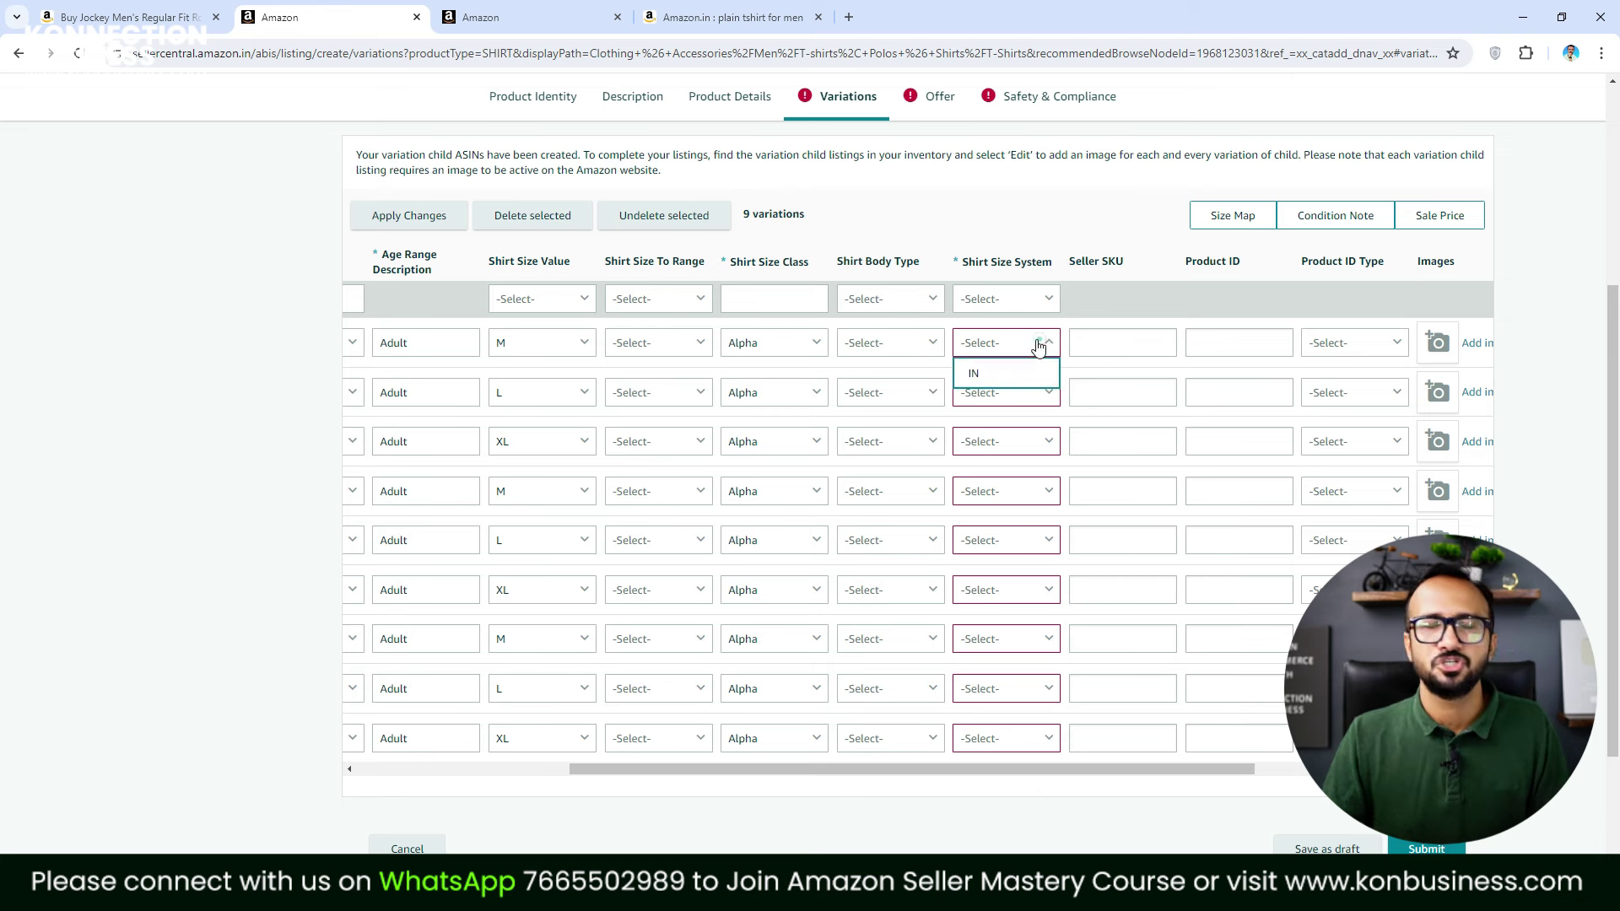
pyautogui.click(1004, 368)
pyautogui.click(1016, 392)
pyautogui.click(979, 423)
pyautogui.click(1008, 441)
pyautogui.click(979, 472)
pyautogui.click(1010, 505)
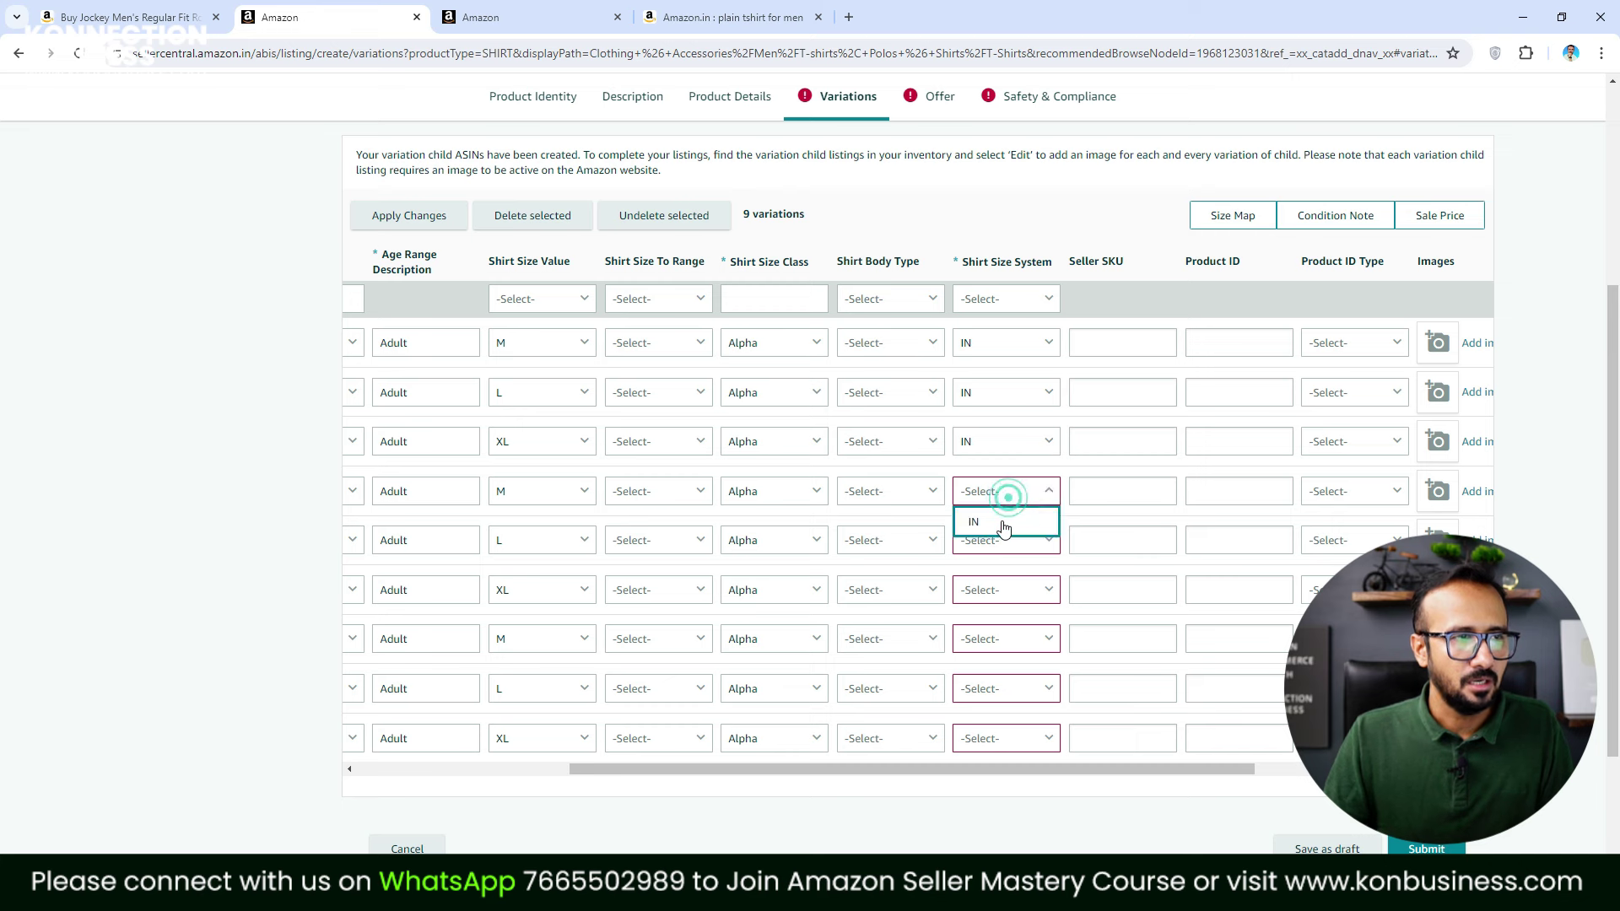
pyautogui.click(992, 523)
pyautogui.click(1013, 543)
pyautogui.click(995, 570)
pyautogui.click(1014, 599)
pyautogui.click(982, 621)
pyautogui.click(1001, 641)
pyautogui.click(986, 671)
pyautogui.click(991, 688)
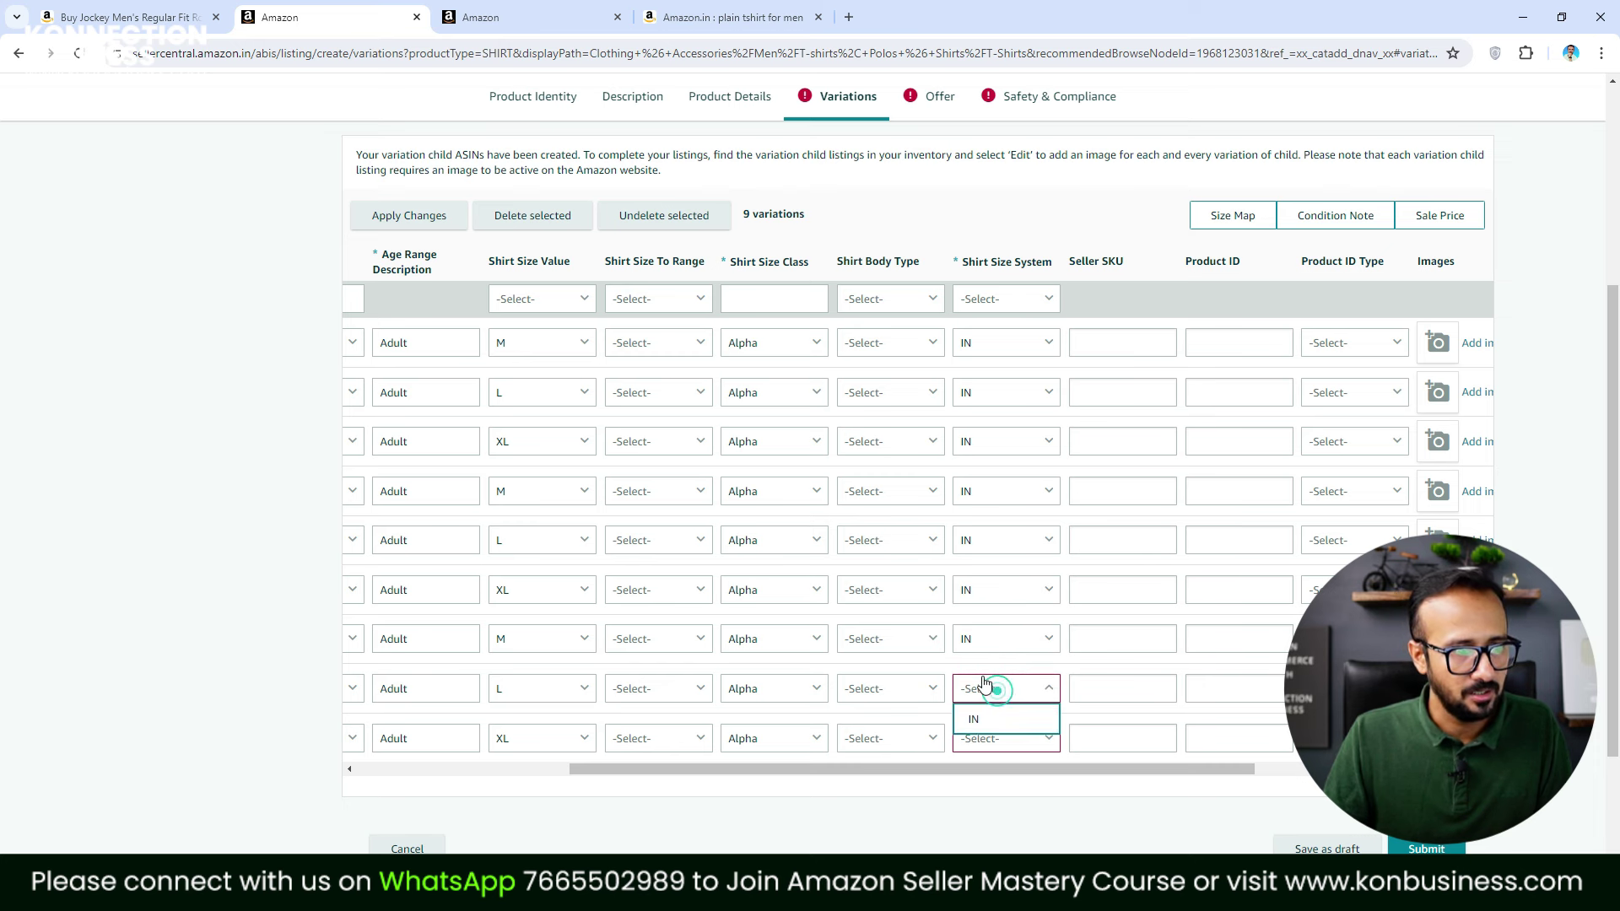
pyautogui.click(1005, 719)
pyautogui.click(1015, 746)
pyautogui.click(977, 707)
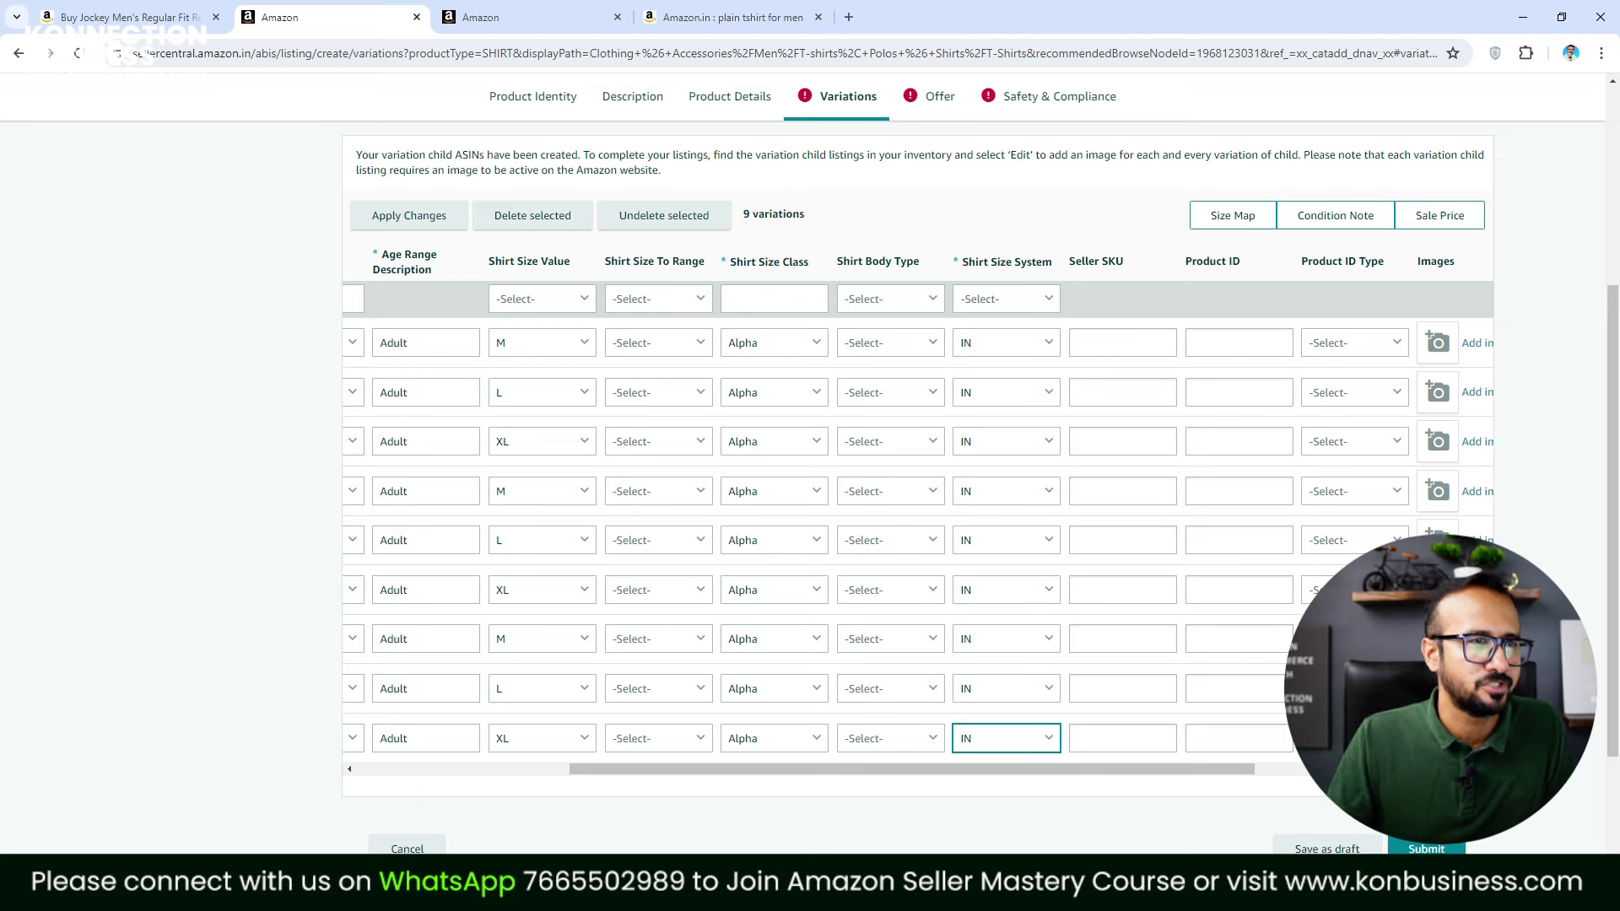
# Scroll to the Seller SKU column and begin the Medium Black row's SKU as KB-PB-M
pyautogui.moveTo(835, 770); pyautogui.dragTo(1021, 778)
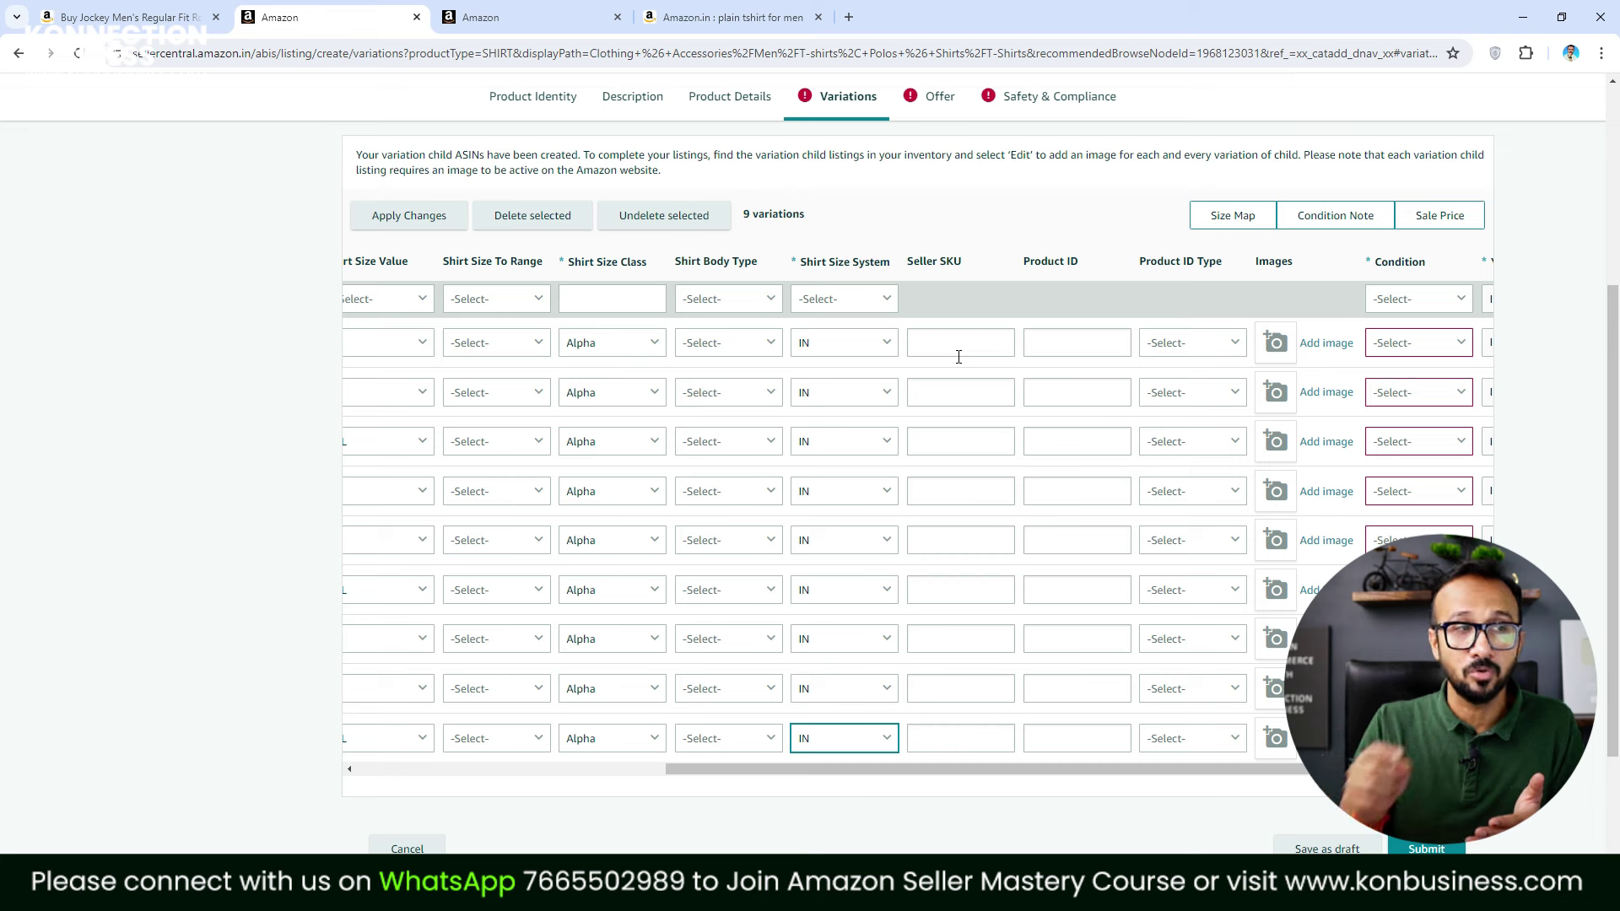
pyautogui.click(959, 357)
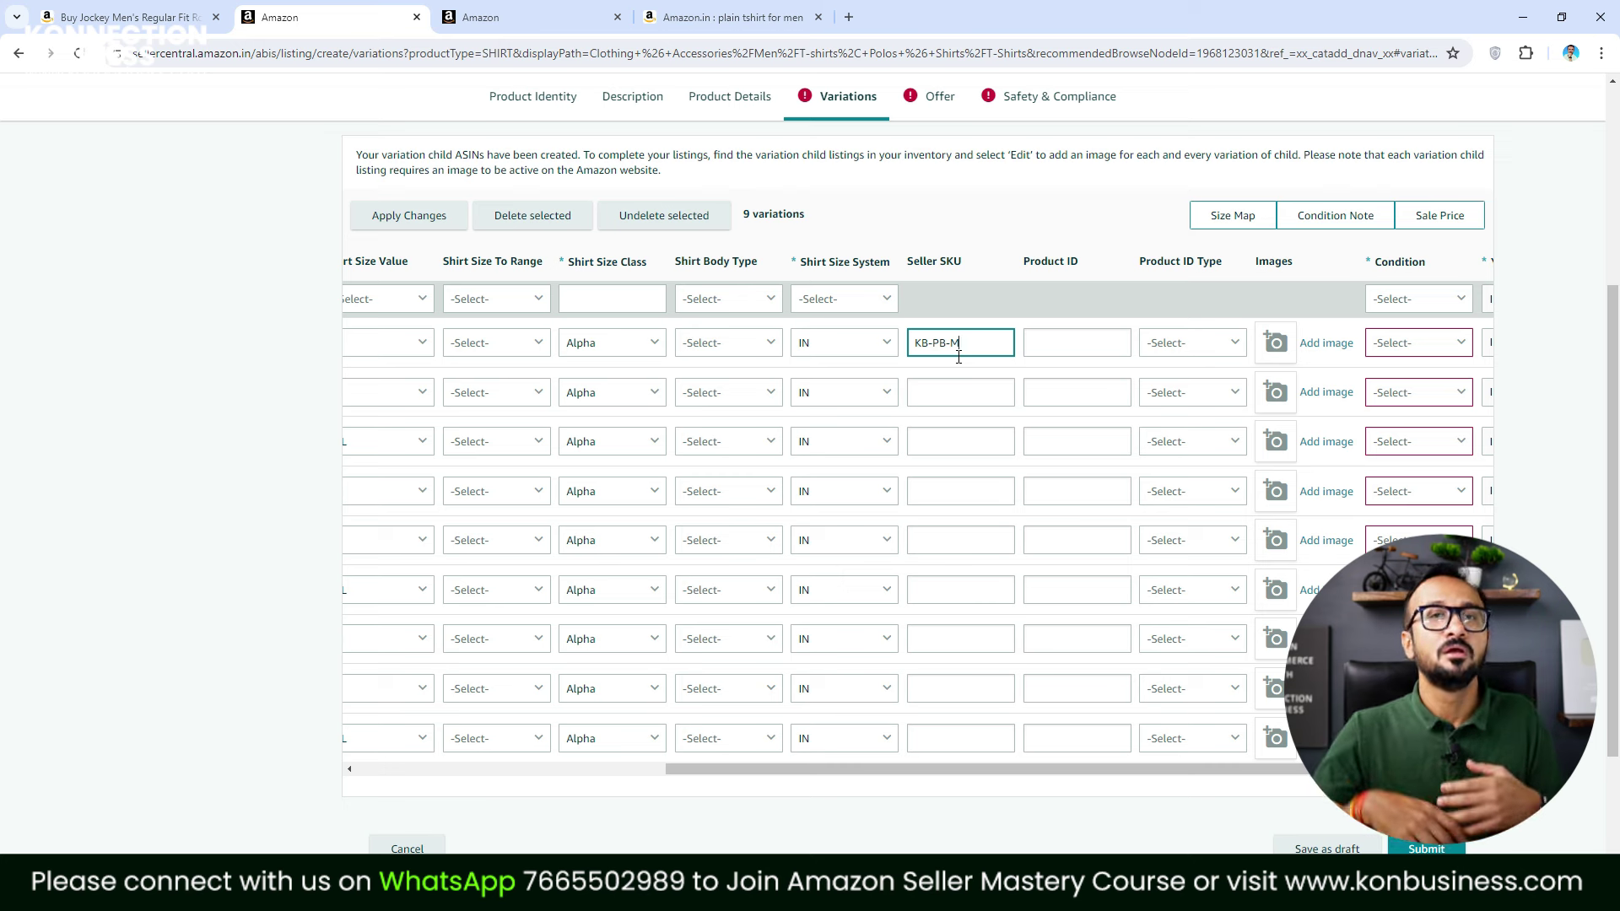
# Complete the Black SKUs: KB-PB-M-01, KB-PB-L-01 and KB-PB-XL-01
pyautogui.click(968, 354)
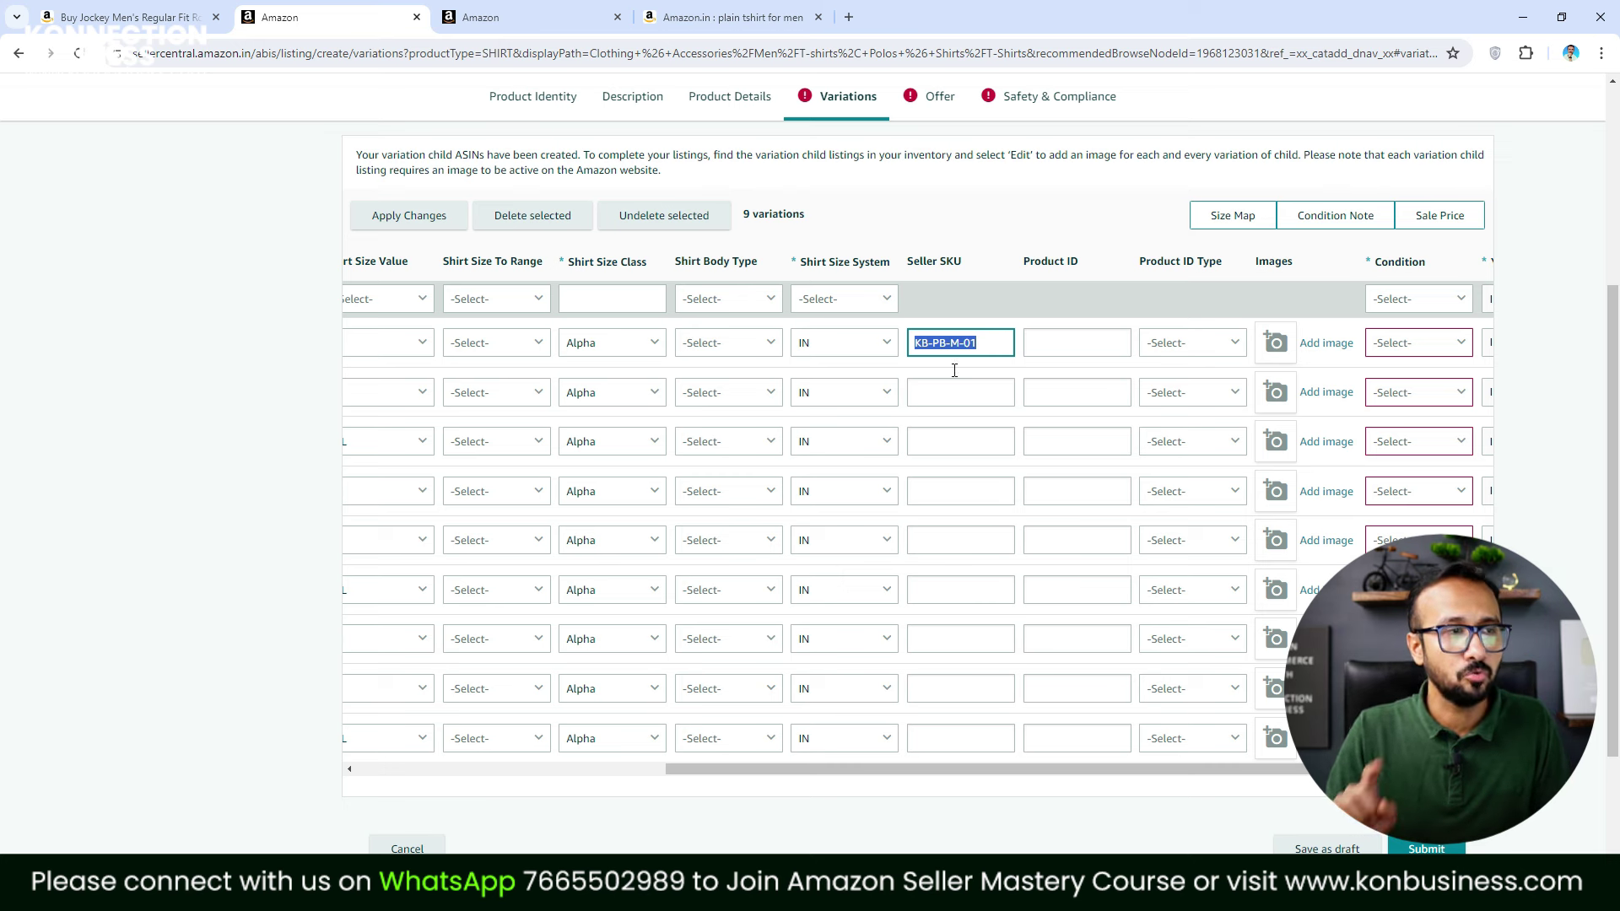
pyautogui.click(947, 394)
pyautogui.write('KB-PB-M-01')
pyautogui.click(962, 396)
pyautogui.press('BackSpace')
pyautogui.write('L')
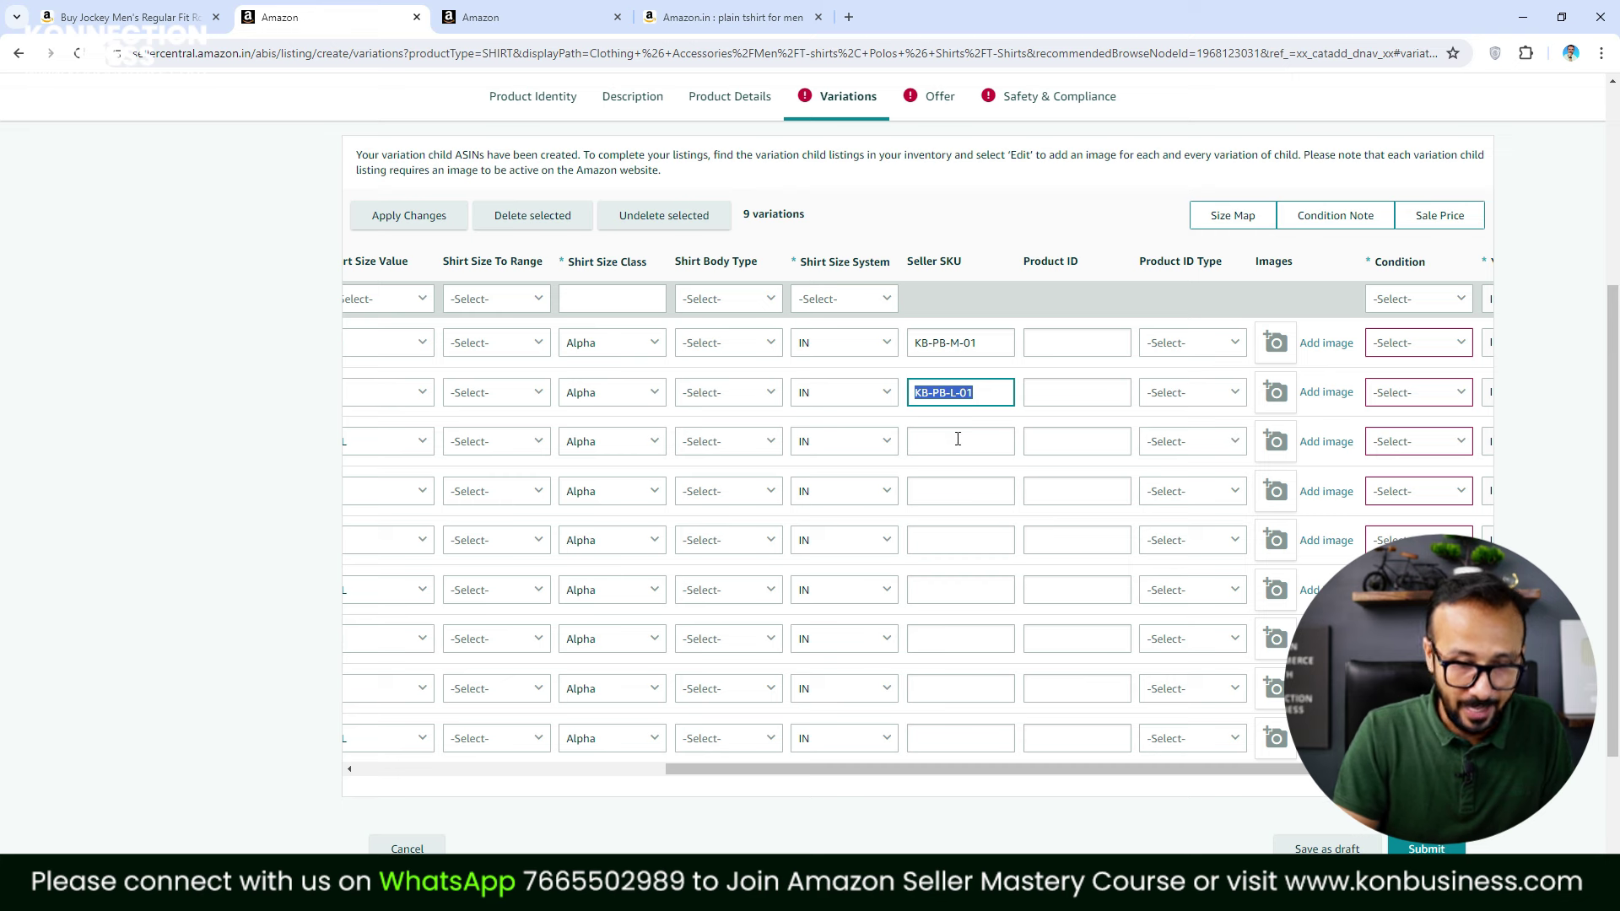
pyautogui.click(958, 438)
pyautogui.write('KB-PB-L-01')
pyautogui.press('Left')
pyautogui.press('Left')
pyautogui.press('Left')
pyautogui.press('Left')
pyautogui.write('X')
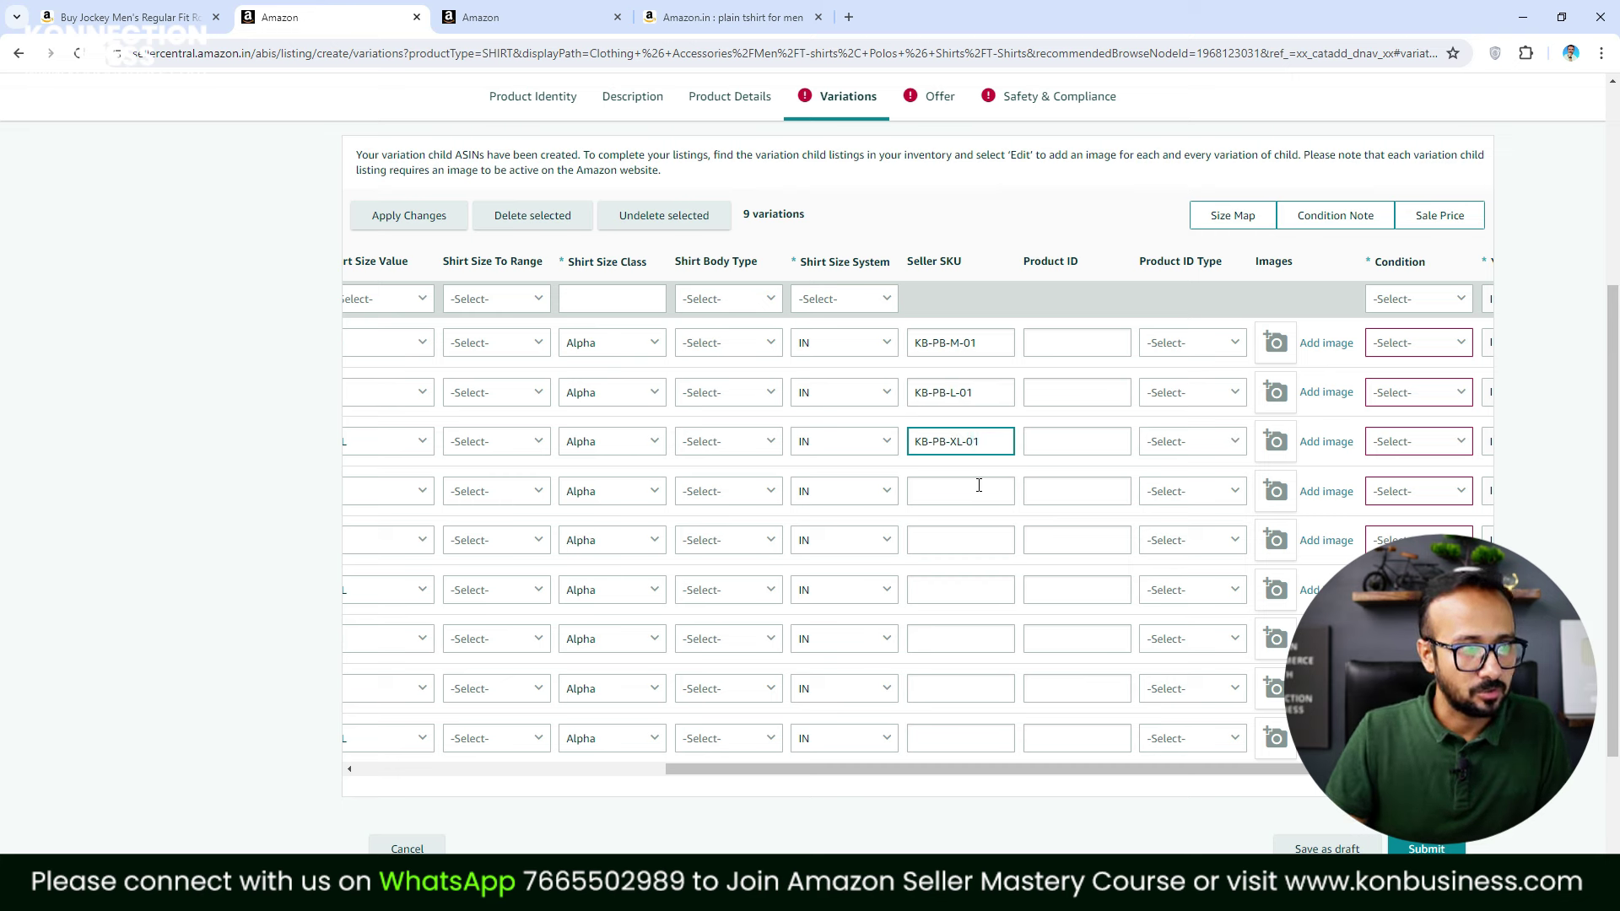
# Enter KB-PW-M-01 as the Medium White row's Seller SKU
pyautogui.click(977, 498)
pyautogui.write('KB-PB-L-01')
pyautogui.doubleClick(940, 489)
pyautogui.write('PW')
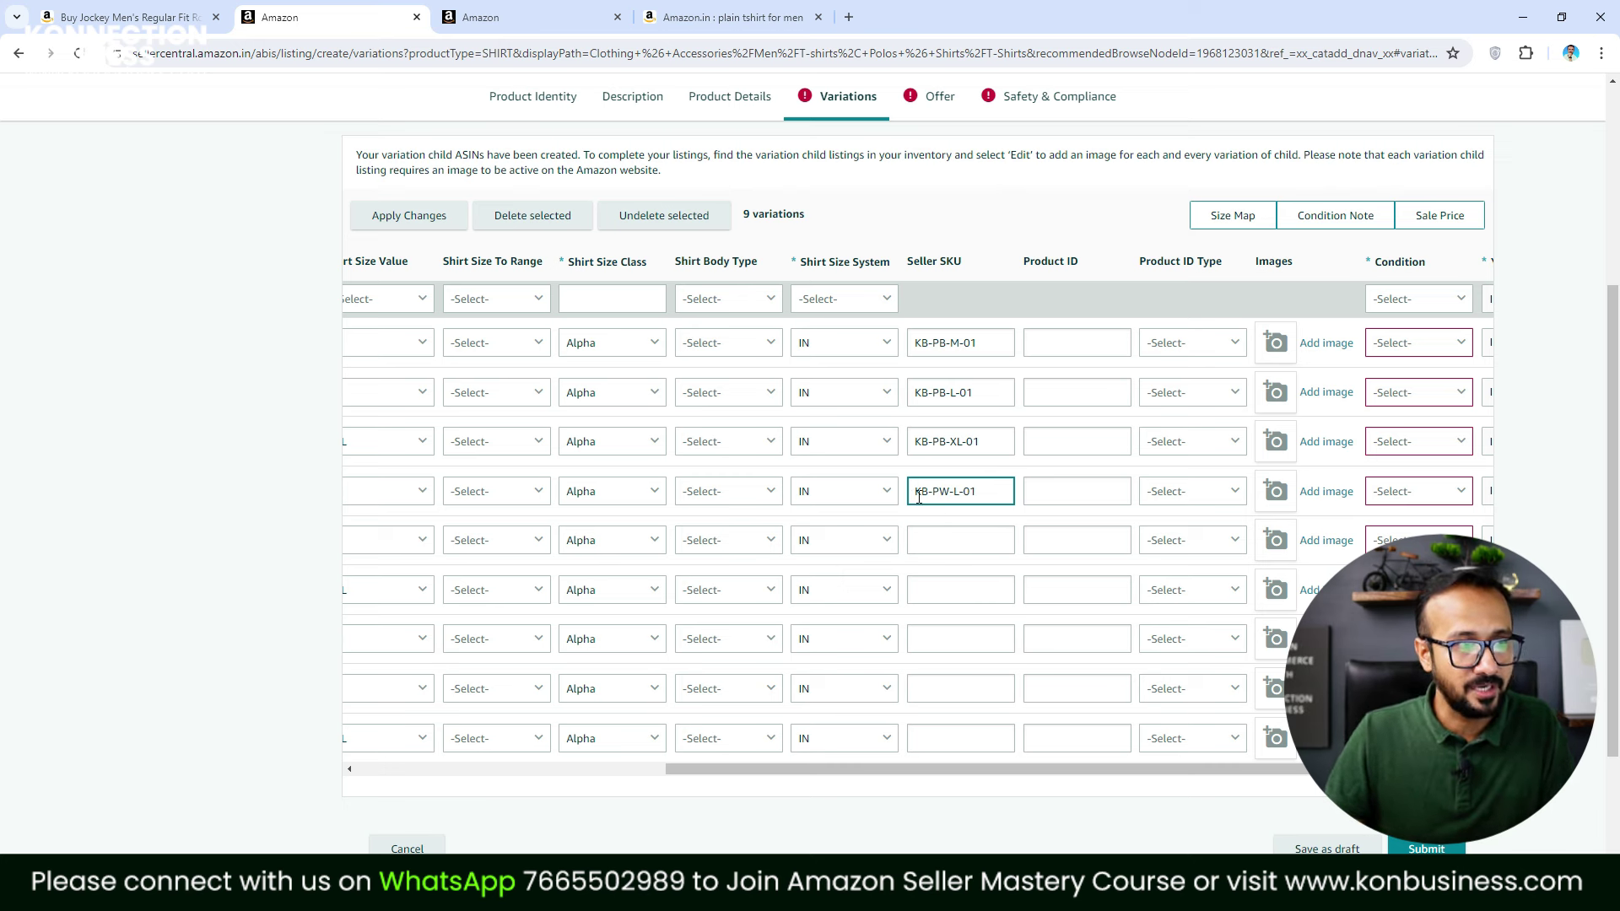
pyautogui.doubleClick(956, 491)
pyautogui.write('M')
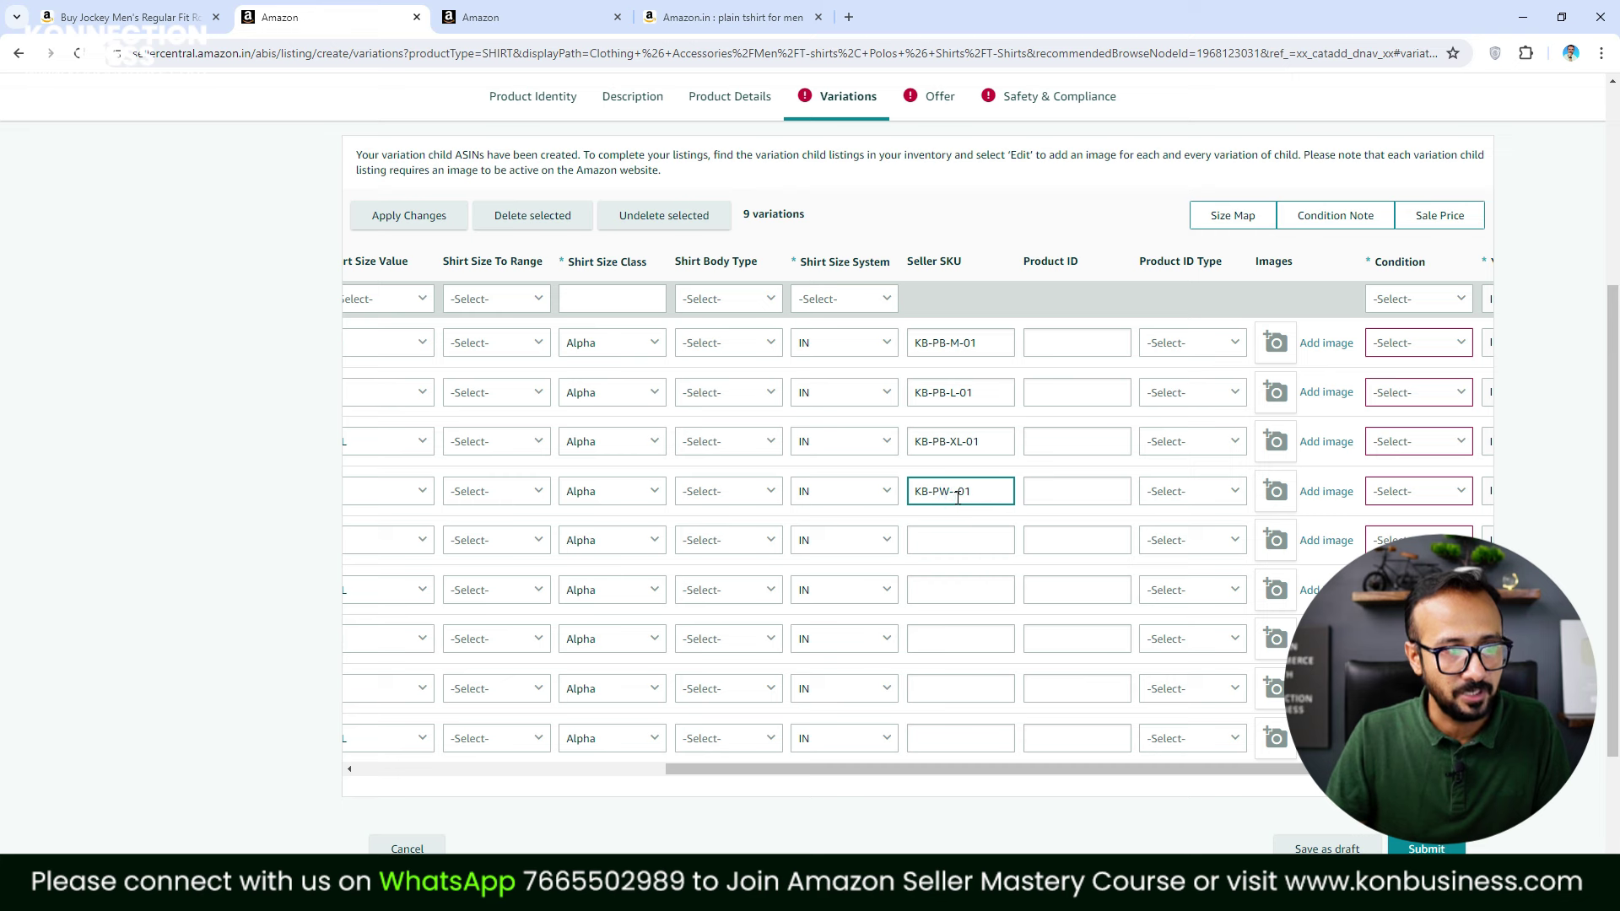
pyautogui.hotkey('ctrl', 'a')
pyautogui.hotkey('ctrl', 'c')
# Fill the Large and X-Large White SKUs, ending with KB-PW-XL-01
pyautogui.click(950, 533)
pyautogui.hotkey('ctrl', 'v')
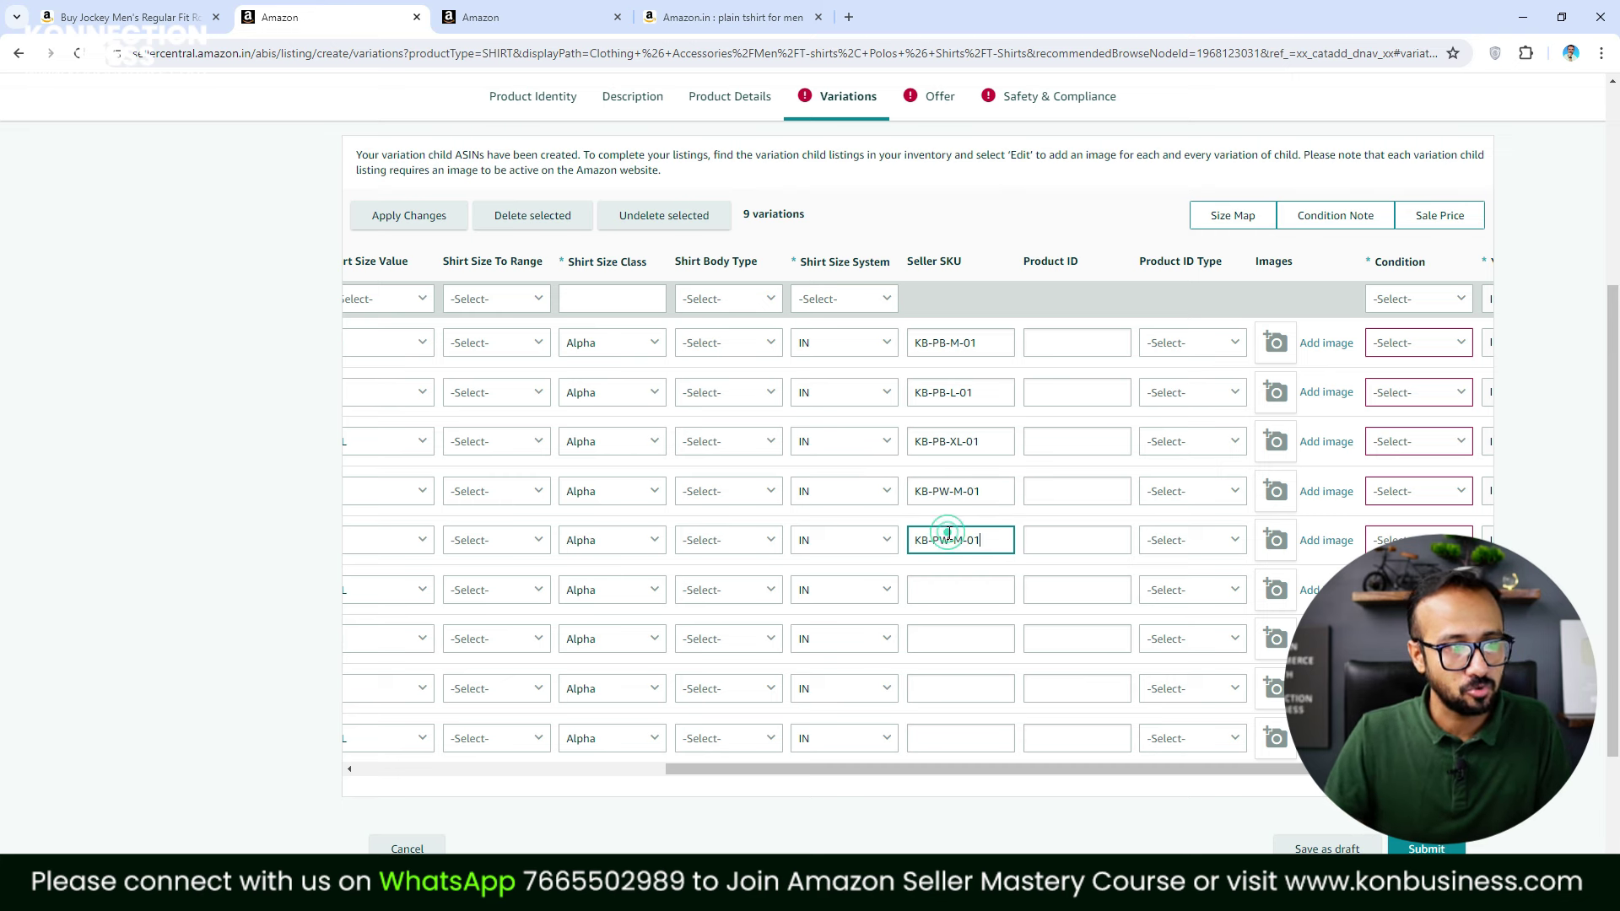
pyautogui.click(933, 540)
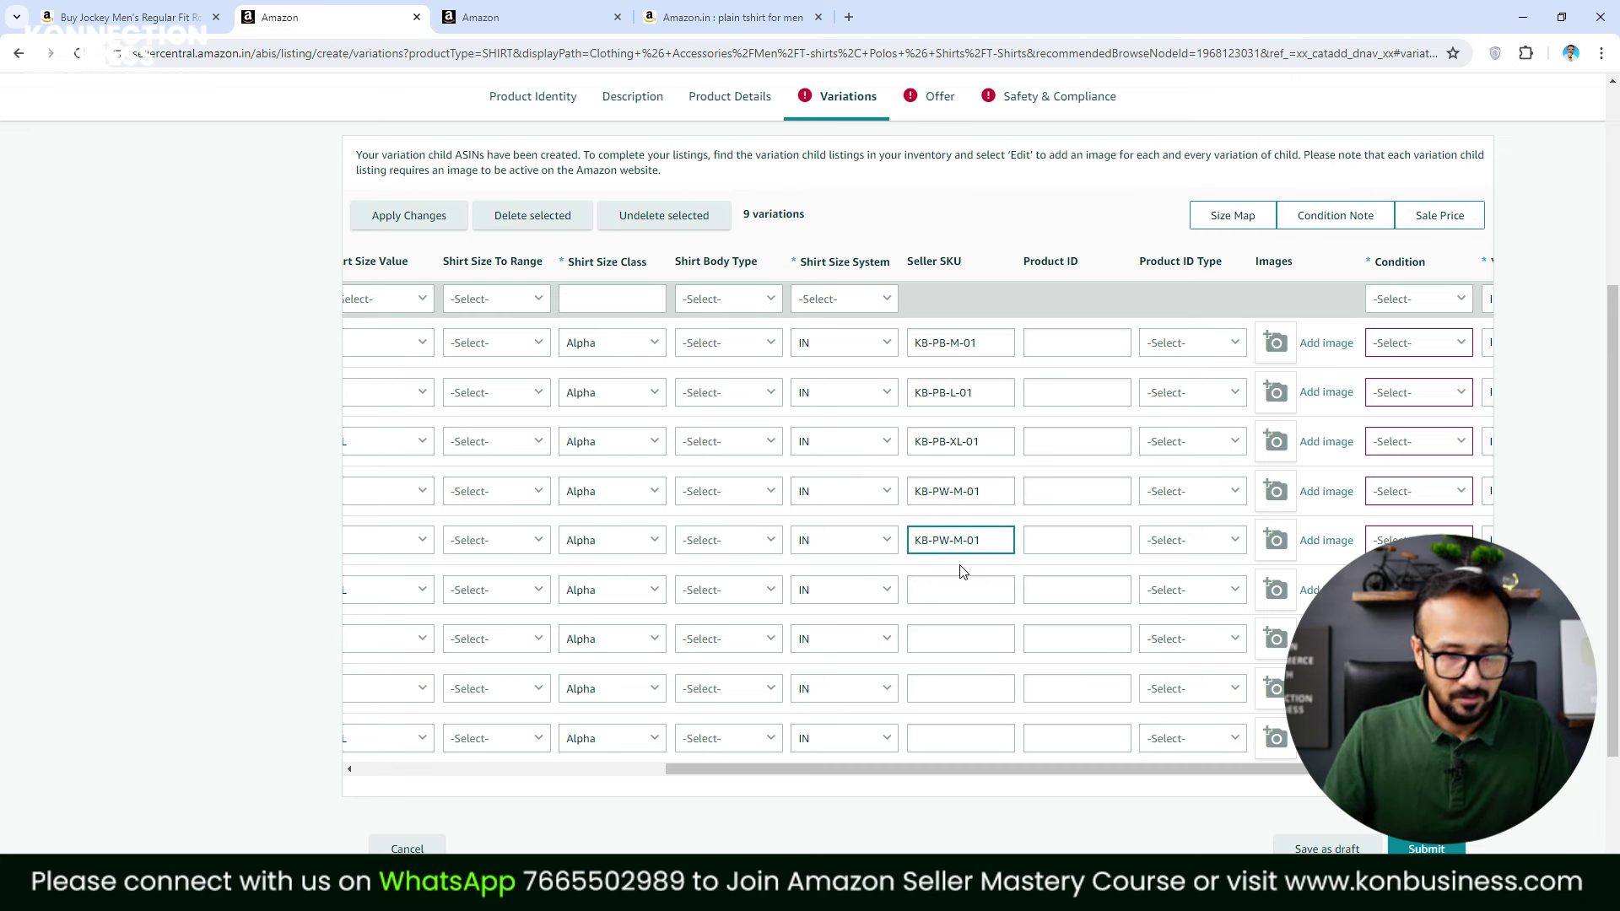
pyautogui.hotkey('ctrl', 'a')
pyautogui.hotkey('ctrl', 'c')
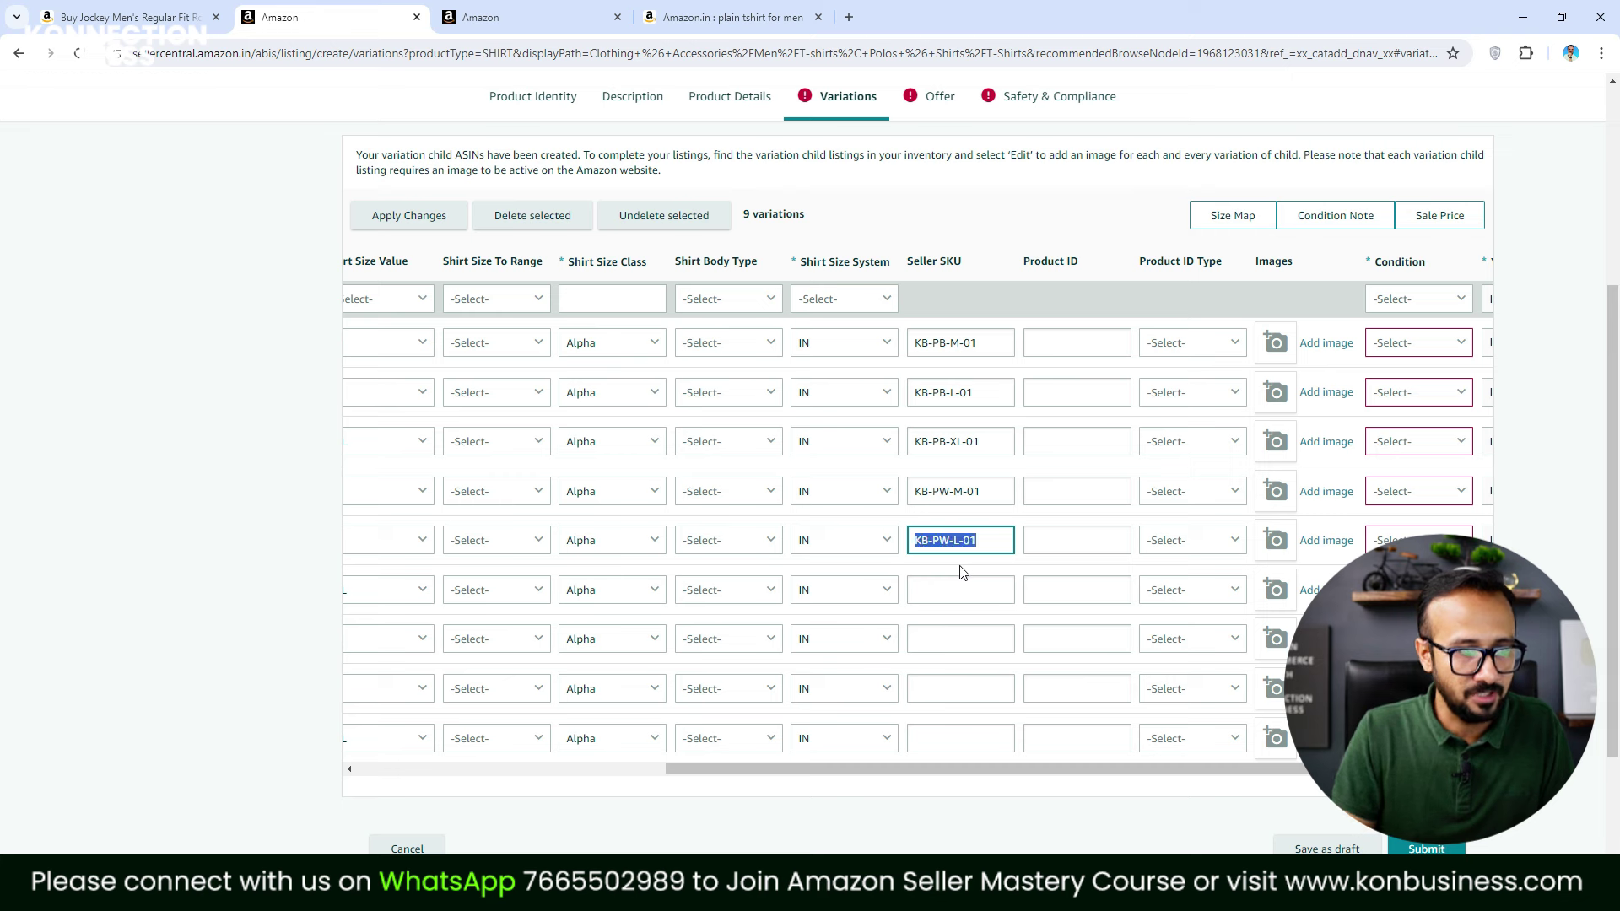
pyautogui.click(948, 592)
pyautogui.hotkey('ctrl', 'v')
pyautogui.doubleClick(954, 590)
pyautogui.write('XL')
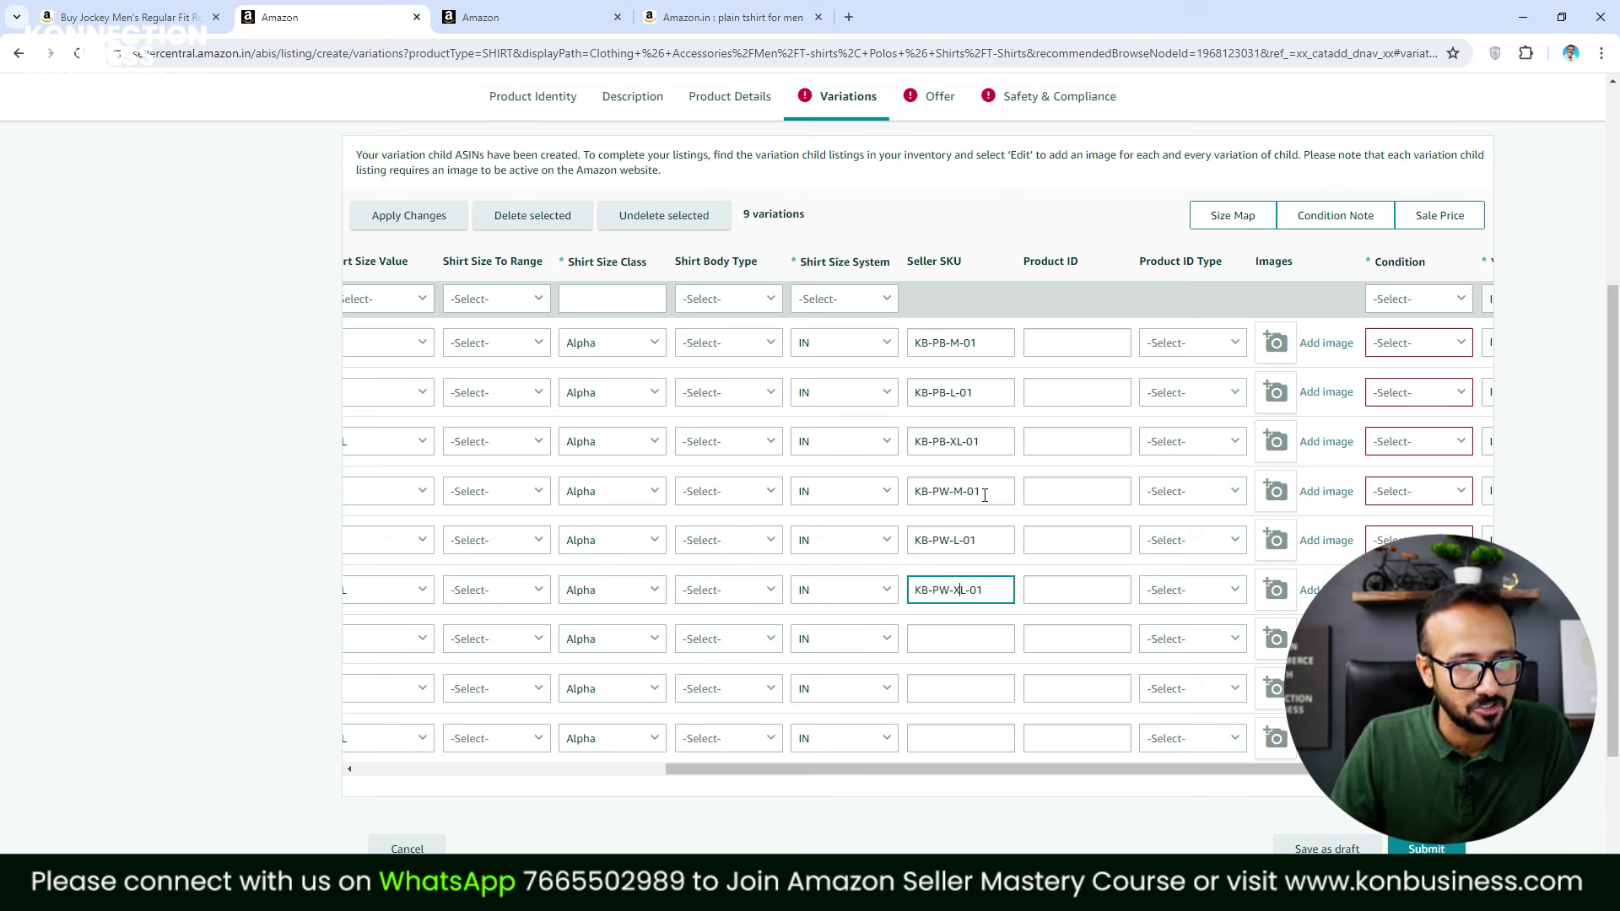
# Enter KB-PR-M-01 as the Medium Red row's Seller SKU
pyautogui.click(955, 646)
pyautogui.hotkey('ctrl', 'v')
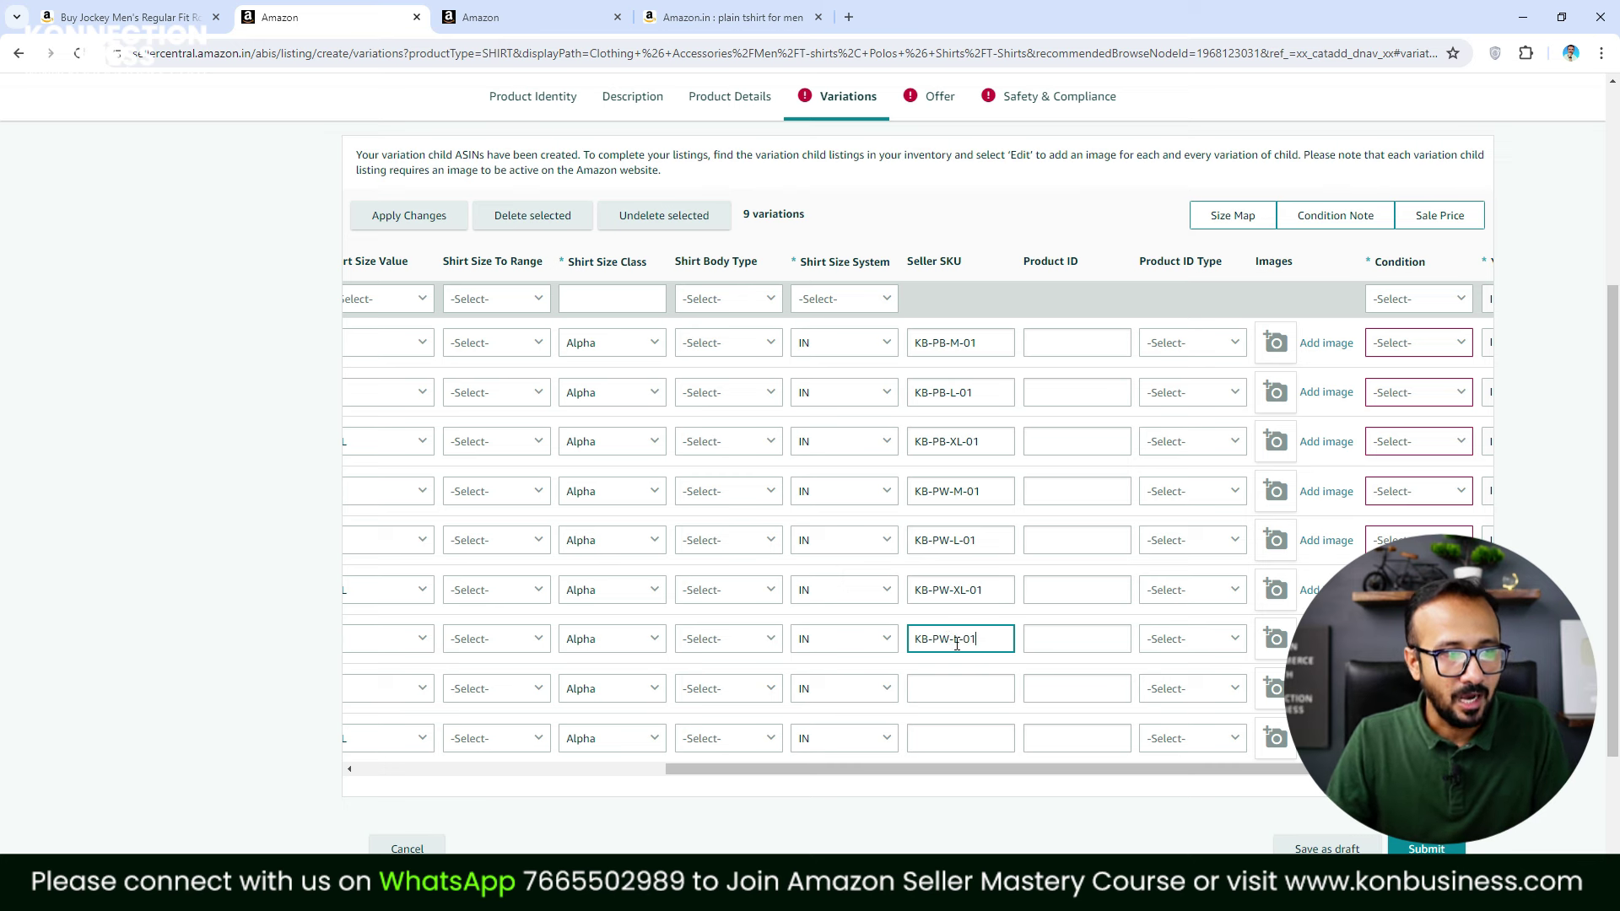
pyautogui.click(949, 638)
pyautogui.press('BackSpace')
pyautogui.write('R')
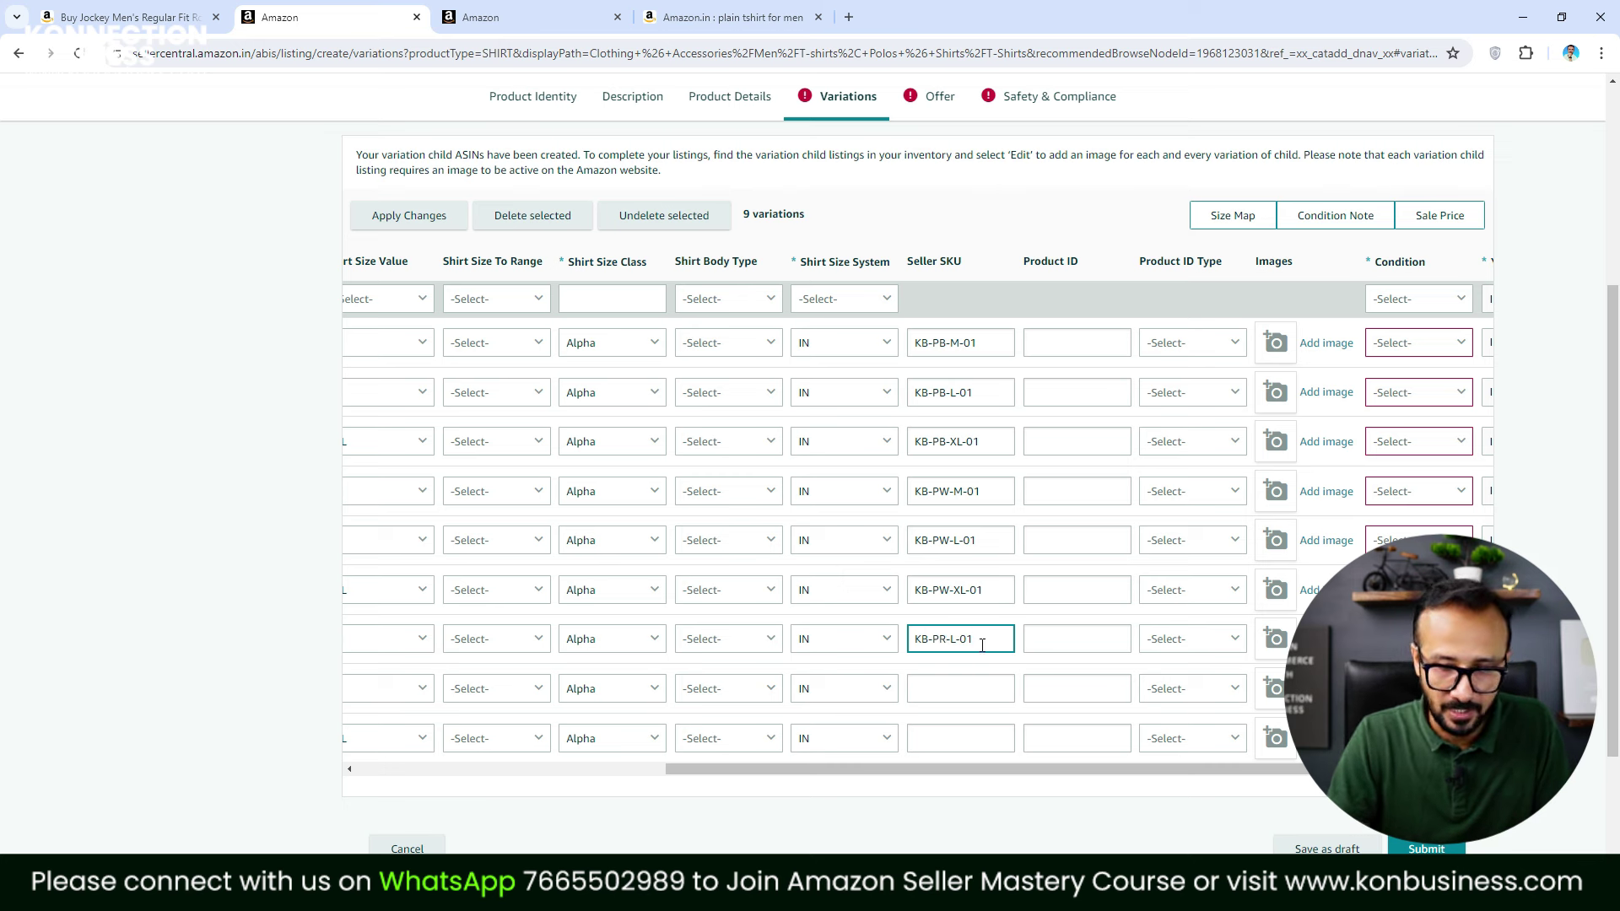
pyautogui.click(951, 639)
pyautogui.press('BackSpace')
pyautogui.write('M')
pyautogui.hotkey('ctrl', 'a')
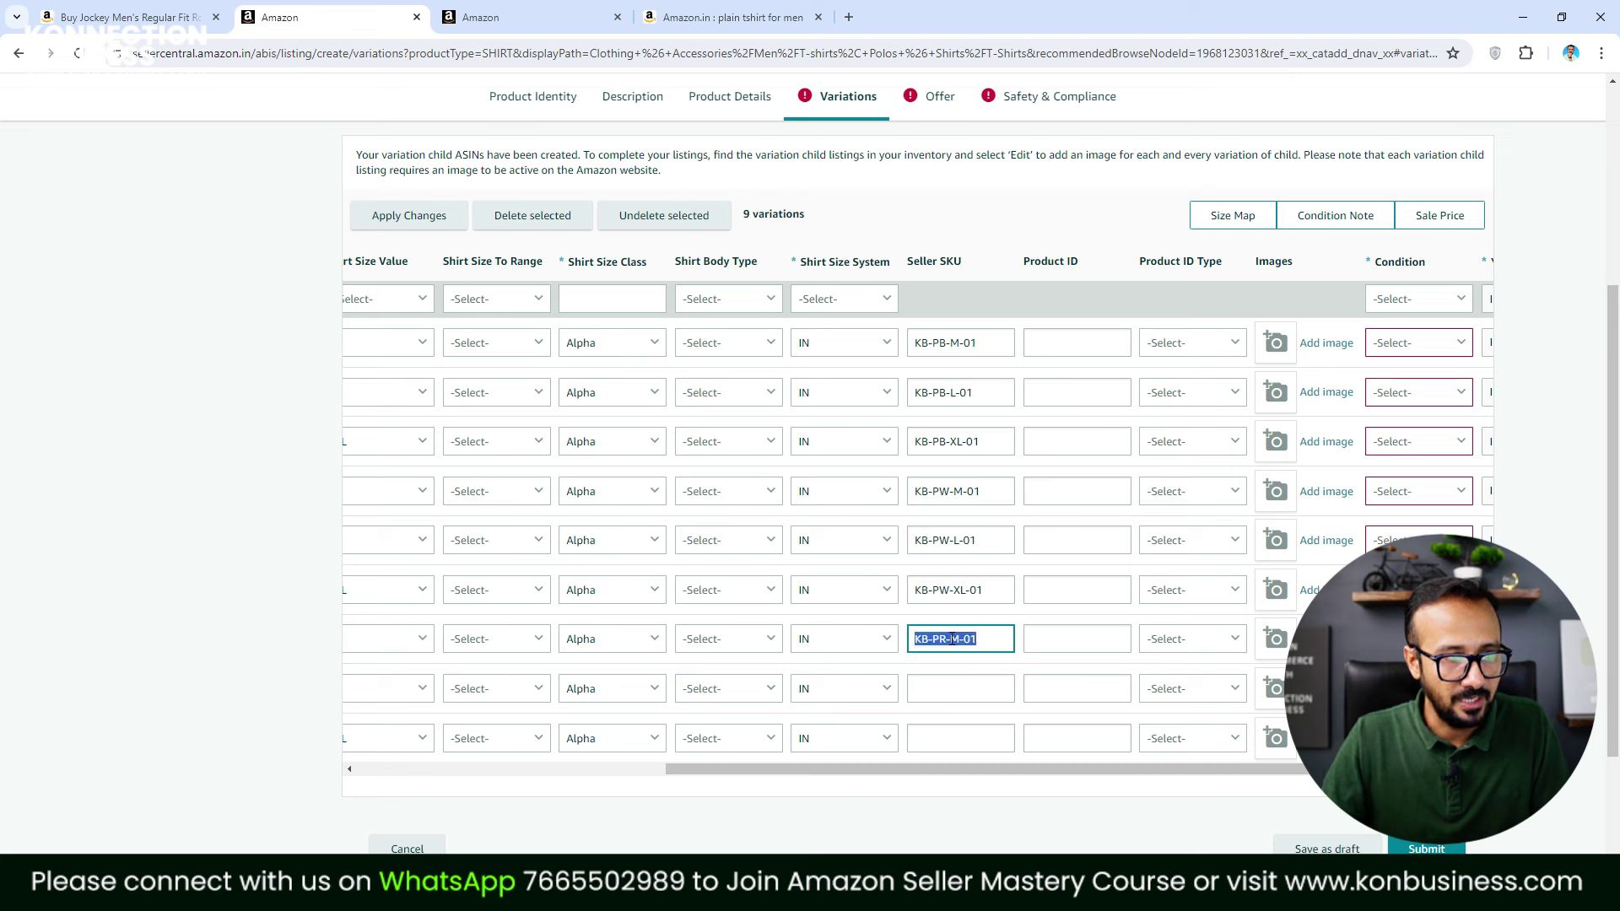
pyautogui.hotkey('ctrl', 'c')
# Fill the Large and X-Large Red SKUs as KB-PR-L-01 and KB-PR-XL-01
pyautogui.click(974, 689)
pyautogui.hotkey('ctrl', 'v')
pyautogui.click(955, 688)
pyautogui.press('BackSpace')
pyautogui.write('L')
pyautogui.hotkey('ctrl', 'a')
pyautogui.hotkey('ctrl', 'c')
pyautogui.click(946, 742)
pyautogui.hotkey('ctrl', 'v')
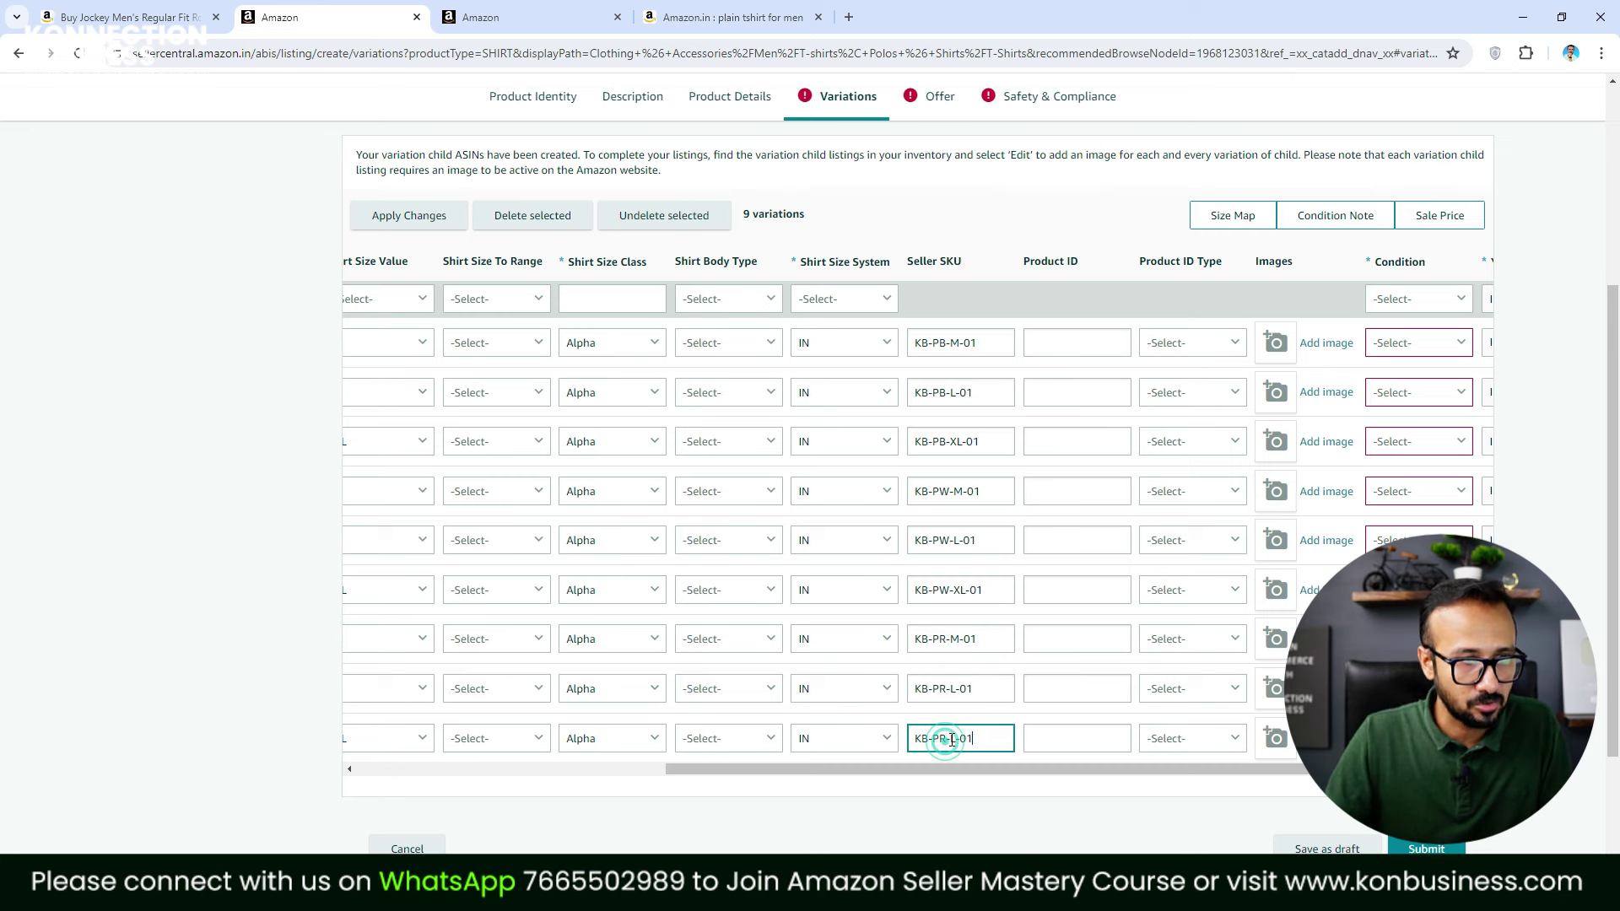
pyautogui.click(943, 740)
pyautogui.write('X')
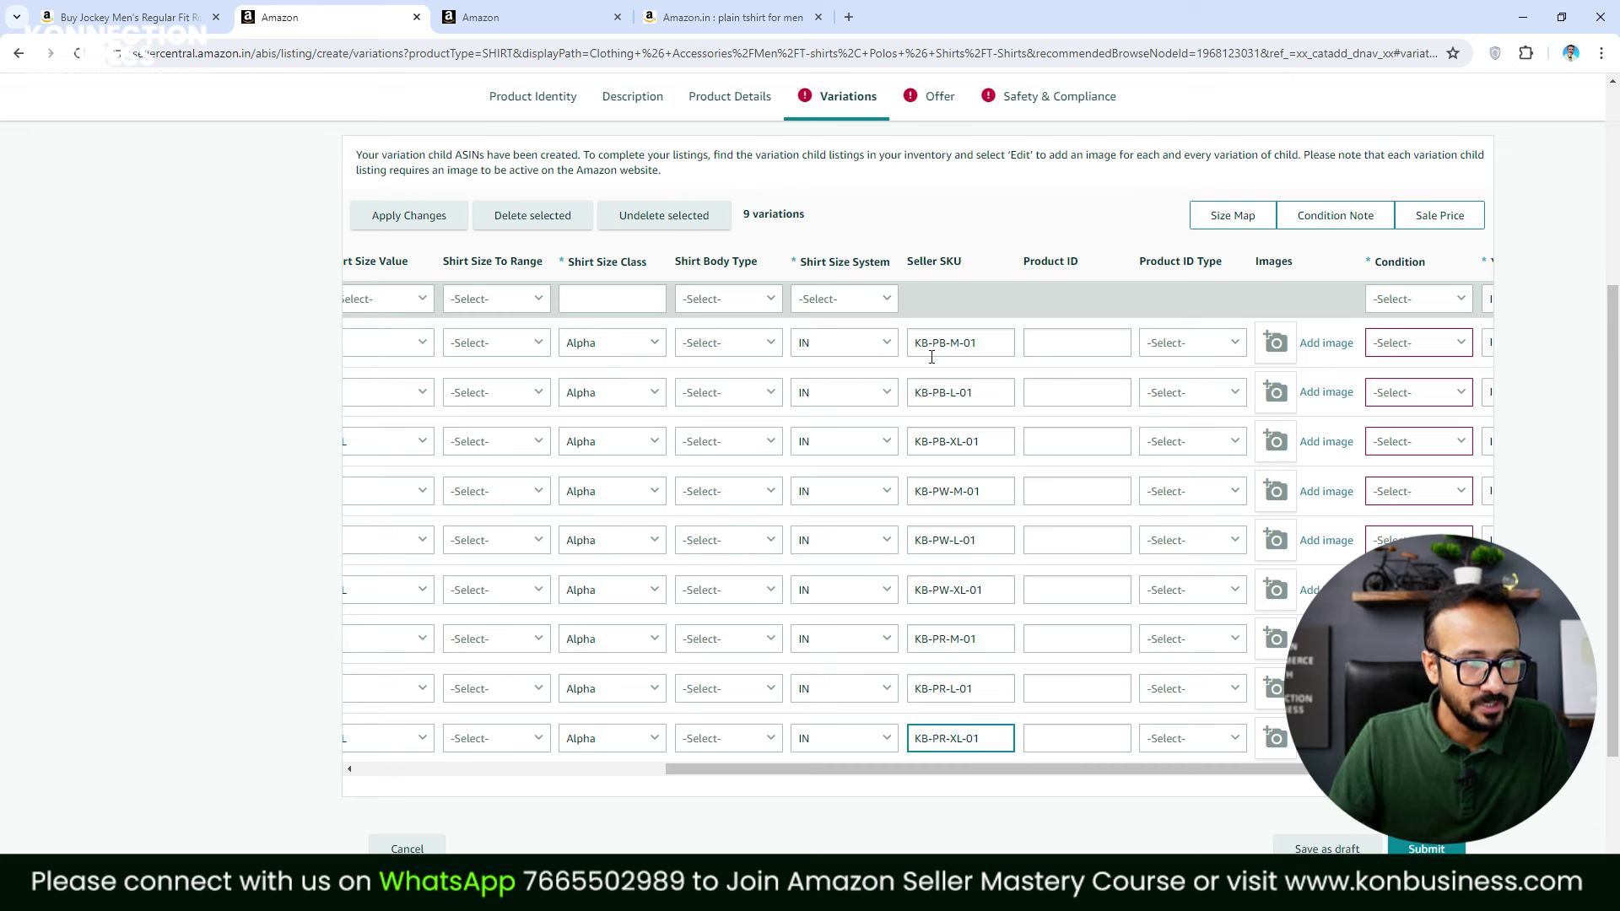
pyautogui.click(972, 342)
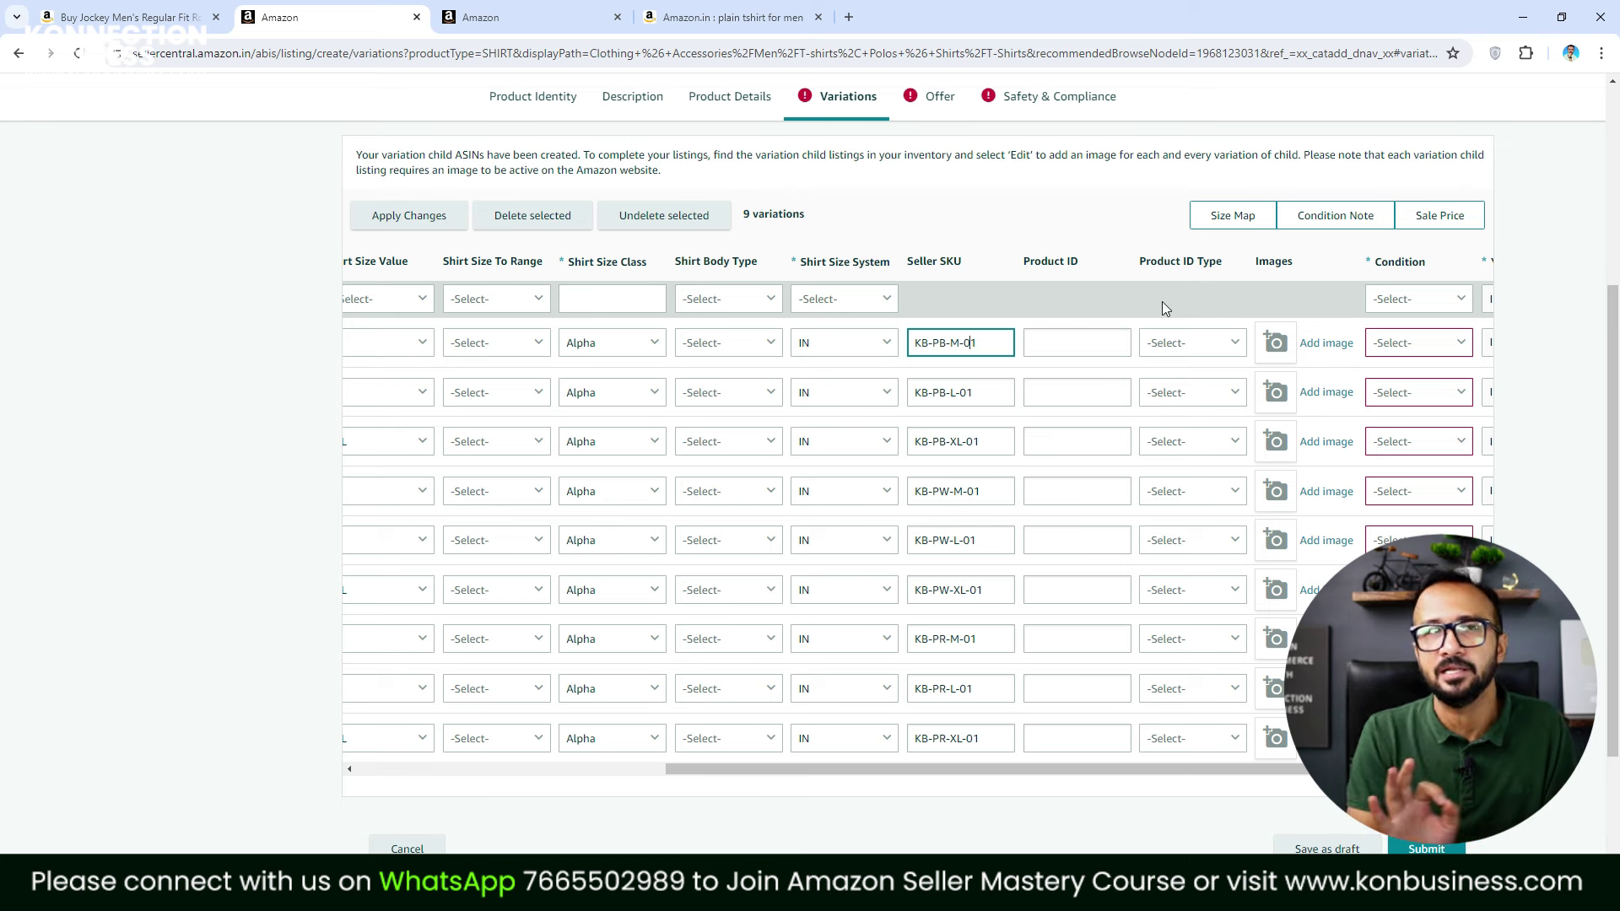
# Upload the Black 1, Black 2 and Black 3 photos to the first black variation
pyautogui.hscroll(3, 1290, 791)
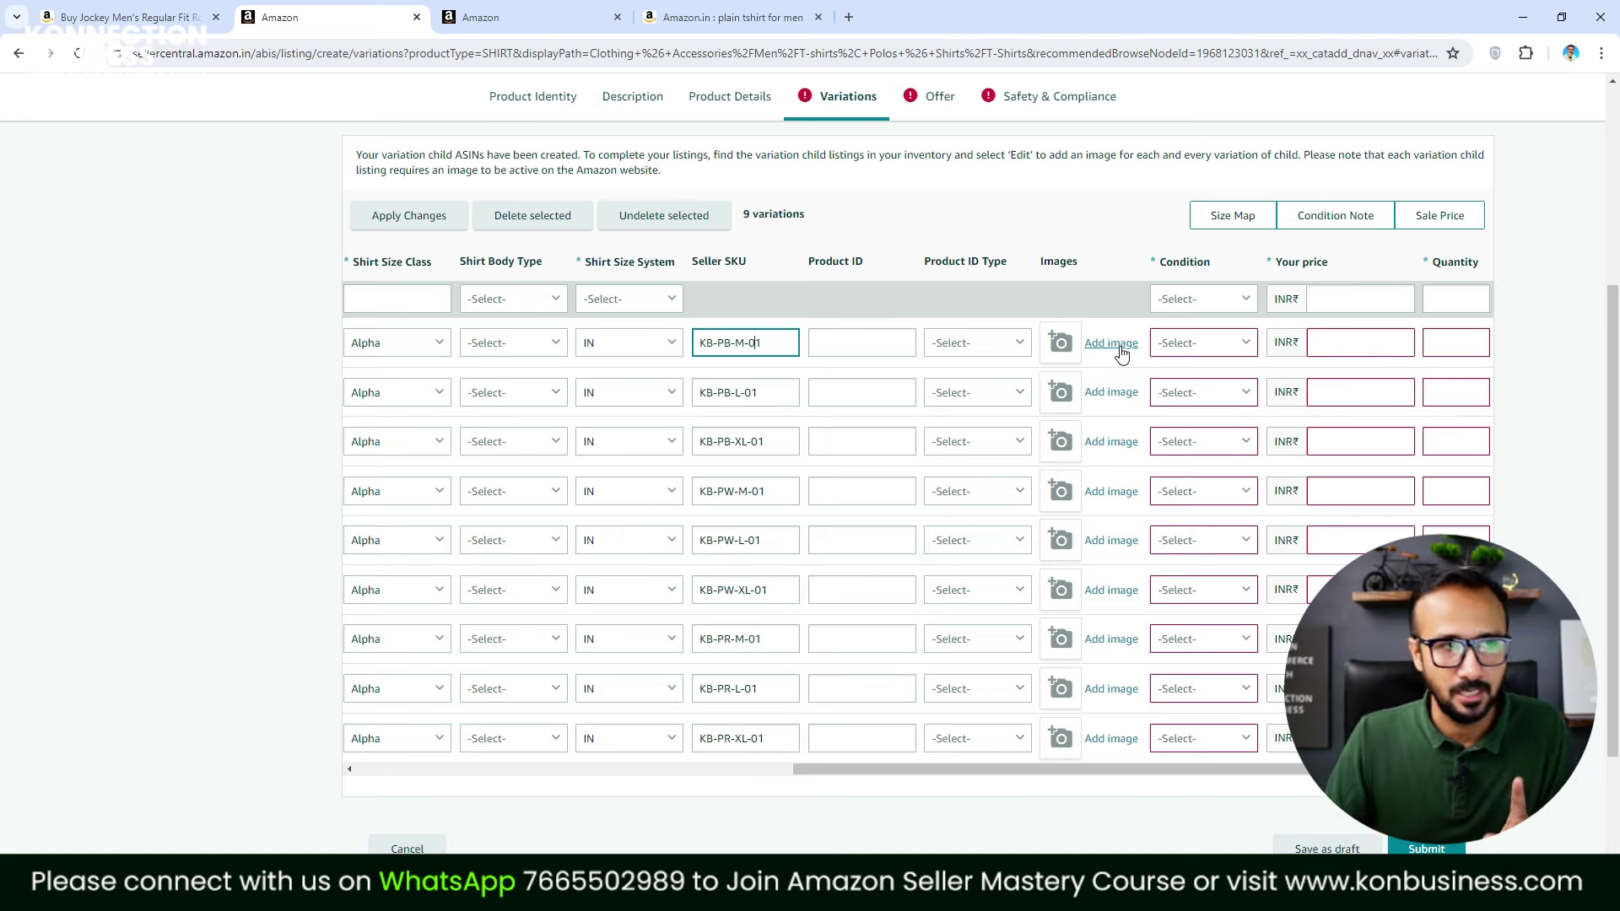
pyautogui.click(1114, 345)
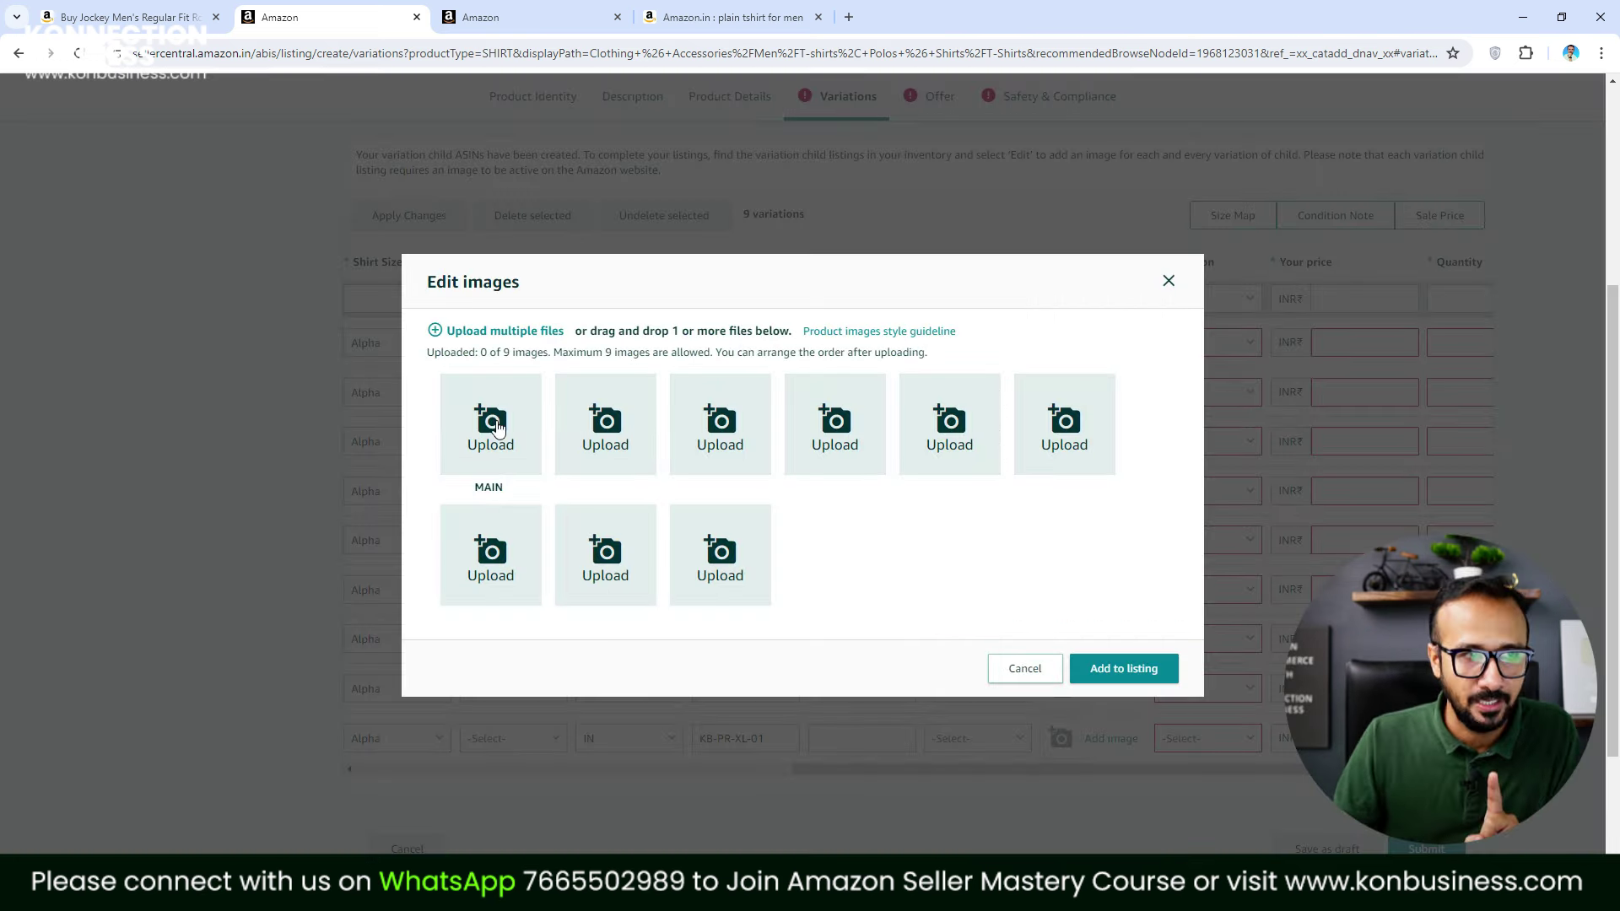
pyautogui.click(723, 470)
pyautogui.click(732, 390)
pyautogui.click(523, 333)
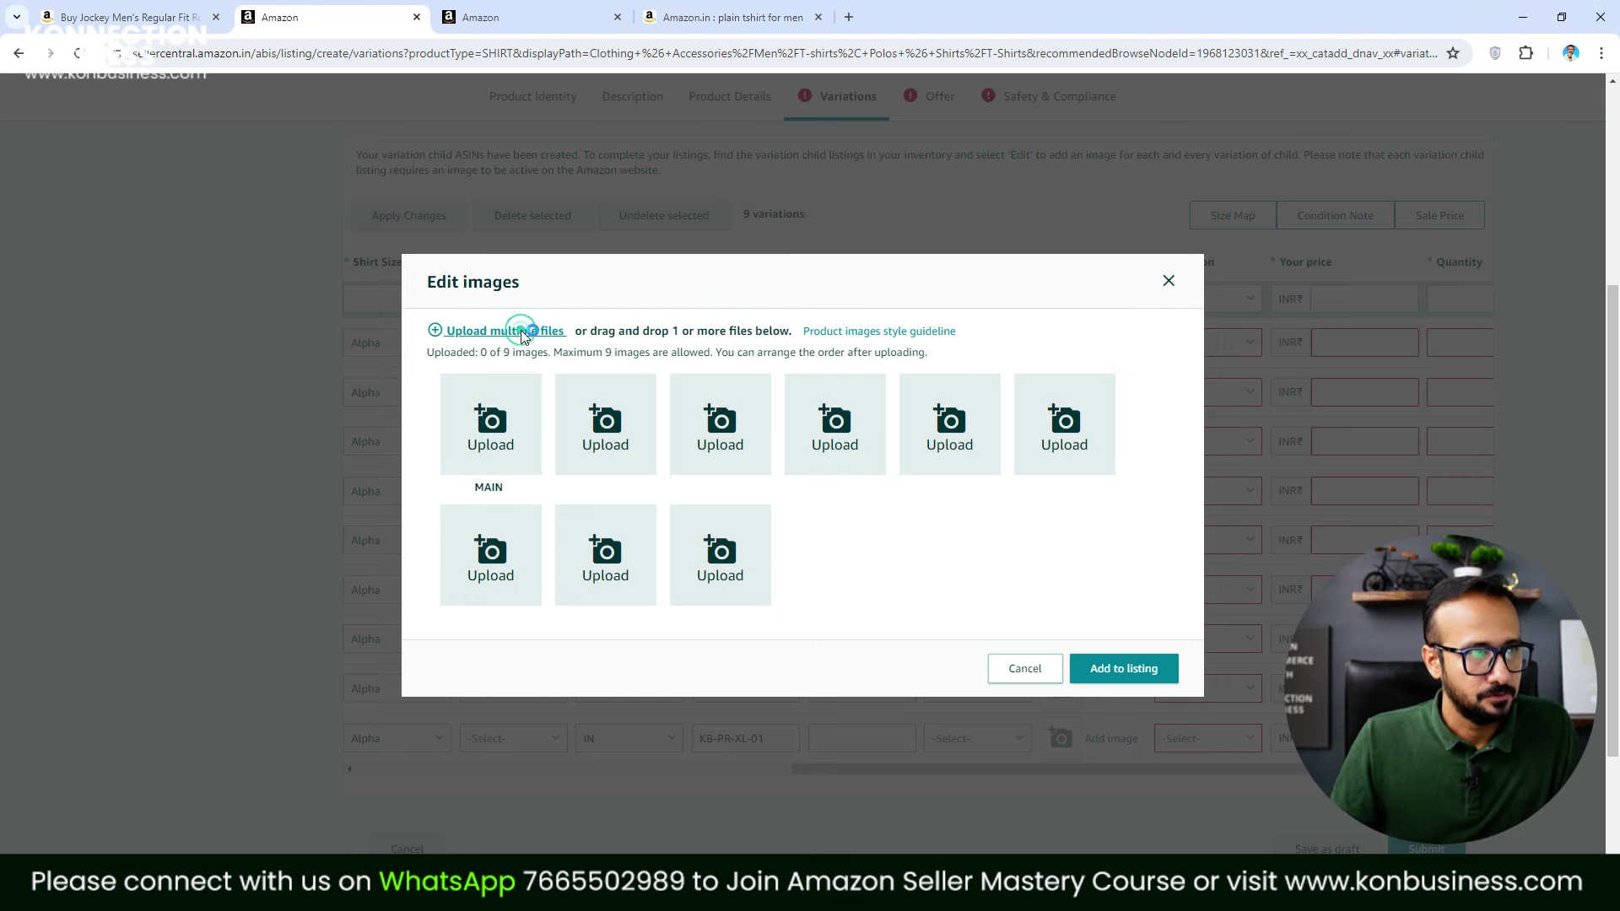
pyautogui.click(523, 332)
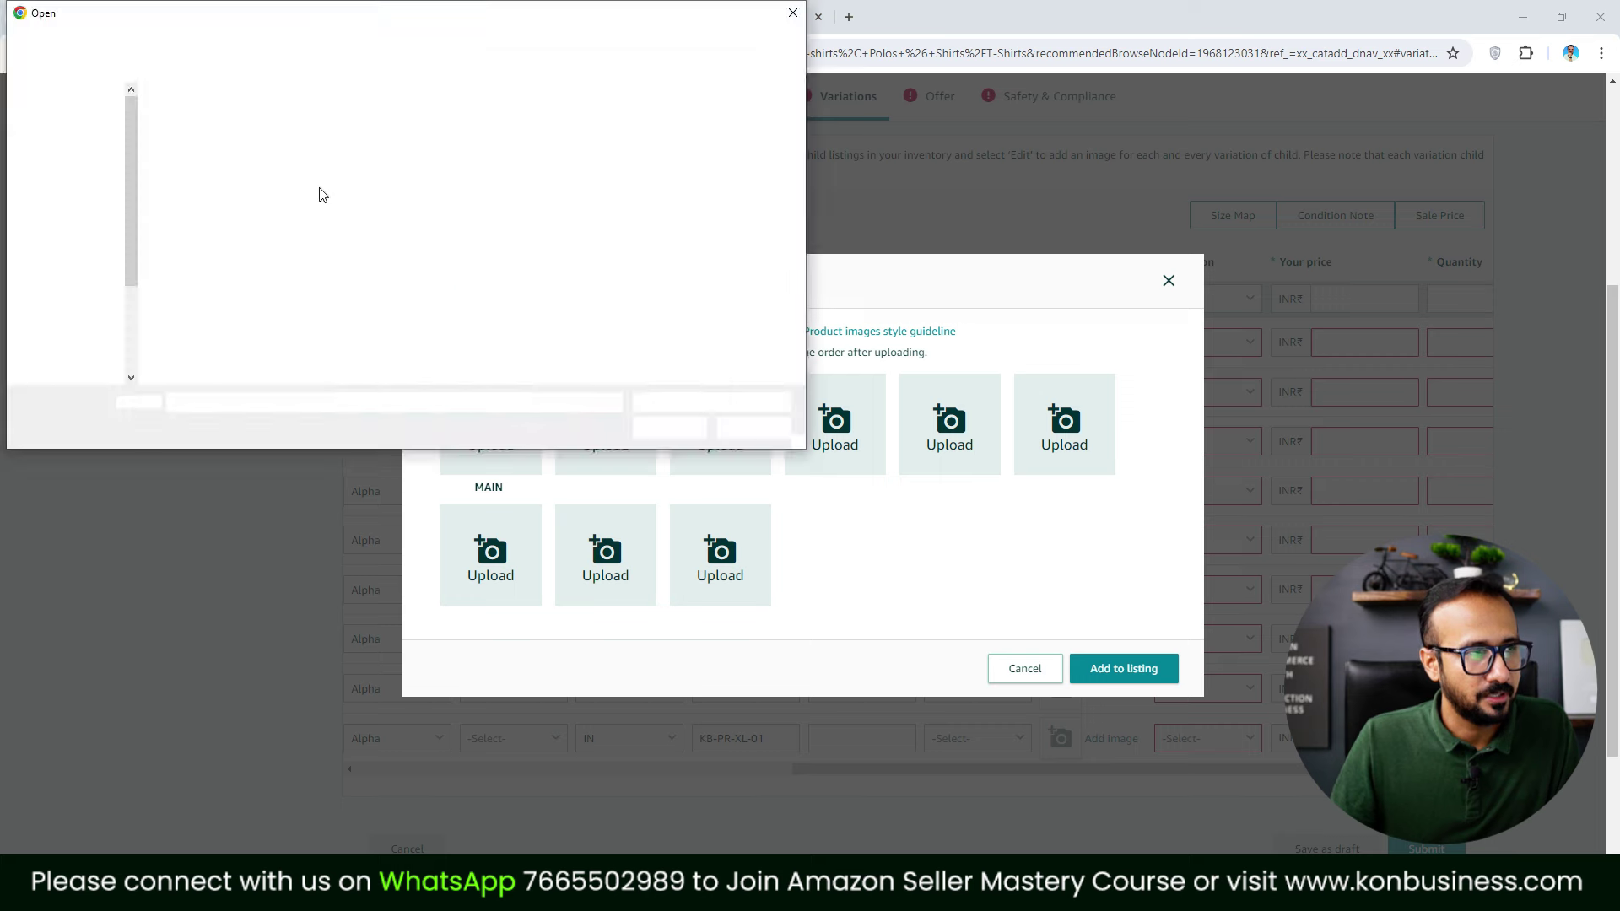
pyautogui.click(173, 139)
pyautogui.keyDown('ctrl'); pyautogui.click(293, 147); pyautogui.keyUp('ctrl')
pyautogui.keyDown('ctrl'); pyautogui.click(383, 135); pyautogui.keyUp('ctrl')
pyautogui.click(663, 427)
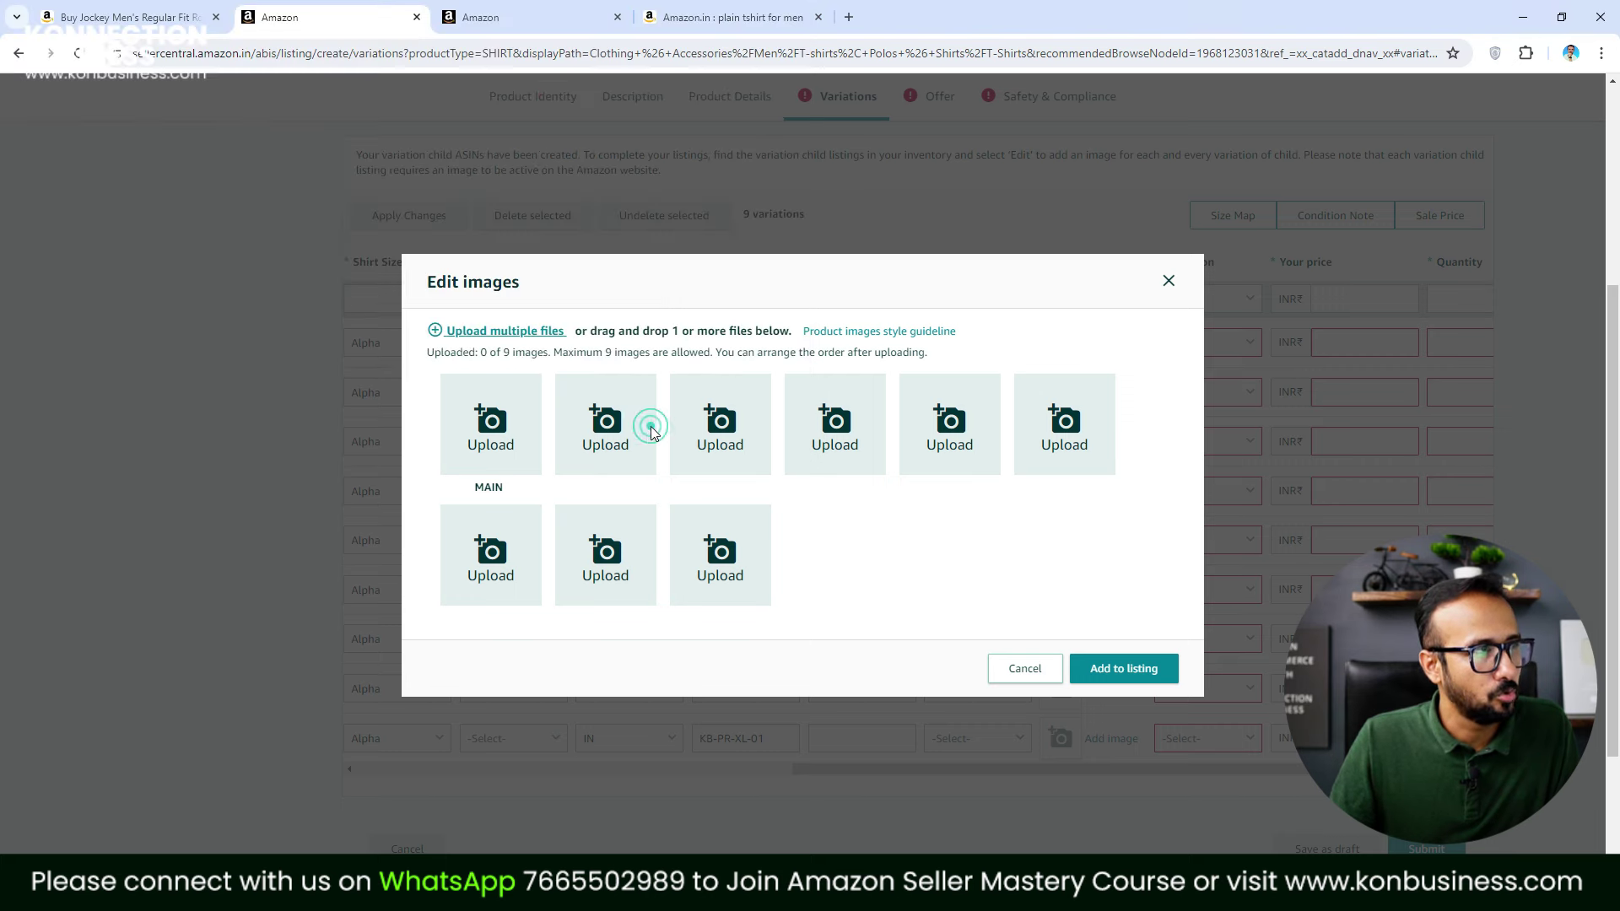
pyautogui.click(1129, 675)
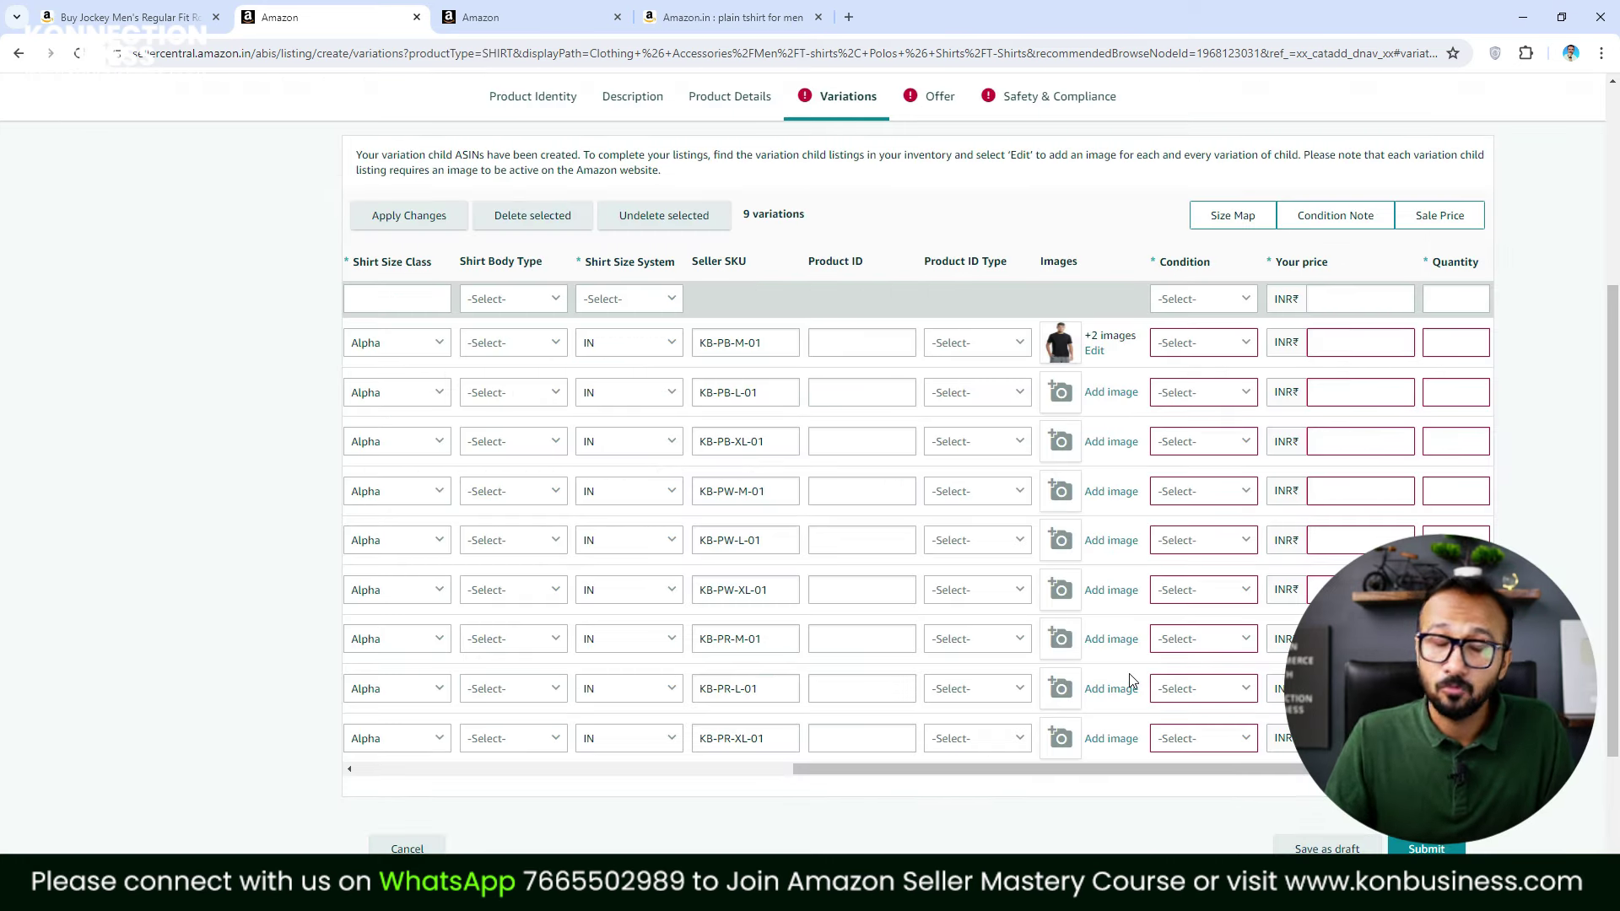
# Attach the Black 1–3 photos to variation KB-PB-L-01
pyautogui.click(1123, 395)
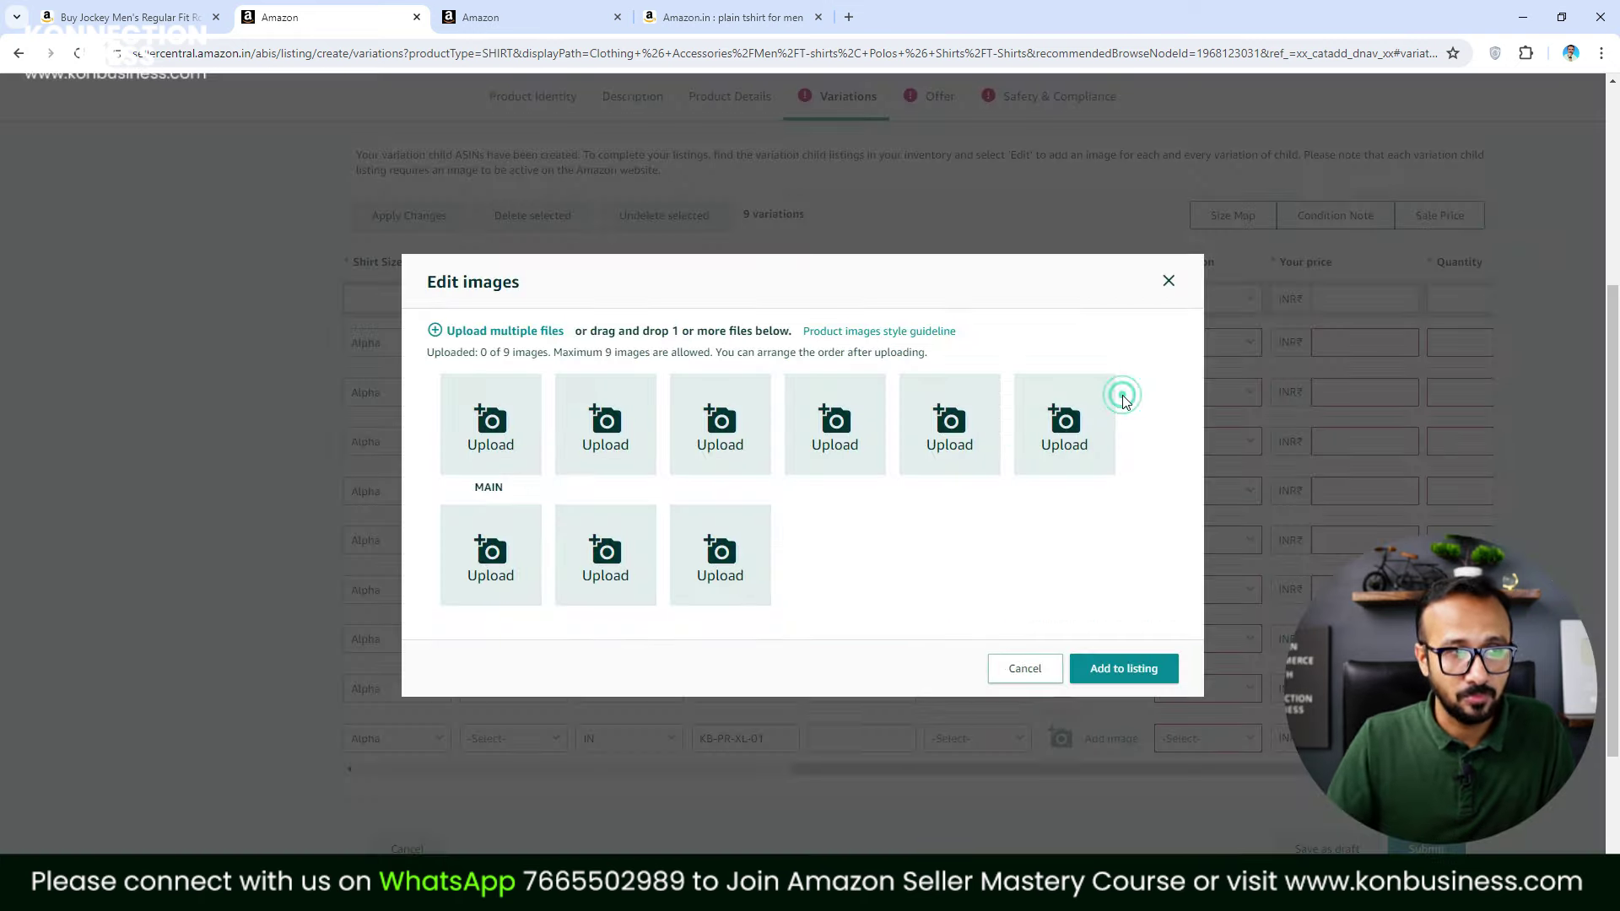
pyautogui.click(522, 331)
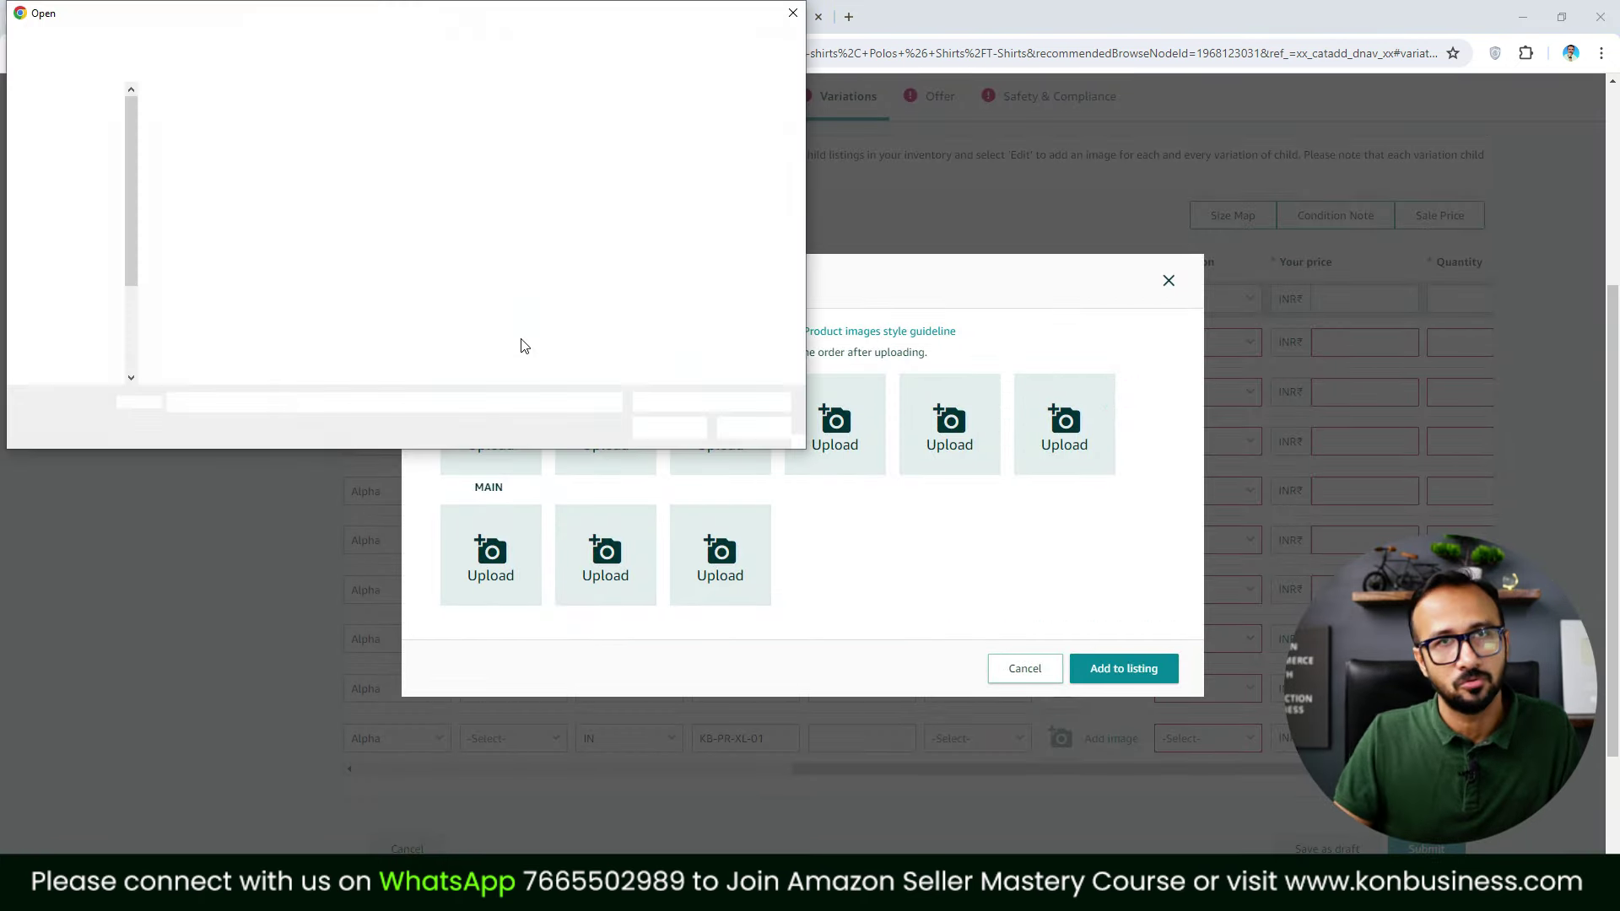
pyautogui.click(197, 135)
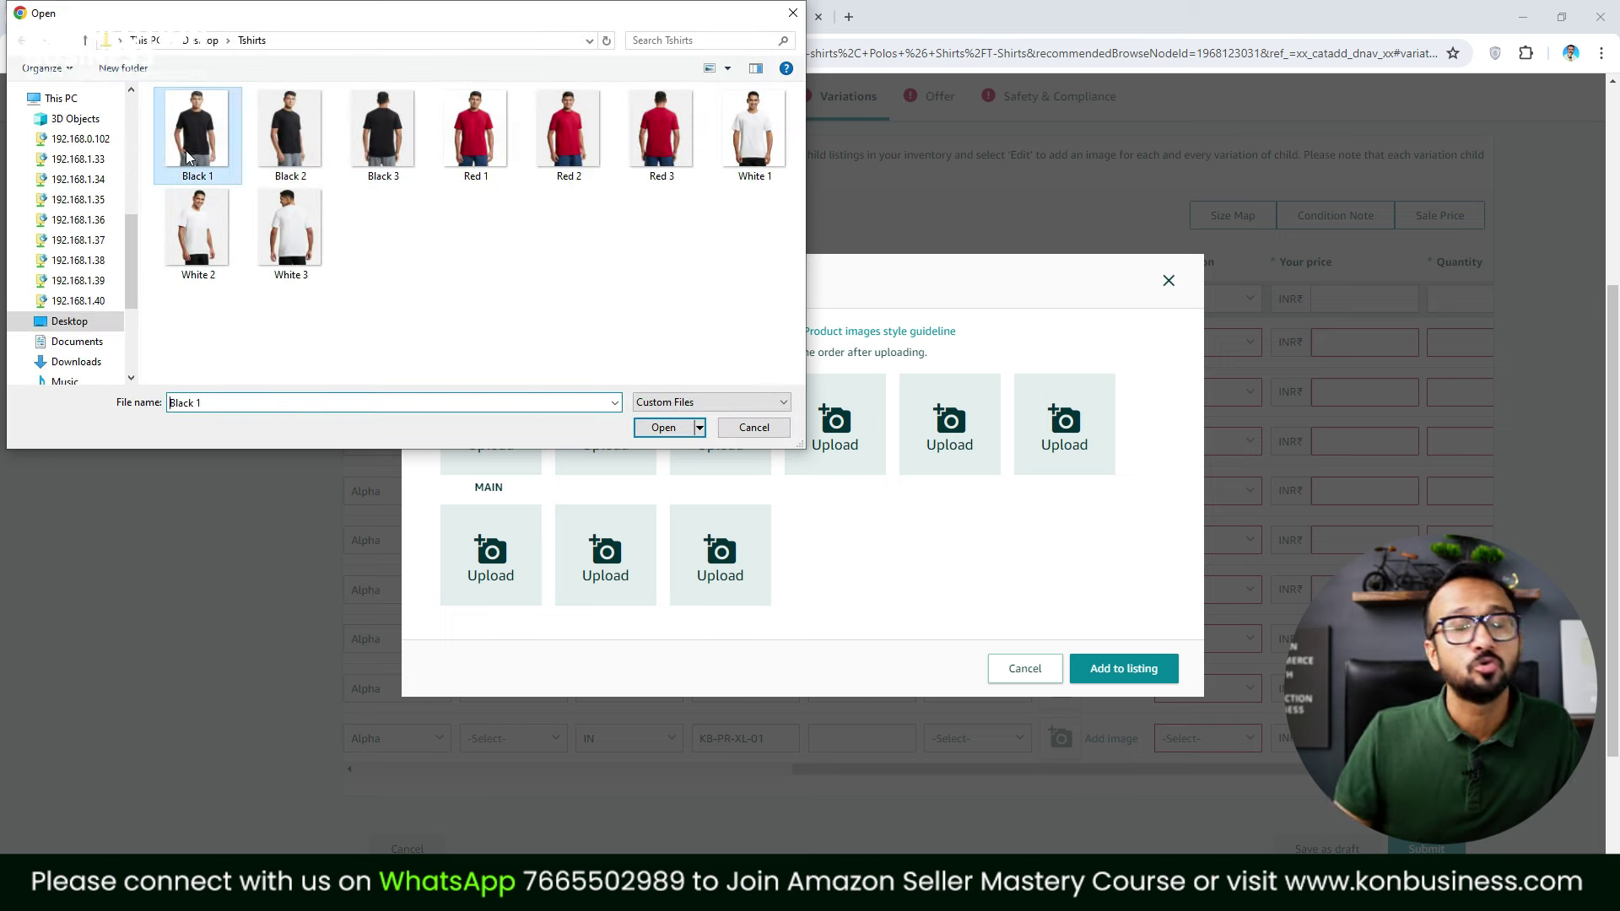
pyautogui.keyDown('ctrl'); pyautogui.click(290, 135); pyautogui.keyUp('ctrl')
pyautogui.keyDown('ctrl'); pyautogui.click(386, 157); pyautogui.keyUp('ctrl')
pyautogui.click(671, 432)
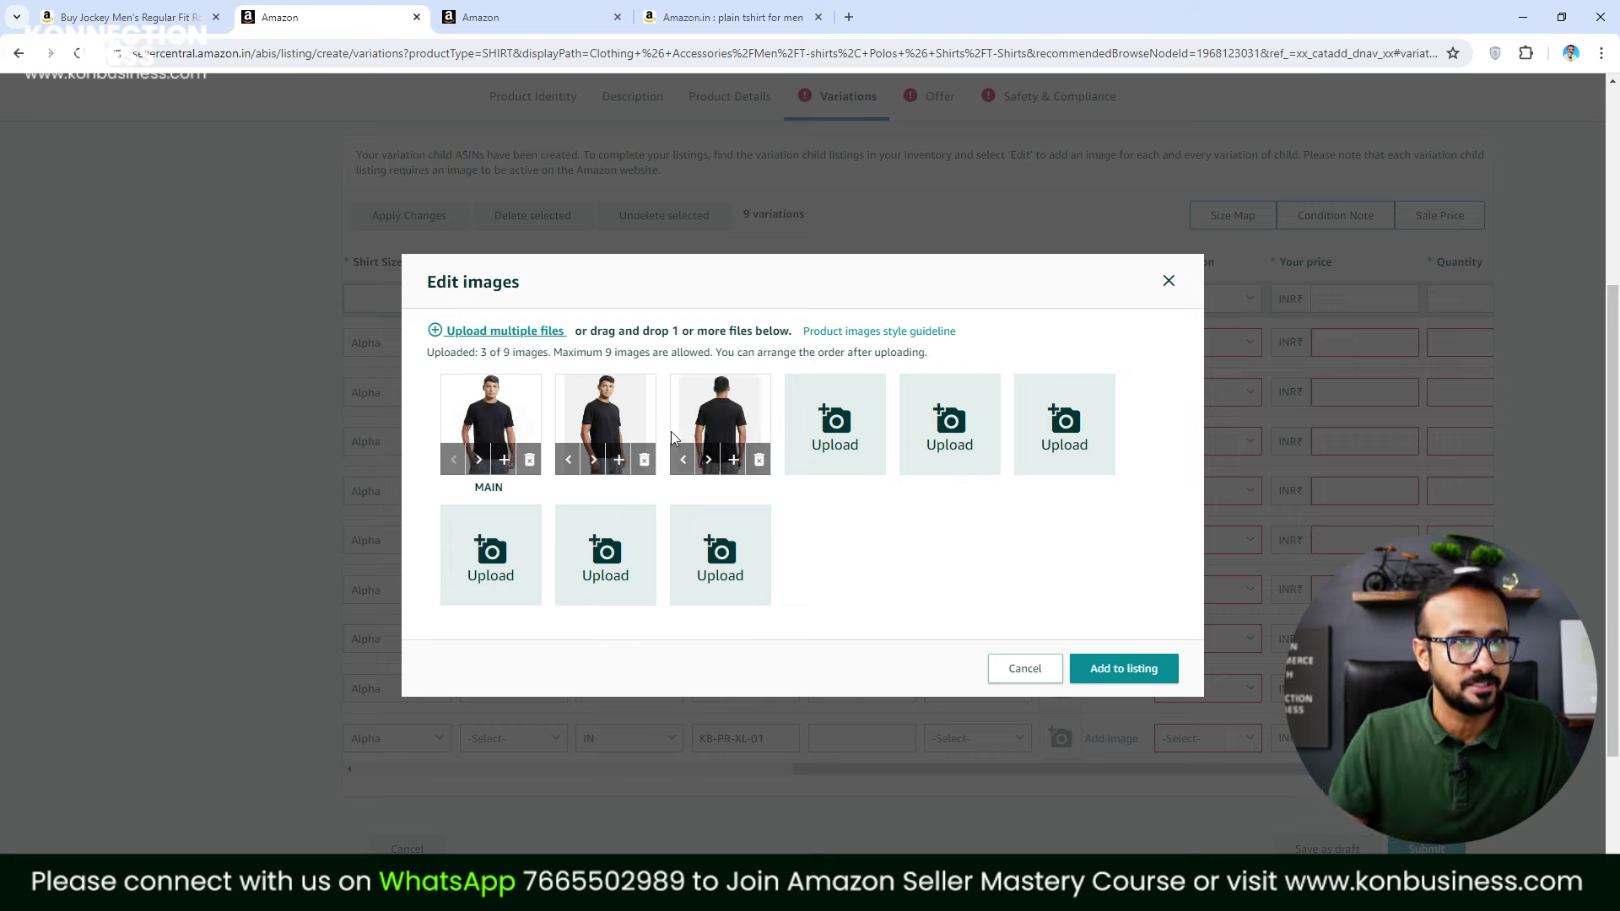
pyautogui.click(1094, 659)
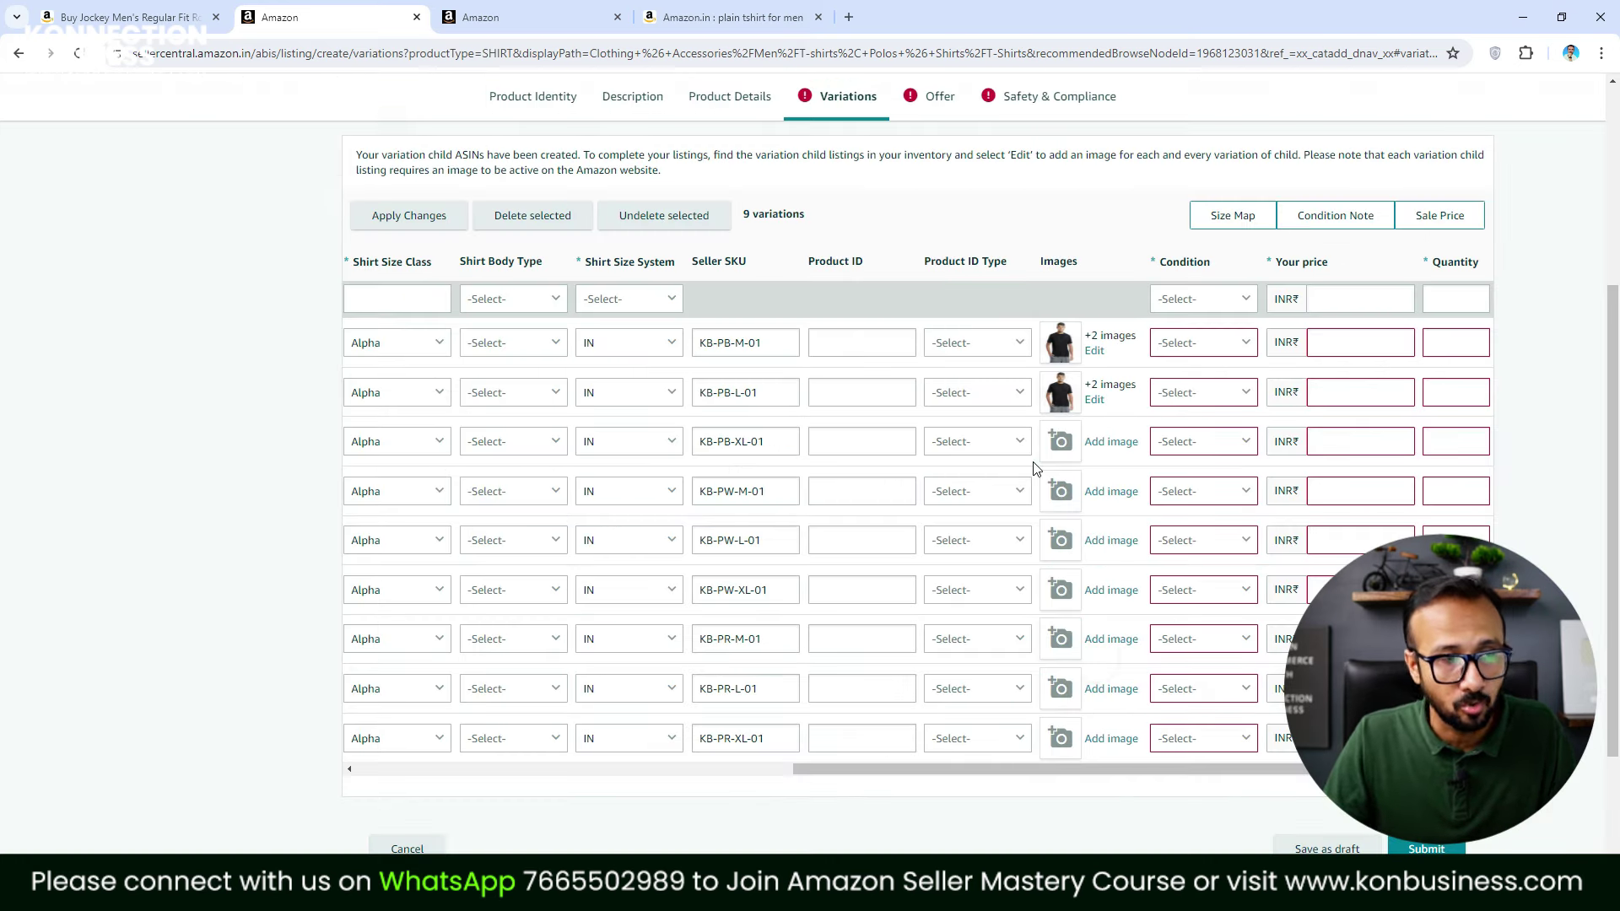
# Attach the Black 1–3 photos to variation KB-PB-XL-01
pyautogui.click(1101, 444)
pyautogui.click(489, 333)
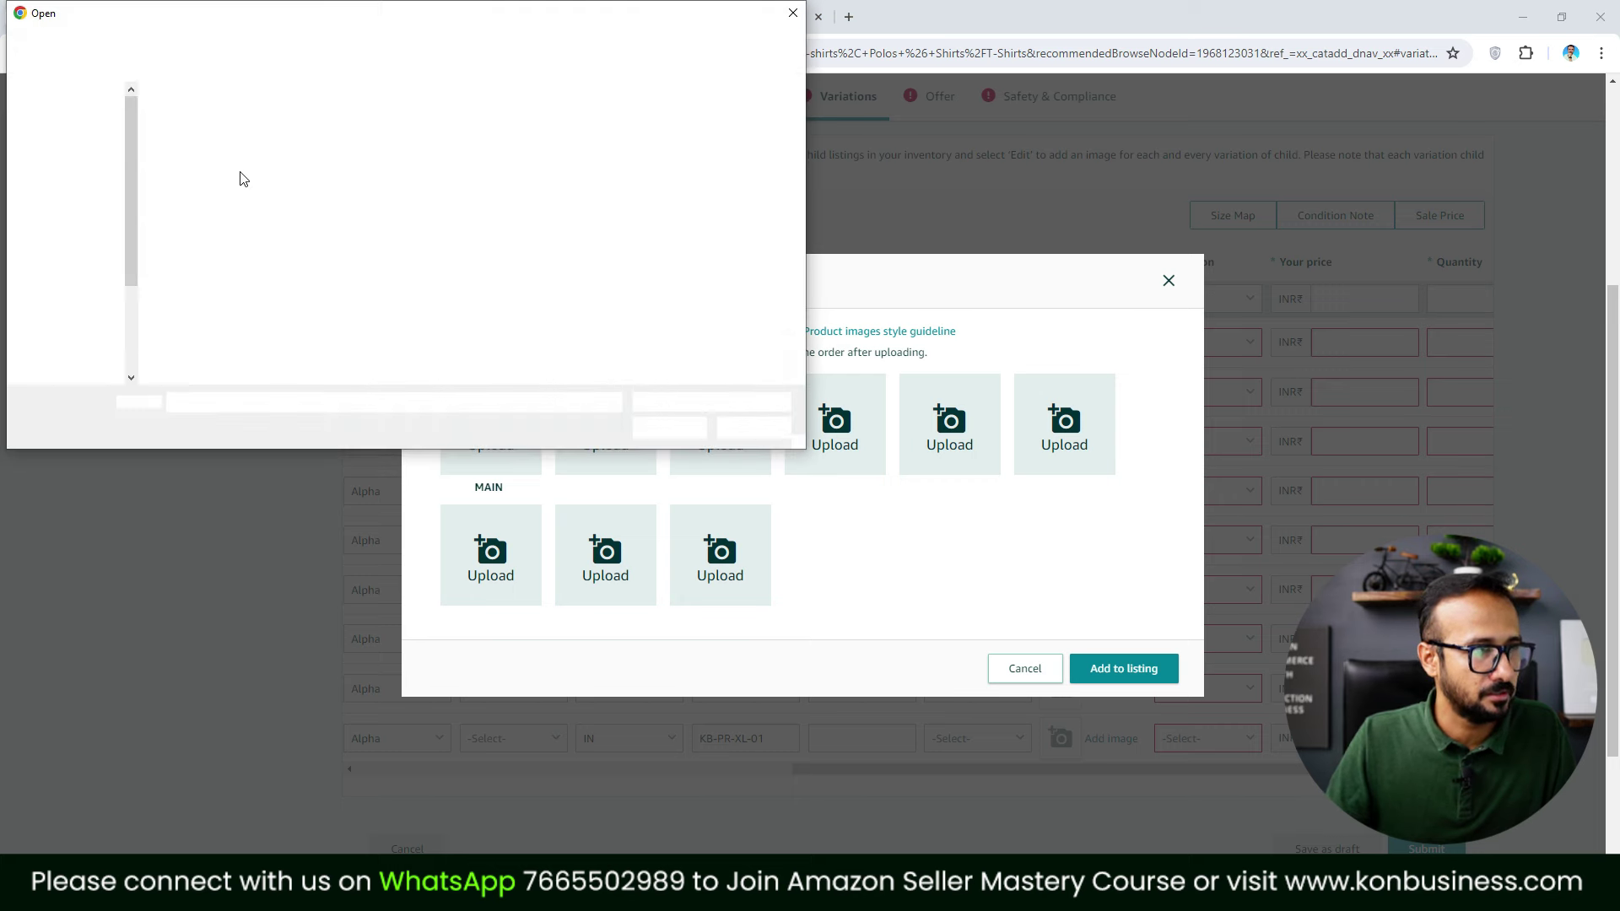
pyautogui.click(211, 155)
pyautogui.keyDown('ctrl'); pyautogui.click(295, 156); pyautogui.keyUp('ctrl')
pyautogui.keyDown('ctrl'); pyautogui.click(350, 152); pyautogui.keyUp('ctrl')
pyautogui.click(663, 428)
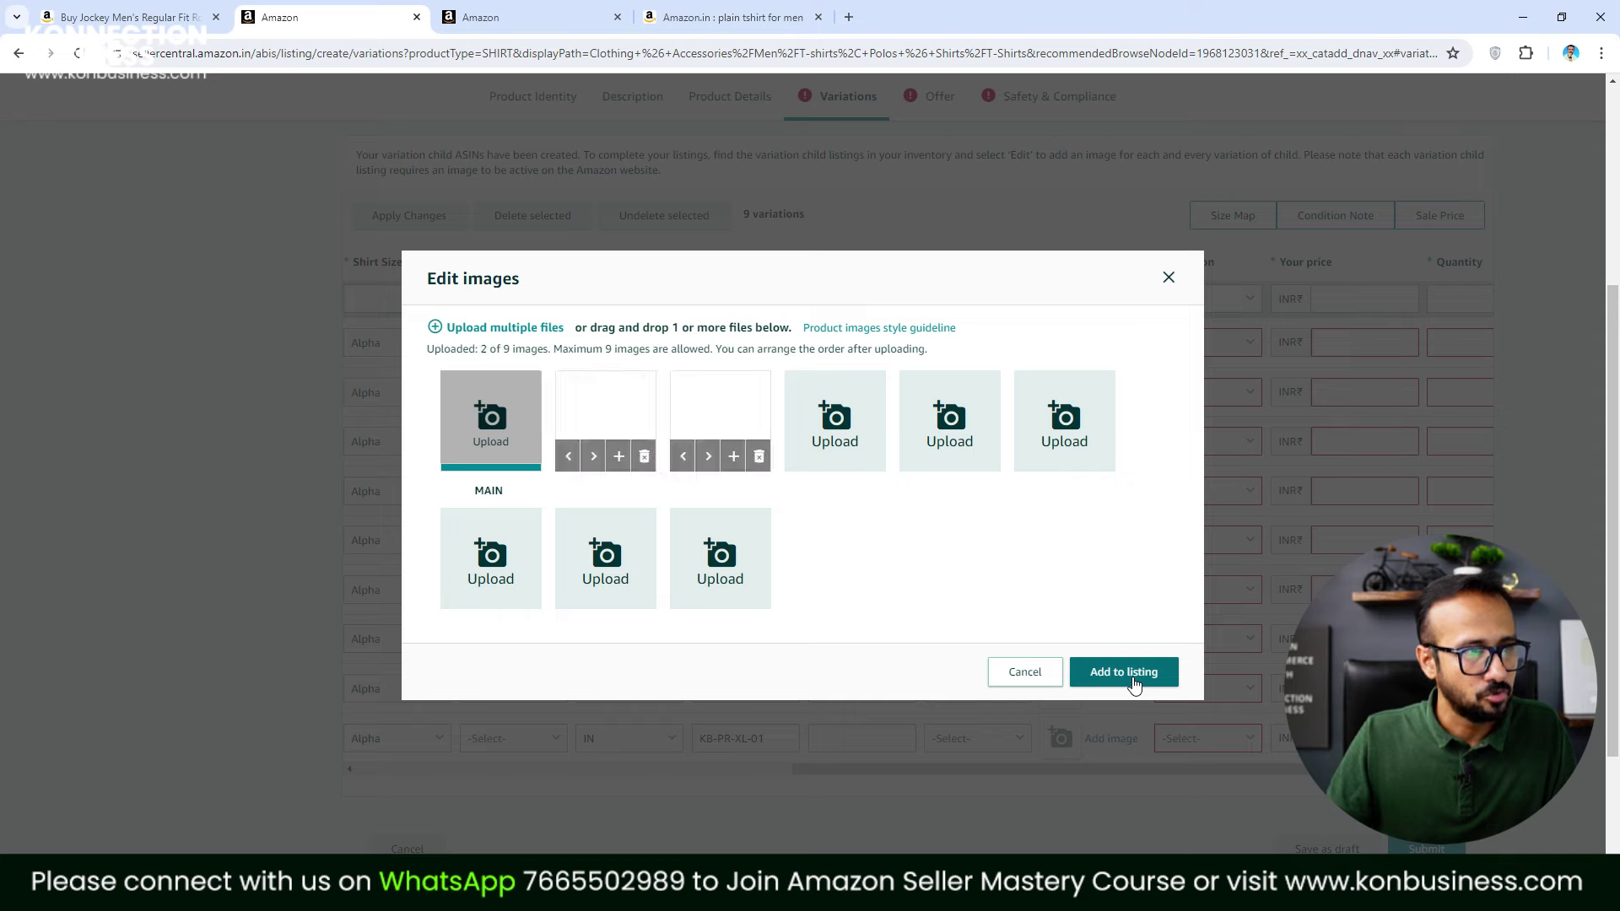
pyautogui.click(1135, 680)
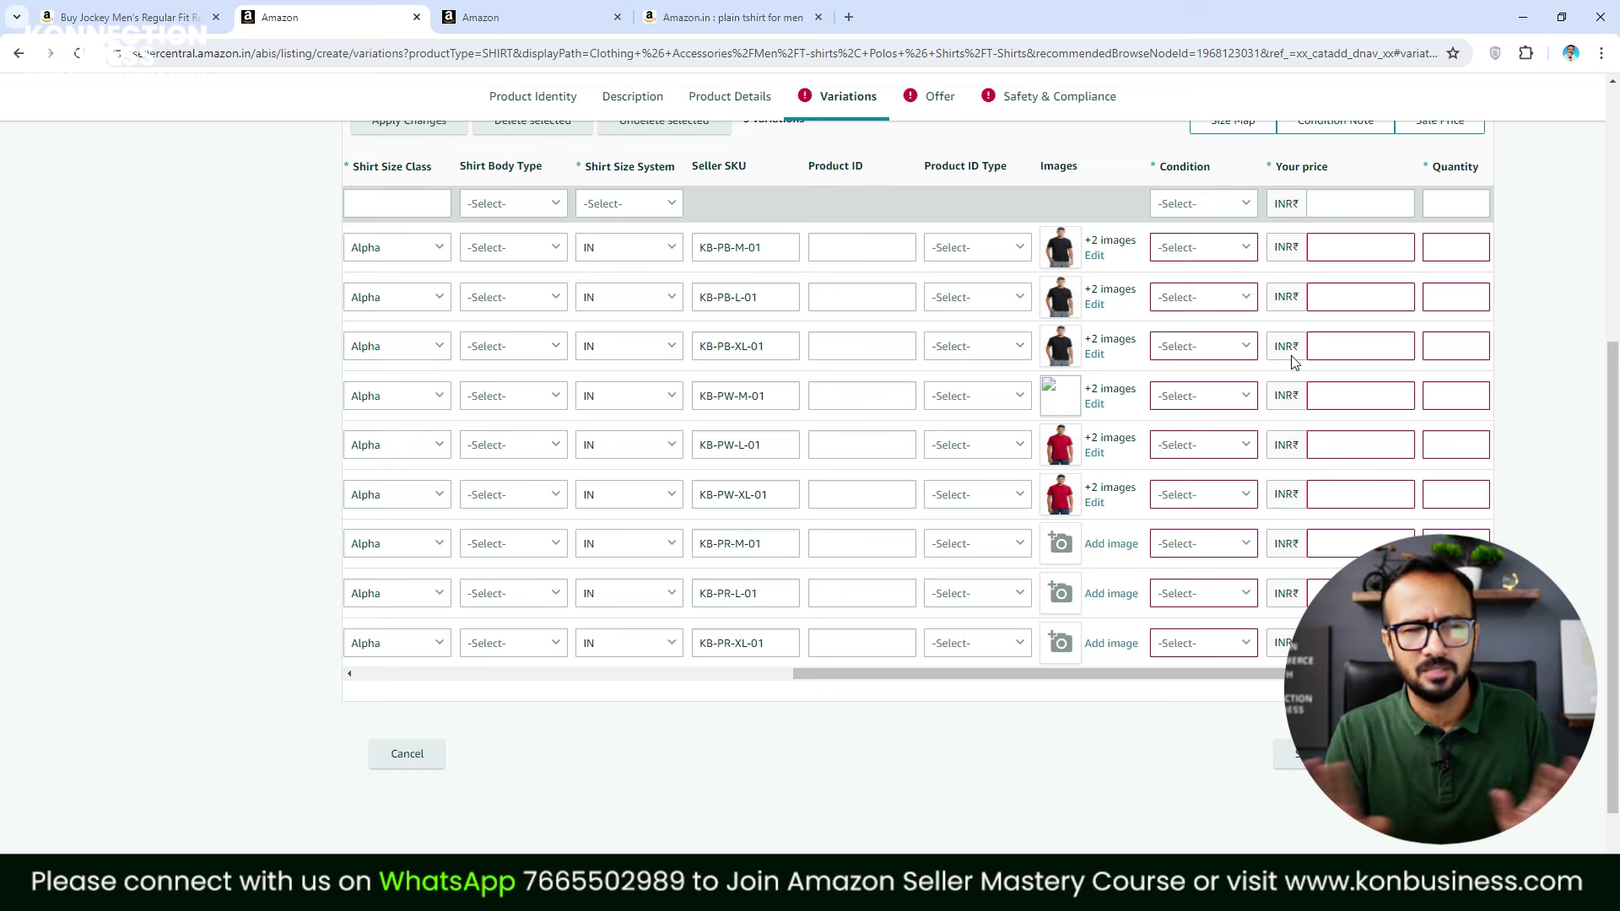
# Set condition New for the black variations KB-PB-M-01, KB-PB-L-01 and KB-PB-XL-01
pyautogui.click(1239, 251)
pyautogui.click(1215, 278)
pyautogui.click(1237, 297)
pyautogui.click(1205, 328)
pyautogui.click(1220, 349)
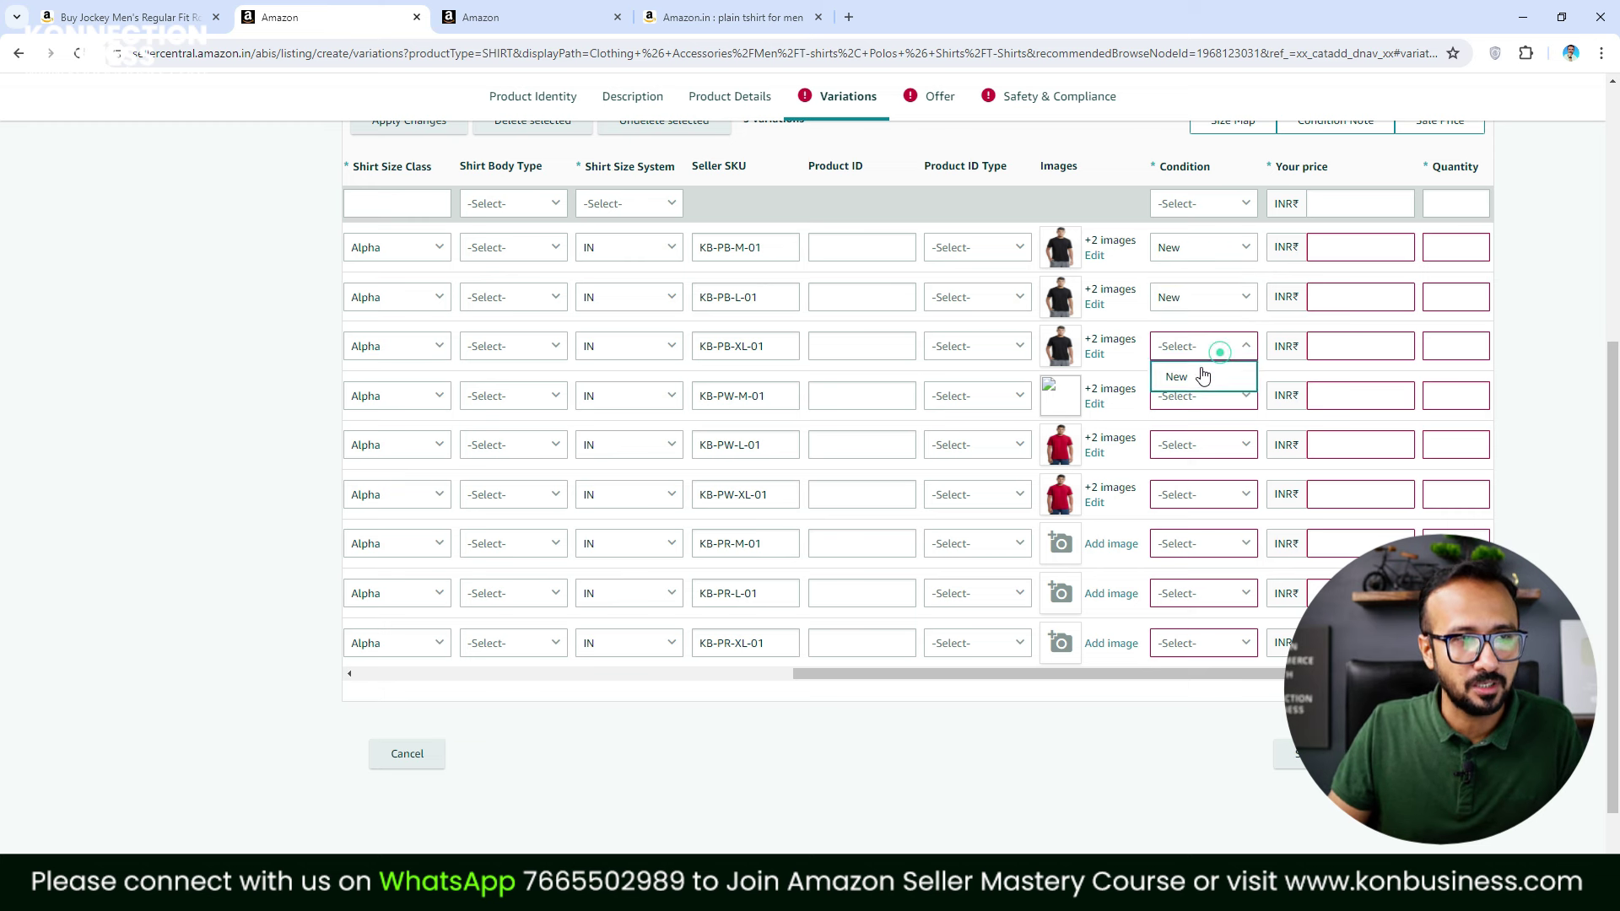
pyautogui.click(1204, 379)
# Set condition New for the white variations KB-PW-M-01, KB-PW-L-01 and KB-PW-XL-01
pyautogui.click(1215, 399)
pyautogui.click(1197, 430)
pyautogui.click(1205, 447)
pyautogui.click(1198, 474)
pyautogui.click(1203, 493)
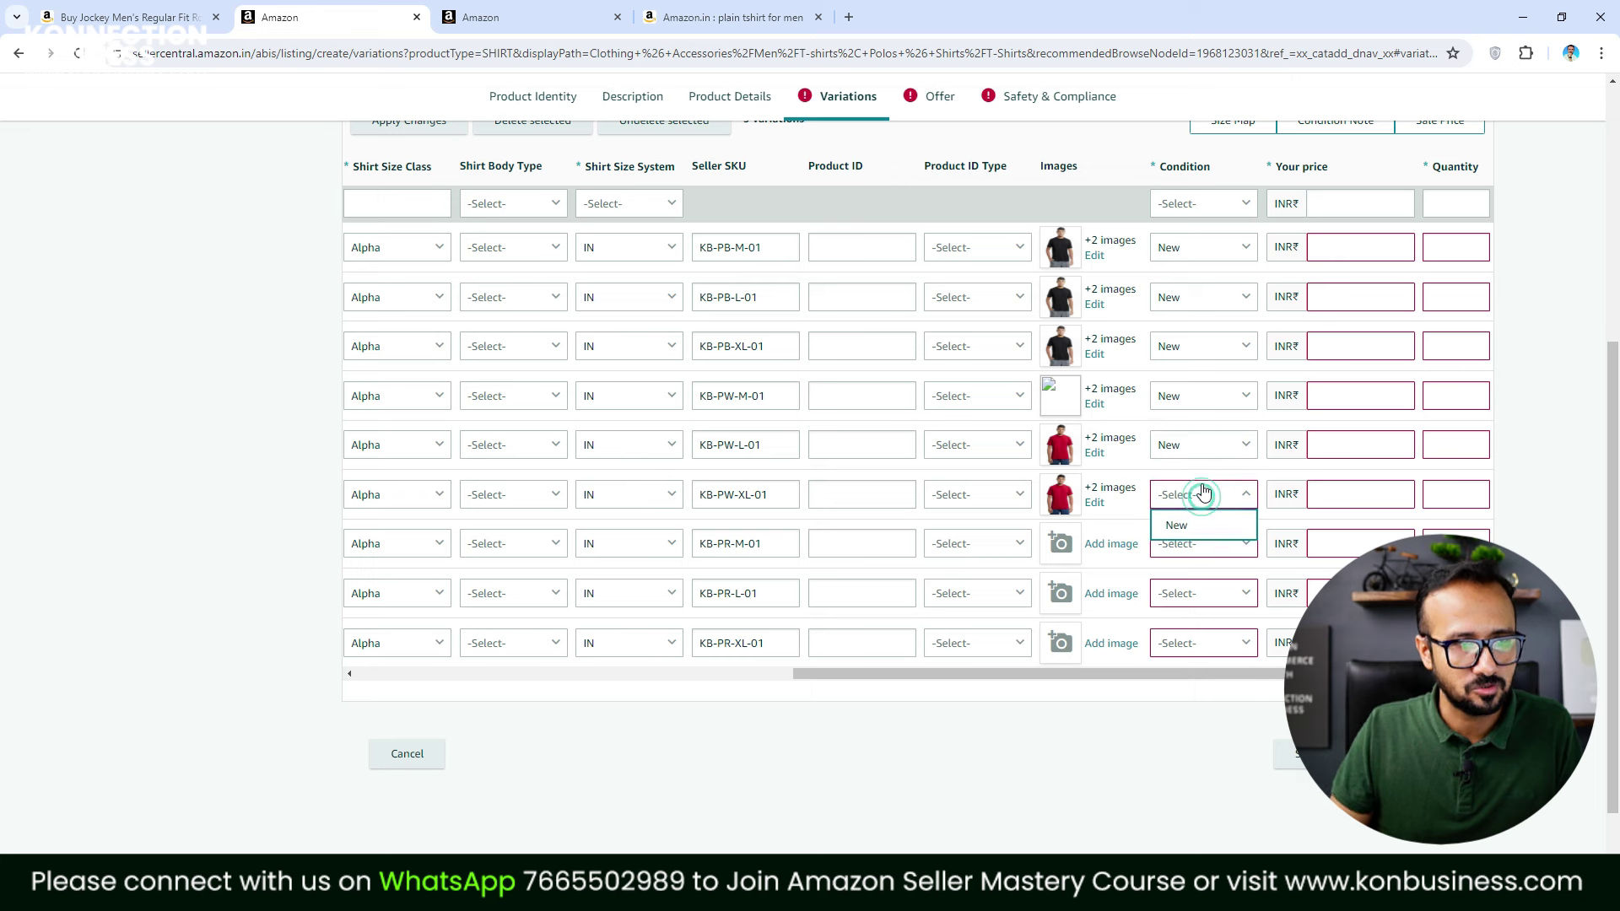
pyautogui.click(1178, 525)
# Set condition New for the red variations KB-PR-M-01, KB-PR-L-01 and KB-PR-XL-01
pyautogui.click(1215, 543)
pyautogui.click(1190, 574)
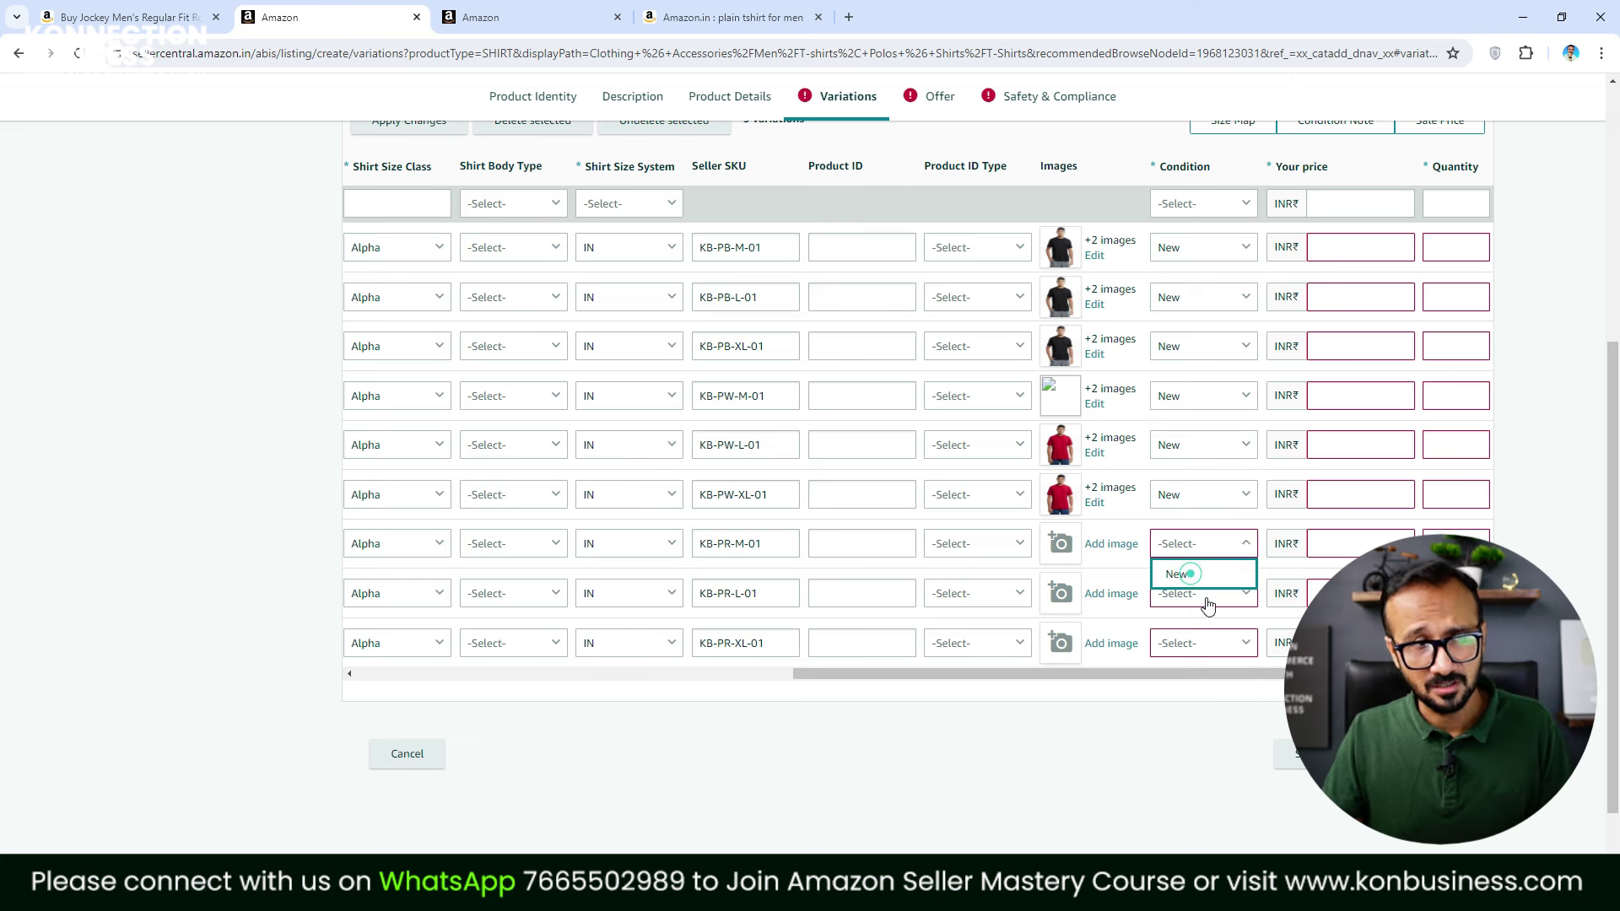
pyautogui.click(1208, 601)
pyautogui.click(1184, 624)
pyautogui.click(1199, 646)
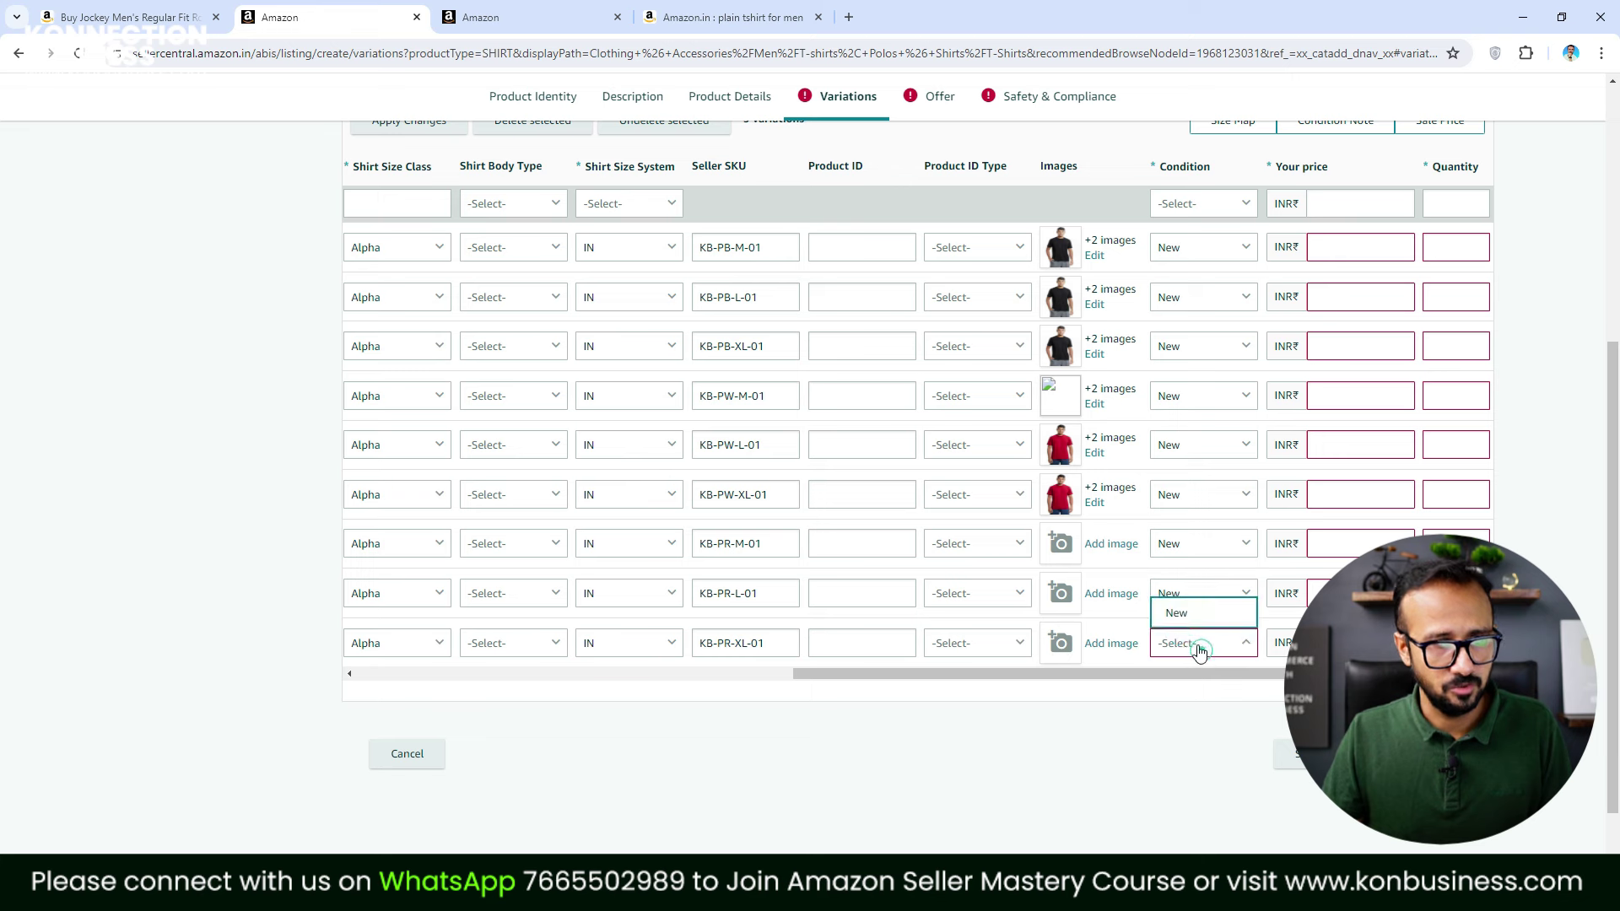
pyautogui.click(1191, 613)
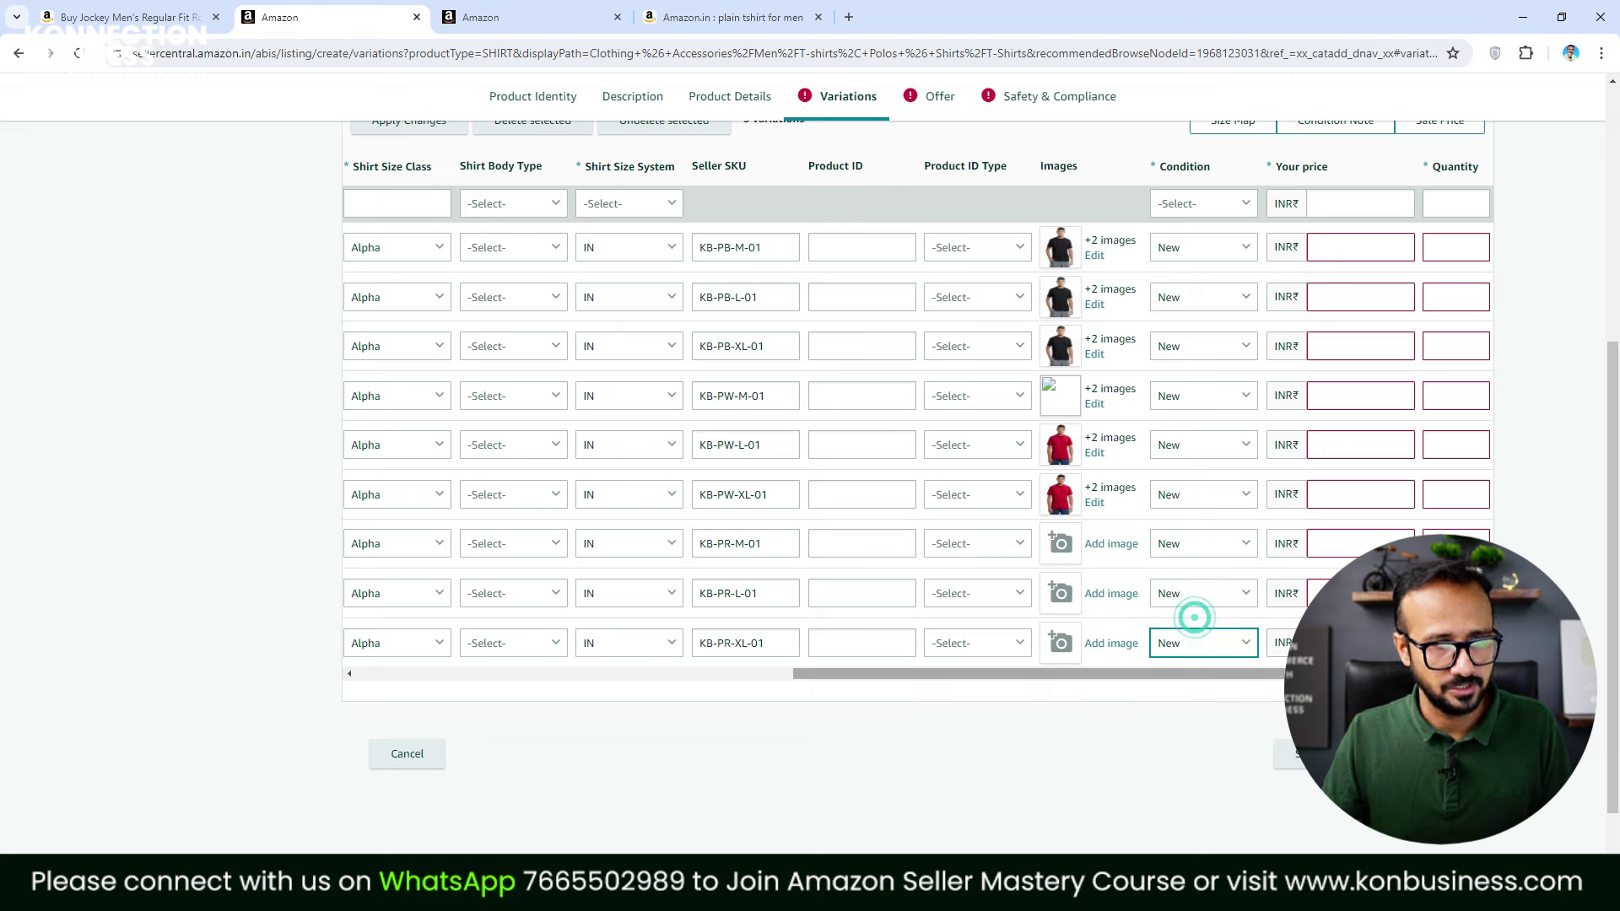
# Enter price 499 and quantity 20 for KB-PB-M-01
pyautogui.click(1363, 255)
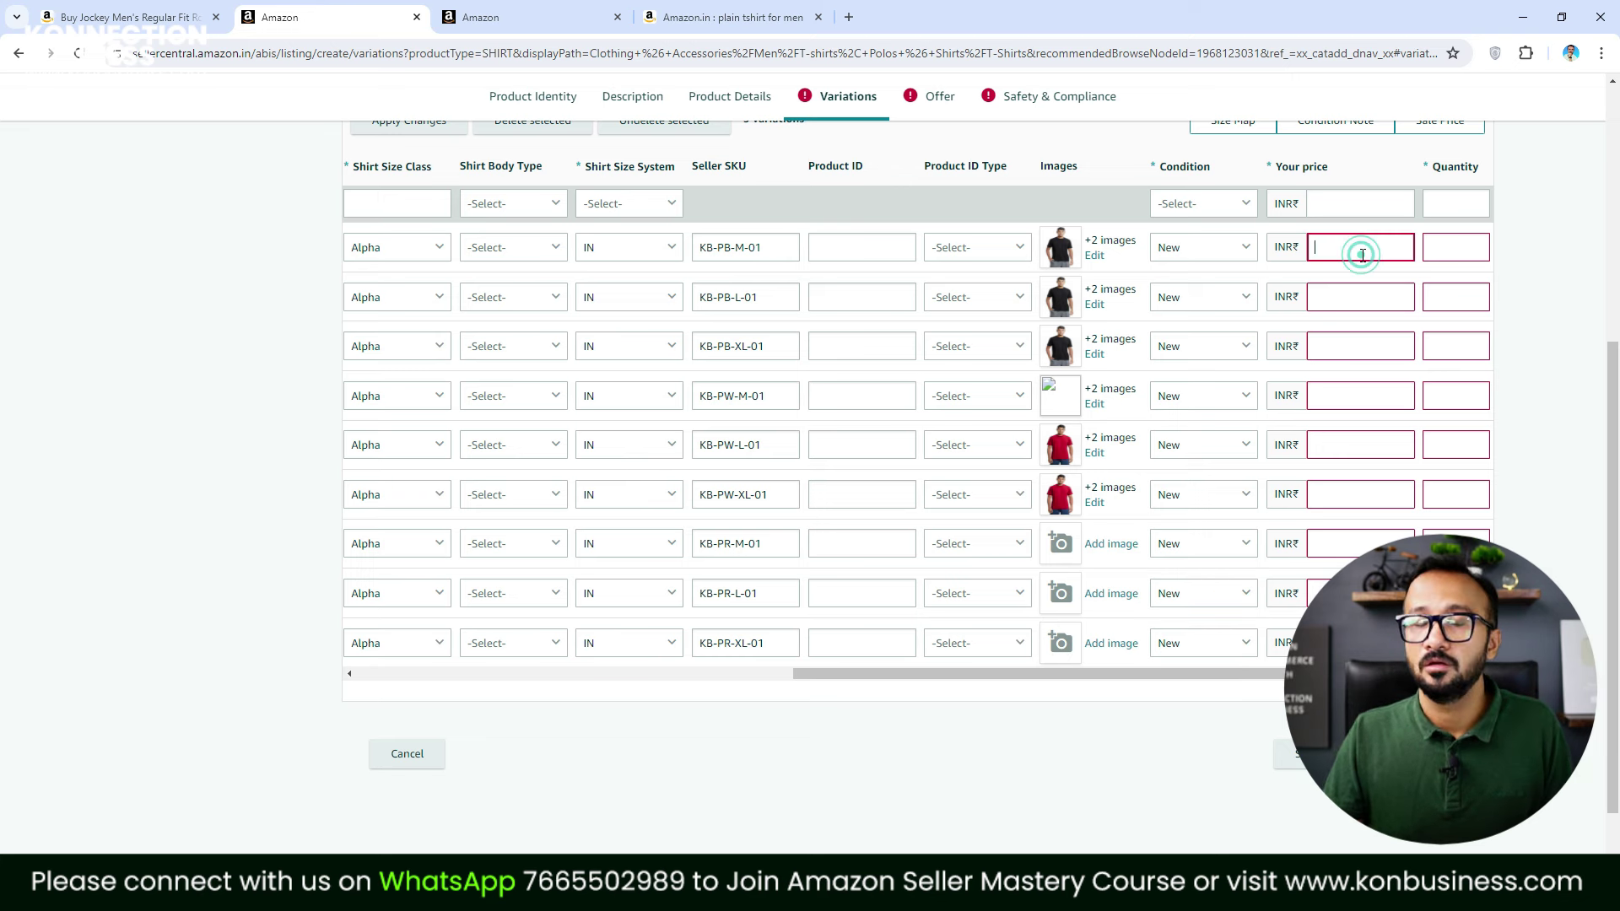
pyautogui.write('499')
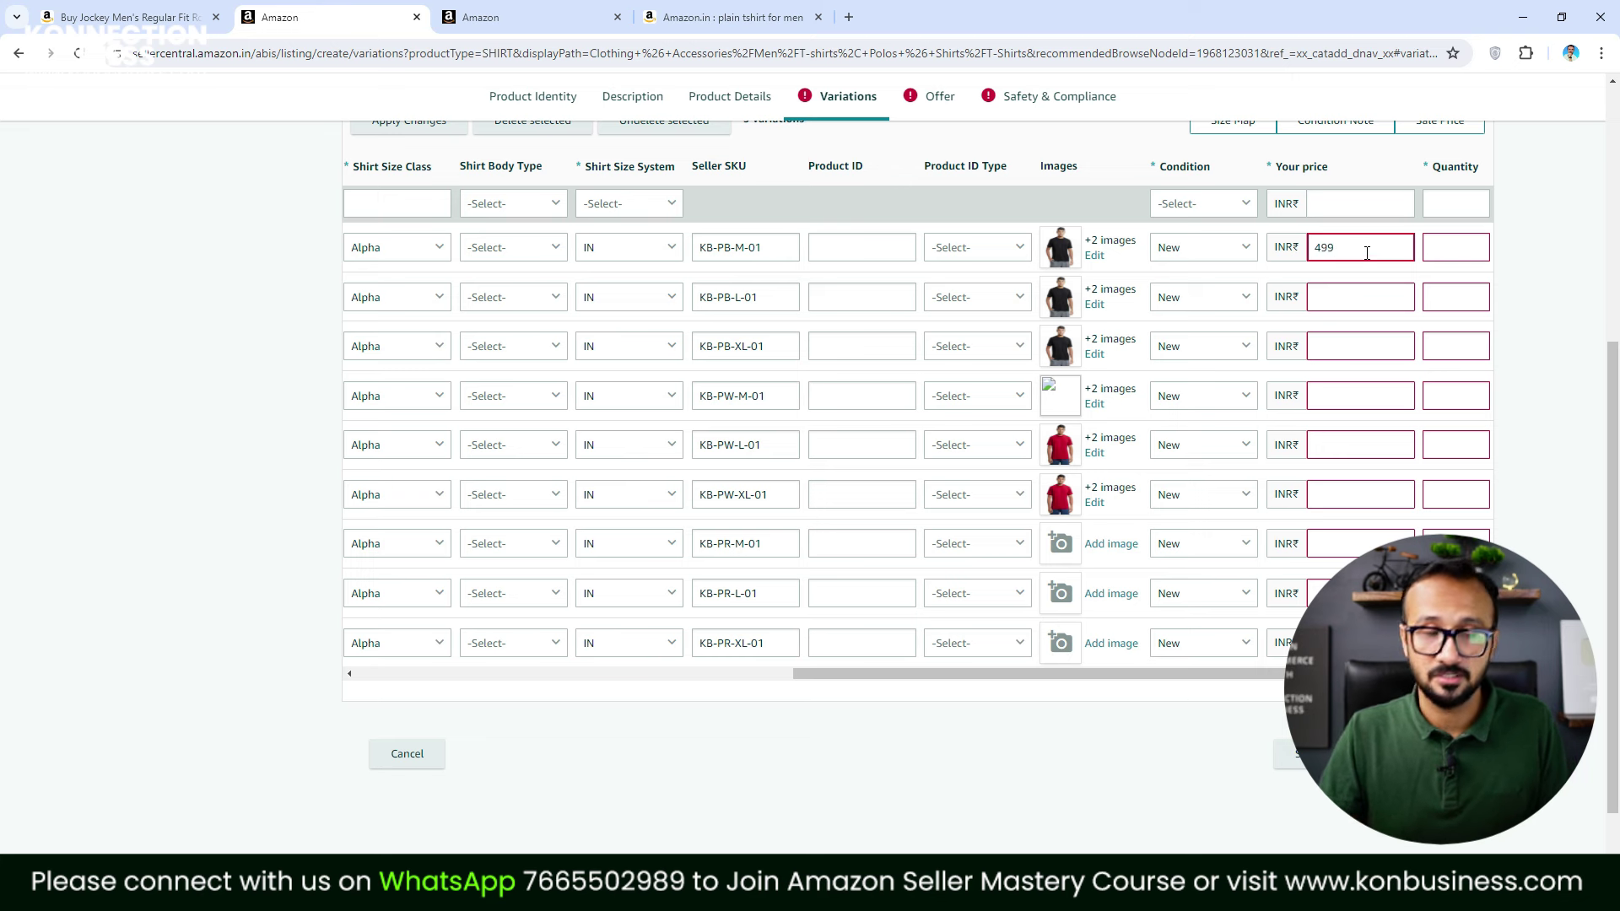
pyautogui.click(1449, 248)
pyautogui.write('20')
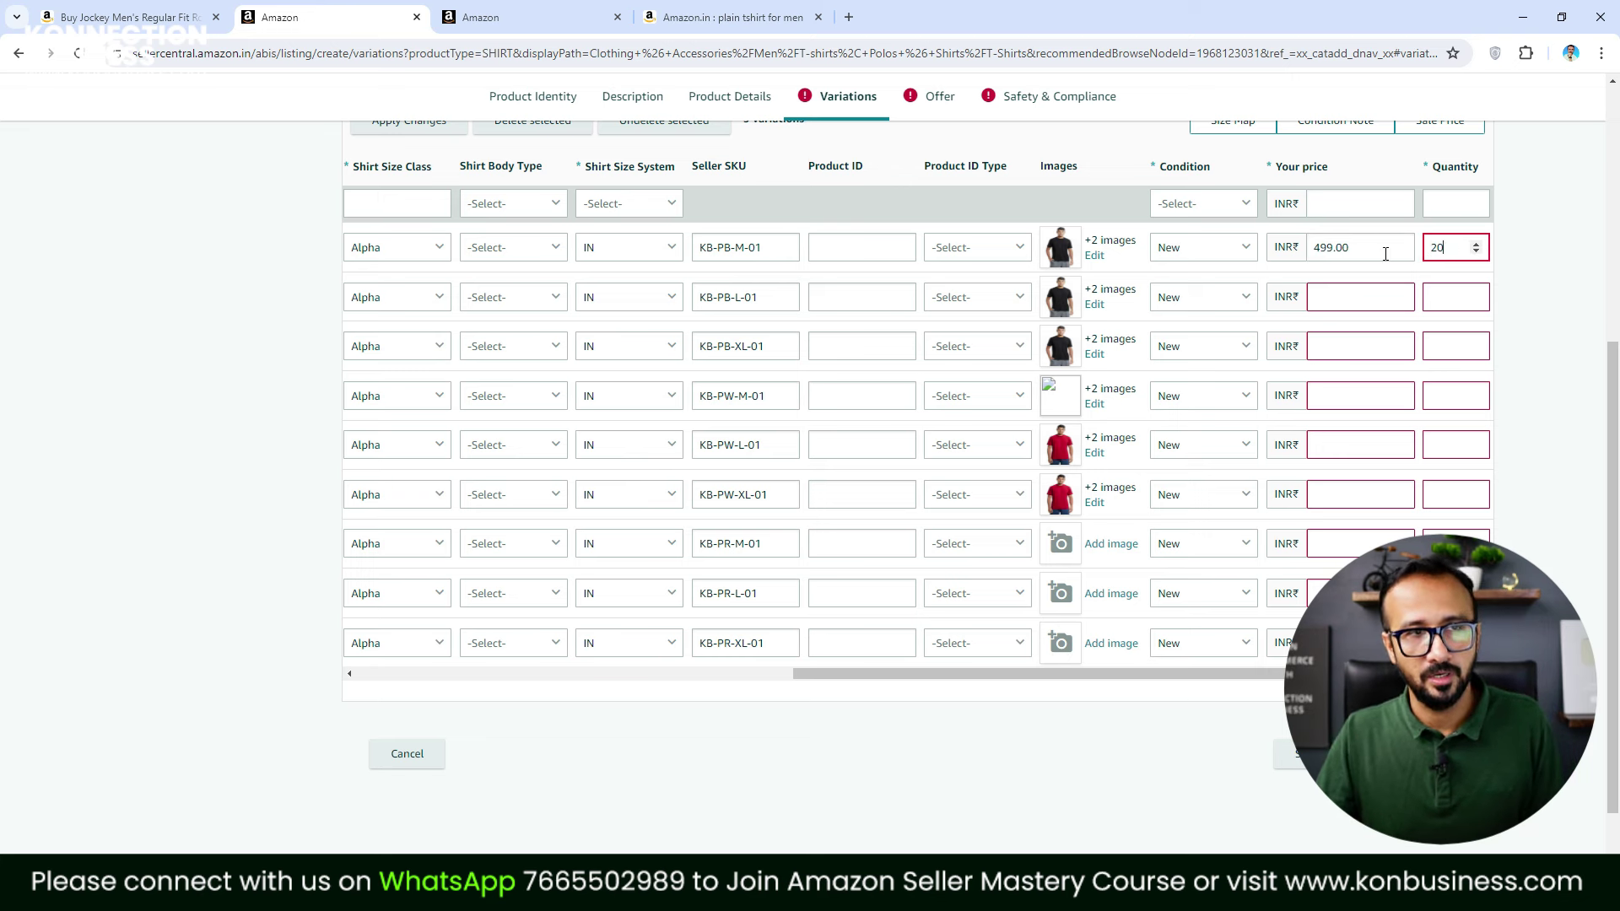
# Paste the 499 price into the rows from KB-PB-L-01 through KB-PR-L-01
pyautogui.click(1363, 296)
pyautogui.write('499.00')
pyautogui.click(1362, 347)
pyautogui.write('499.00')
pyautogui.click(1357, 396)
pyautogui.write('499.00')
pyautogui.click(1353, 443)
pyautogui.write('499.00')
pyautogui.click(1341, 494)
pyautogui.write('499.00')
pyautogui.click(1342, 544)
pyautogui.write('499.00')
pyautogui.click(1341, 593)
# Enter quantity 20 for the variations from KB-PB-L-01 through KB-PR-M-01
pyautogui.click(1445, 299)
pyautogui.write('20')
pyautogui.click(1437, 344)
pyautogui.write('2')
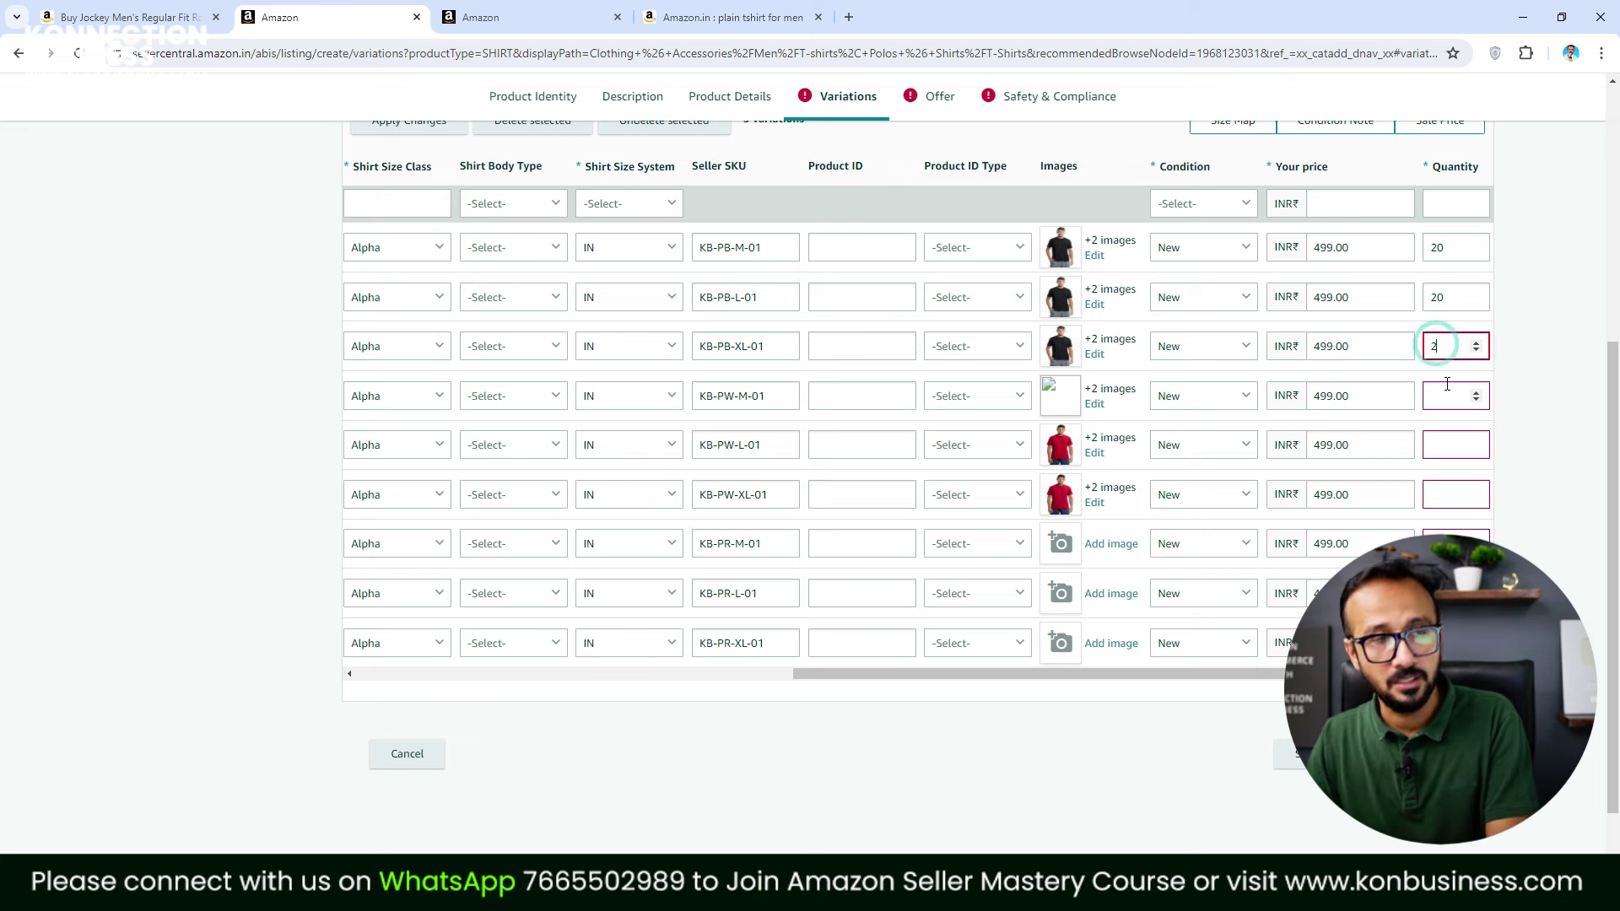
pyautogui.write('0')
pyautogui.click(1436, 395)
pyautogui.write('20')
pyautogui.click(1448, 452)
pyautogui.click(1446, 496)
pyautogui.write('20')
pyautogui.click(1446, 542)
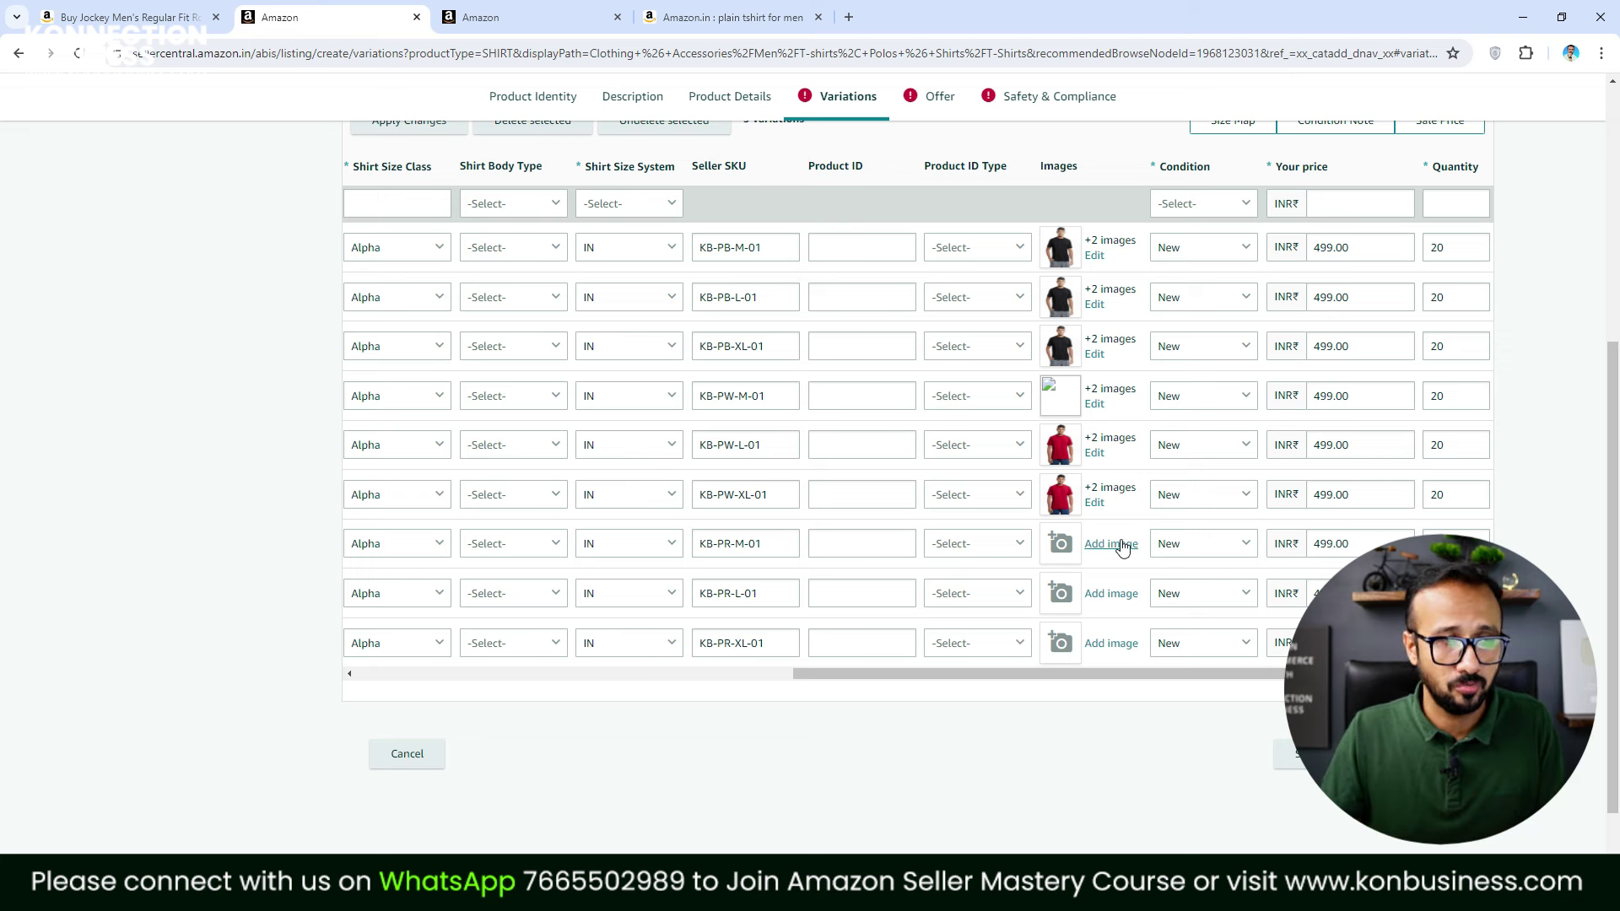
# Commit the last row's price so the Variations error clears
pyautogui.scroll(5, 897, 252)
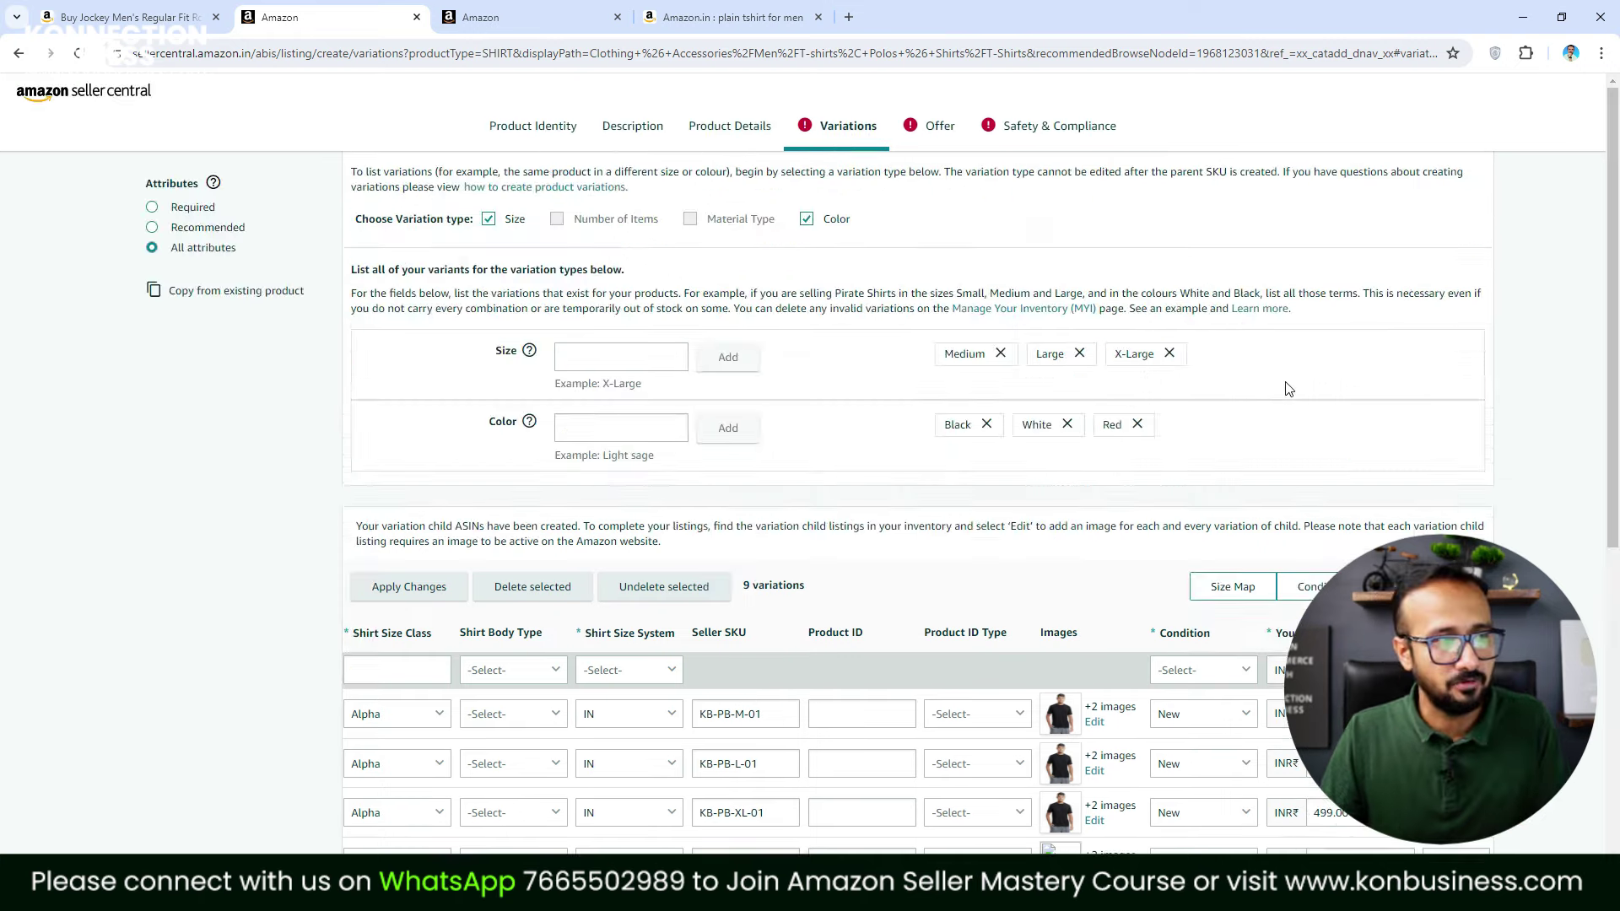
pyautogui.scroll(-7, 1254, 710)
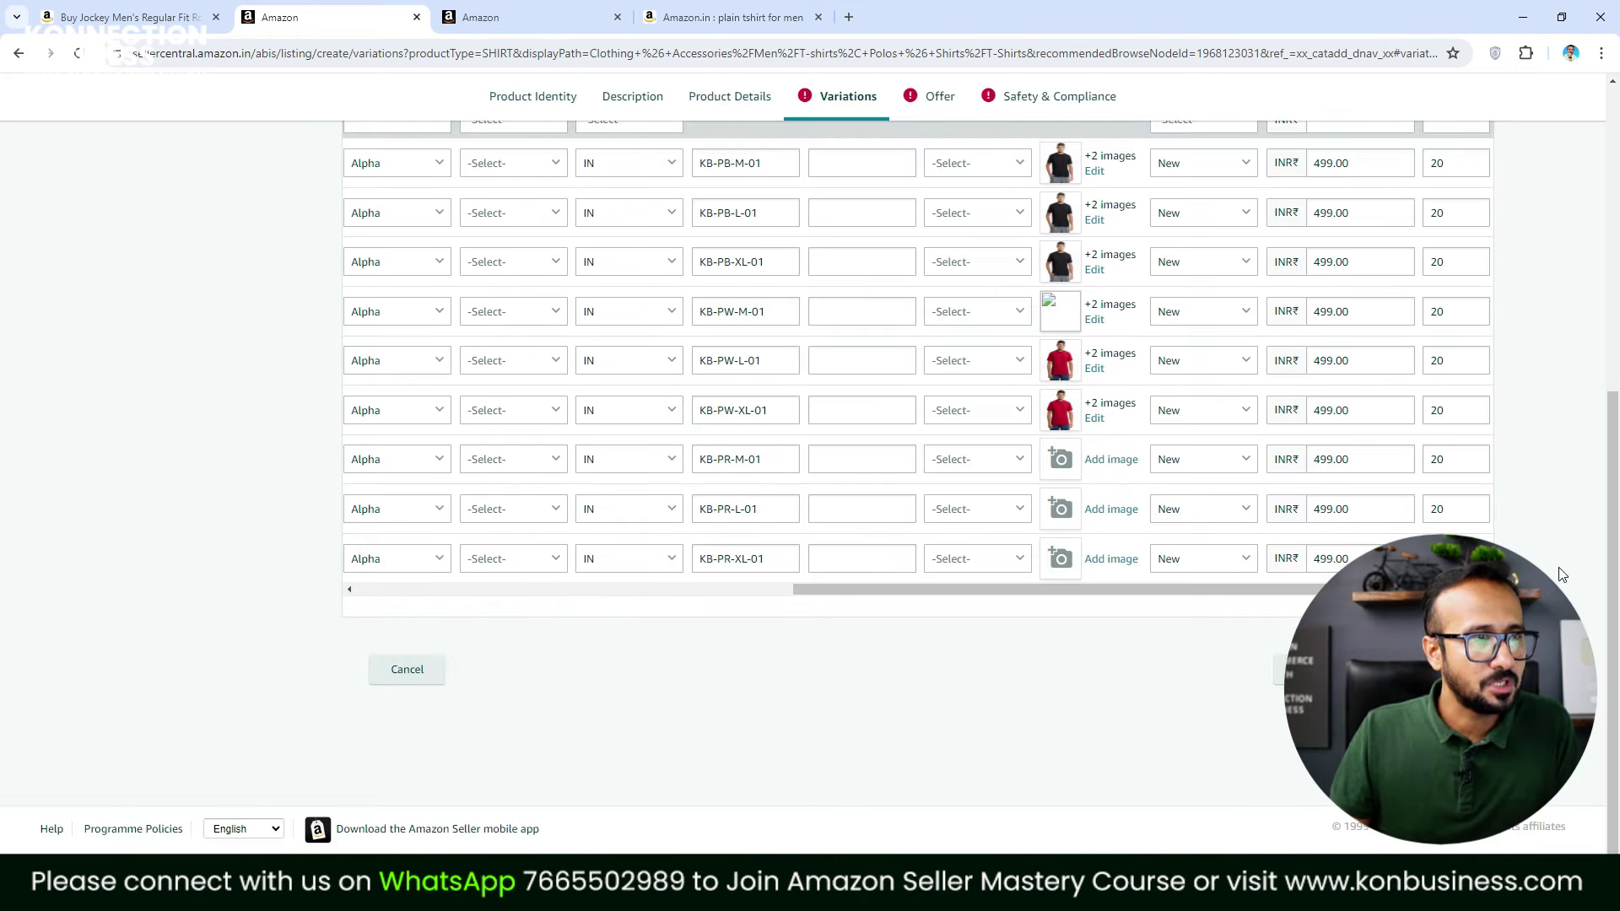
pyautogui.click(1333, 559)
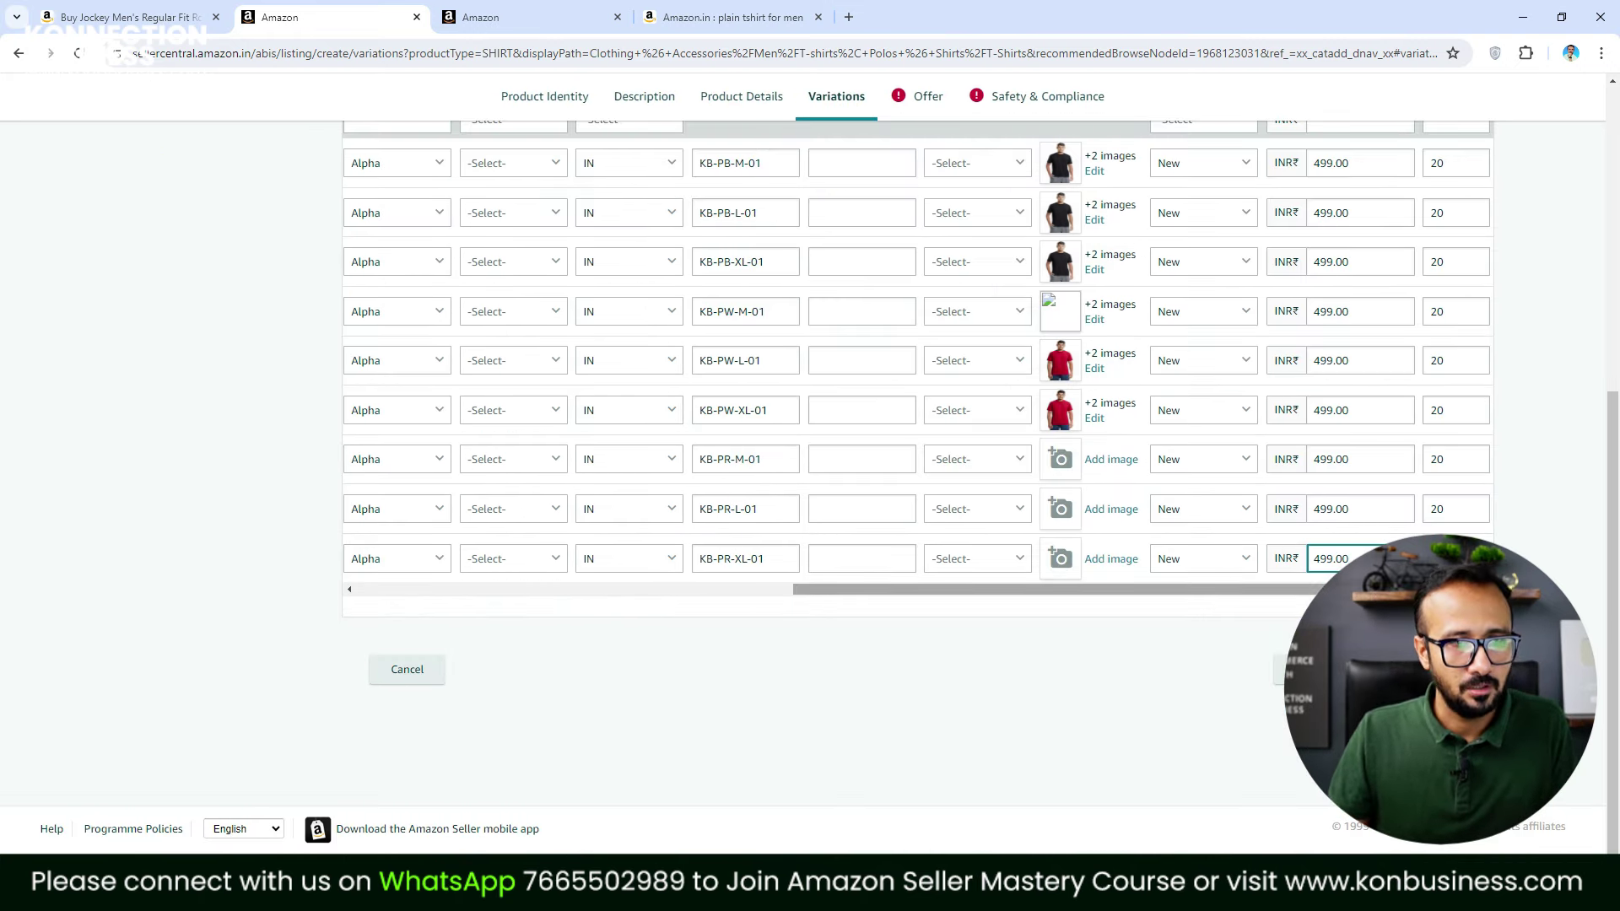
pyautogui.hscroll(-5, 807, 615)
pyautogui.hscroll(3, 807, 615)
pyautogui.scroll(6, 840, 506)
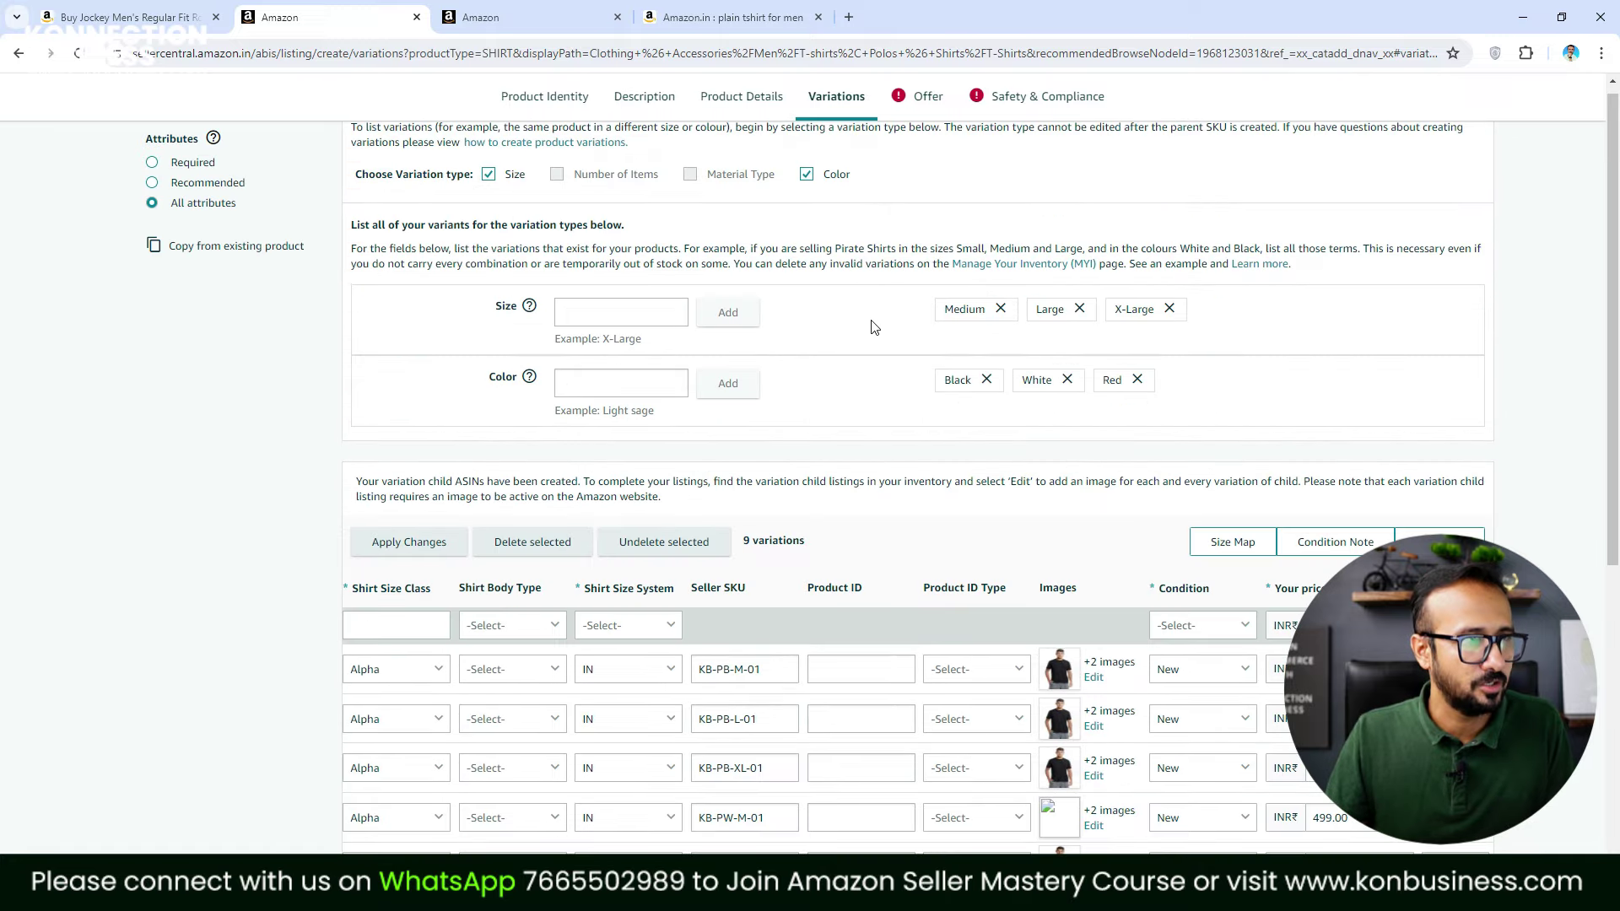
# On the Offer page, set the product tax code to A_GEN_SUPERREDUCED
pyautogui.click(939, 97)
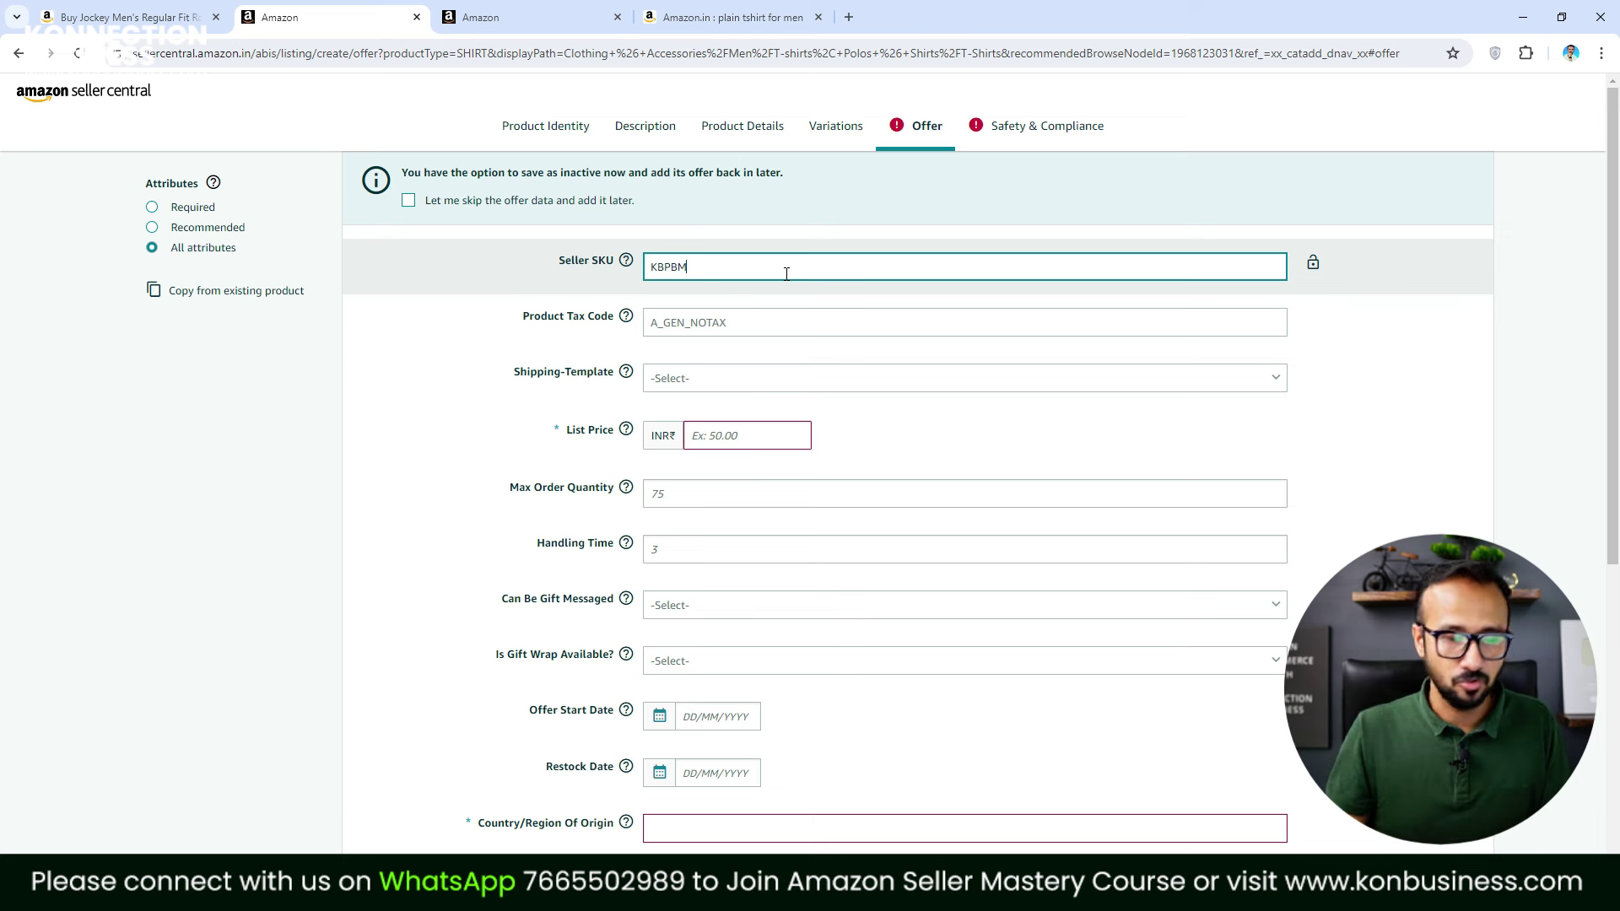
pyautogui.write('01')
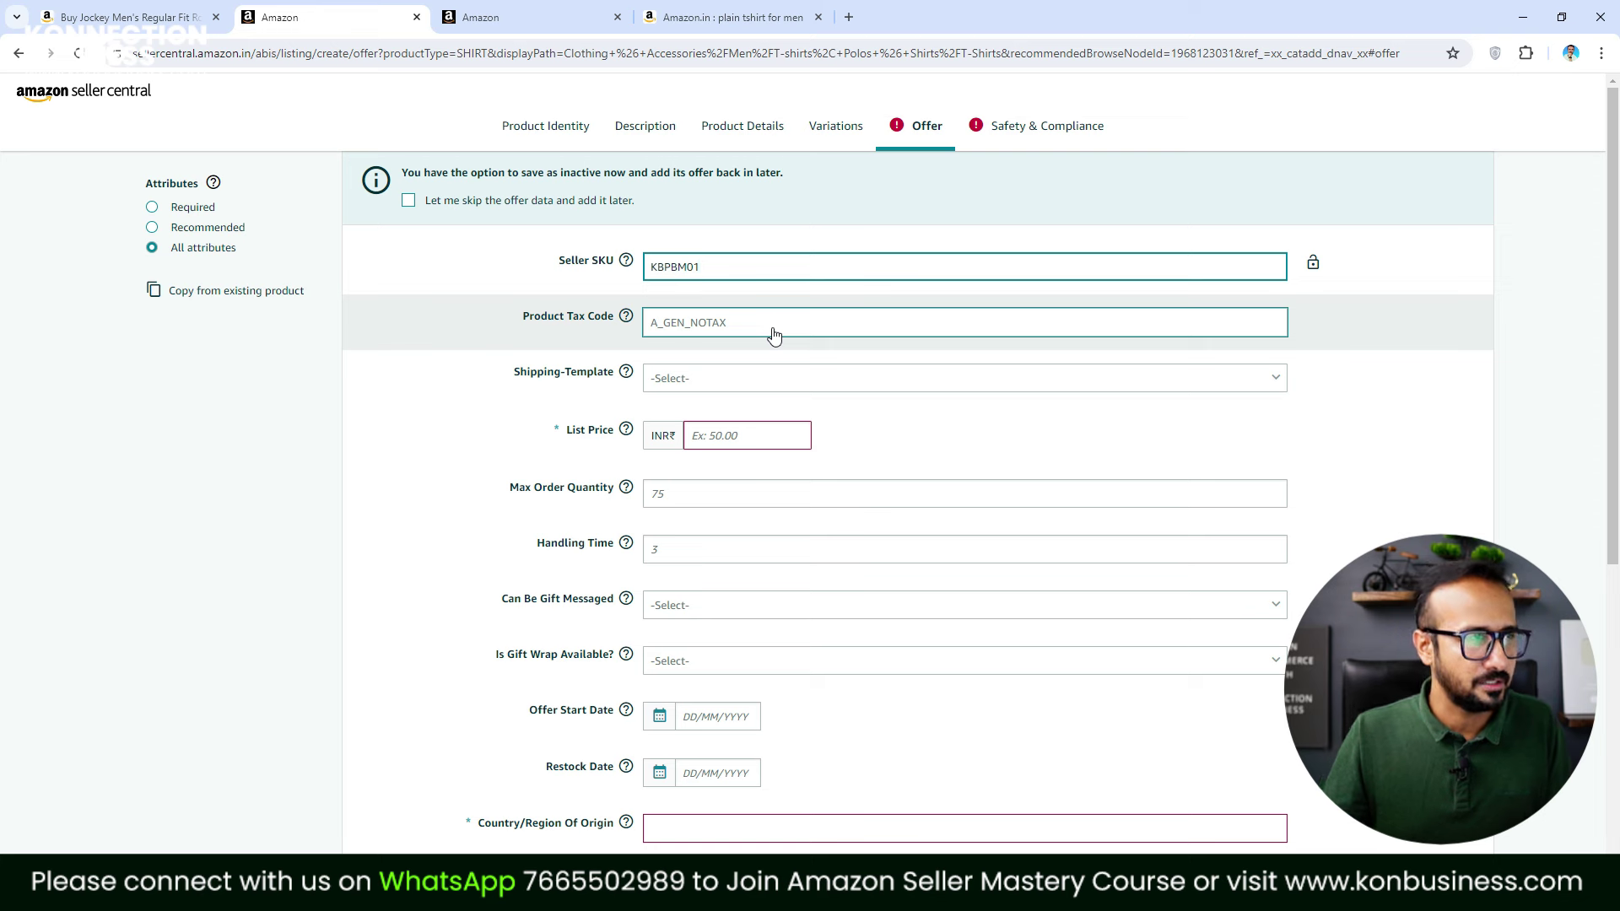
pyautogui.click(704, 321)
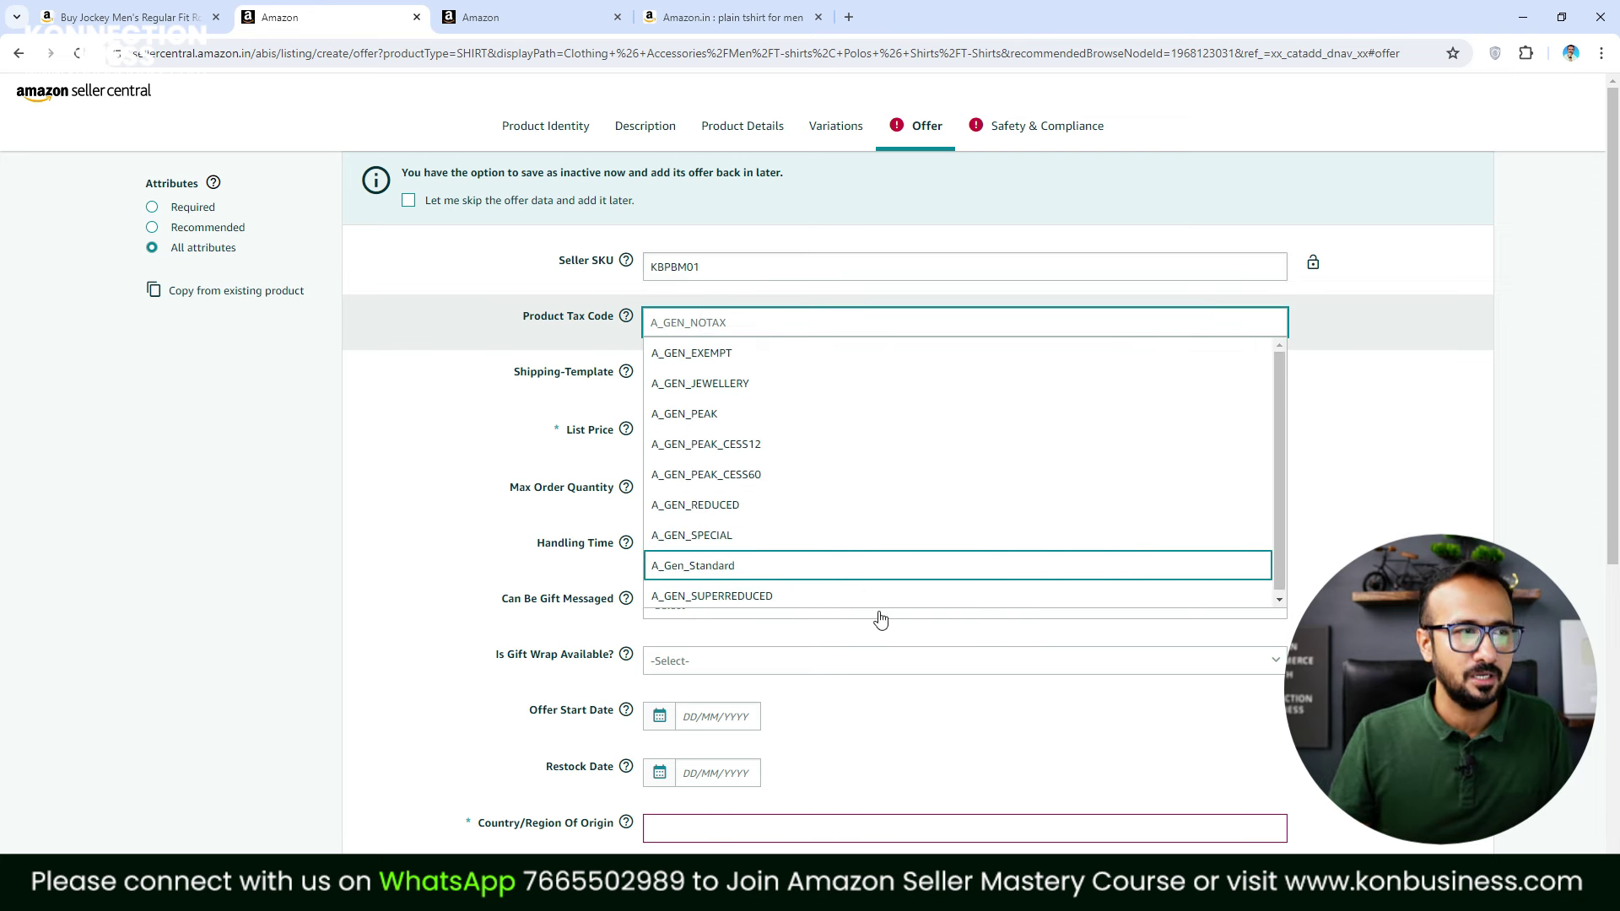
pyautogui.click(710, 599)
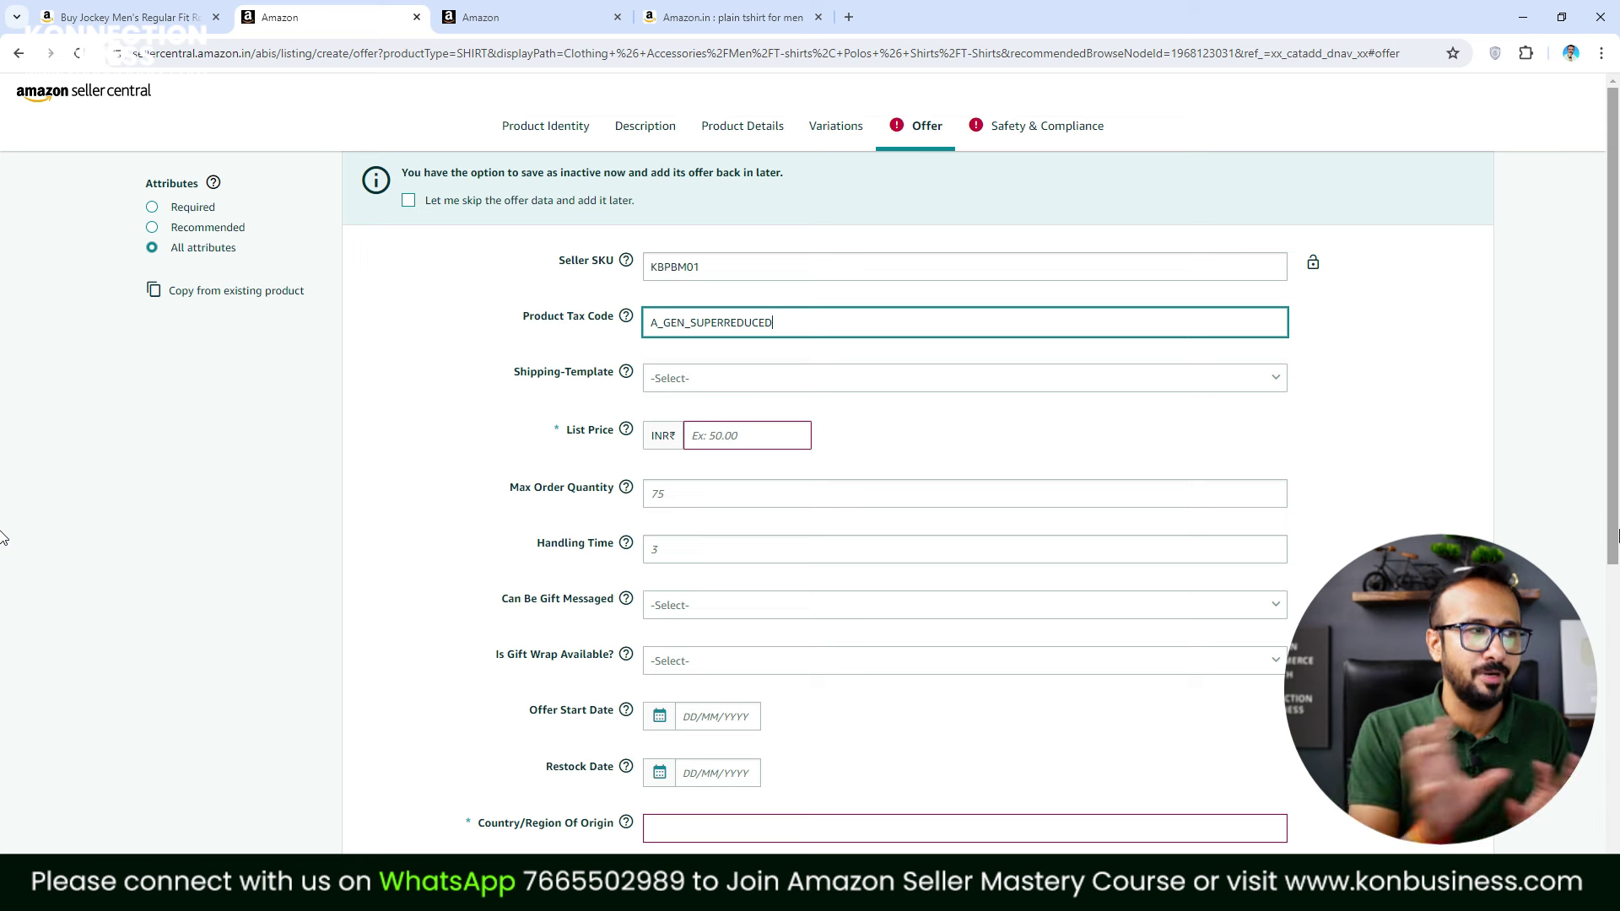
# Set list price 499.00, maximum order quantity 2 and handling time 1
pyautogui.click(756, 439)
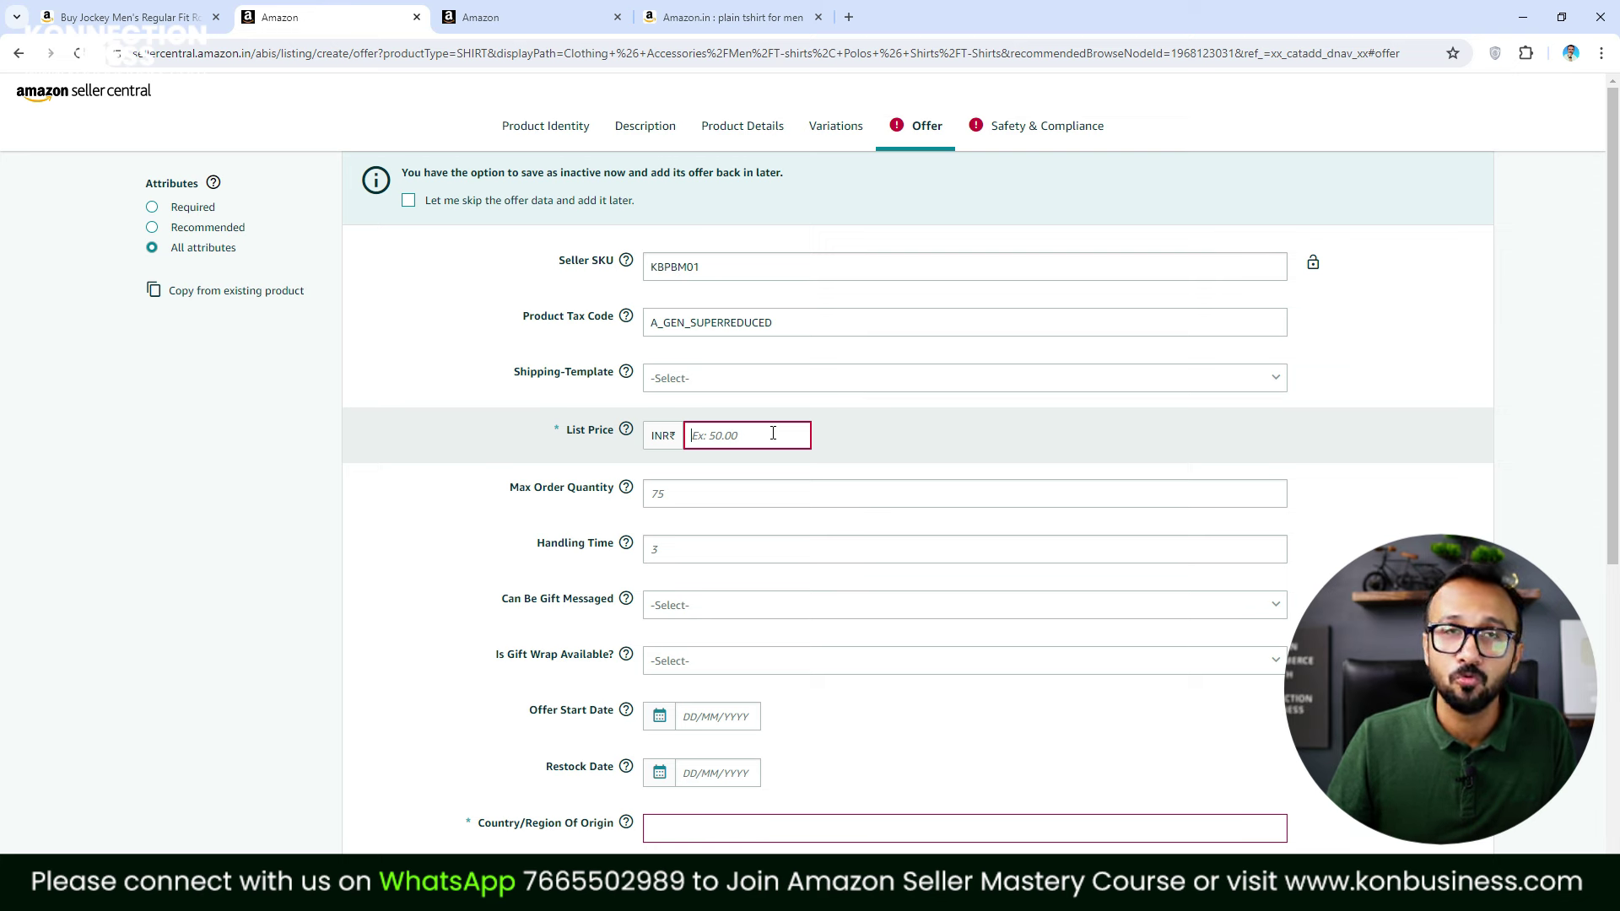
pyautogui.write('499')
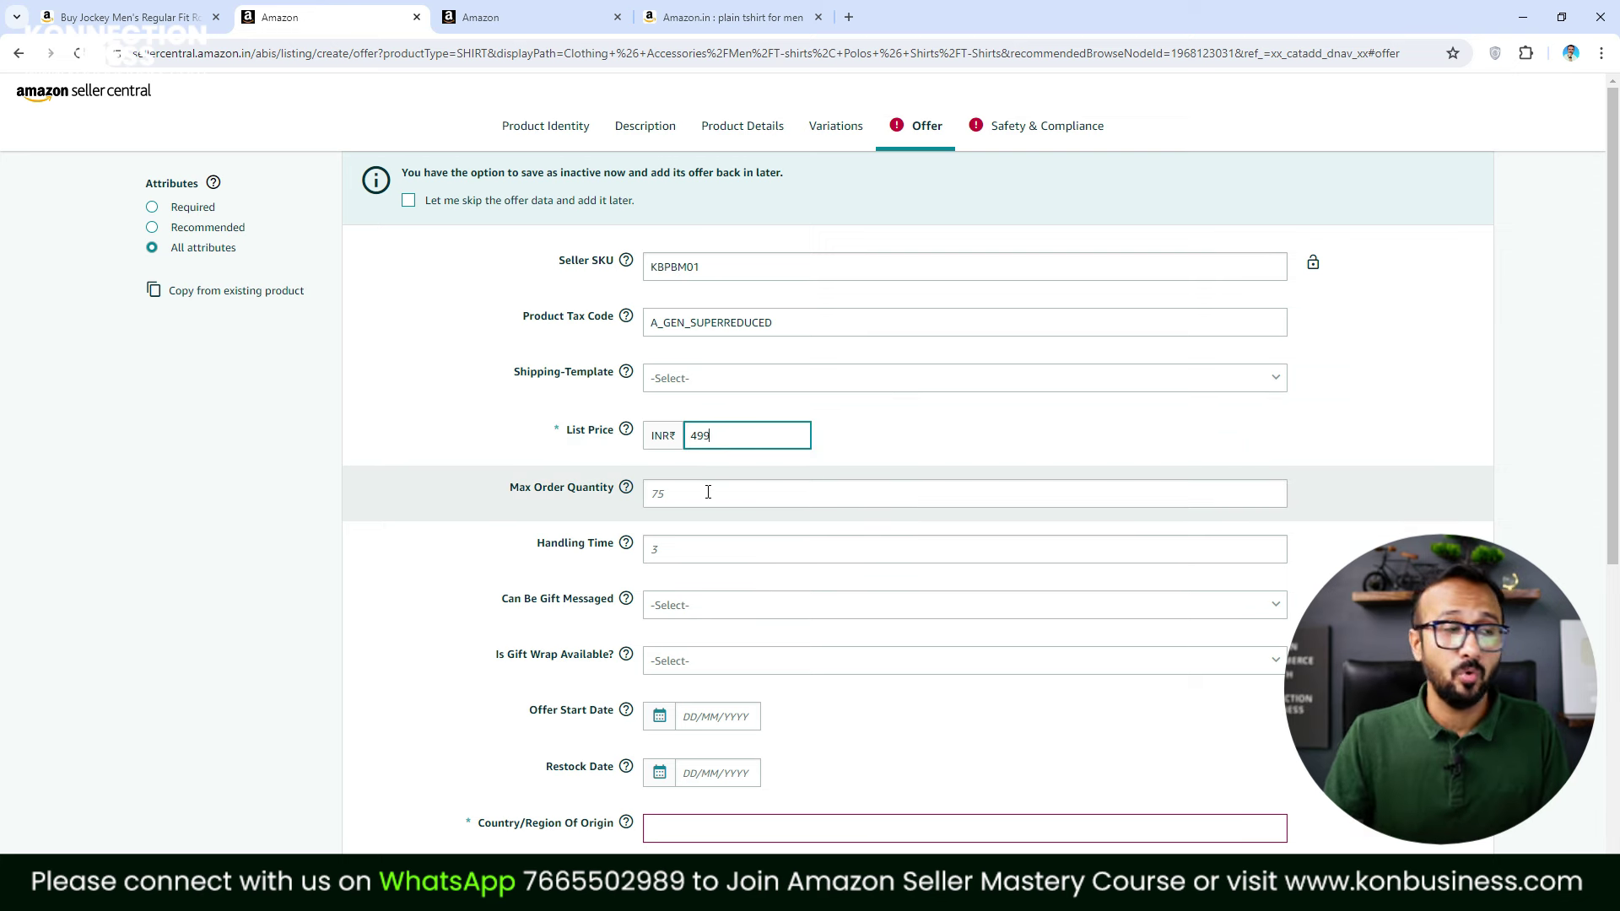
pyautogui.click(708, 492)
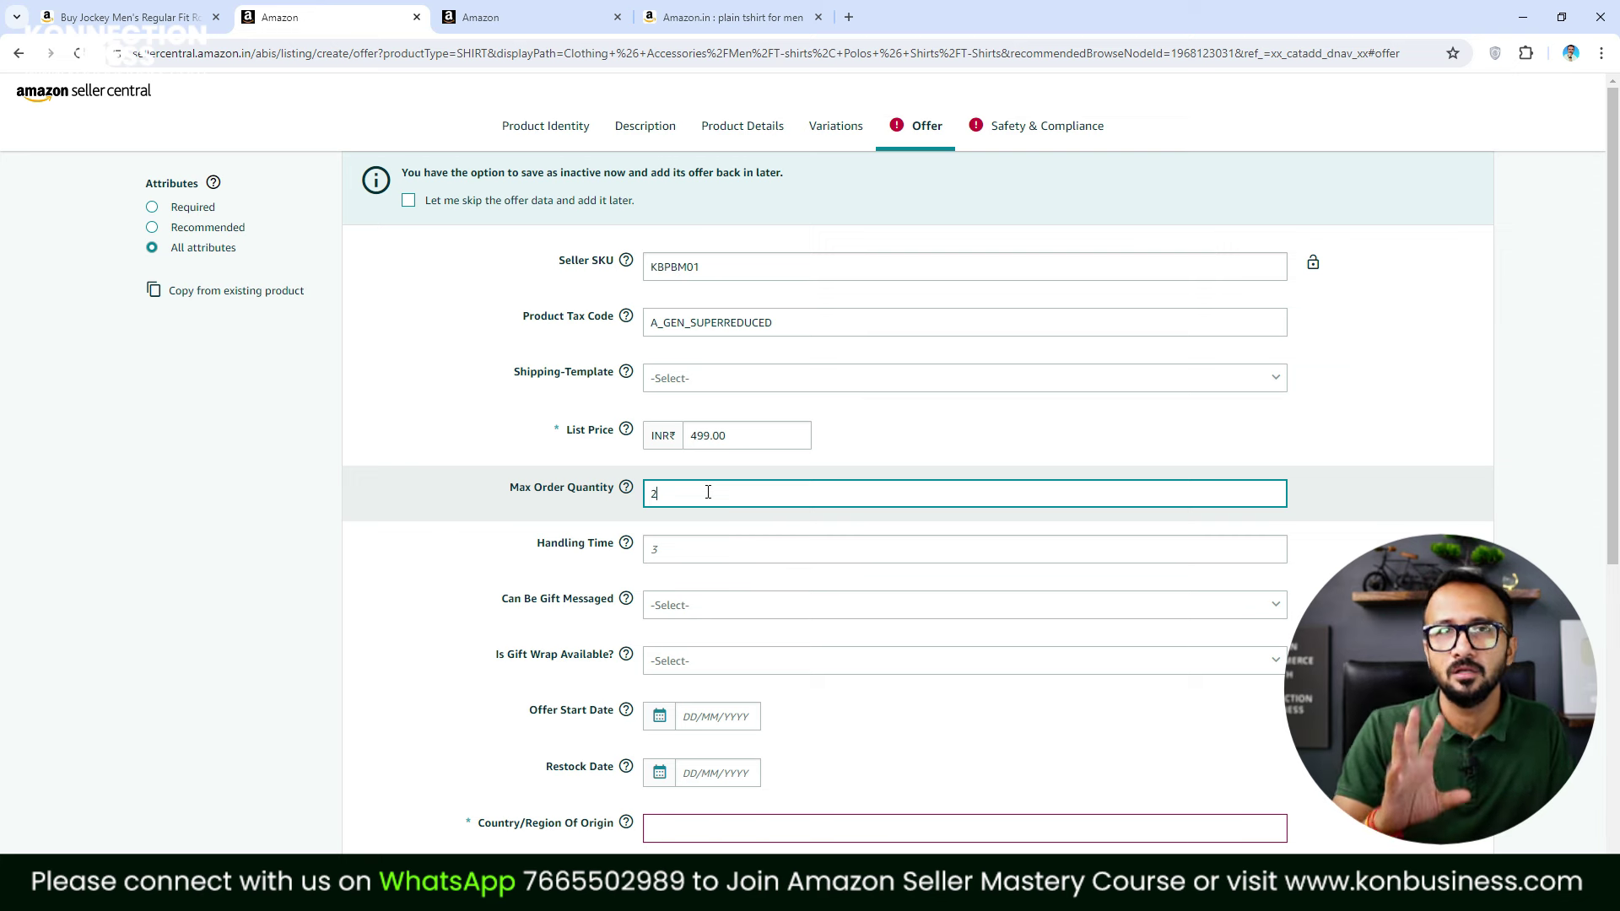
pyautogui.click(686, 552)
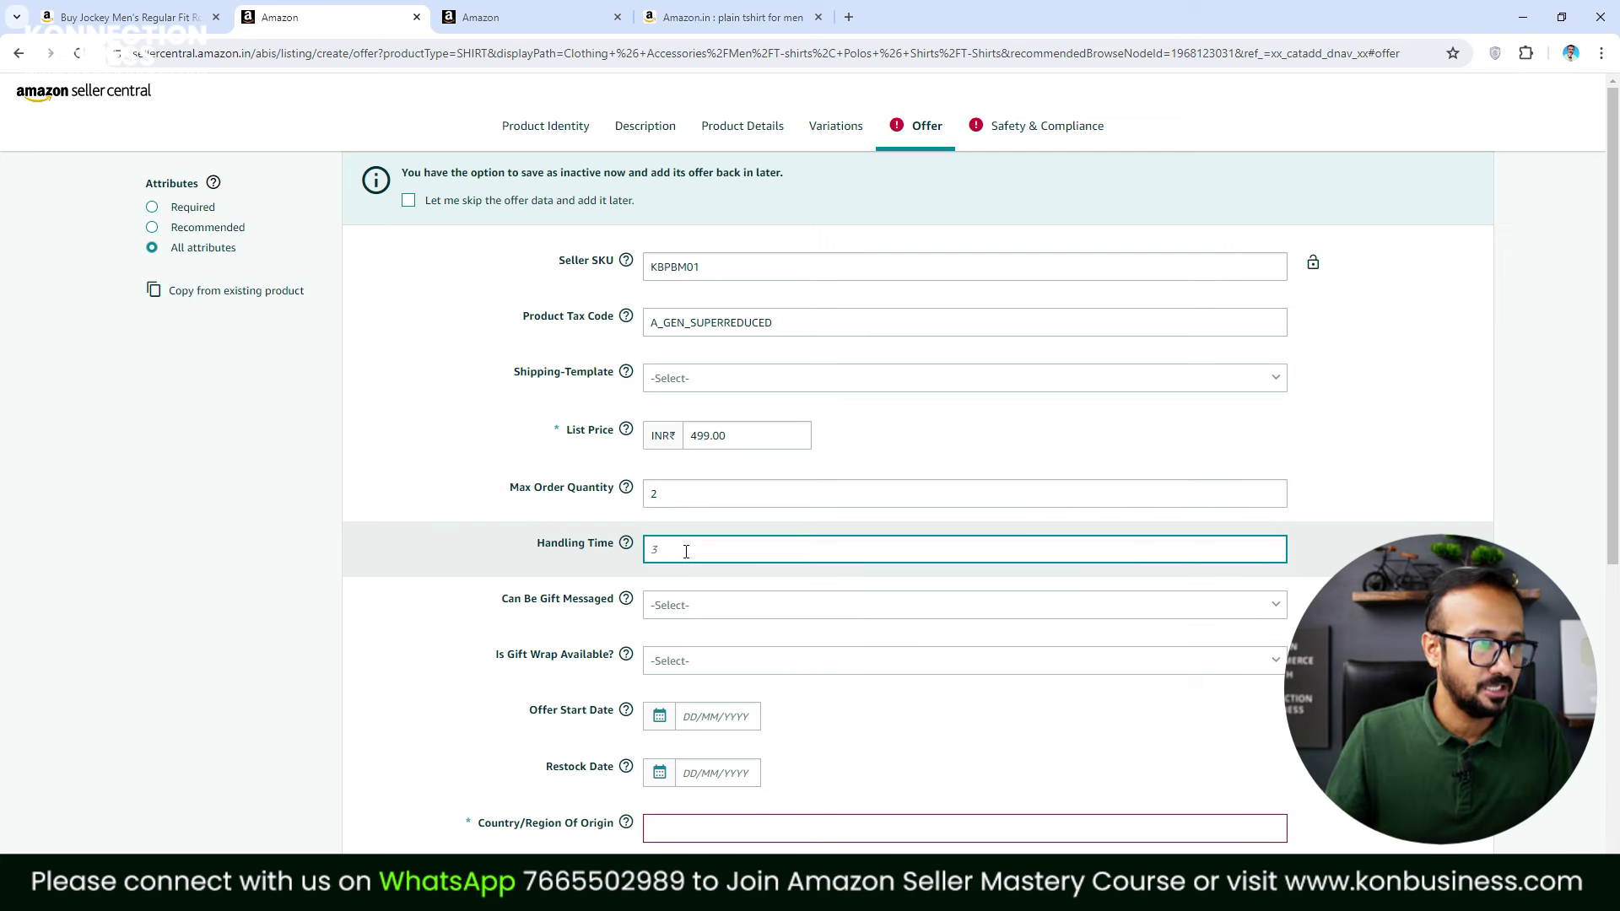
pyautogui.scroll(-5, 682, 609)
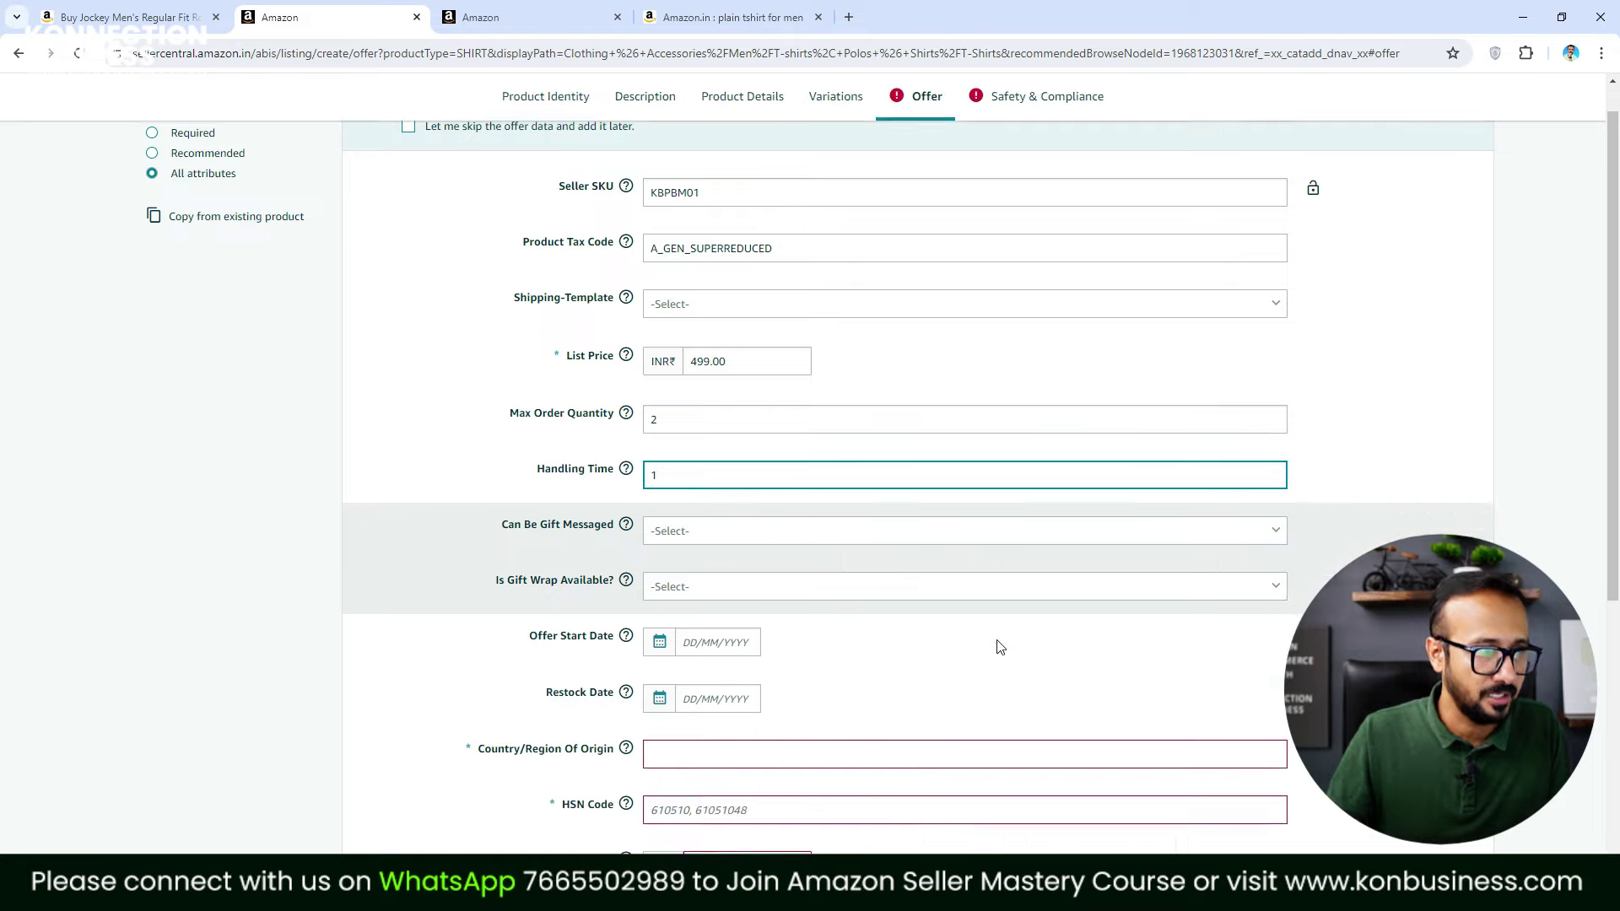
# Choose India as country of origin and enter HSN code 6109
pyautogui.click(713, 471)
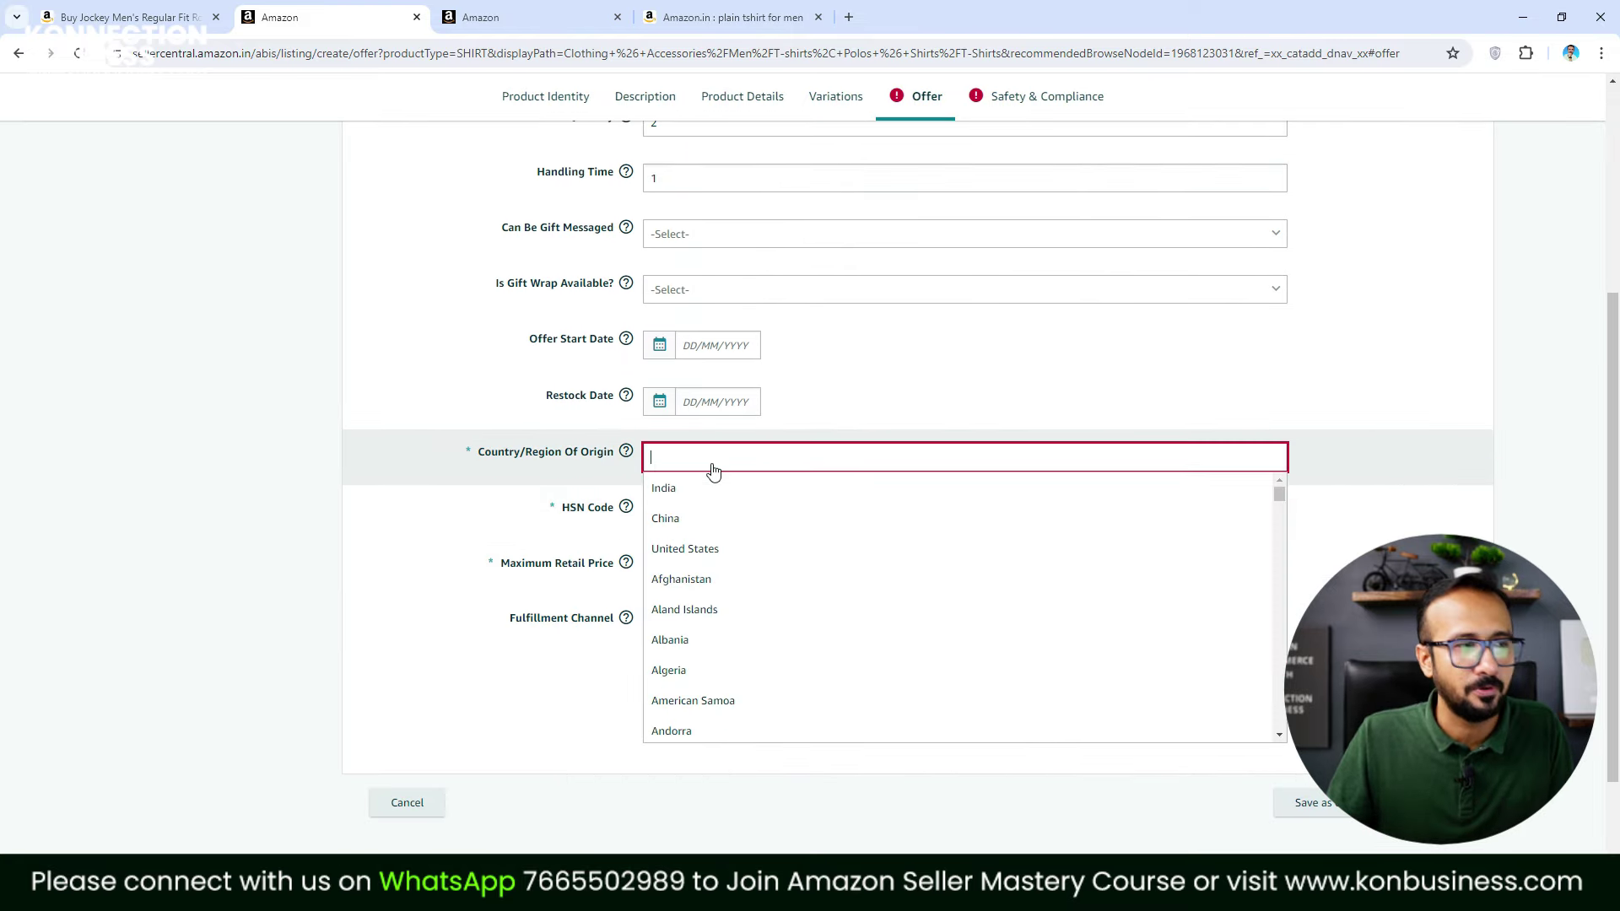
pyautogui.click(684, 497)
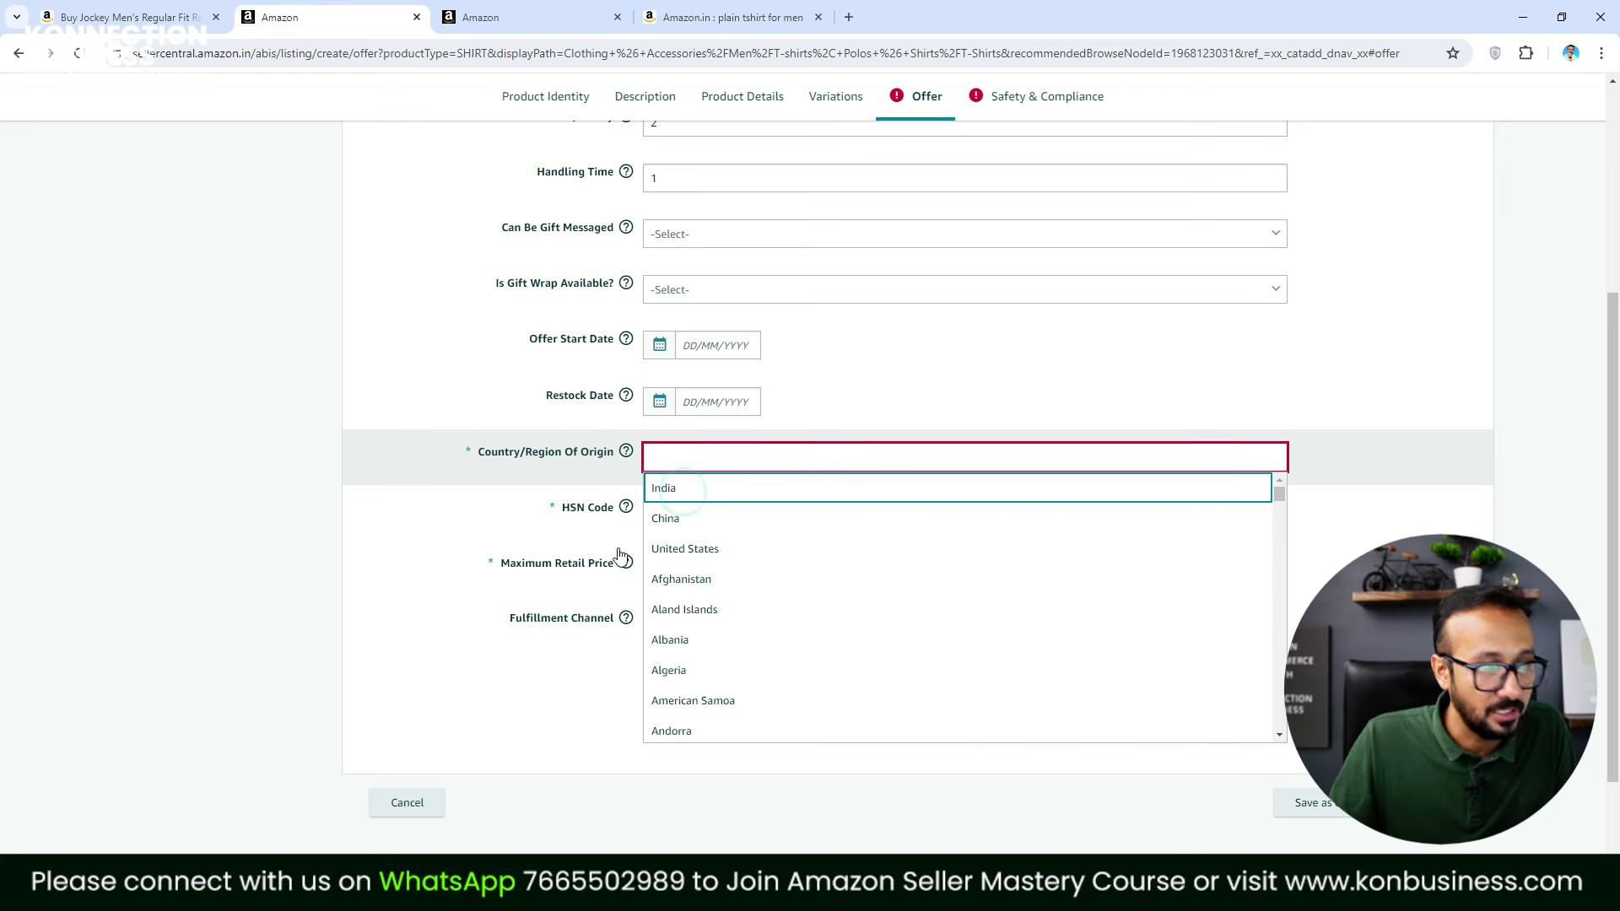
pyautogui.moveTo(625, 508)
pyautogui.click(685, 494)
pyautogui.click(697, 509)
pyautogui.click(699, 510)
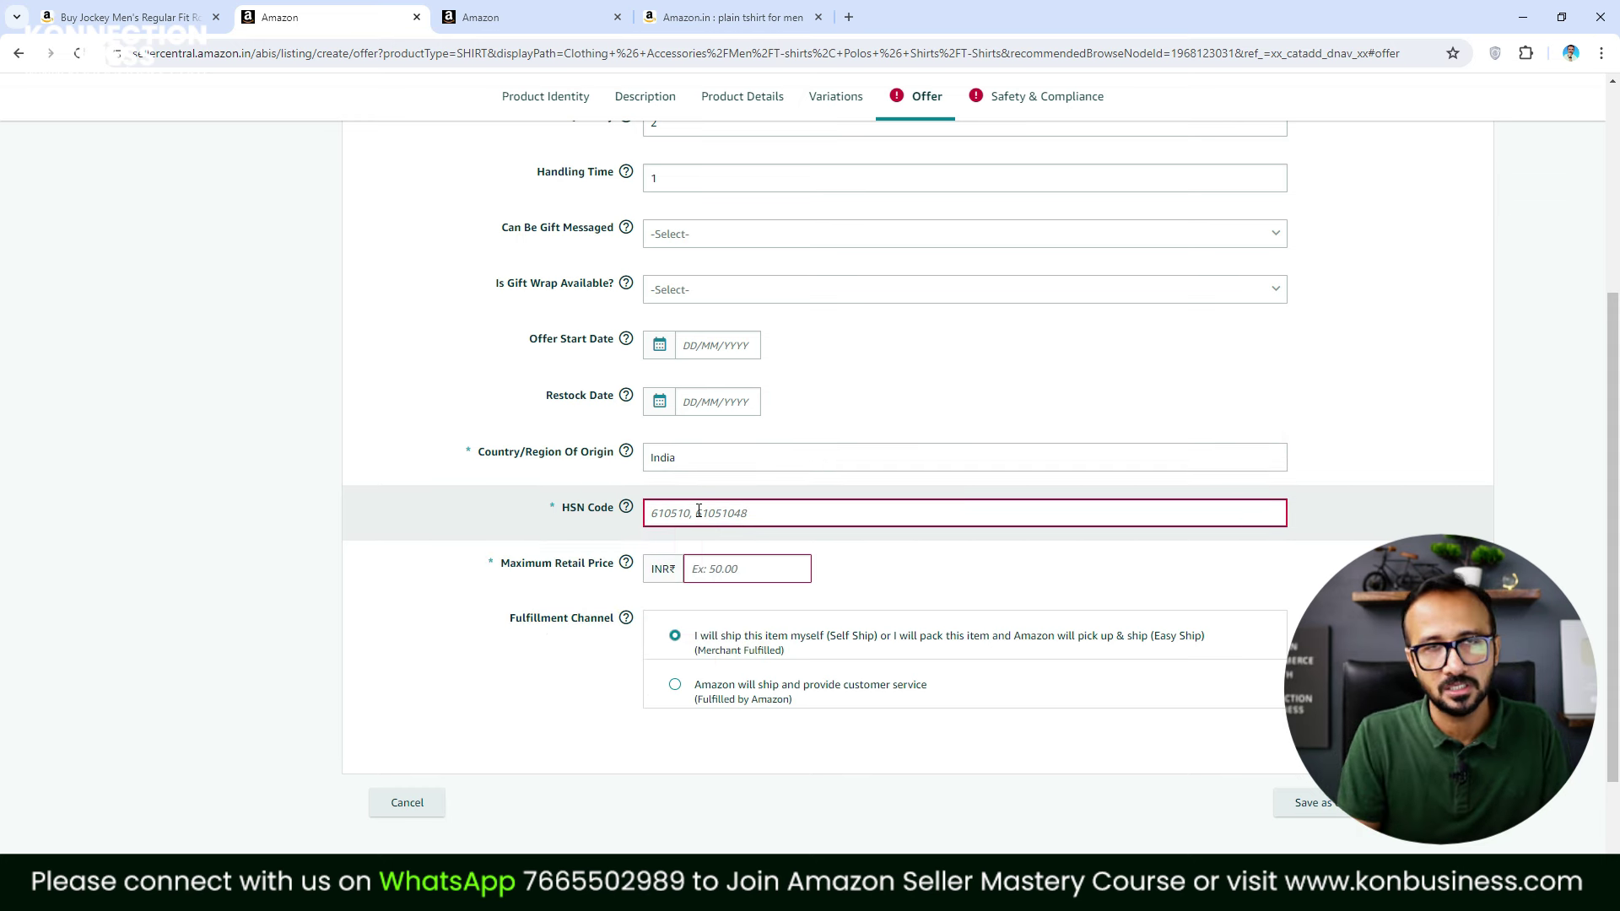
pyautogui.write('6109')
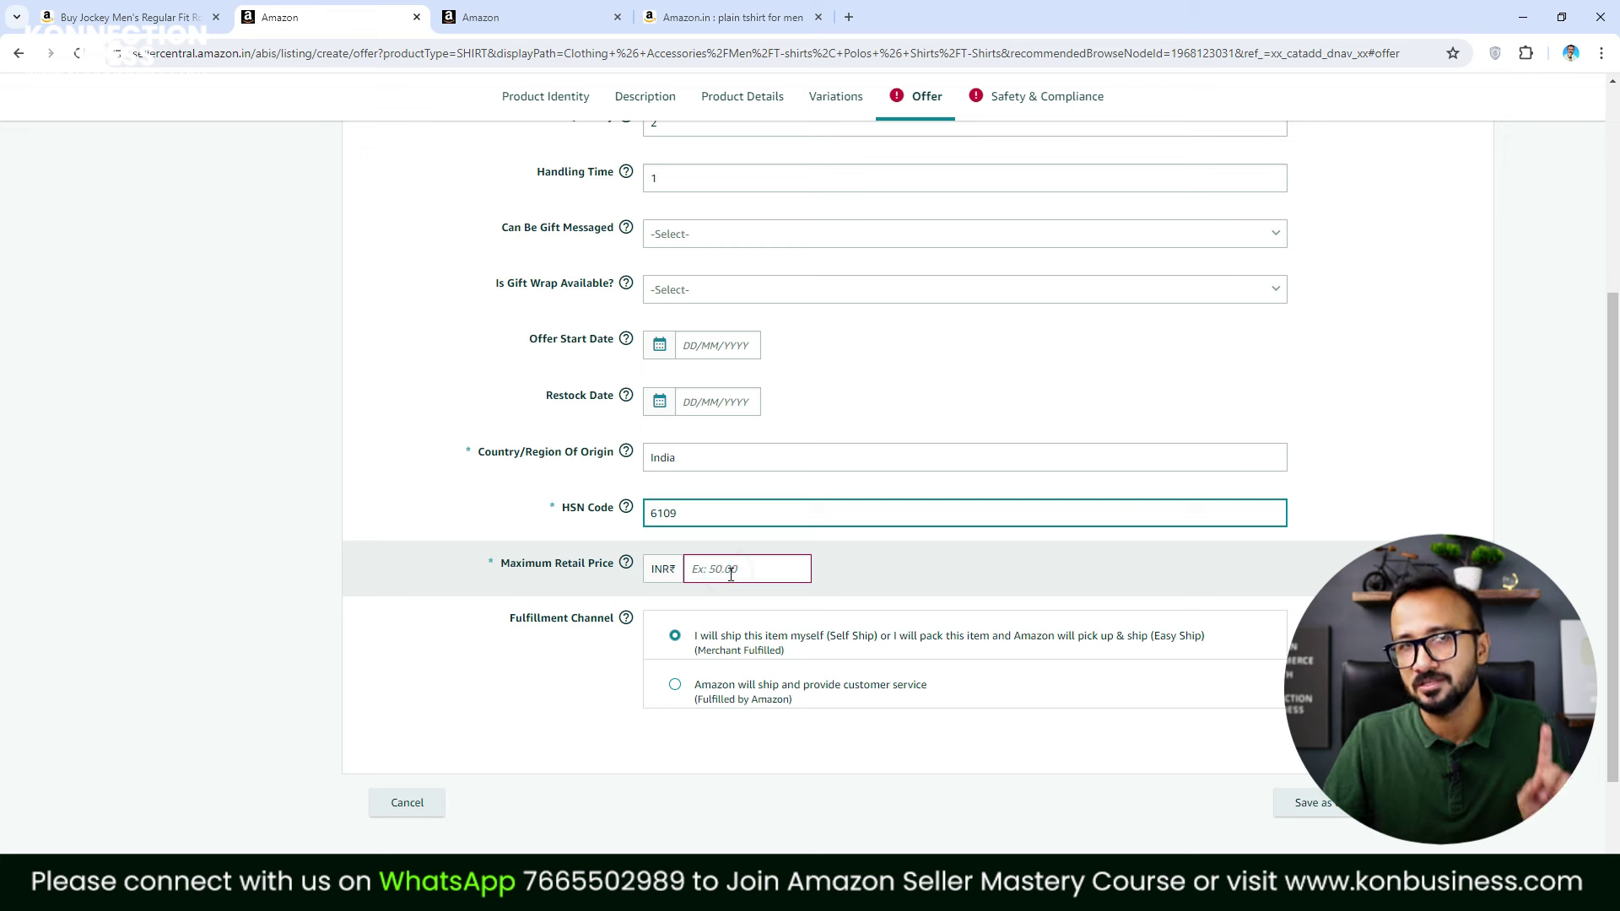
# Enter maximum retail price 999 and go to Safety & Compliance
pyautogui.click(731, 574)
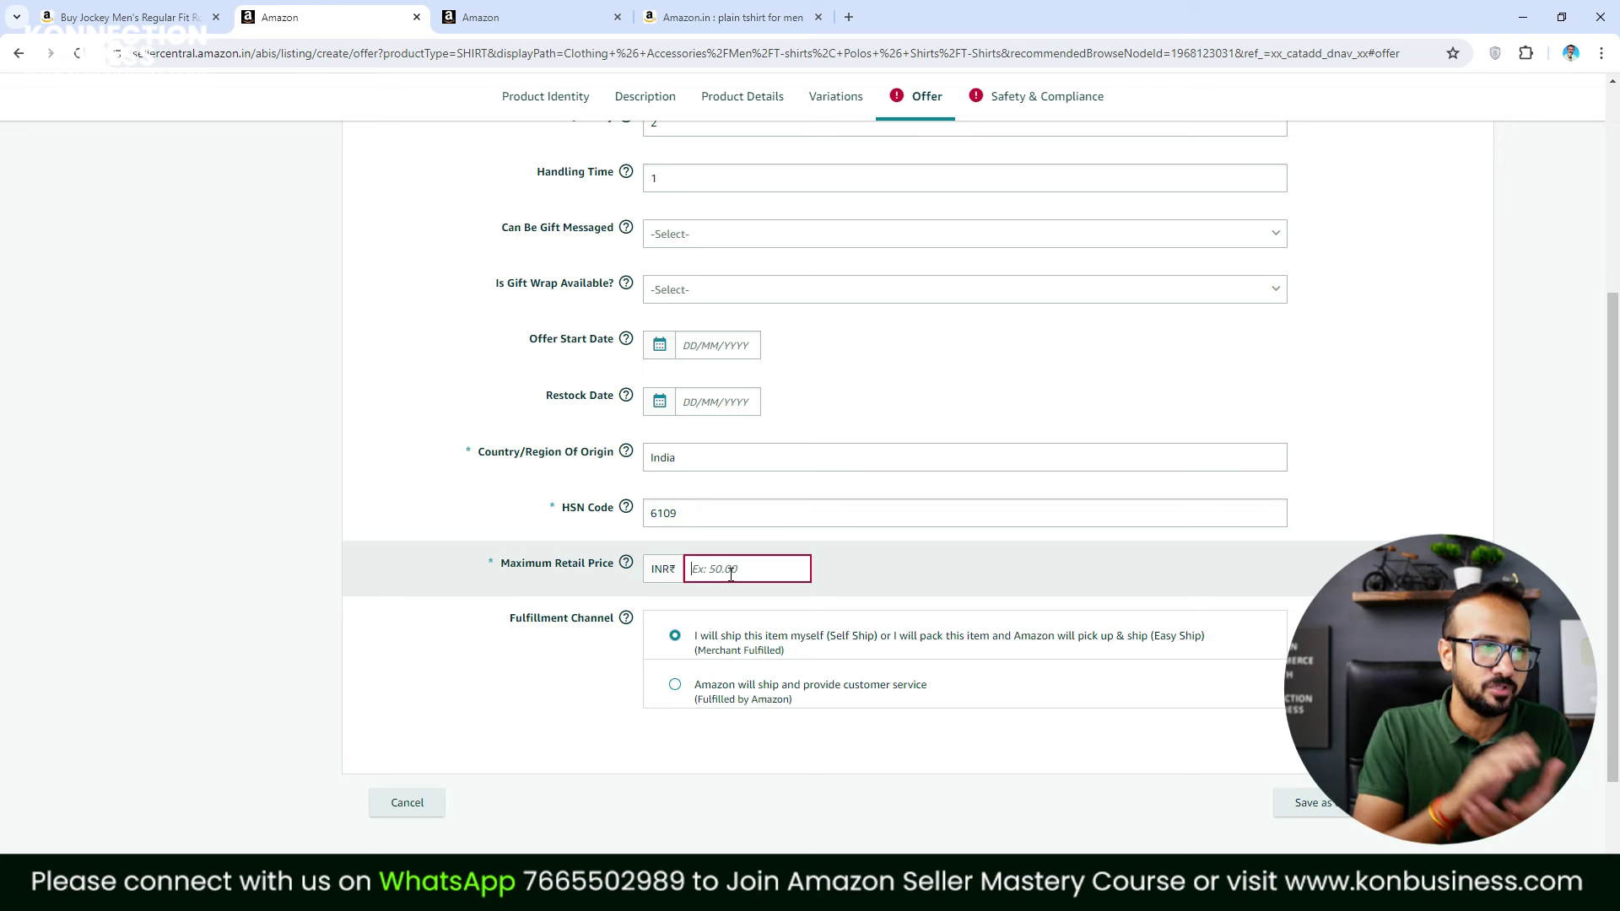
pyautogui.write('999')
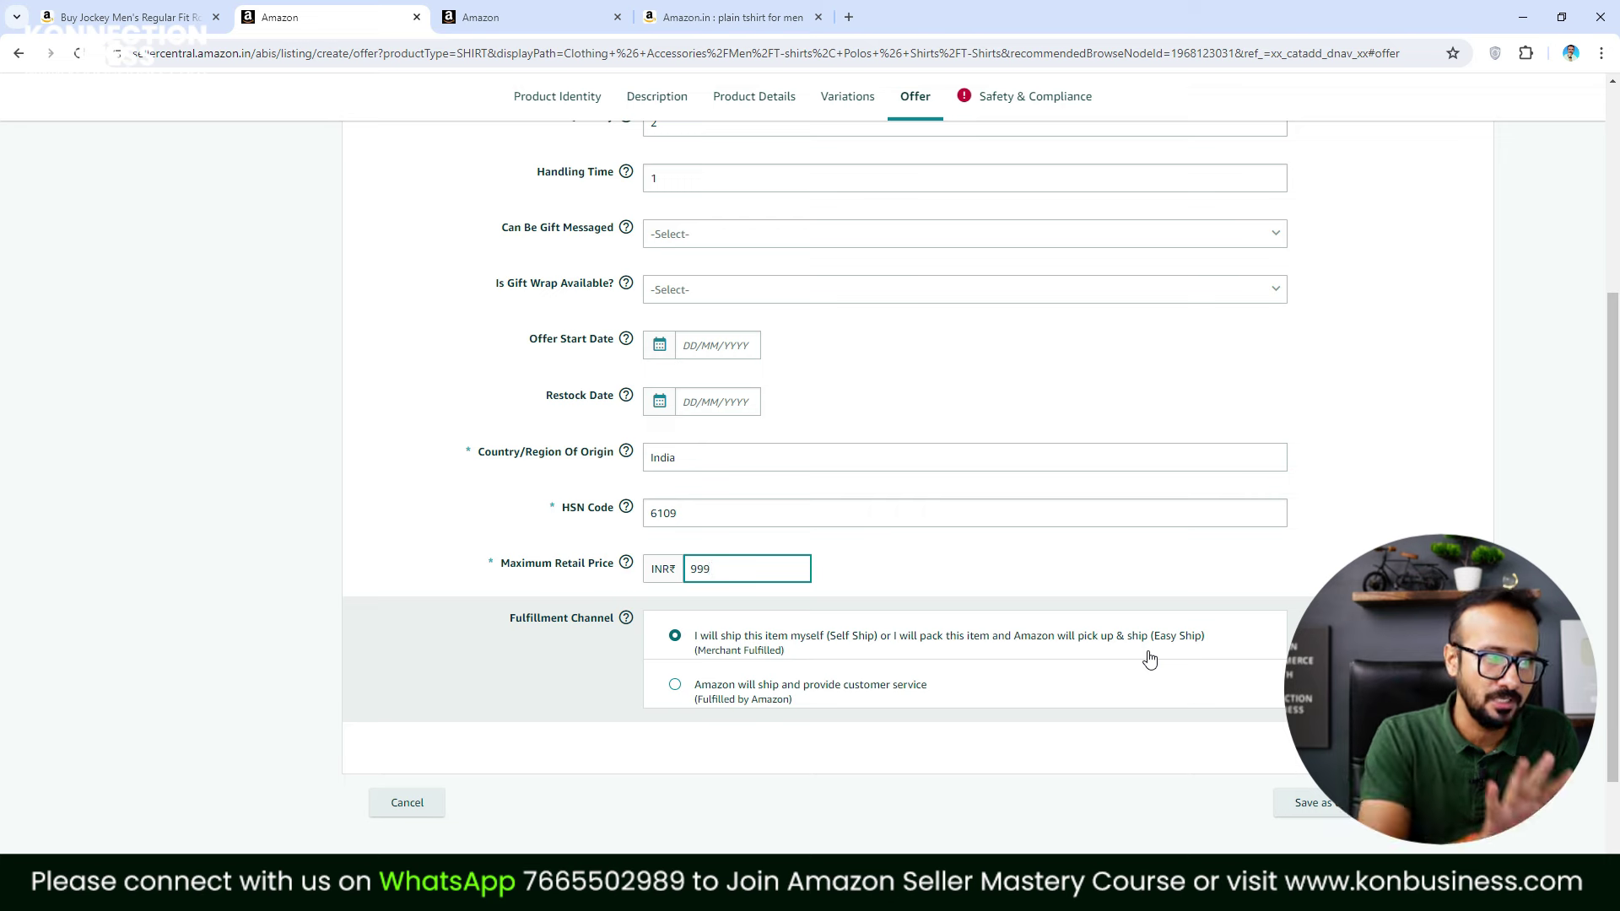
pyautogui.scroll(5, 1181, 666)
pyautogui.click(1046, 143)
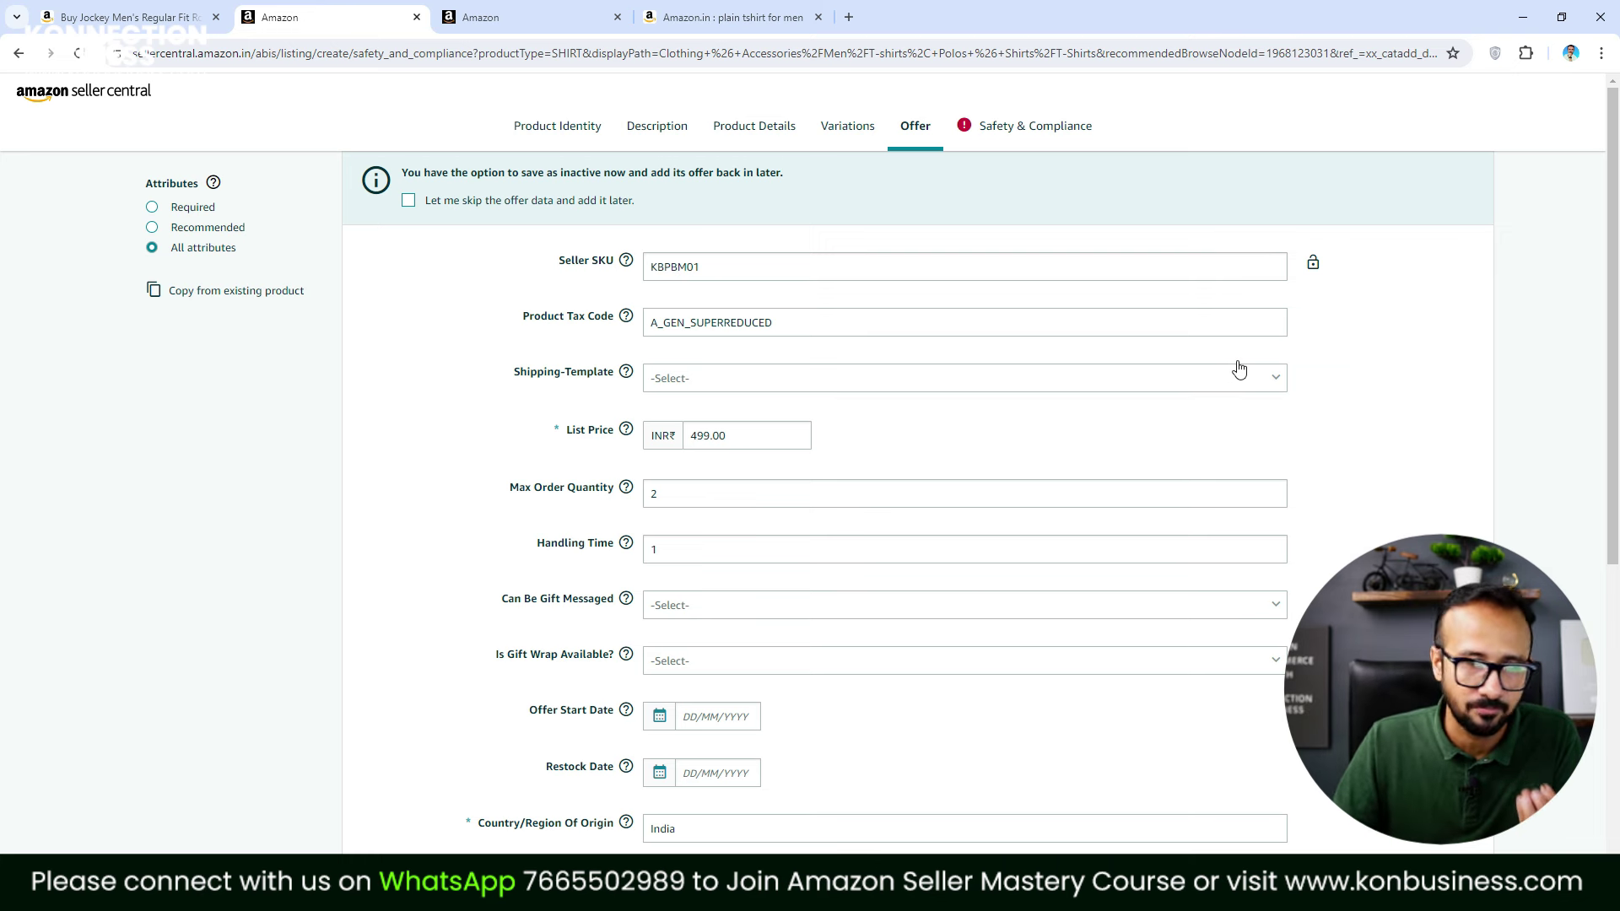
# Enter Konnection Business as the manufacturer in Safety & Compliance
pyautogui.click(1027, 138)
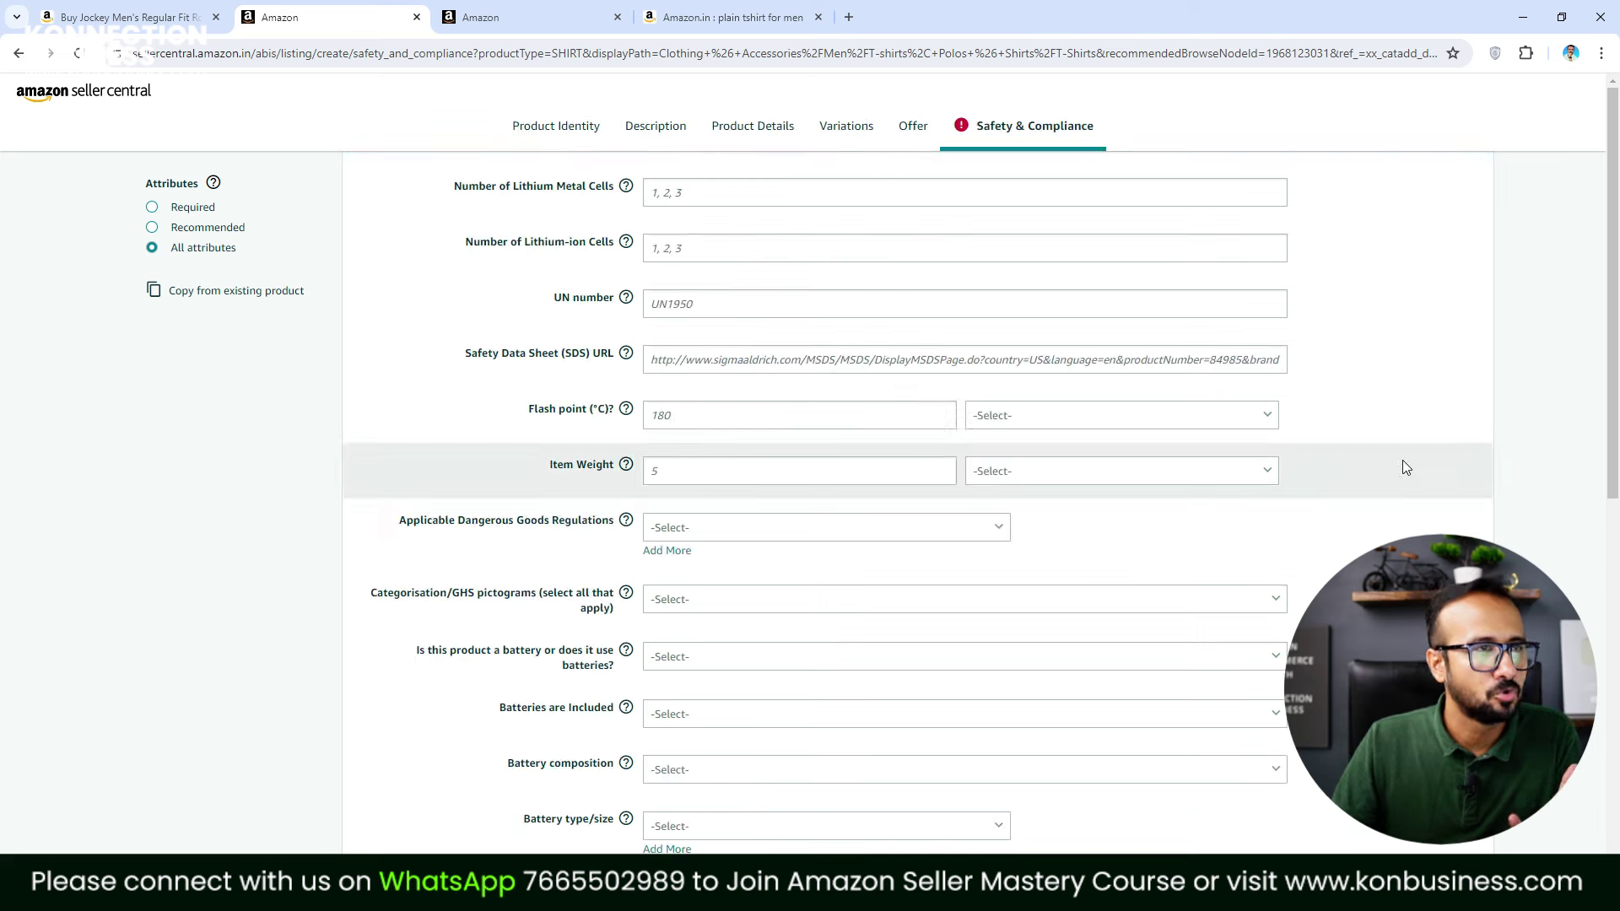
pyautogui.scroll(-10, 1262, 472)
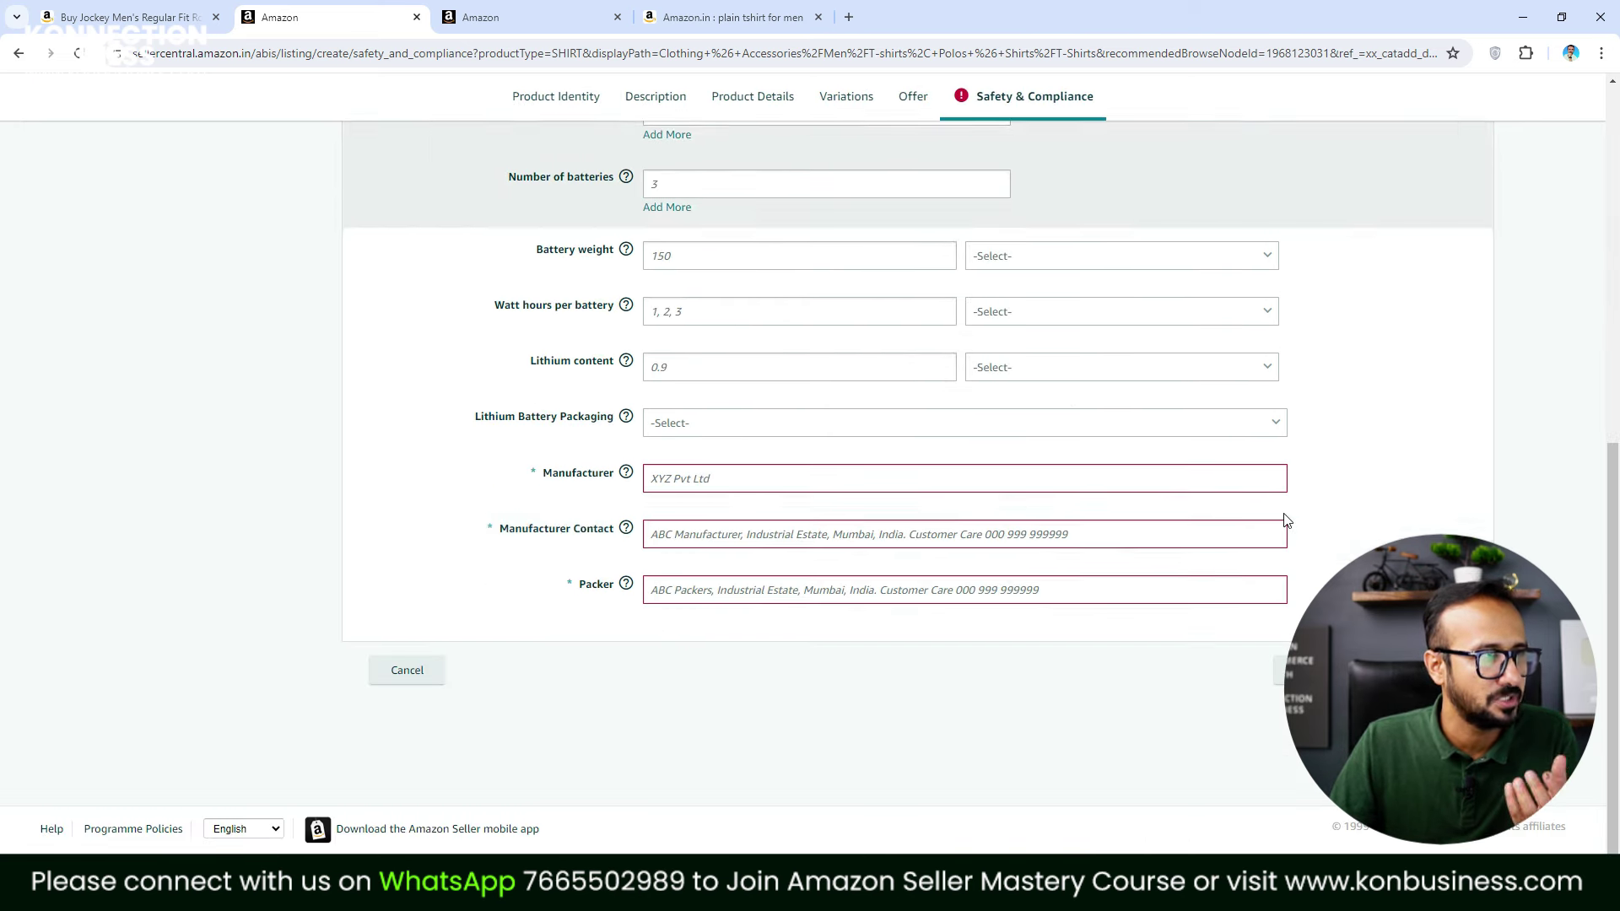
pyautogui.scroll(1, 735, 474)
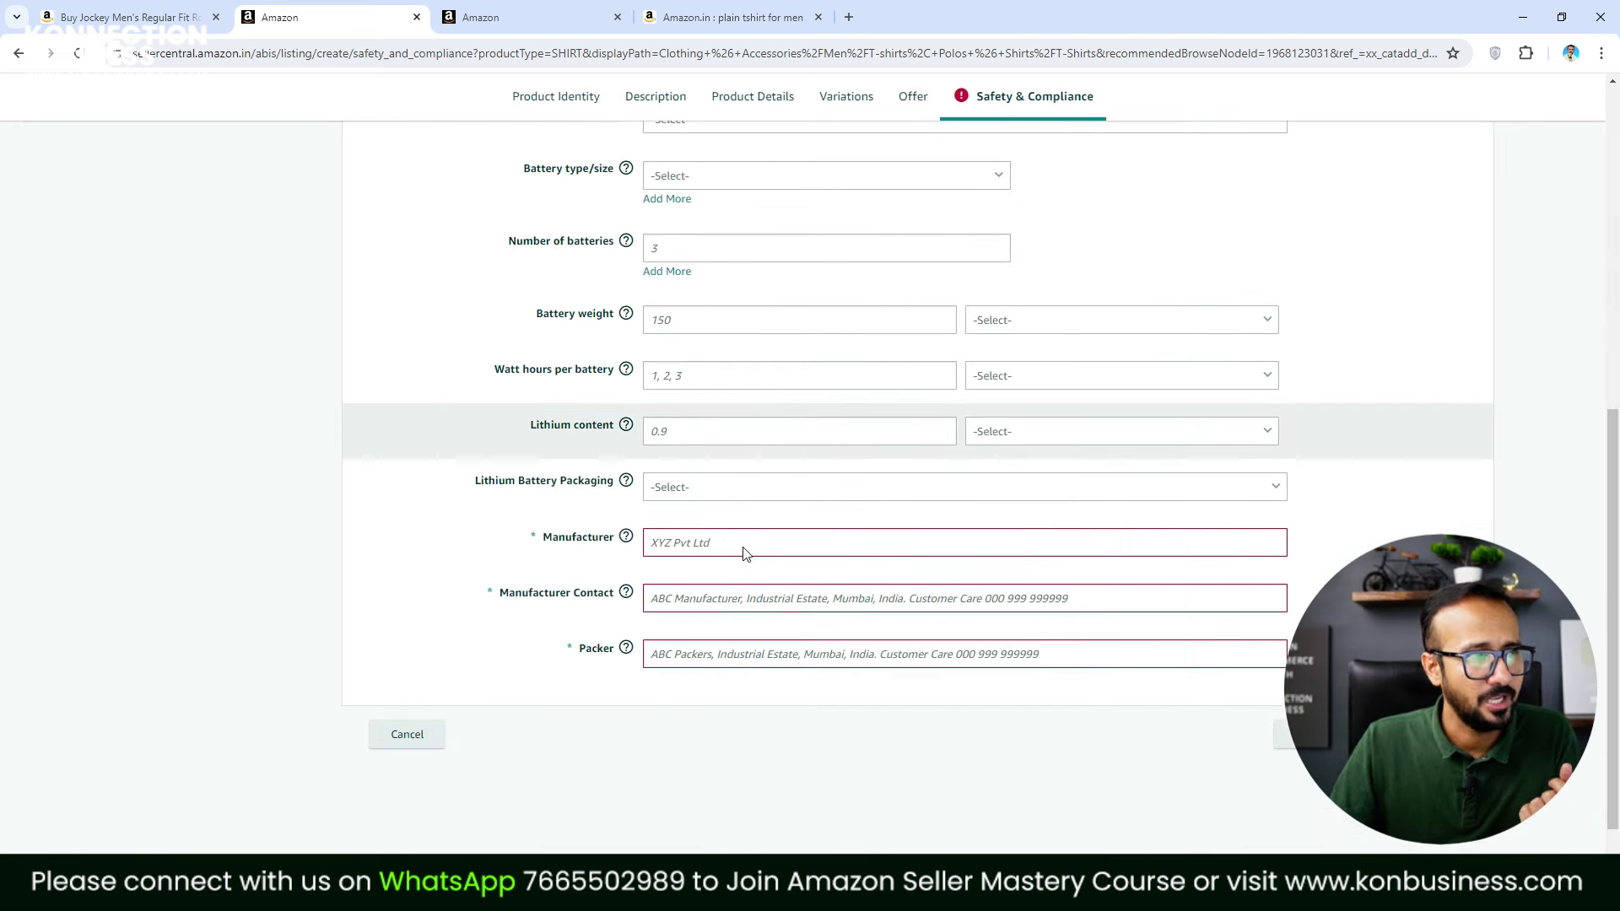
pyautogui.scroll(-1, 744, 554)
pyautogui.click(740, 481)
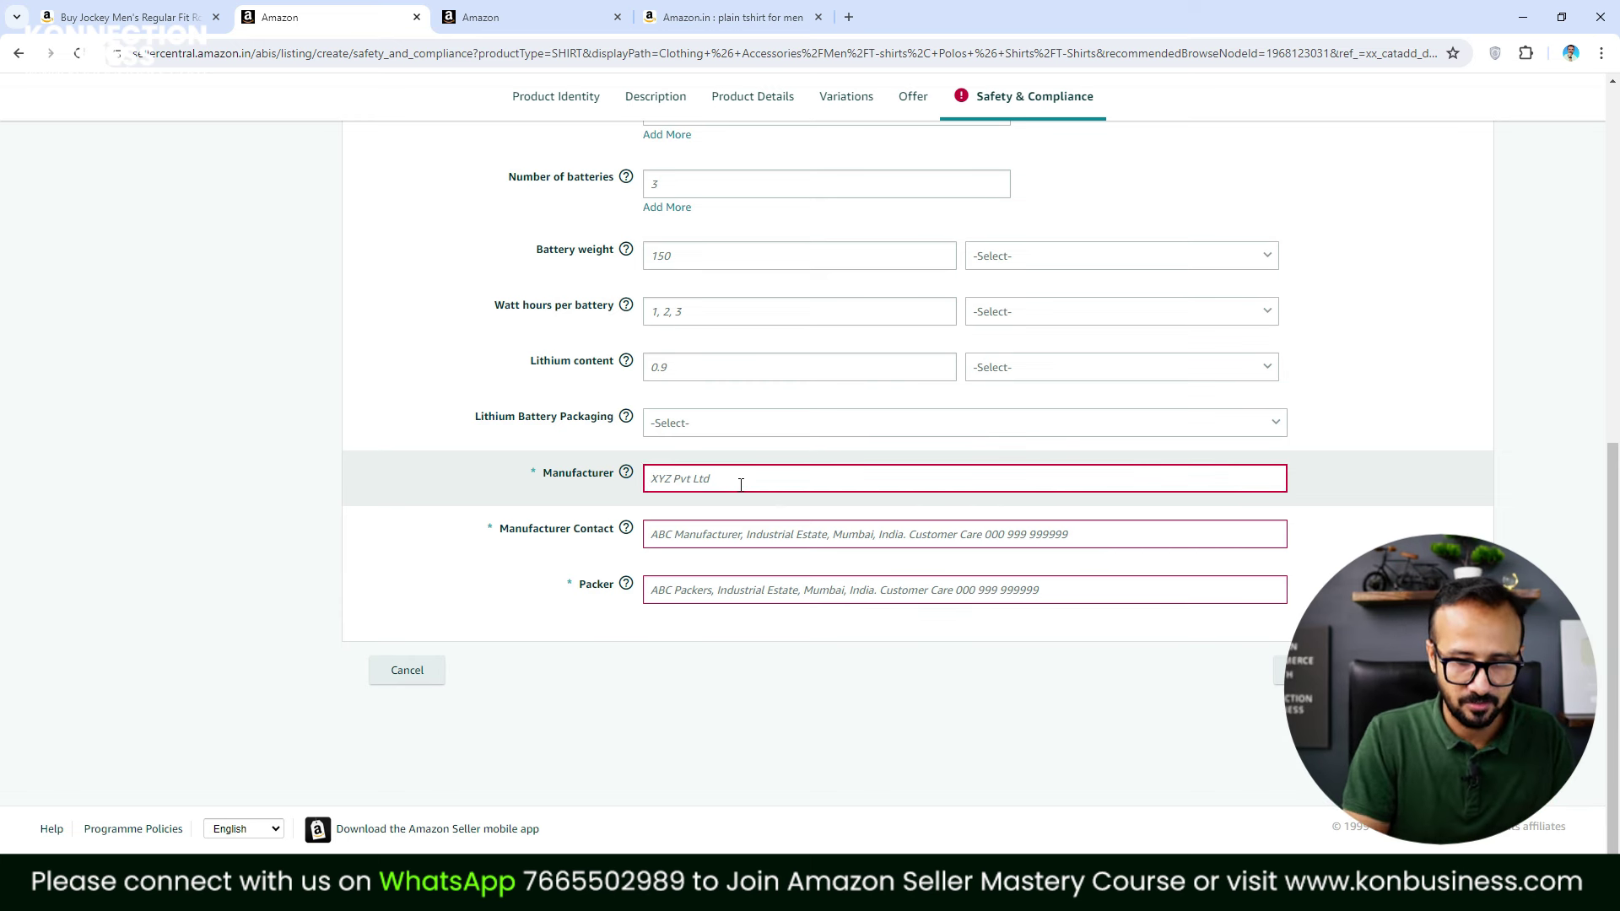
pyautogui.write('Konnection Business')
# Fill in the manufacturer's contact e-mail and packer 'KB delhi', then submit the listing
pyautogui.click(726, 538)
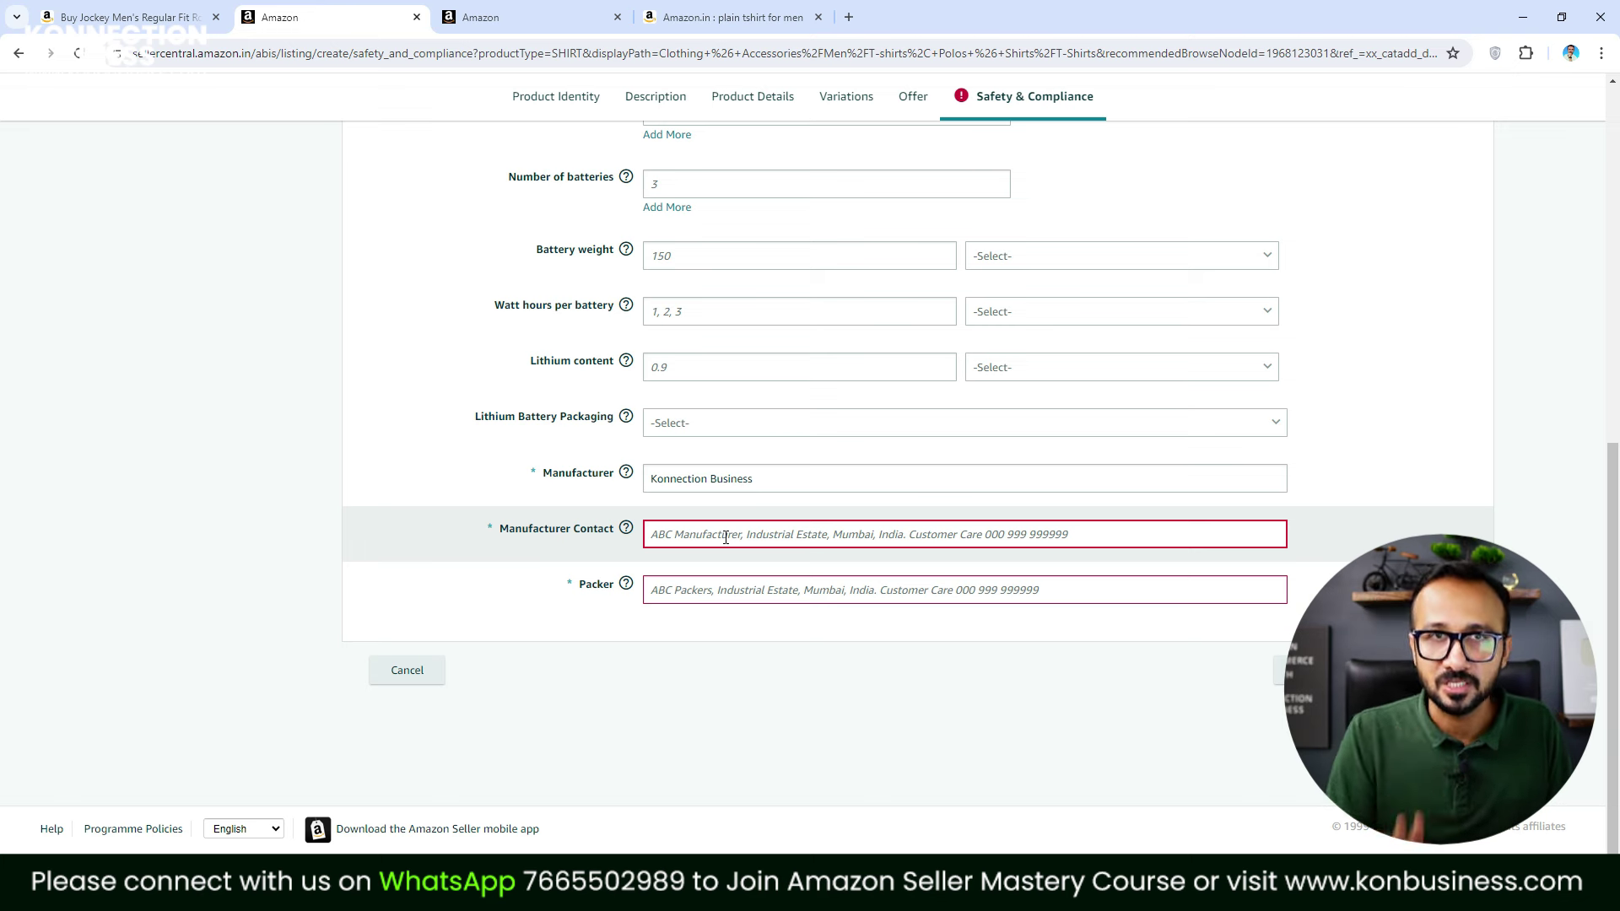
pyautogui.click(725, 537)
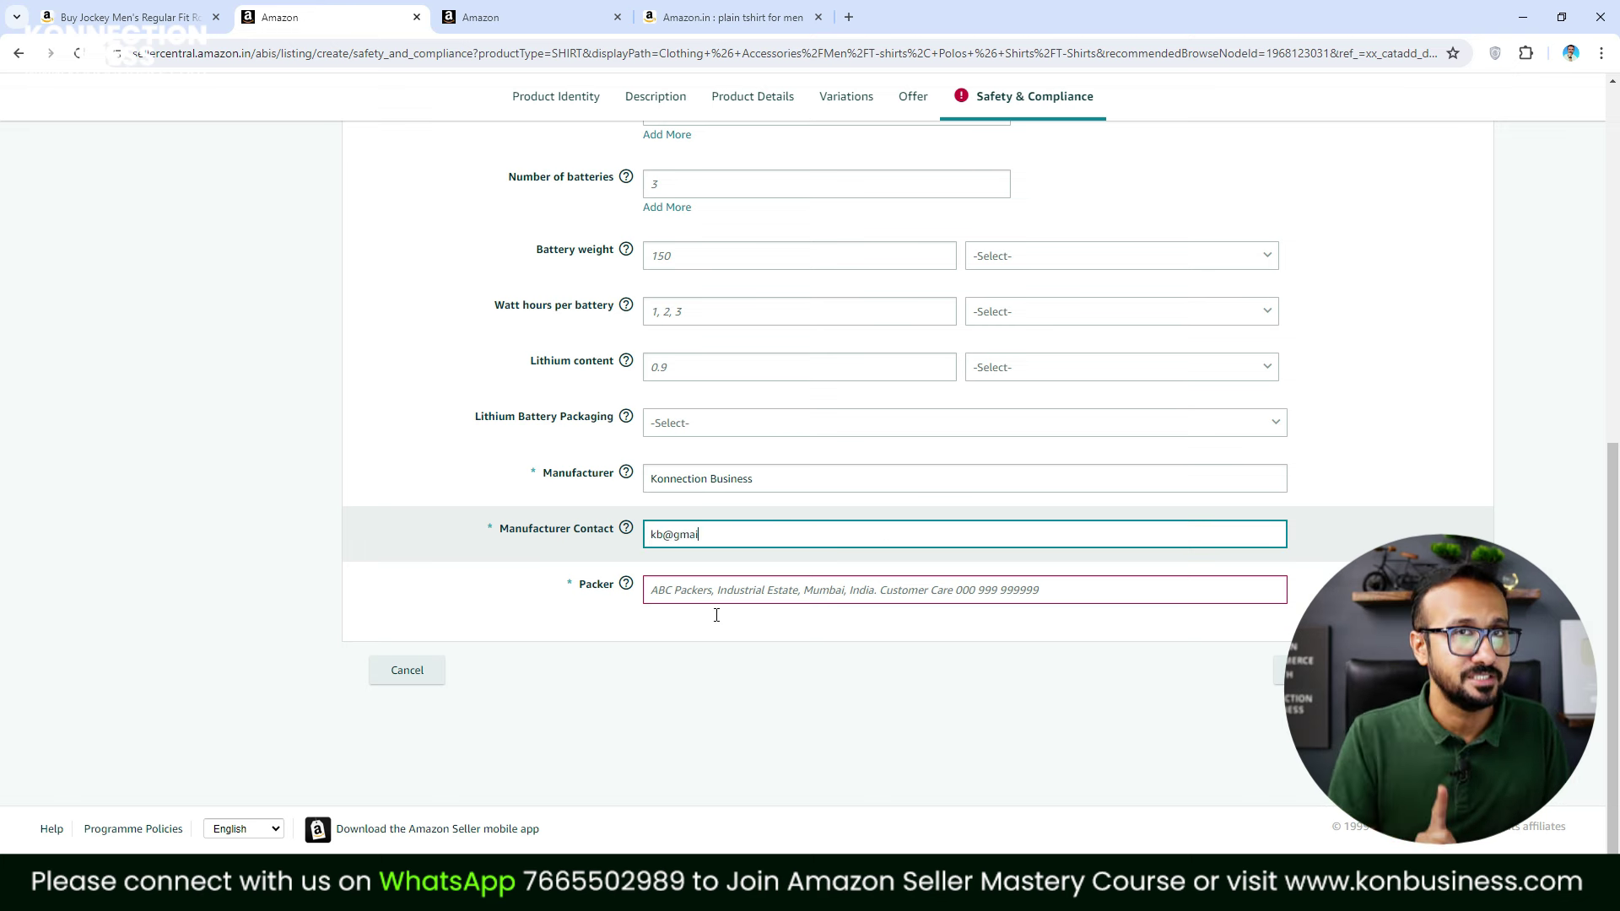
pyautogui.click(708, 592)
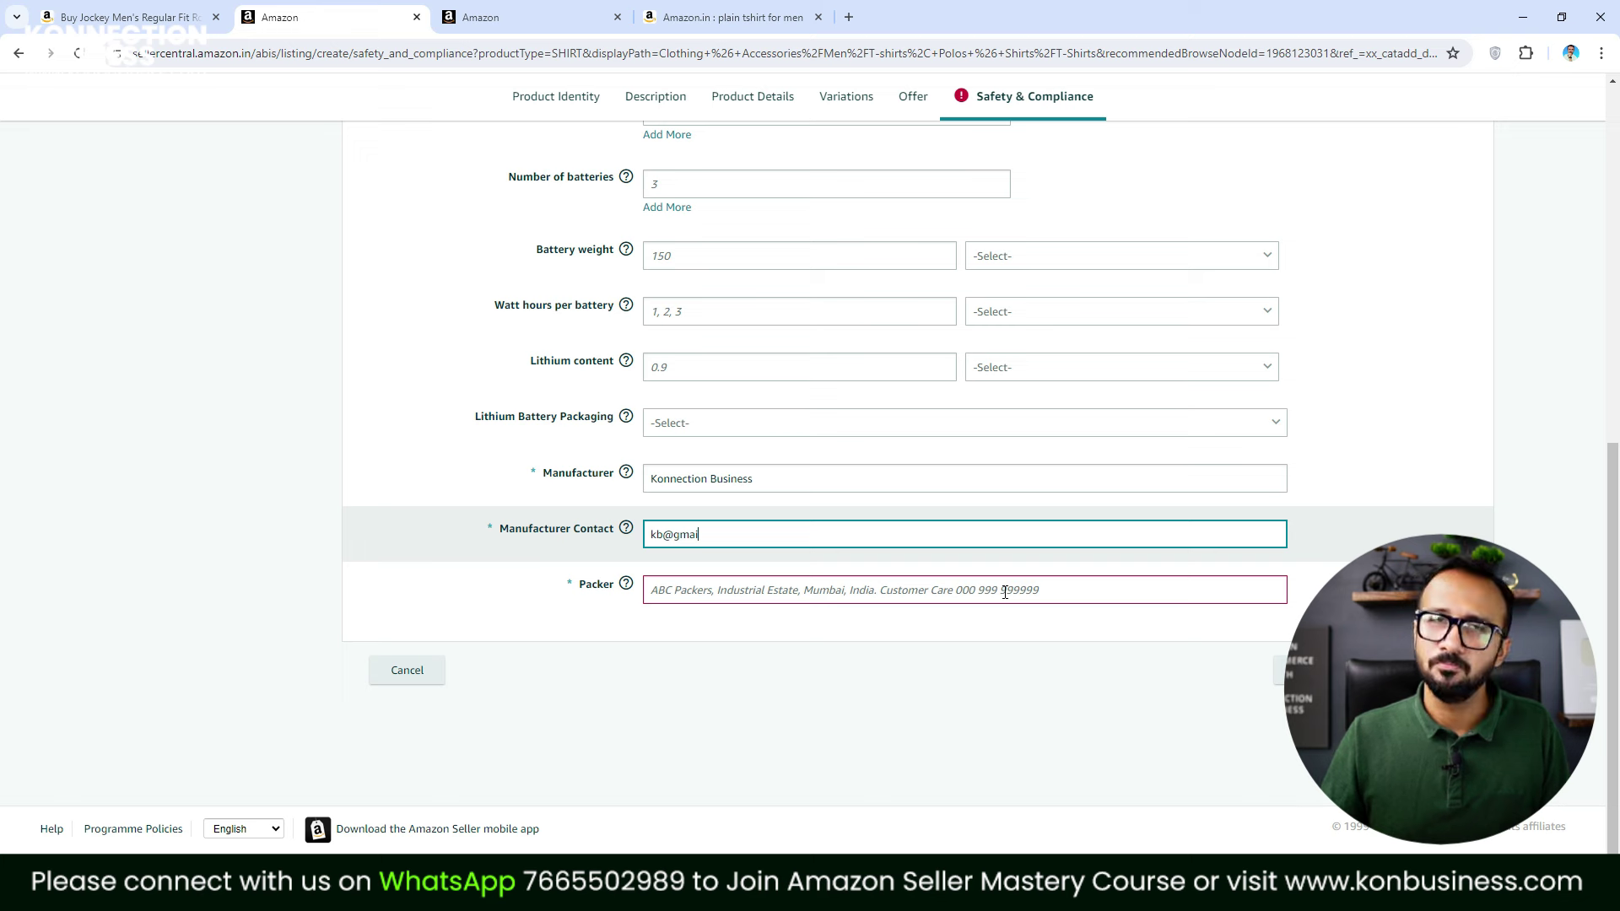
pyautogui.click(1005, 592)
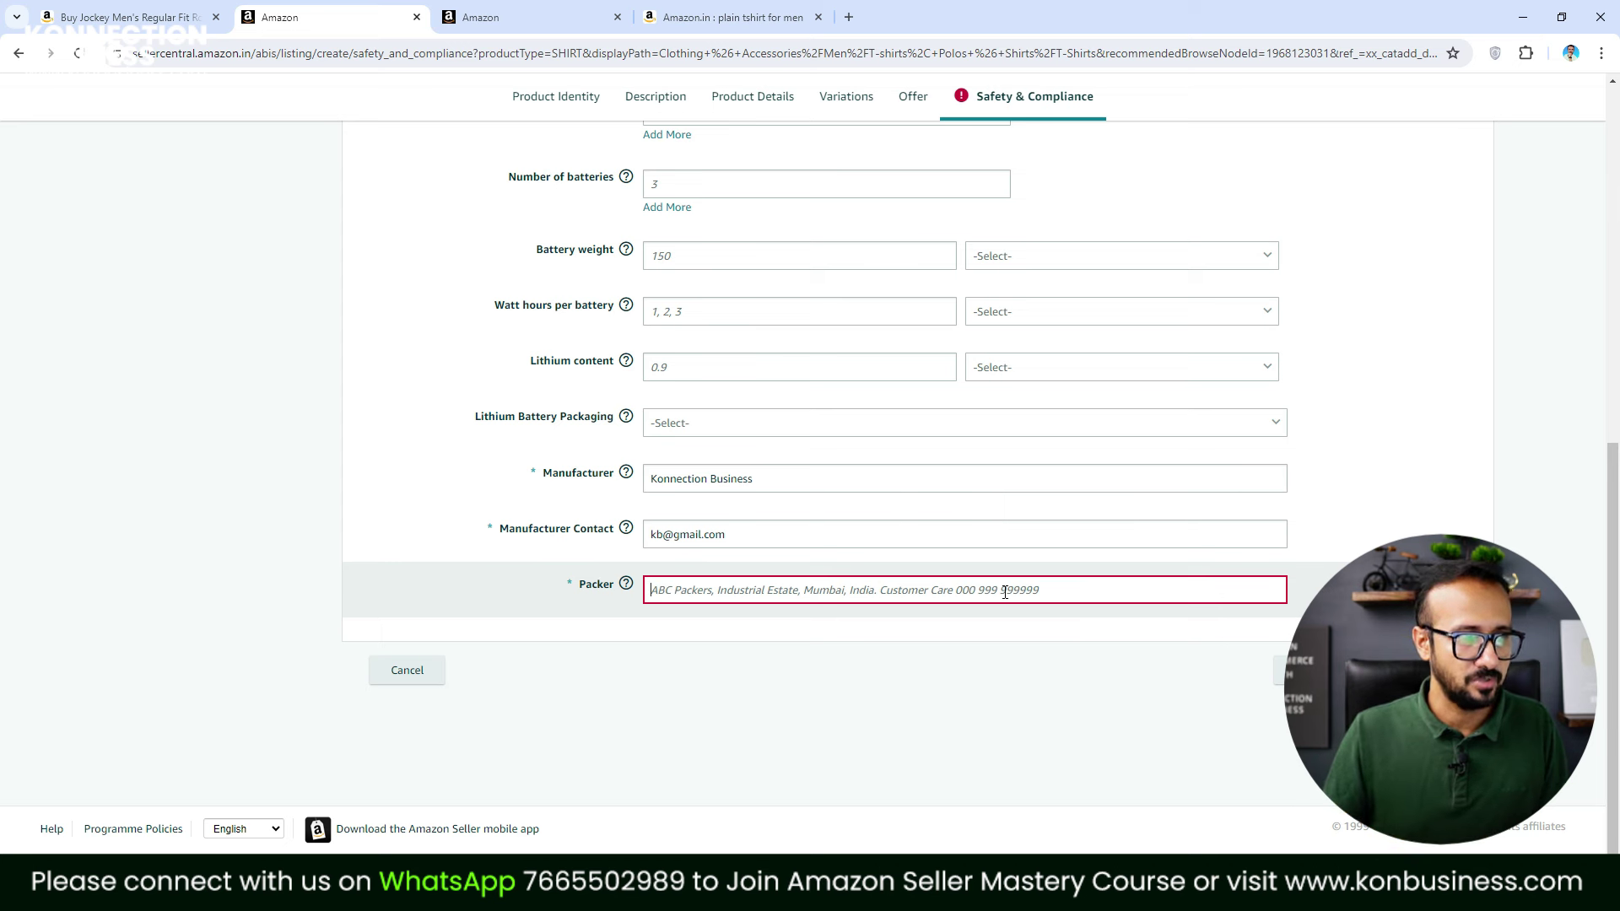
pyautogui.write('KB delhi')
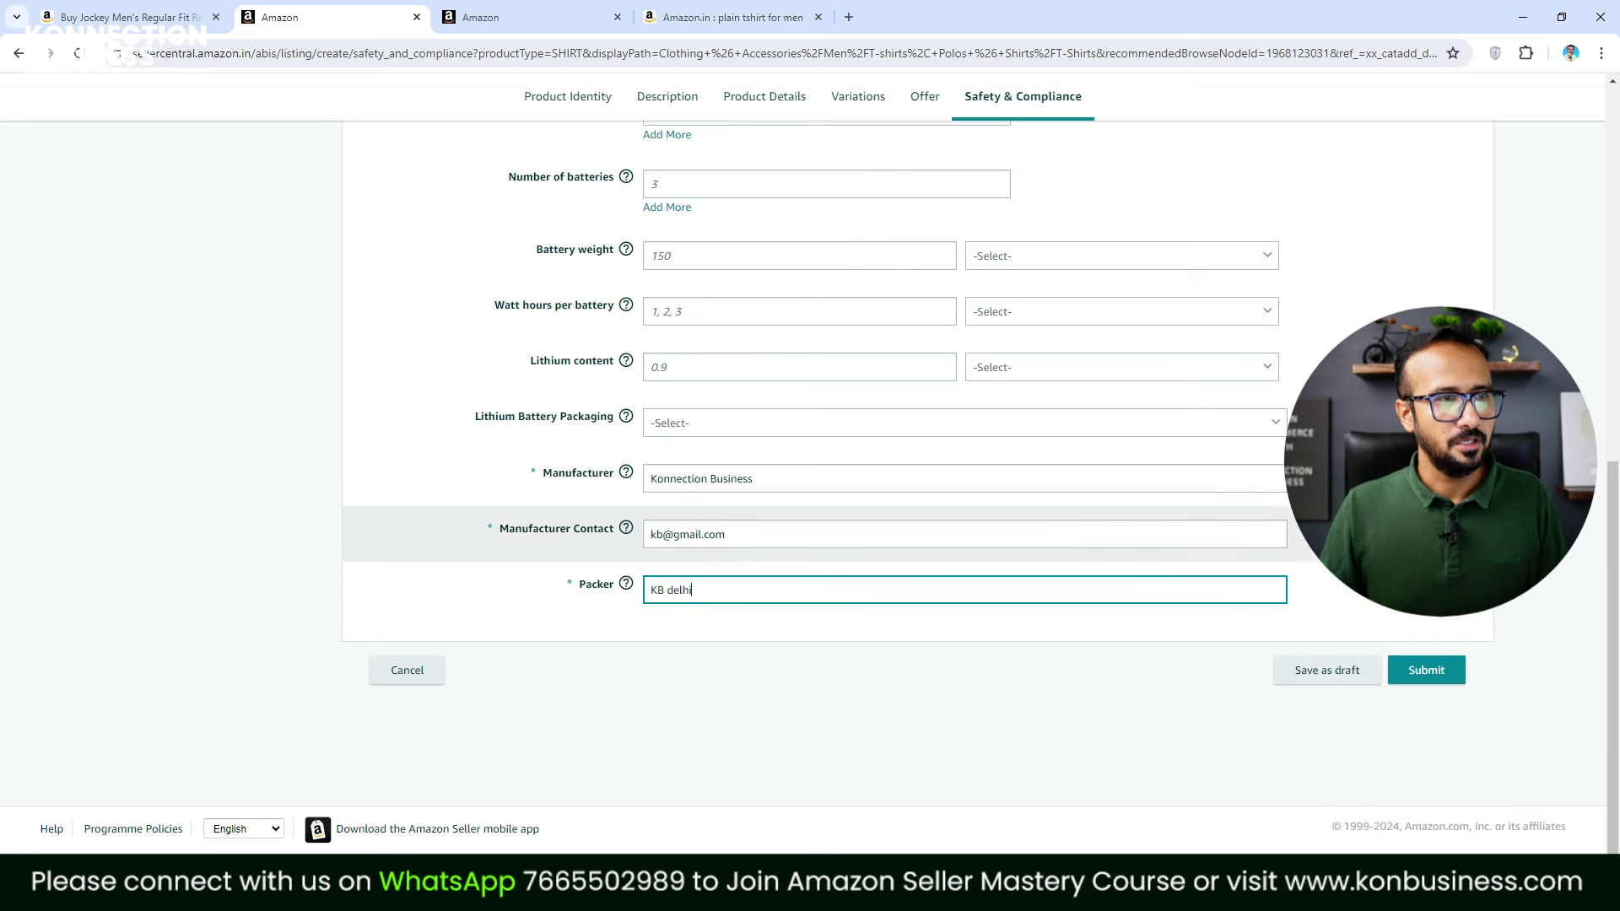
pyautogui.click(1426, 672)
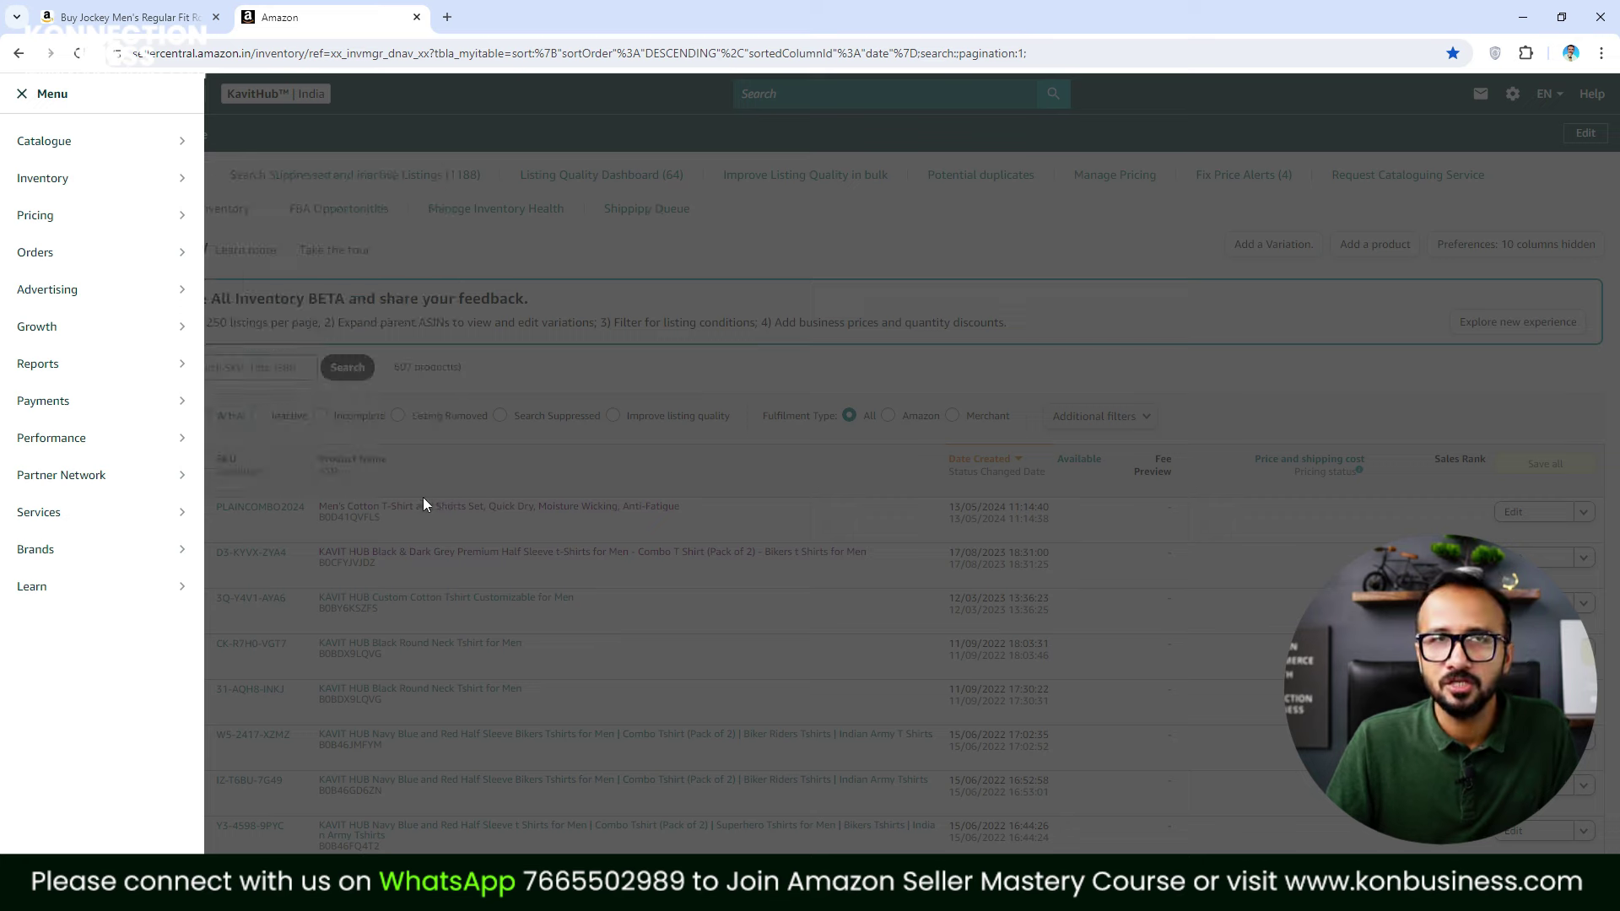
# Expand the T-shirt's Variations (9) row and review the active child SKUs at ₹499.00
pyautogui.click(416, 535)
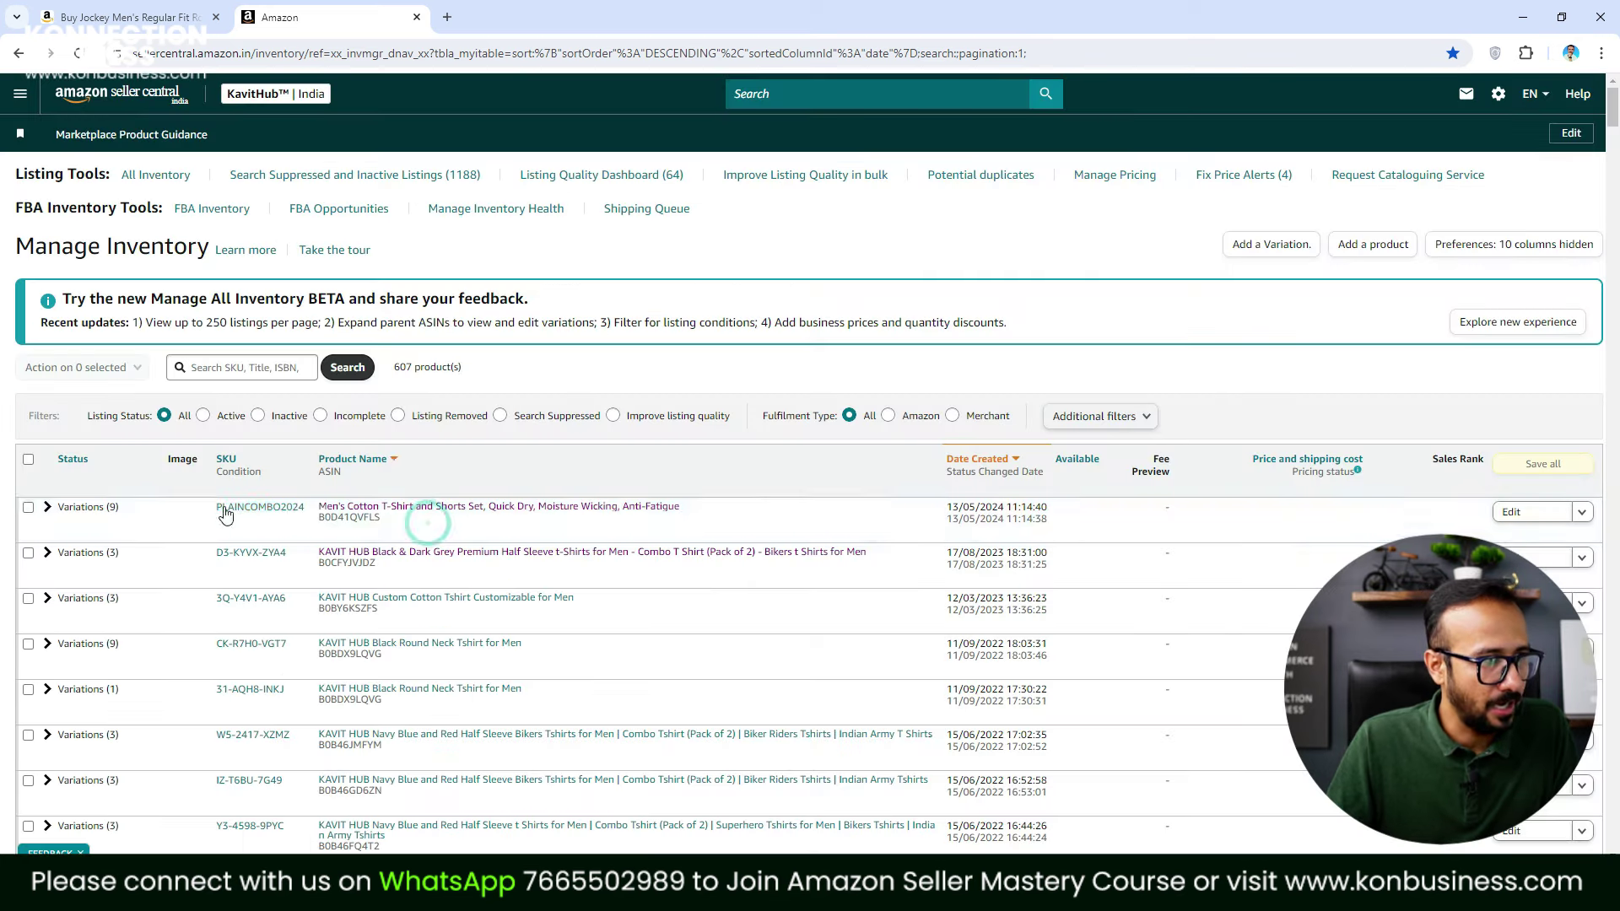
pyautogui.click(48, 509)
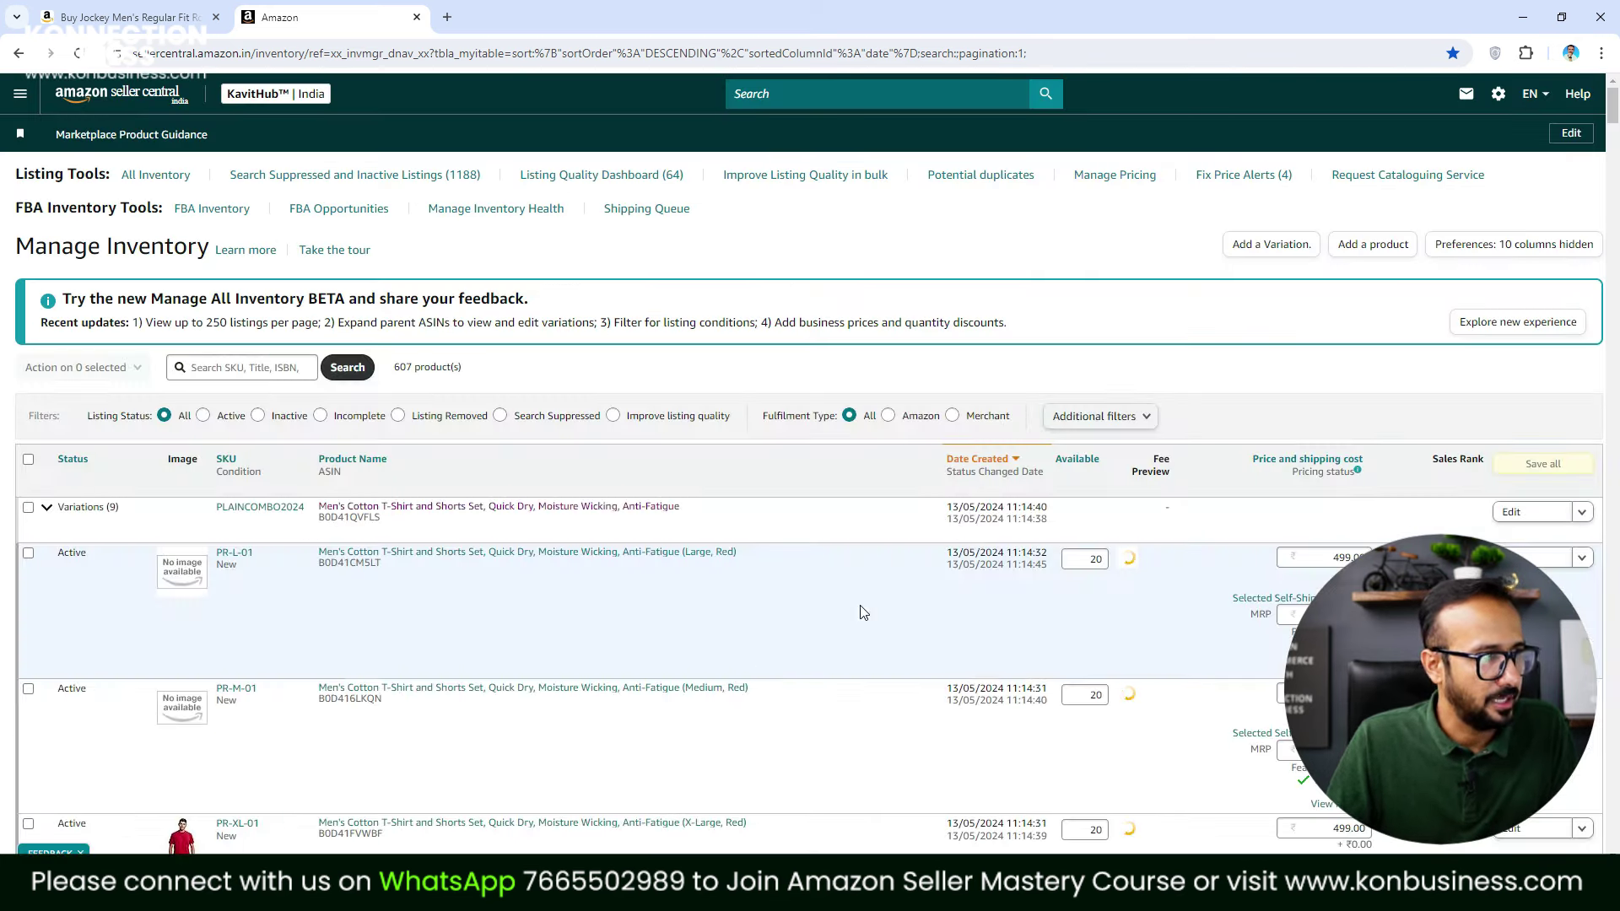
pyautogui.scroll(-10, 719, 630)
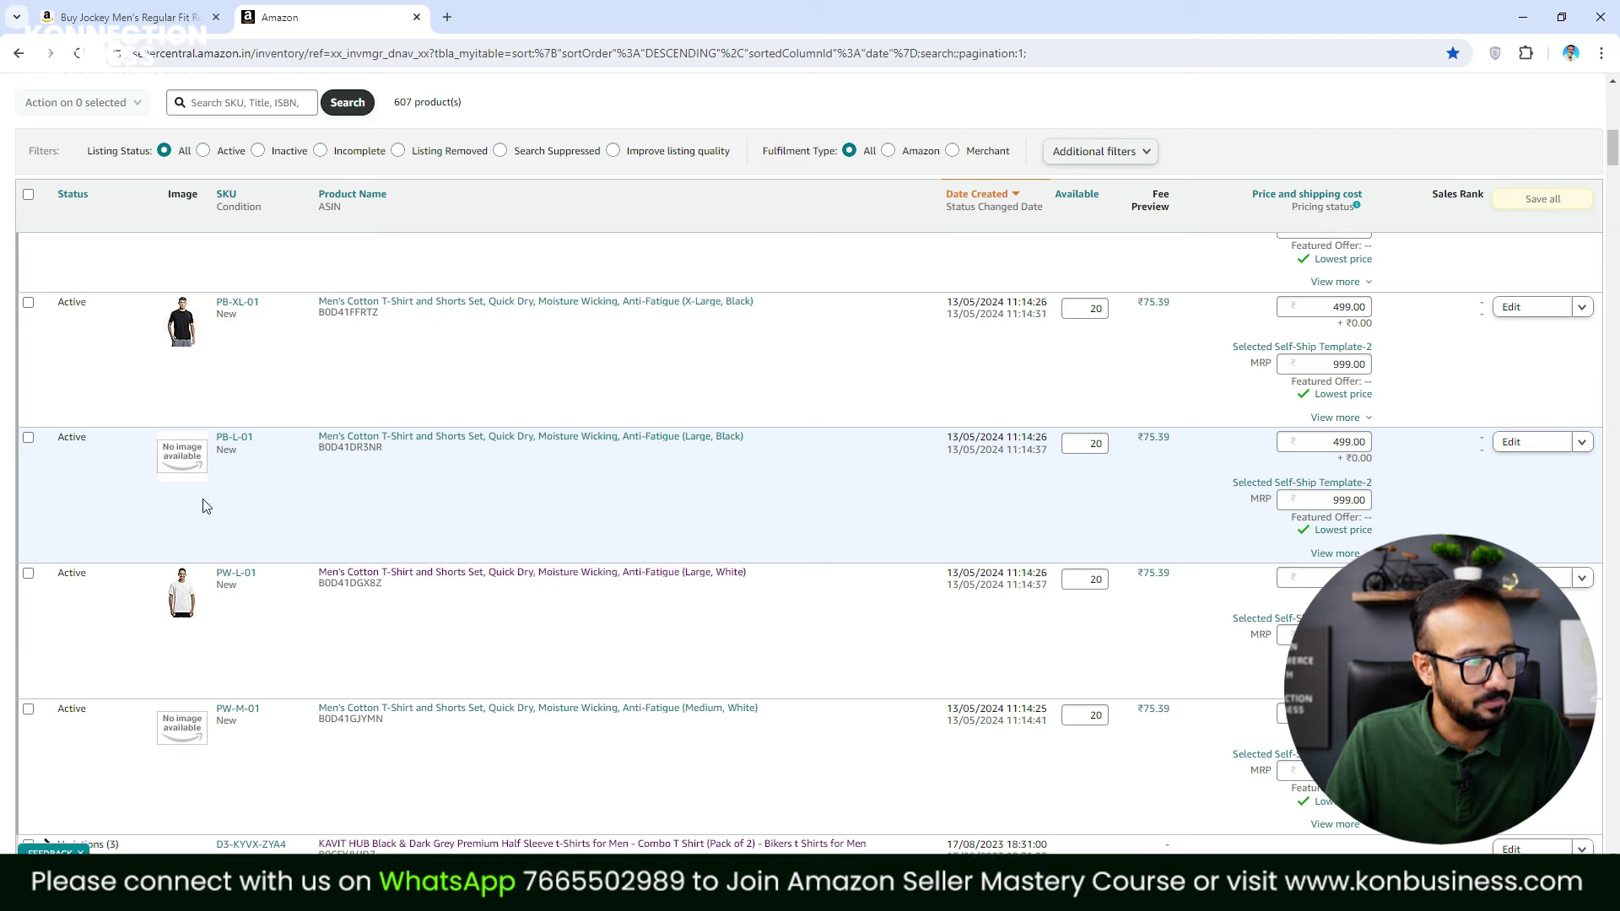
pyautogui.scroll(-4, 202, 500)
pyautogui.scroll(2, 843, 540)
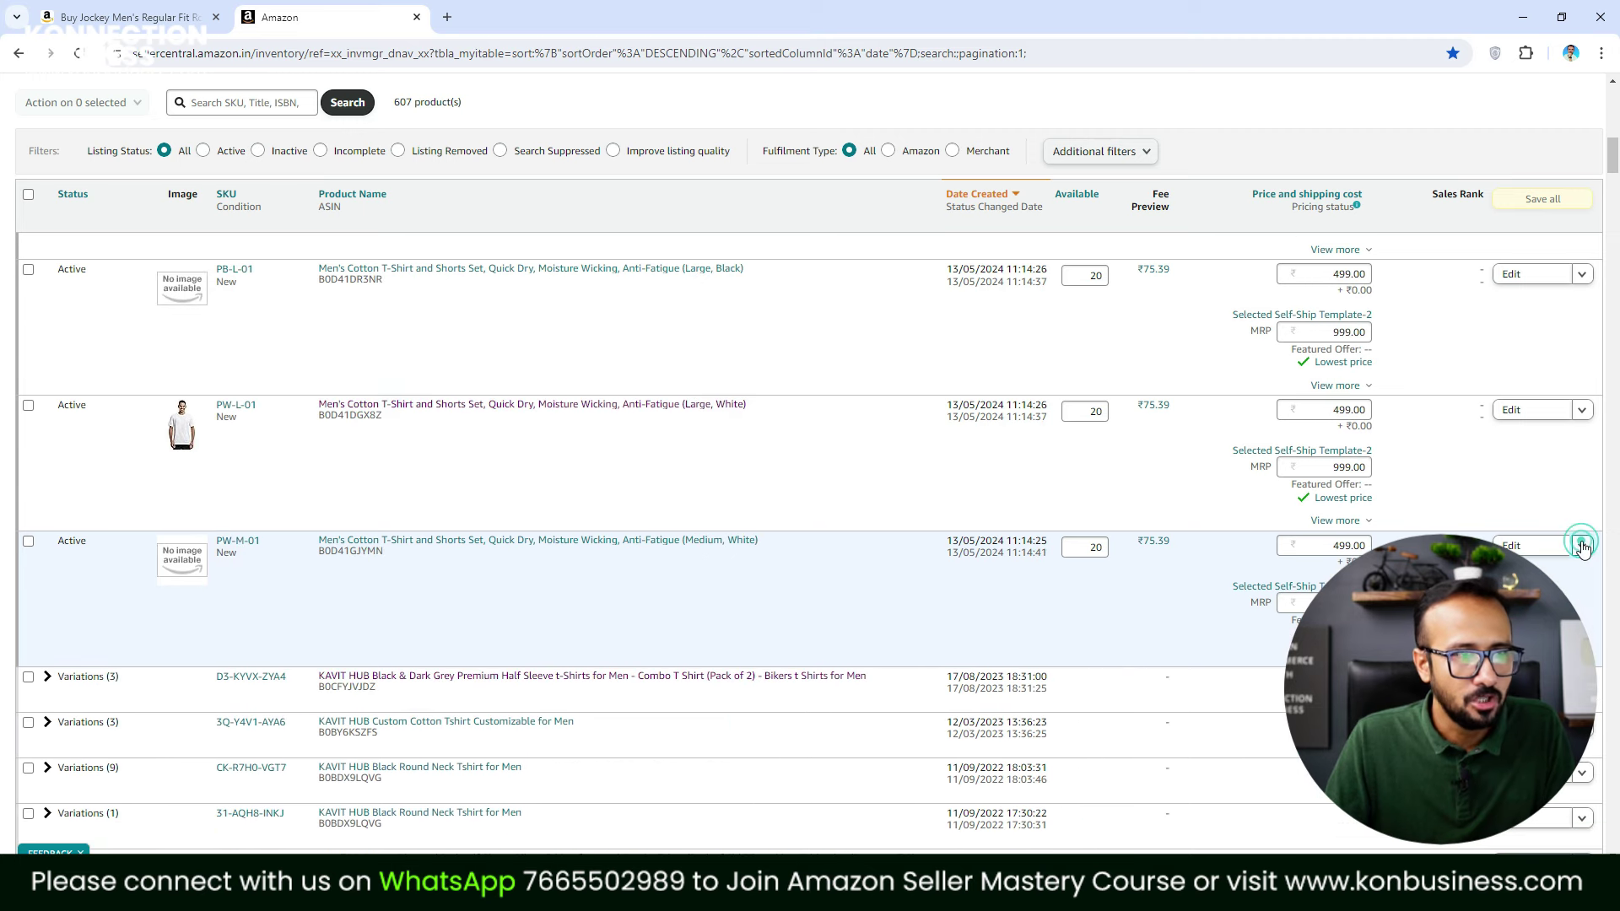
pyautogui.click(1582, 546)
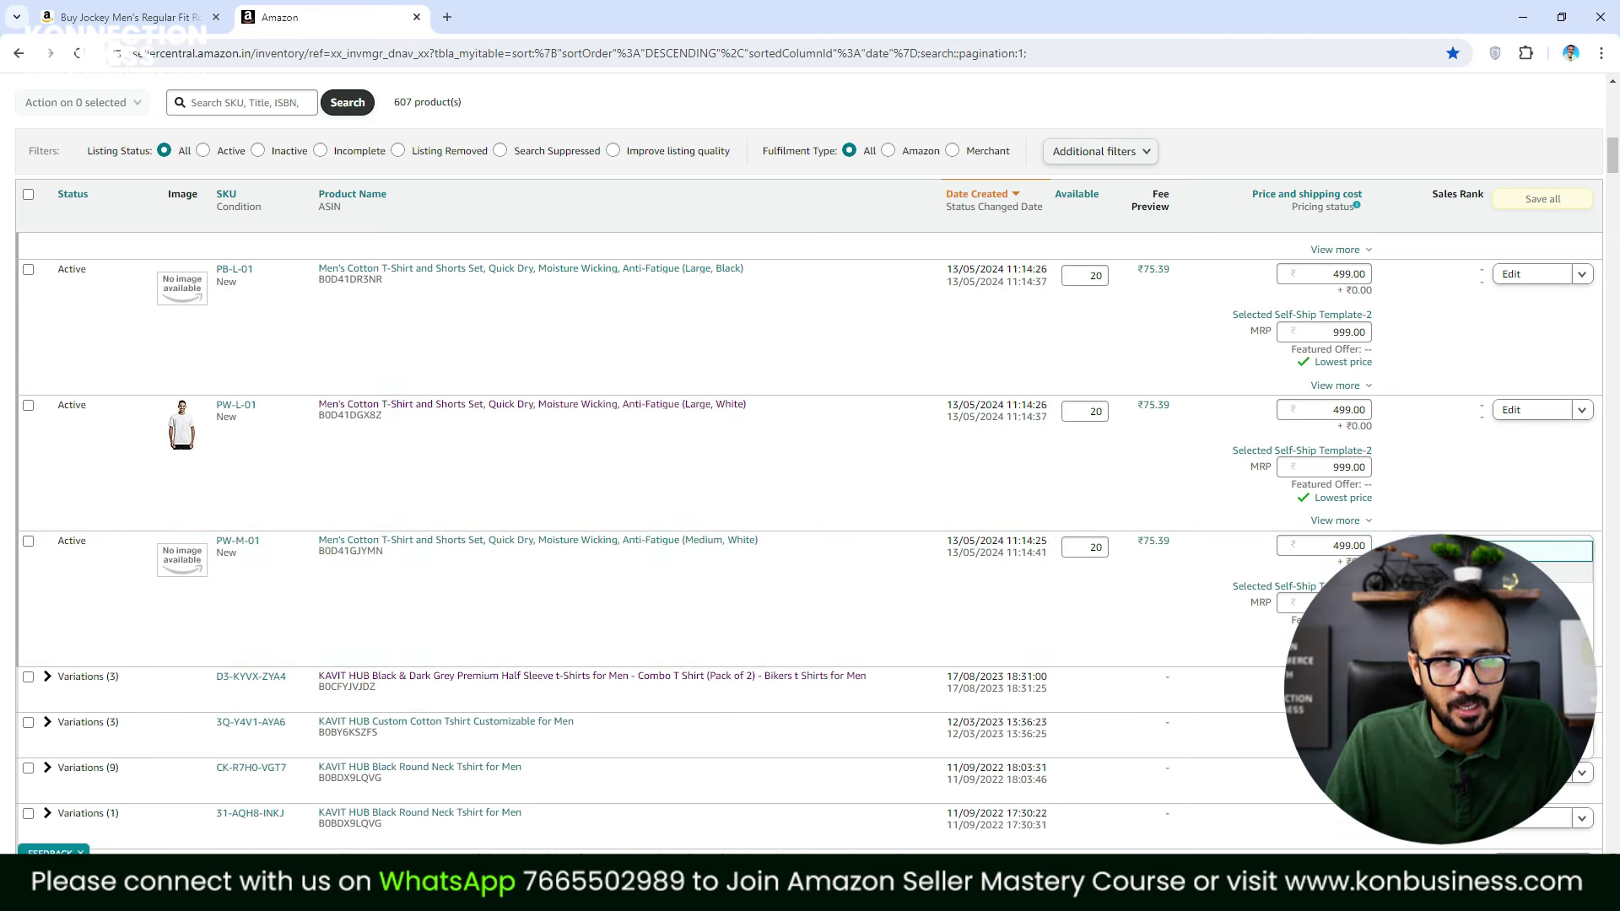
pyautogui.scroll(10, 1066, 543)
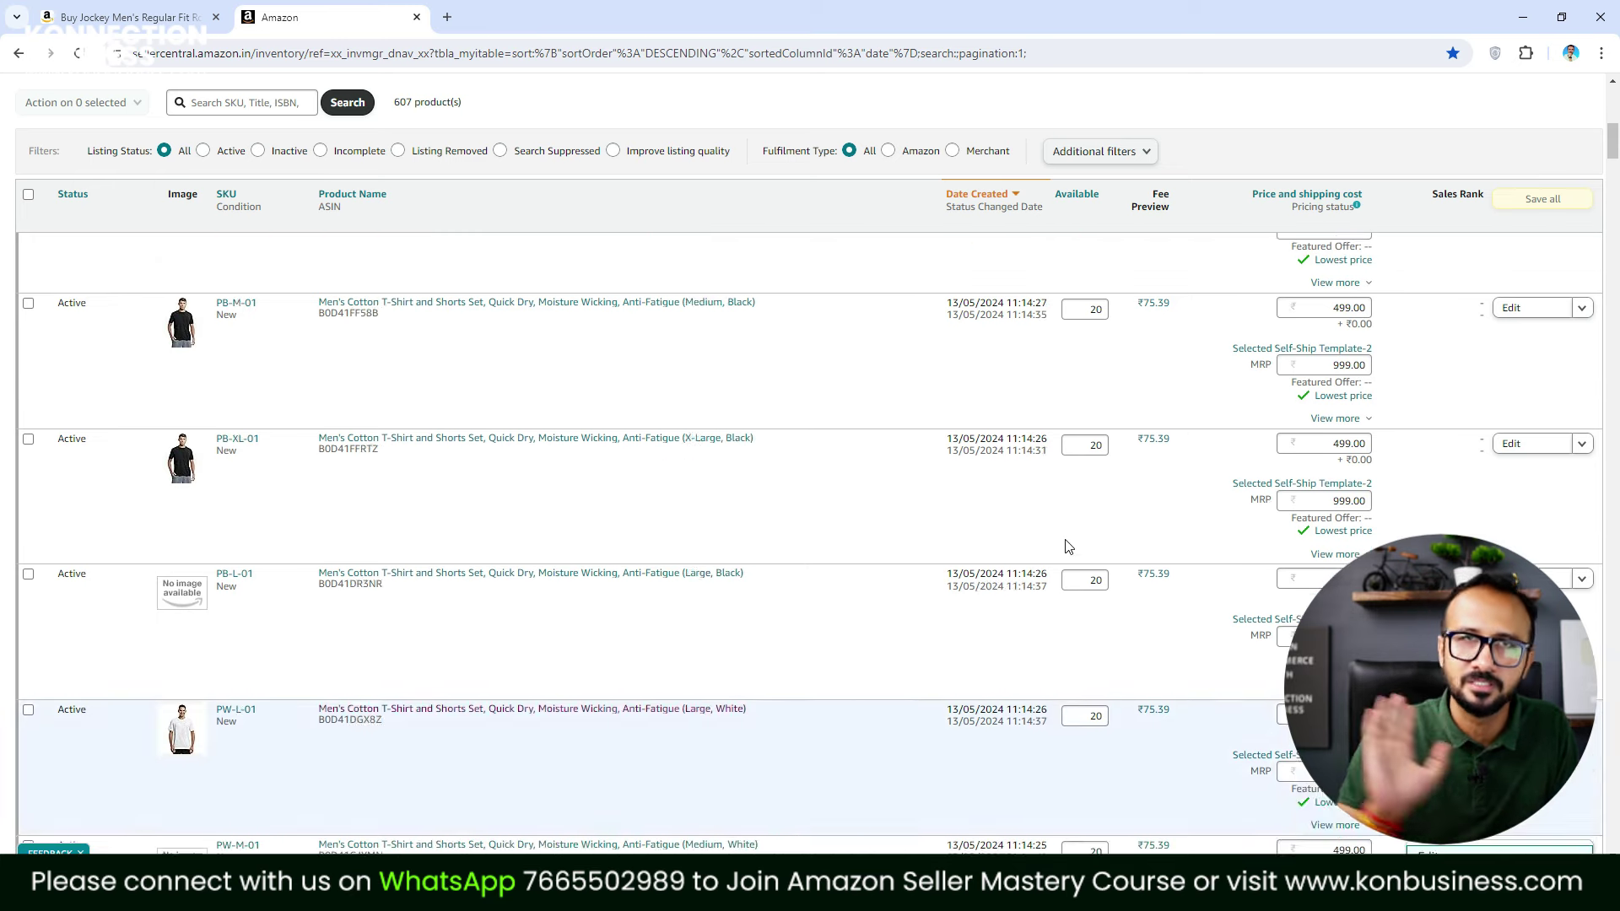